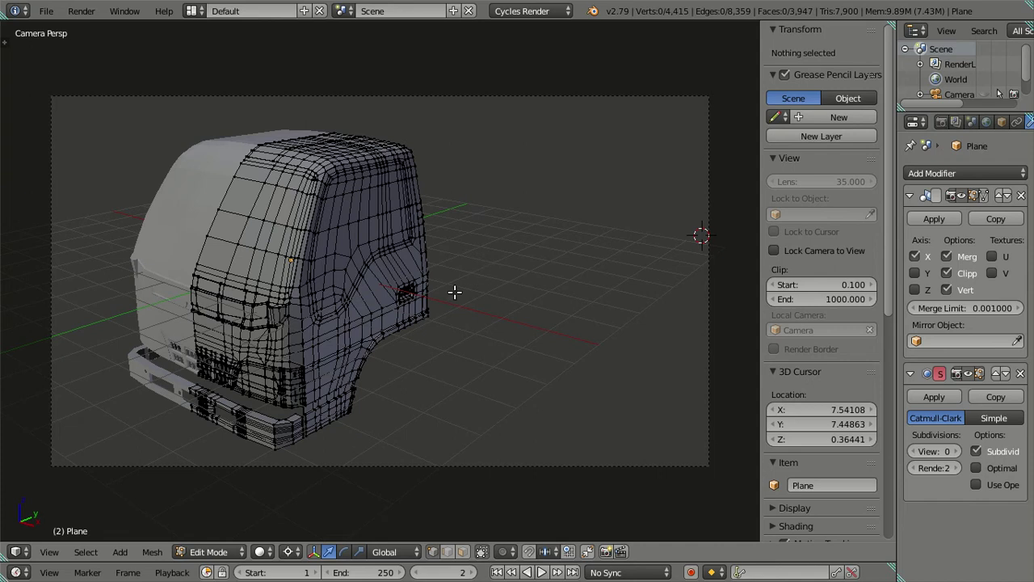
From front view, place the 3D cursor on the cab front, then just beside the cab's front corner
key("KP_1")
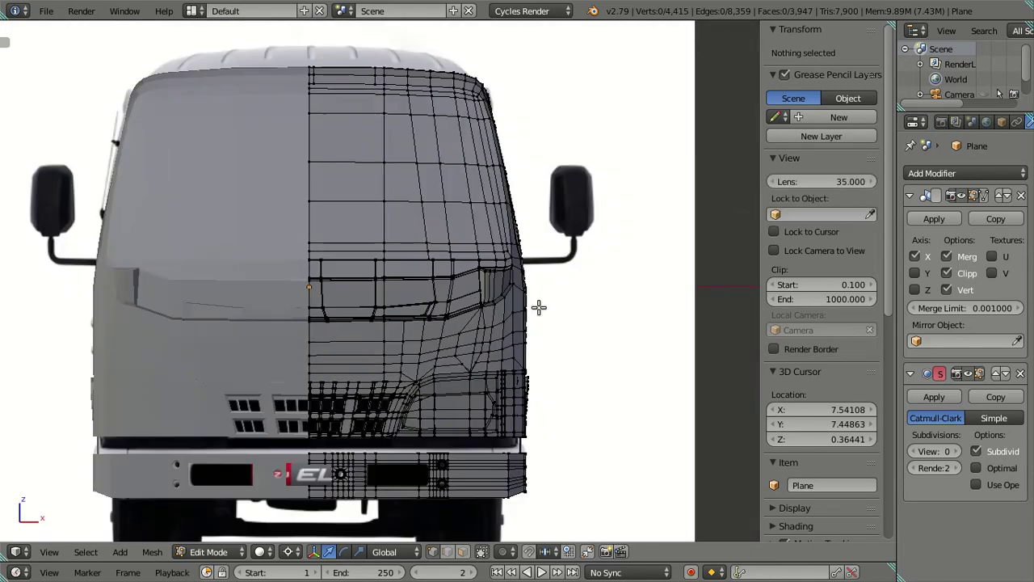
left_click(601, 321)
scroll(507, 314, "down", 2)
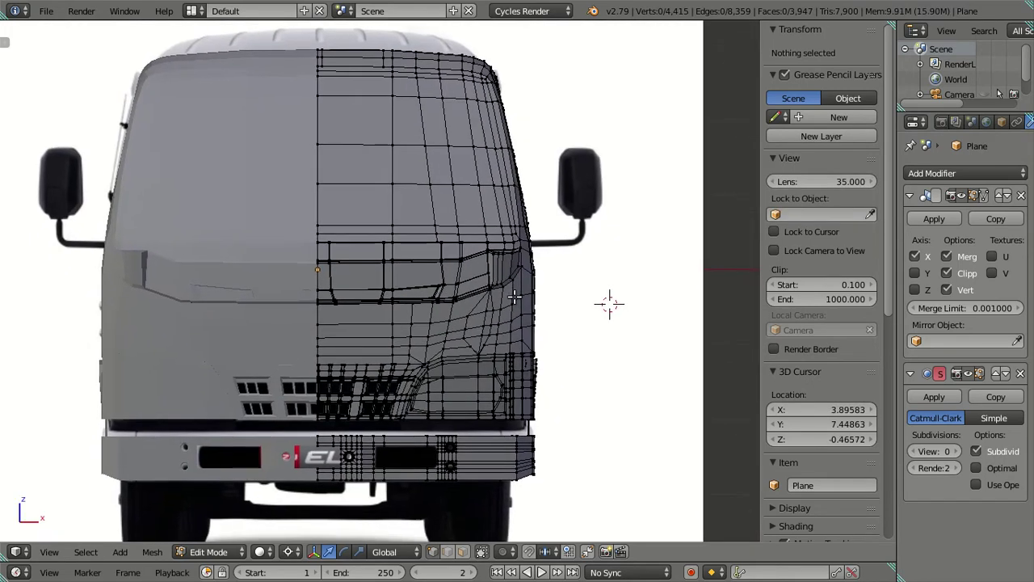
scroll(506, 314, "down", 1)
middle_click_drag(506, 314, 424, 321)
left_click(321, 292)
right_click(321, 292)
left_click(633, 288)
Reposition the 3D cursor lower beside the cab and look over the Pivot Point choices
middle_click_drag(597, 350, 614, 338)
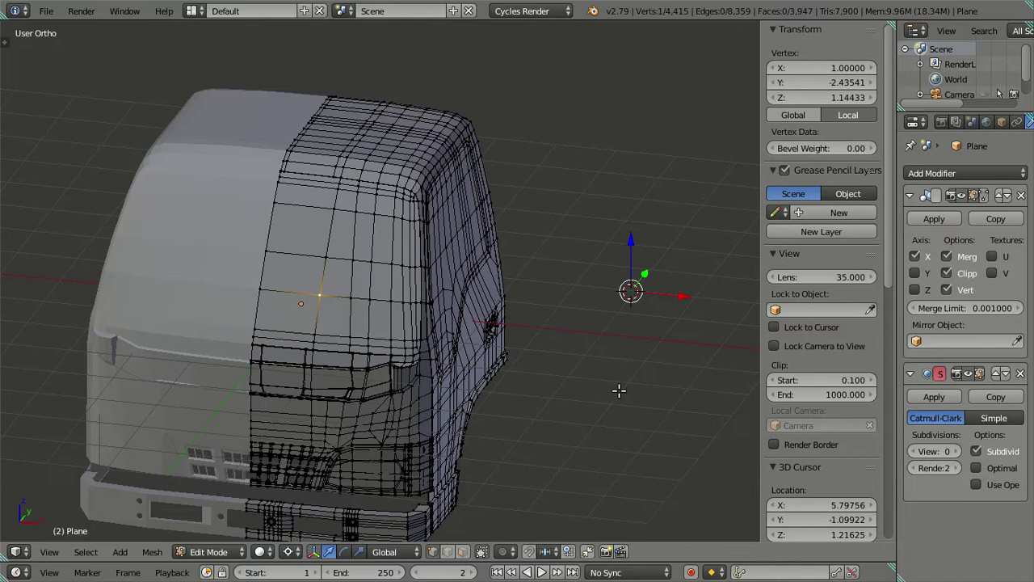
left_click(571, 316)
left_click(623, 287)
left_click(623, 321)
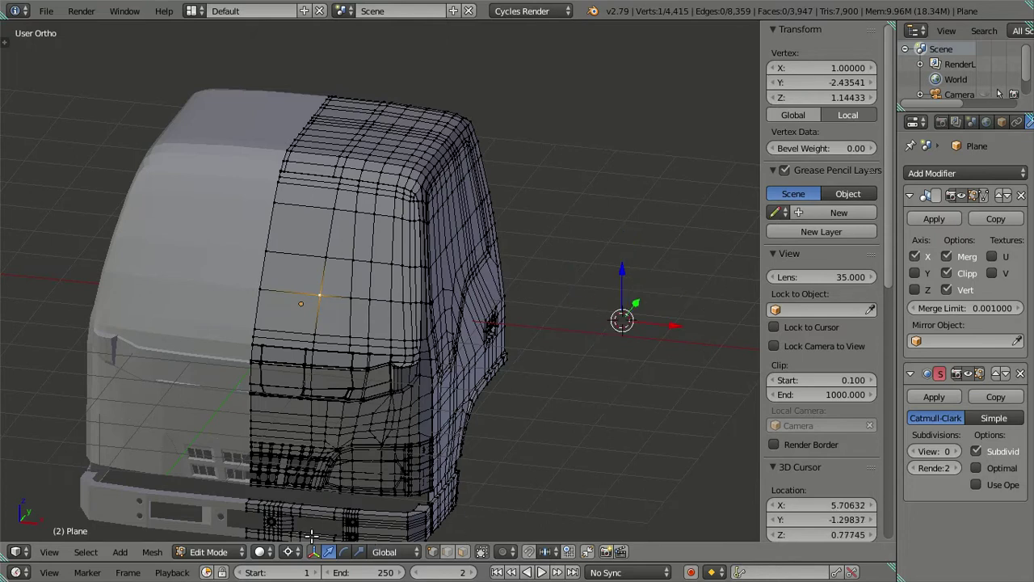
left_click(288, 552)
left_click(291, 552)
left_click(586, 343)
mouse_move(665, 293)
middle_mouse_down()
mouse_move(573, 261)
mouse_move(422, 244)
mouse_move(482, 299)
mouse_move(377, 296)
mouse_move(401, 326)
middle_mouse_up()
Select a side-window frame vertex and set the Pivot Point to Median Point
scroll(382, 318, "up", 2)
right_click(388, 258)
left_click(496, 262)
left_click(289, 552)
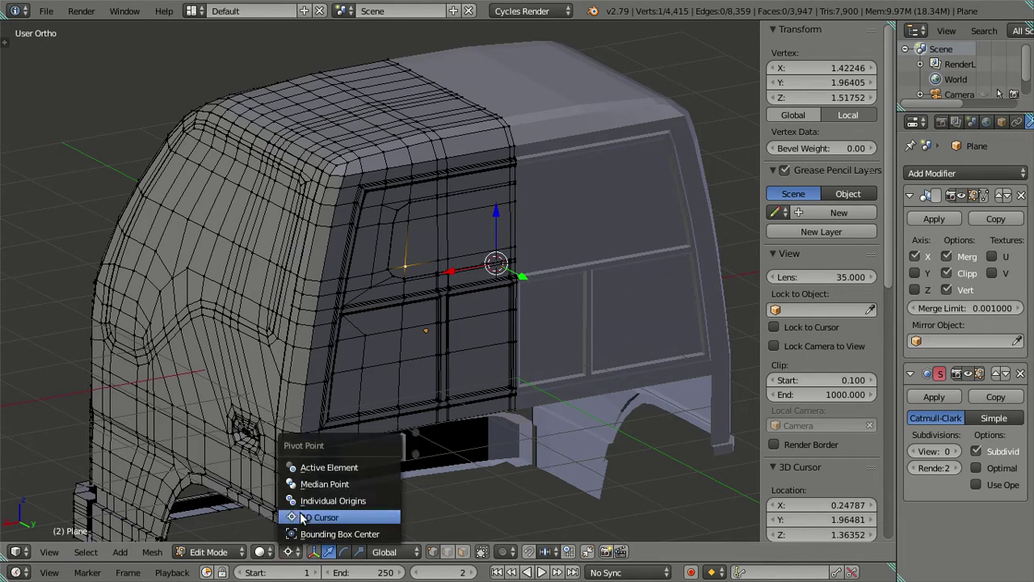
left_click(315, 484)
Inspect the cab's rear corner, deselect all vertices, and switch to Object Mode
scroll(360, 288, "up", 3)
right_click(358, 300)
mouse_move(368, 286)
middle_mouse_down()
mouse_move(457, 311)
mouse_move(457, 245)
mouse_move(429, 270)
mouse_move(450, 259)
middle_mouse_up()
key("a")
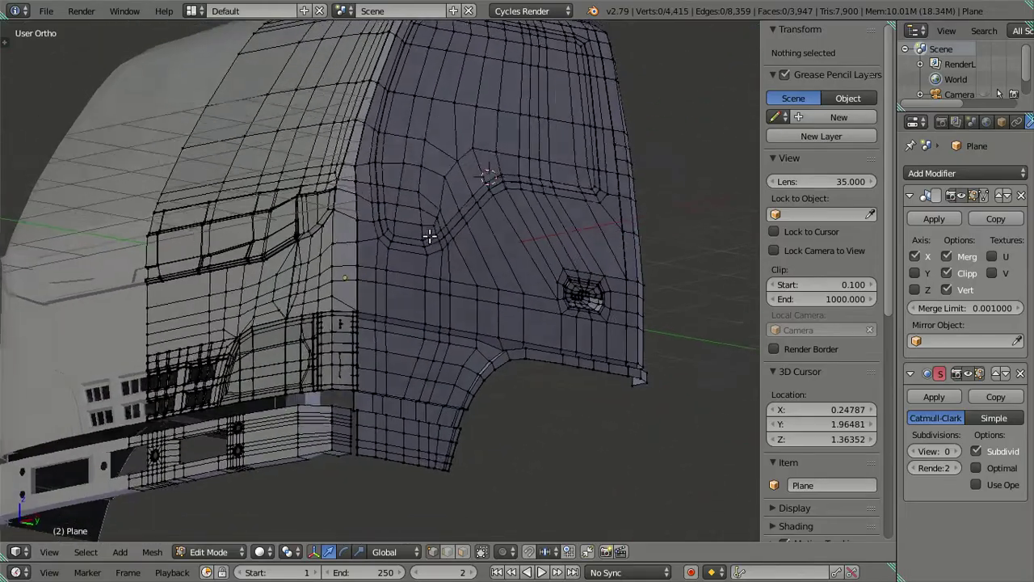
mouse_move(400, 374)
middle_mouse_down()
mouse_move(439, 247)
mouse_move(307, 326)
mouse_move(231, 337)
mouse_move(528, 313)
mouse_move(523, 303)
middle_mouse_up()
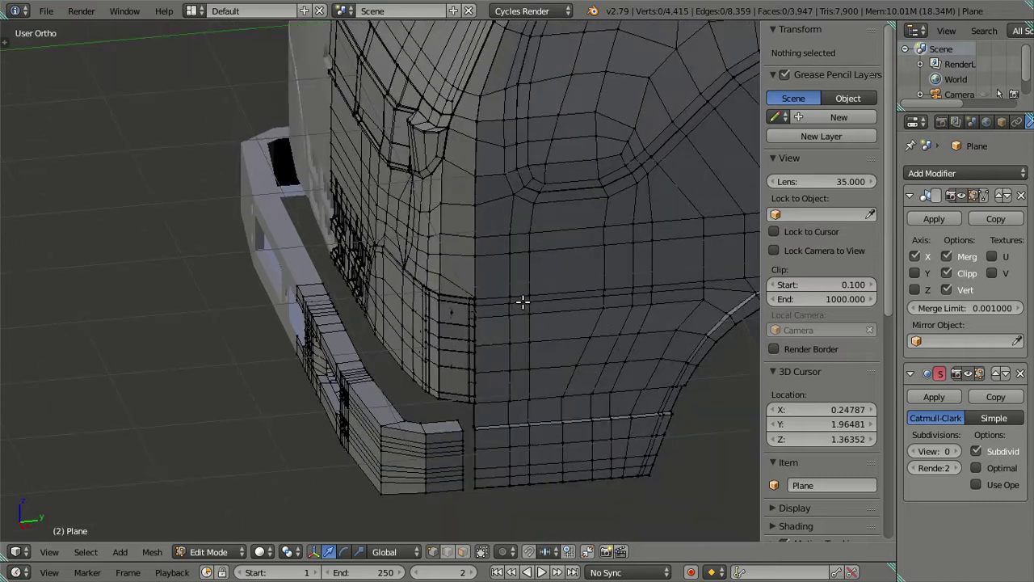
scroll(461, 341, "up", 3)
key("Tab")
scroll(474, 343, "up", 3)
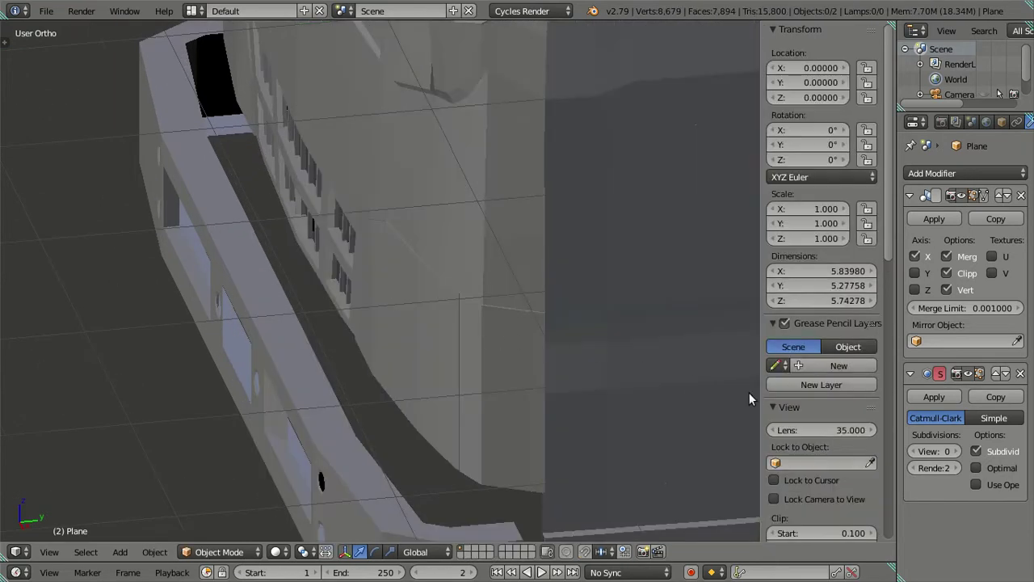
Zoom in on the cab edge at viewport subdivision level 2, then reset it to 0 and re-enter Edit Mode
double_click(949, 451)
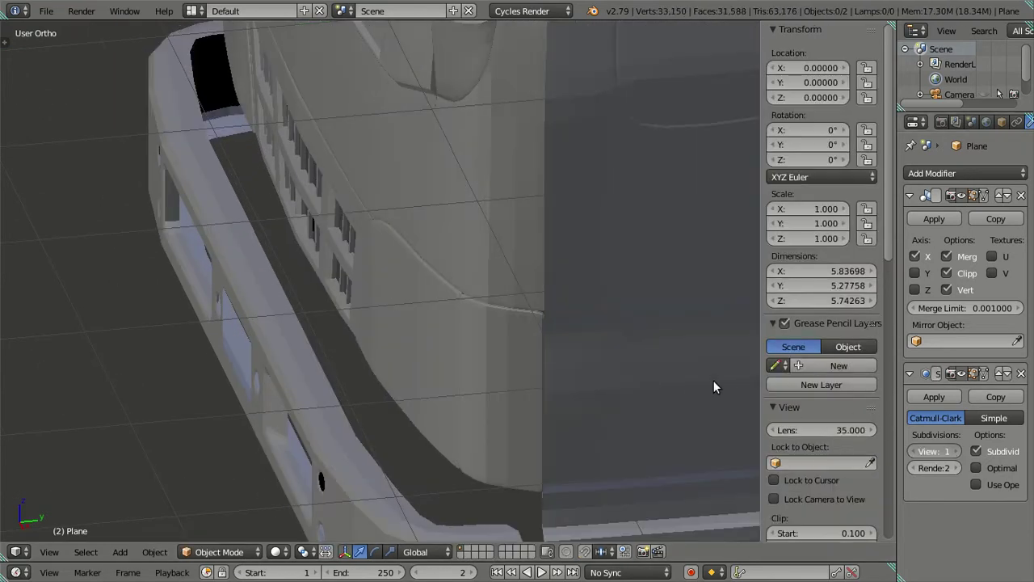
scroll(501, 287, "up", 3)
scroll(420, 253, "up", 3)
scroll(307, 157, "up", 2)
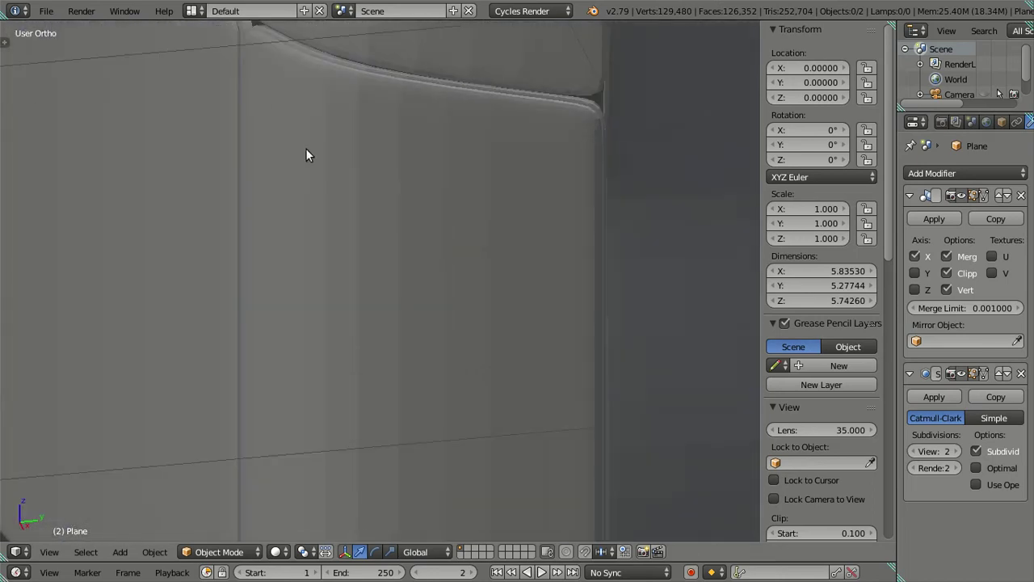
scroll(358, 332, "up", 2)
scroll(349, 317, "up", 2)
left_click(912, 451)
left_click(912, 451)
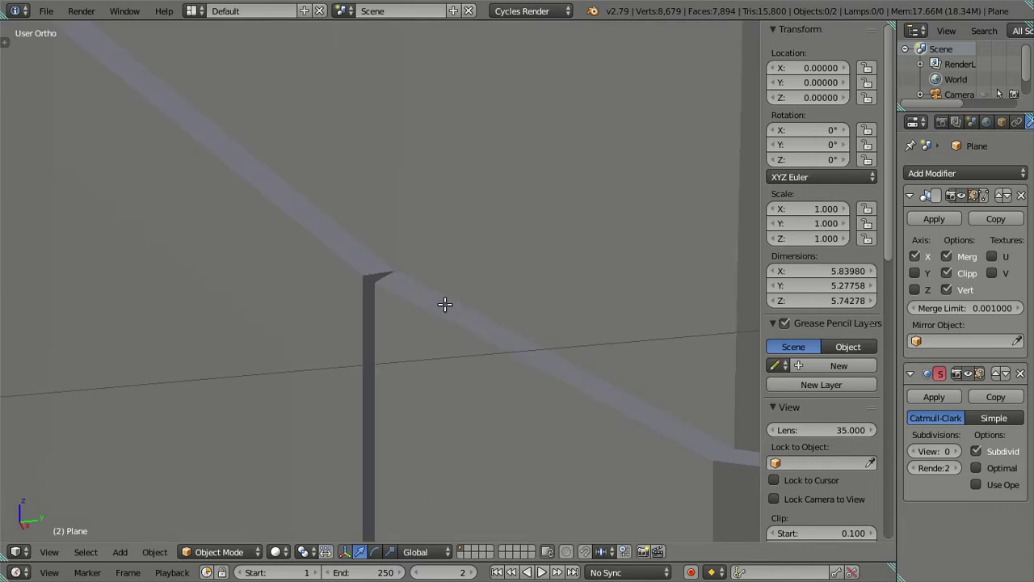
key("Tab")
scroll(412, 291, "up", 2)
Toggle wireframe shading and switch the mesh element selection mode
key("z")
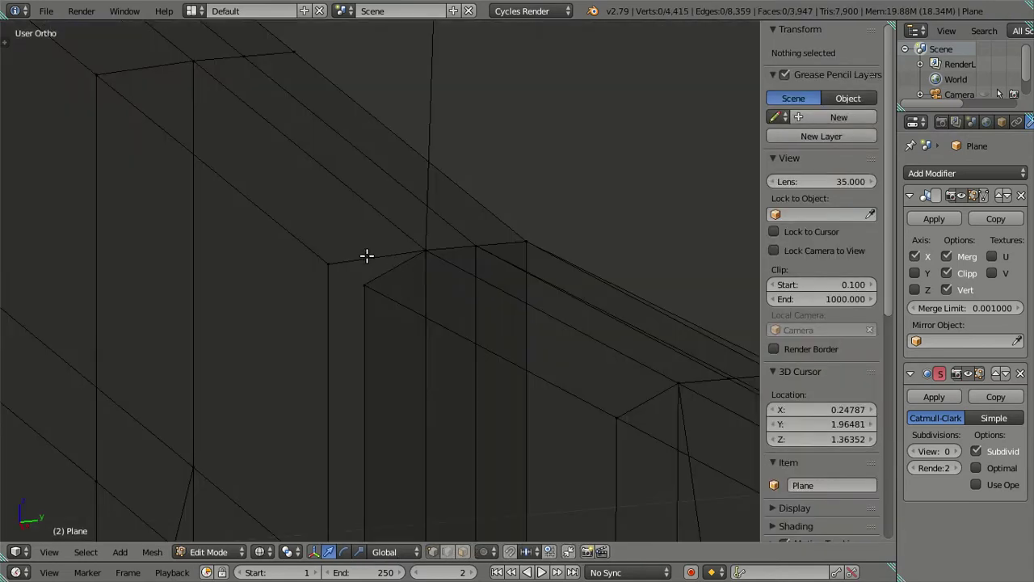
key("z")
scroll(367, 255, "up", 1)
scroll(366, 249, "up", 1)
key("ctrl+Tab")
left_click(370, 245)
Add four edge loops across the first frame beam and dissolve the extra vertices
key("ctrl+r")
scroll(371, 246, "up", 3)
left_click(371, 246)
right_click(329, 236)
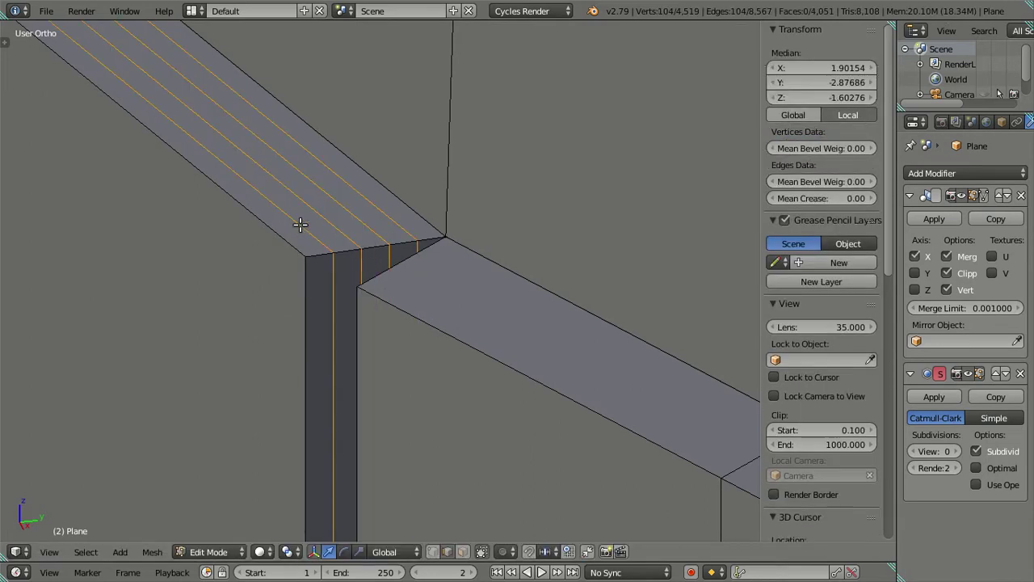
key("x")
left_click(429, 294)
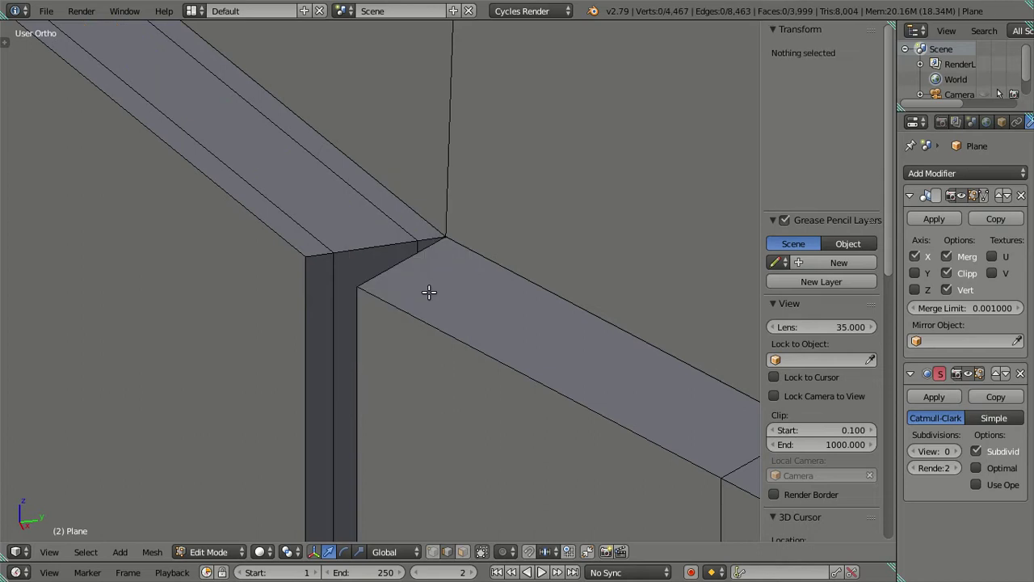
Add edge loops along the second beam, dissolve the extra loops, and return to Object Mode
key("ctrl+r")
left_click(397, 252)
right_click(397, 267)
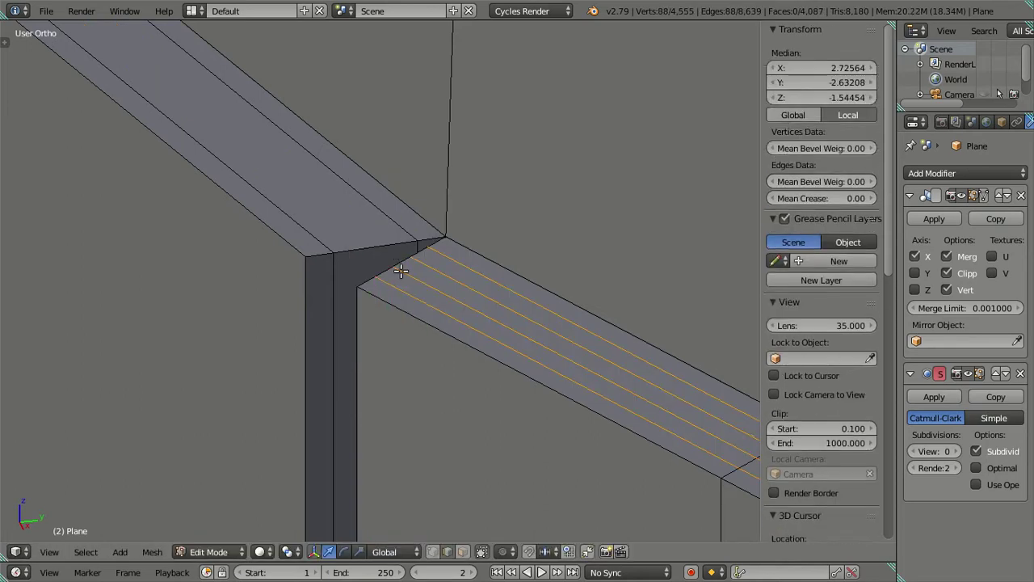
key("x")
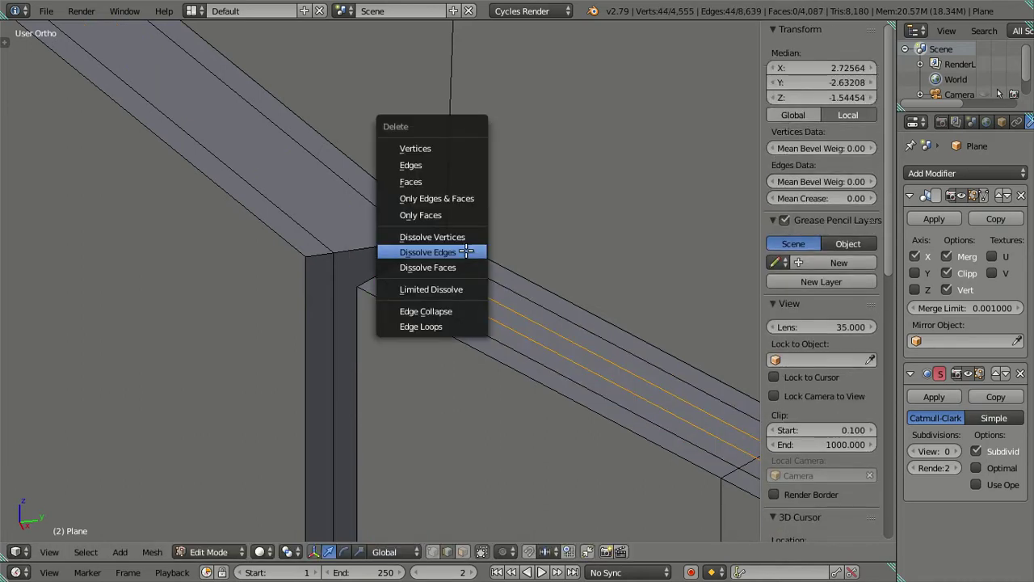
left_click(464, 253)
scroll(461, 248, "down", 3)
scroll(461, 248, "down", 3)
key("Tab")
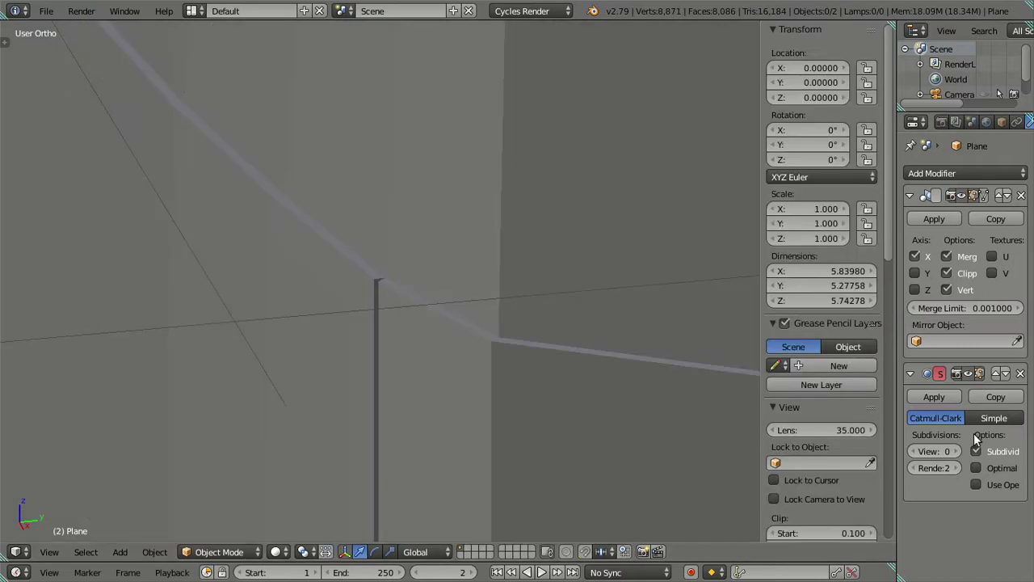
Preview the bumper corner, grille and cab side corner at viewport subdivision level 2
left_click(958, 452)
left_click(957, 452)
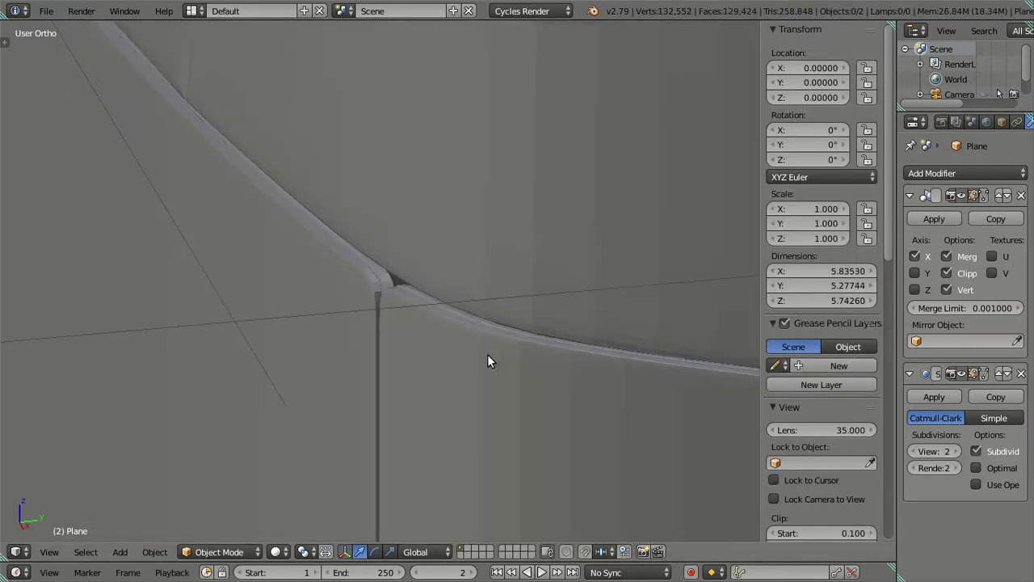
scroll(466, 309, "down", 3)
middle_click_drag(466, 310, 484, 278)
scroll(504, 304, "up", 2)
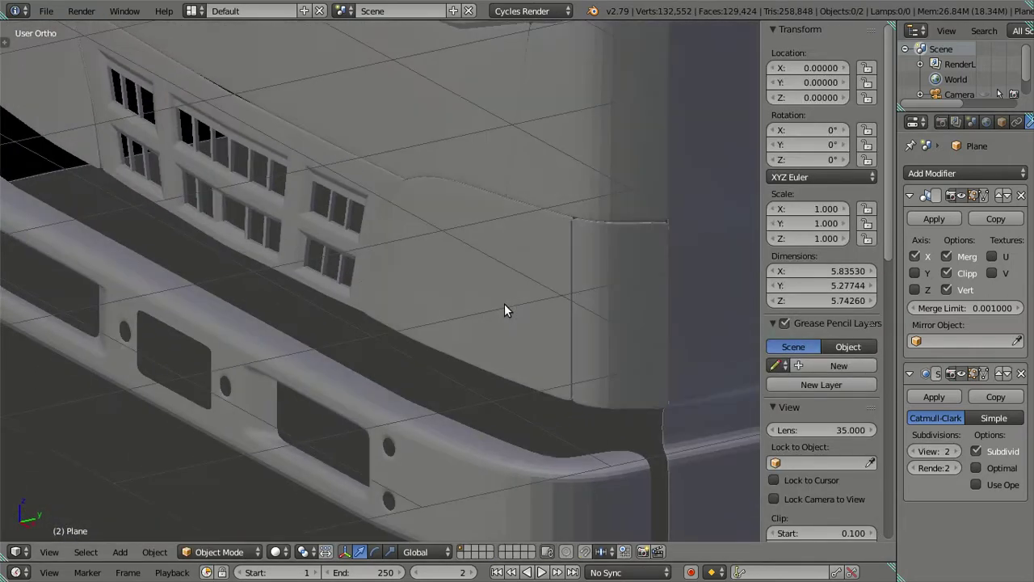
scroll(503, 302, "down", 3)
middle_click_drag(399, 271, 536, 220)
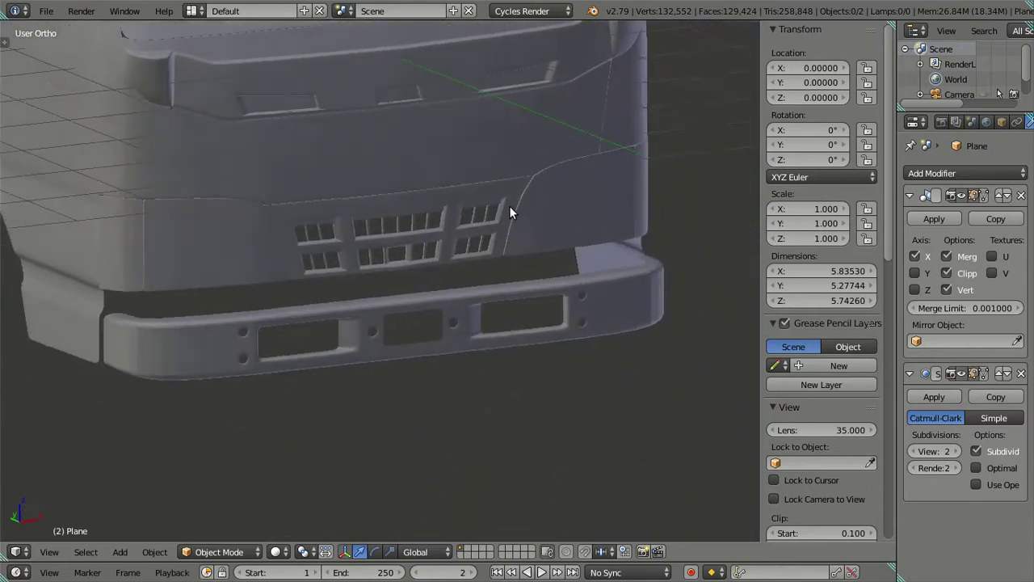
scroll(509, 174, "up", 2)
mouse_move(509, 174)
middle_mouse_down()
mouse_move(330, 358)
mouse_move(404, 203)
middle_mouse_up()
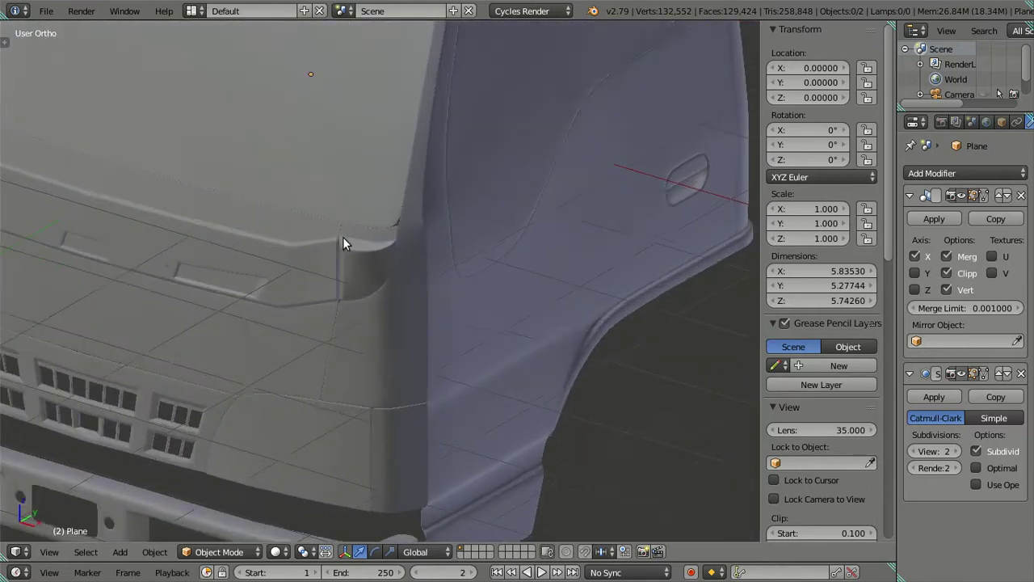
scroll(343, 240, "up", 3)
Reset viewport subdivision to 0 and return to Edit Mode with a front-side view of the cab
left_click_drag(941, 451, 917, 451)
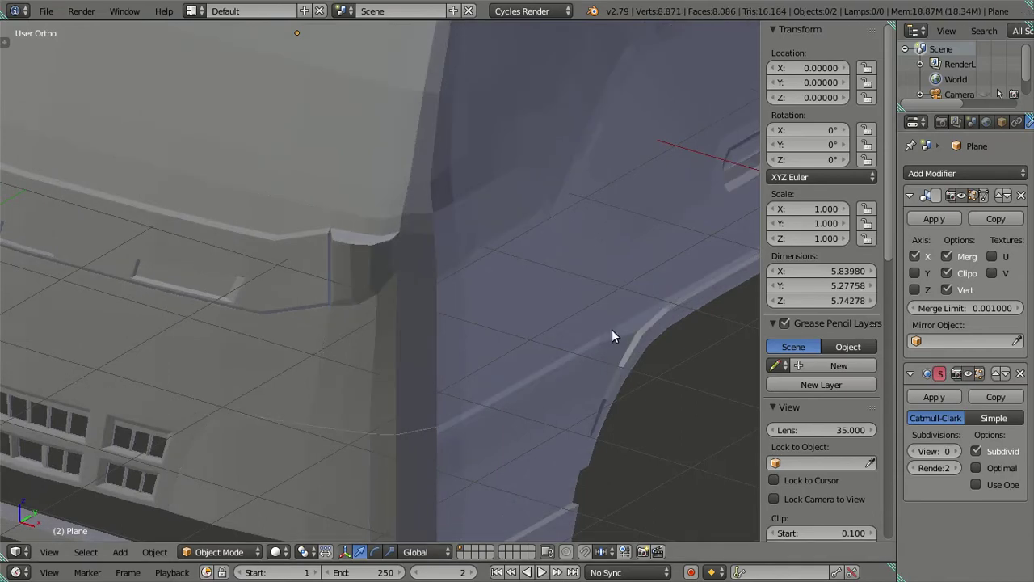
key("Tab")
middle_click_drag(189, 157, 238, 291, "shift")
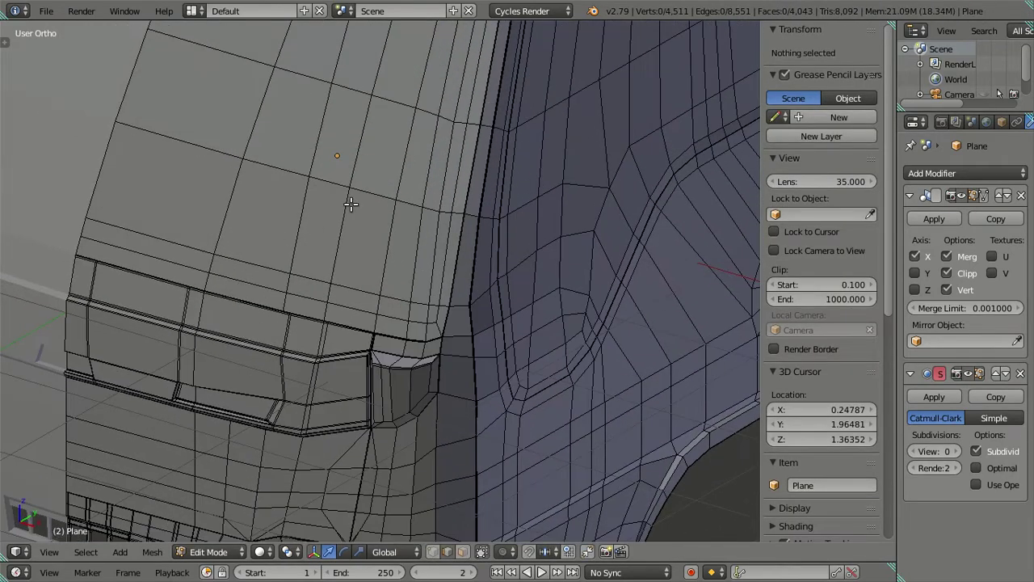
scroll(351, 204, "down", 4)
mouse_move(430, 223)
middle_mouse_down()
mouse_move(412, 286)
mouse_move(441, 282)
middle_mouse_up()
In front view, examine the reference photo's door and roof area
scroll(458, 280, "down", 2)
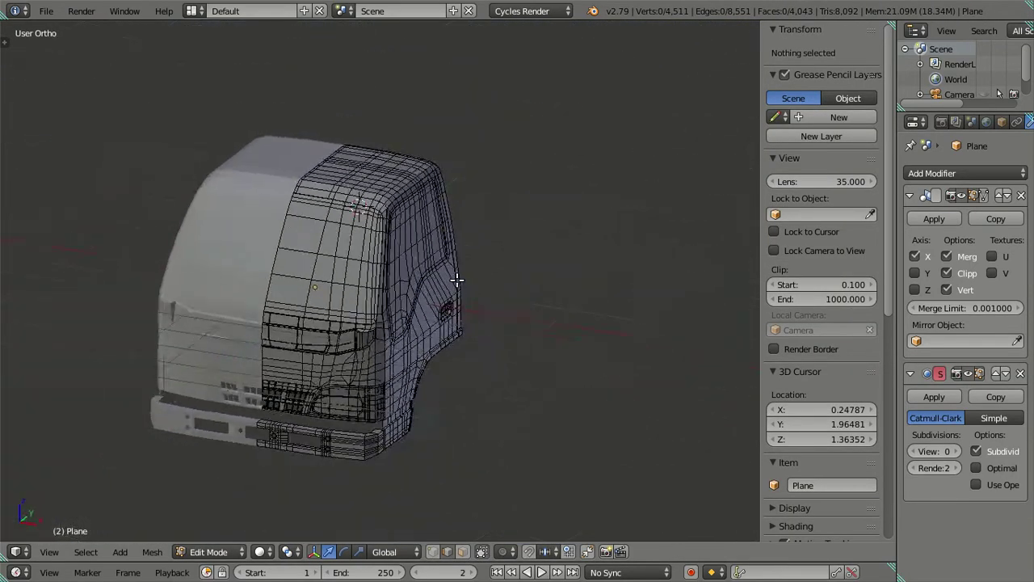
key("KP_1")
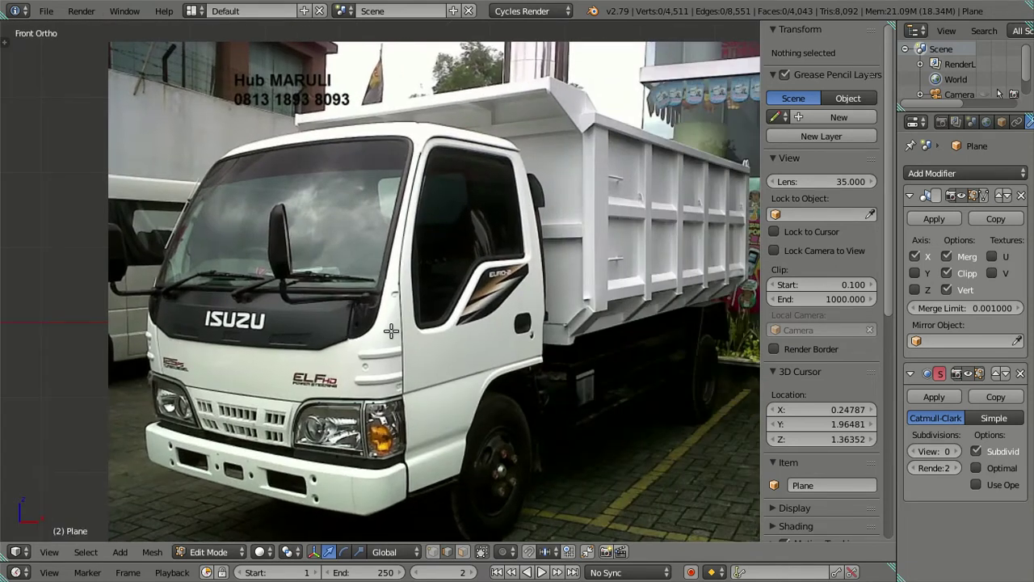
scroll(391, 331, "up", 1)
scroll(524, 316, "up", 3)
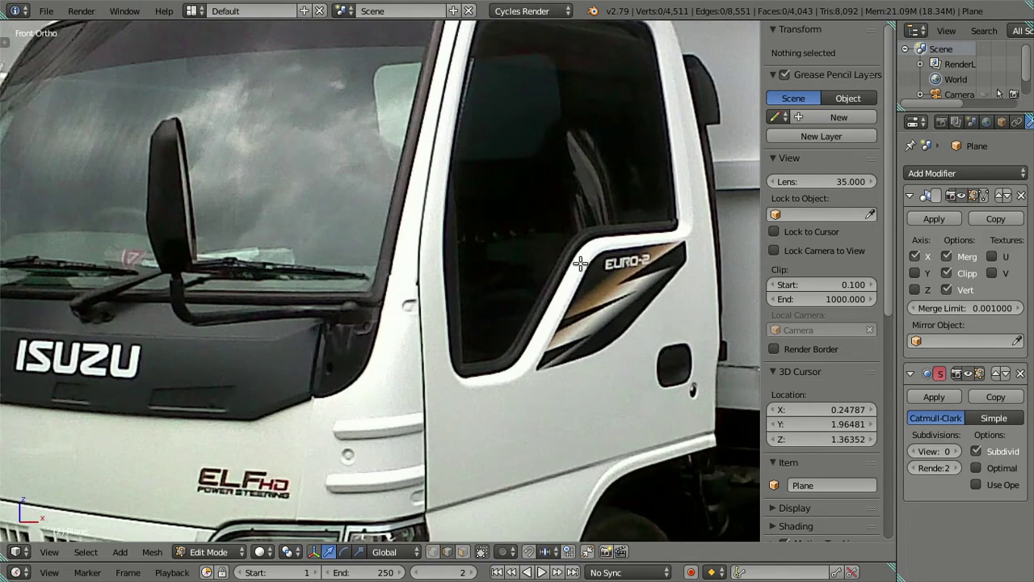
middle_click_drag(580, 263, 606, 217, "shift")
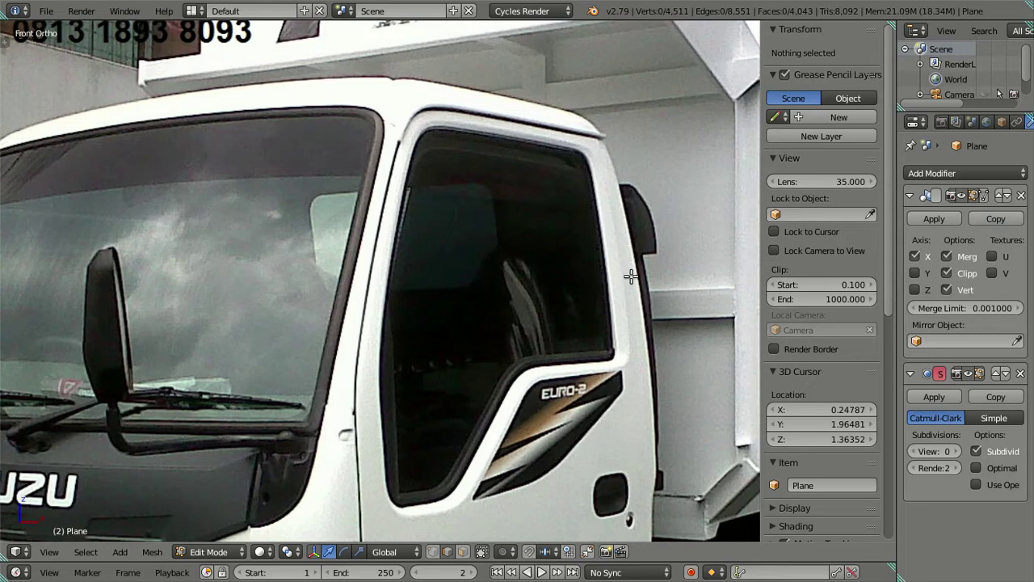
scroll(485, 376, "down", 3)
scroll(399, 372, "down", 3)
Orbit back to the cab mesh and zoom in closely on the door's window-frame edges
mouse_move(400, 372)
middle_mouse_down("shift")
mouse_move(339, 339)
mouse_move(299, 300)
middle_mouse_up("shift")
scroll(298, 300, "up", 4)
scroll(364, 255, "up", 3)
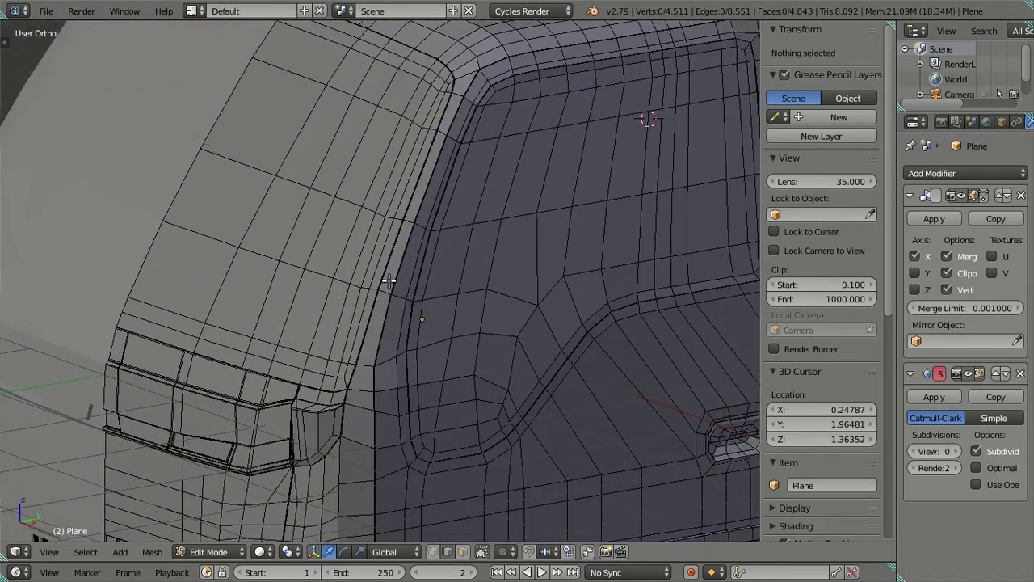
scroll(358, 273, "up", 2)
scroll(353, 272, "up", 2)
mouse_move(353, 272)
middle_mouse_down()
mouse_move(363, 244)
mouse_move(434, 169)
mouse_move(335, 280)
mouse_move(334, 385)
mouse_move(356, 177)
middle_mouse_up()
scroll(356, 255, "up", 3)
scroll(402, 331, "up", 2)
scroll(396, 330, "up", 2)
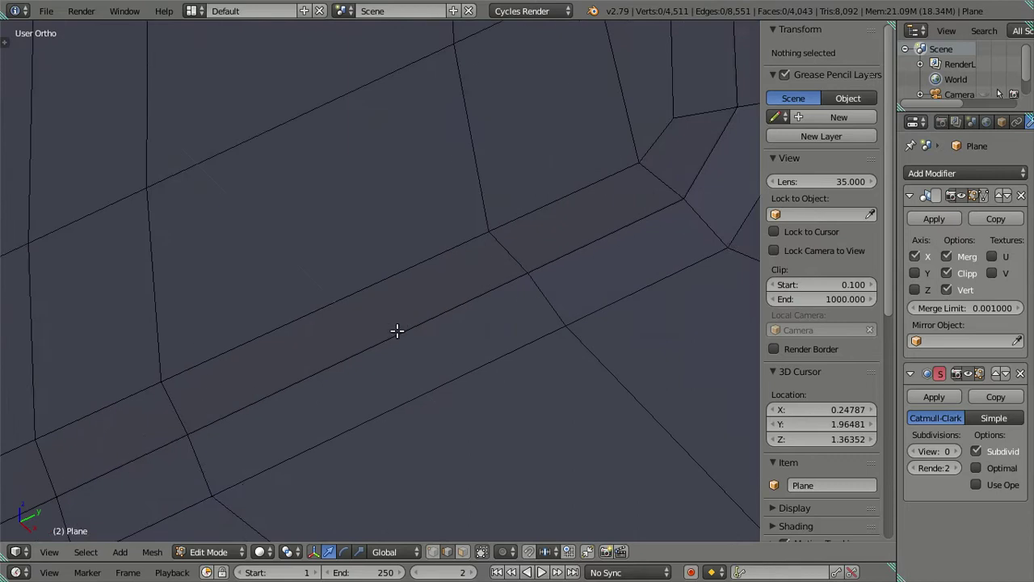
scroll(393, 342, "up", 2)
scroll(373, 258, "up", 1)
scroll(372, 259, "up", 1)
Select three window-frame edge loops and the linked faces between them
left_click(390, 289, "alt")
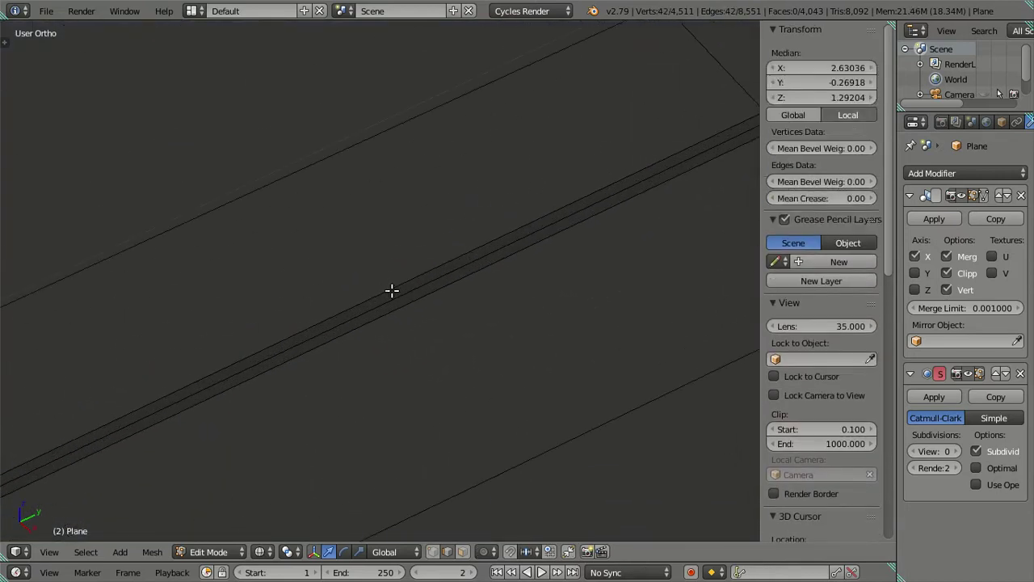
left_click(391, 296, "alt+shift")
left_click(396, 307, "alt+shift")
scroll(395, 304, "down", 1)
scroll(395, 305, "down", 2)
scroll(388, 289, "down", 2)
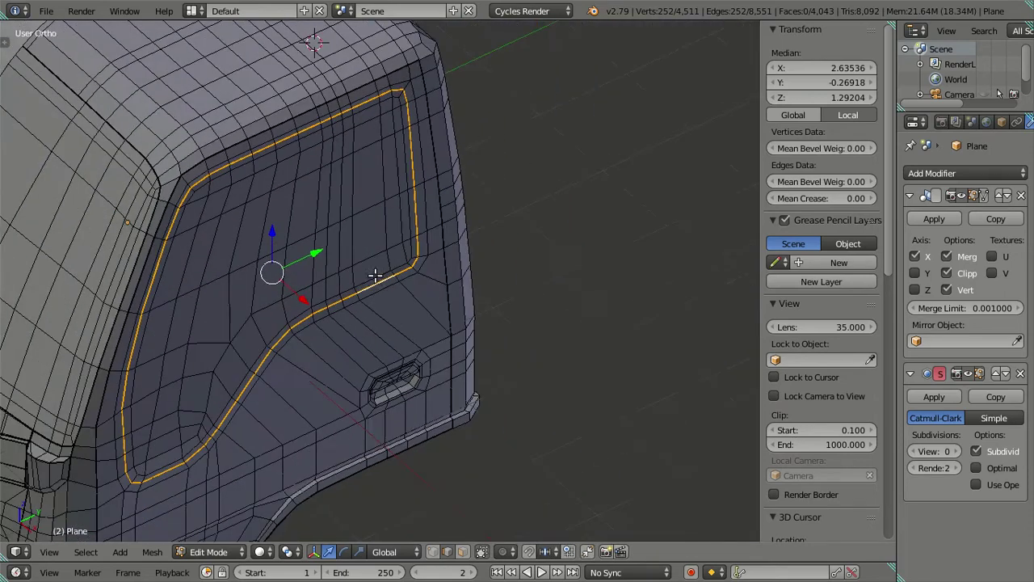
key("l")
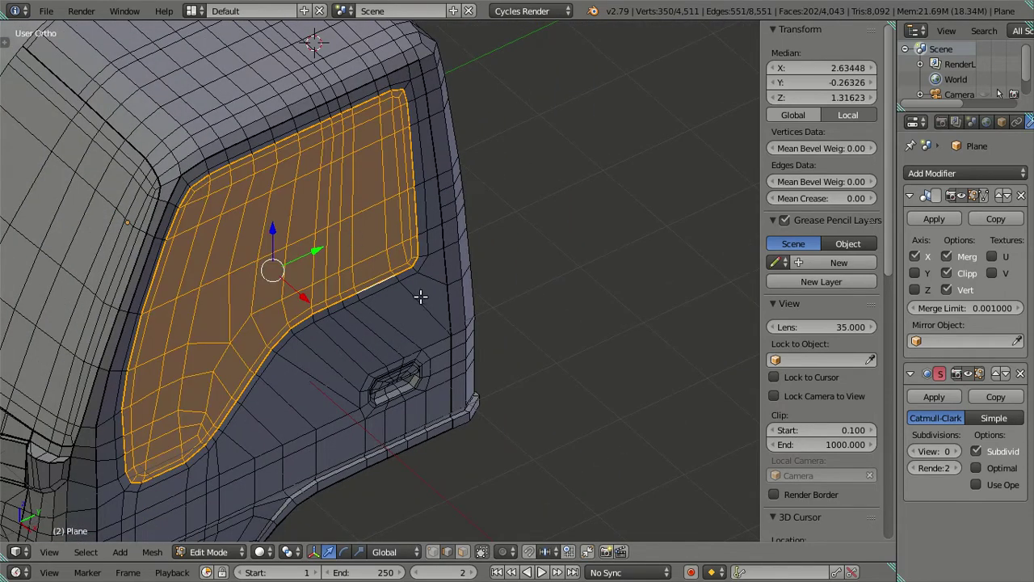
In front wireframe view over the reference photo, tilt the window panel by 2 degrees
key("KP_1")
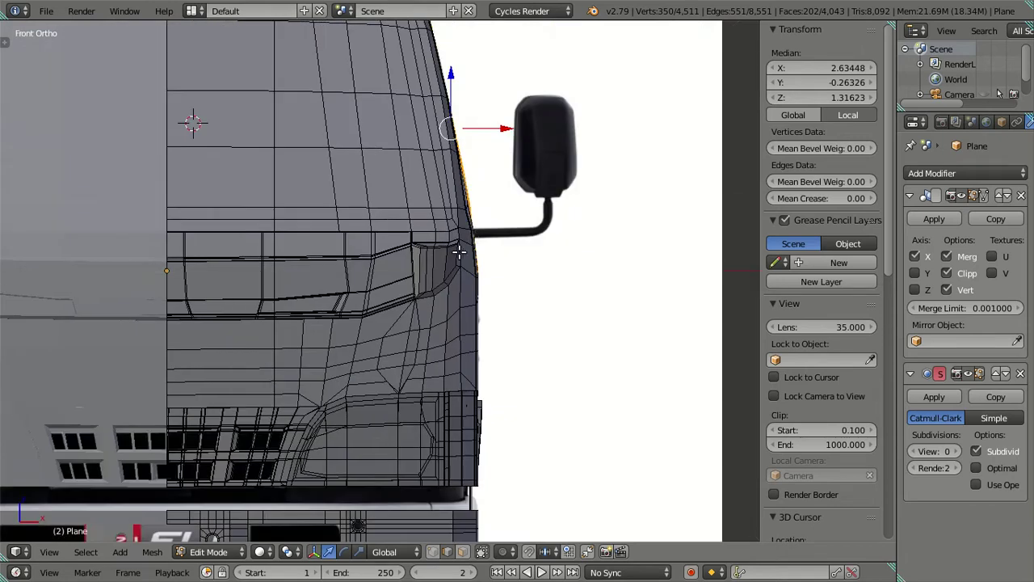
middle_click_drag(494, 192, 391, 425, "shift")
key("z")
mouse_move(355, 353)
middle_mouse_down("shift")
mouse_move(362, 303)
mouse_move(422, 310)
mouse_move(428, 293)
middle_mouse_up("shift")
scroll(388, 307, "up", 3)
scroll(414, 316, "down", 1, "shift")
scroll(414, 316, "down", 1)
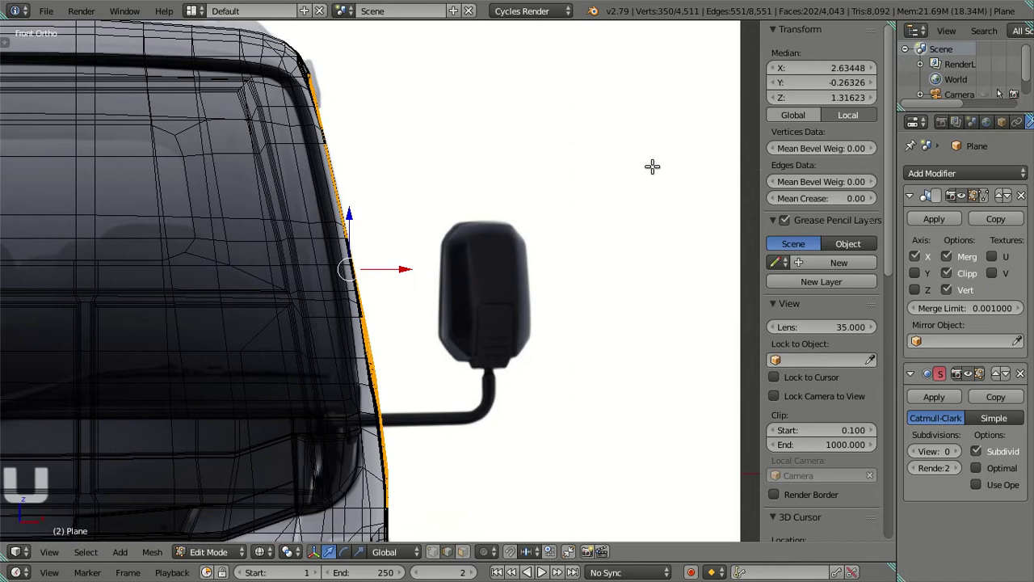
key("r")
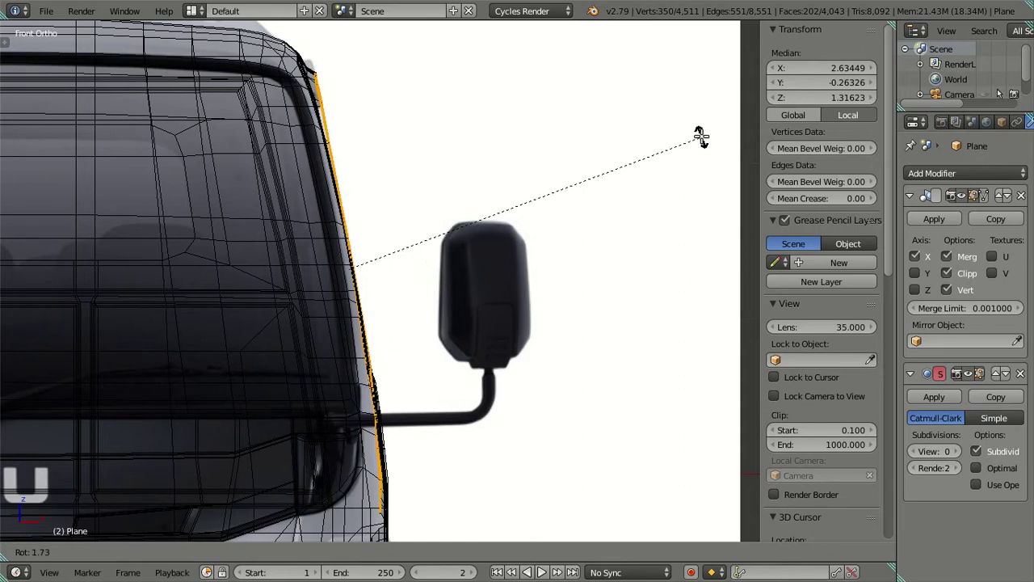
type("2")
key("Return")
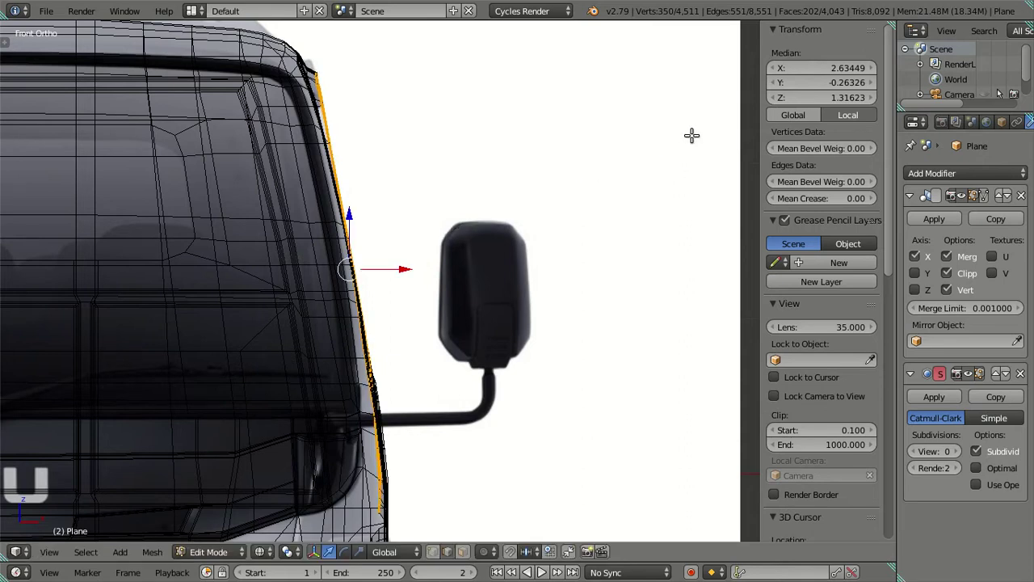
scroll(411, 270, "up", 1)
scroll(407, 261, "up", 1)
scroll(421, 293, "up", 2)
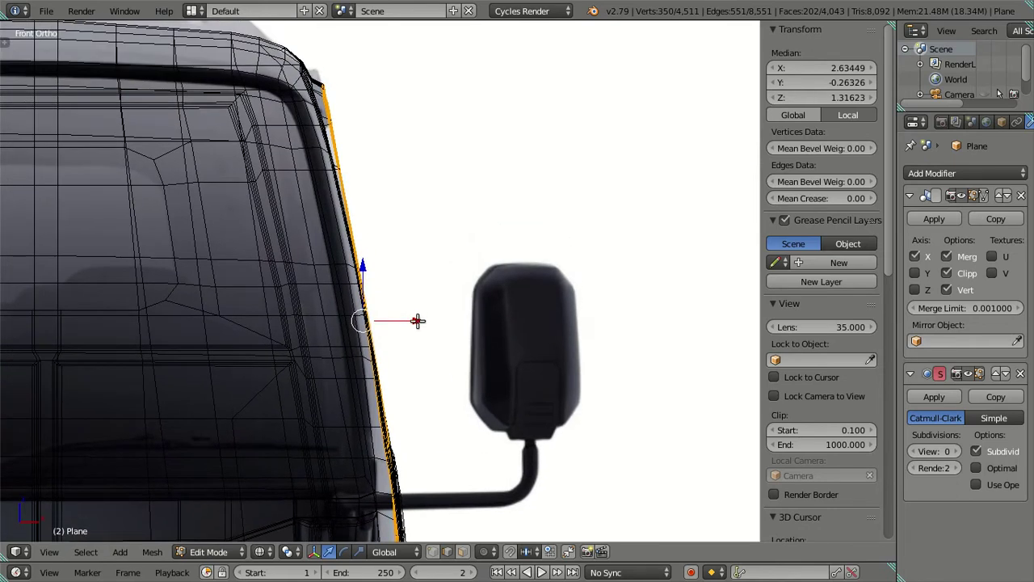
Move the window panel inward along X by -0.075
key("g")
key("x")
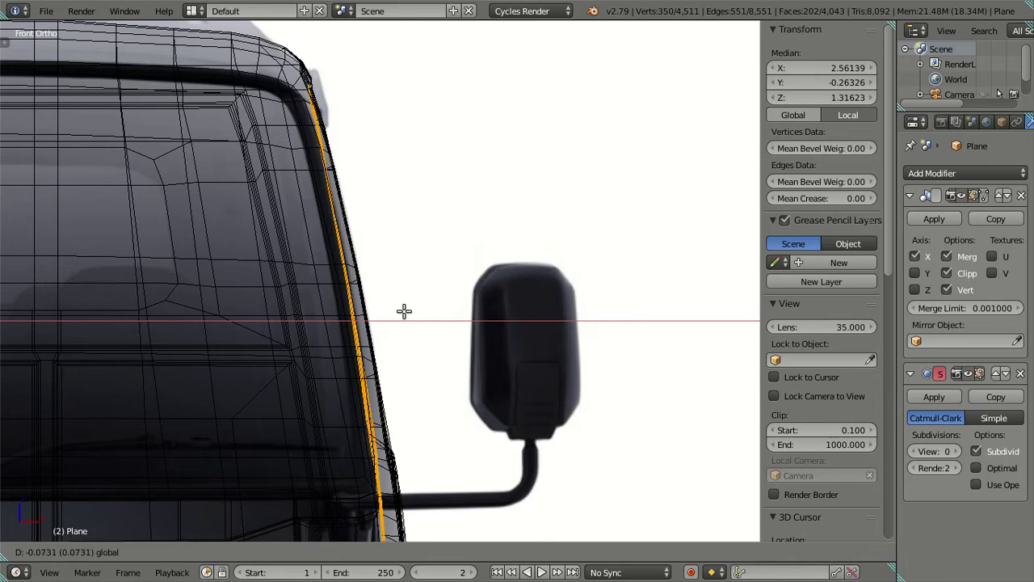
key("minus")
key("BackSpace")
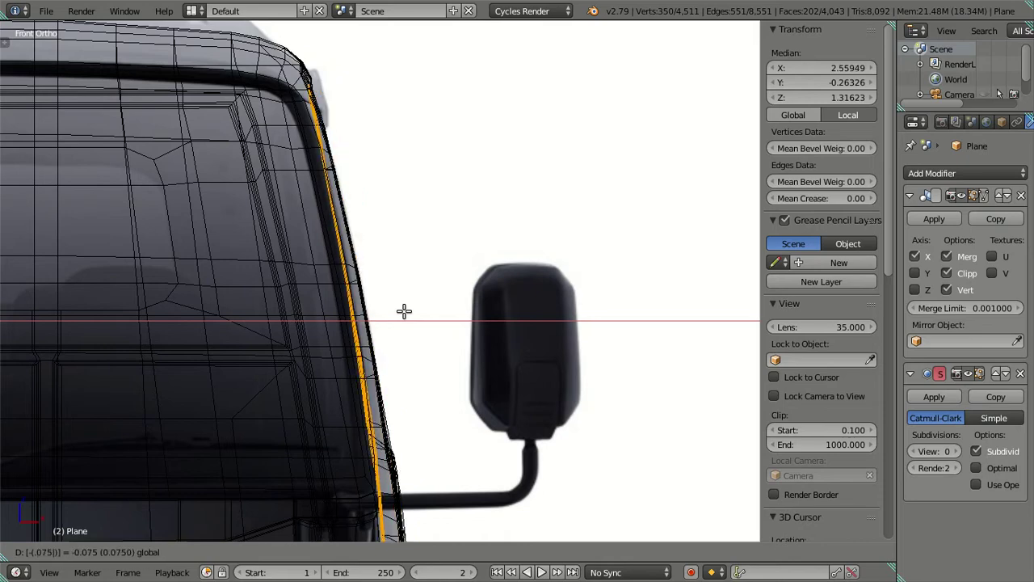
key("Return")
mouse_move(404, 311)
middle_mouse_down()
mouse_move(527, 278)
mouse_move(452, 309)
mouse_move(410, 296)
mouse_move(431, 291)
mouse_move(452, 299)
mouse_move(418, 304)
middle_mouse_up()
Check the smoothed window in Object Mode, then undo the inward move
key("Tab")
mouse_move(394, 348)
middle_mouse_down()
mouse_move(194, 363)
mouse_move(266, 321)
mouse_move(247, 346)
middle_mouse_up()
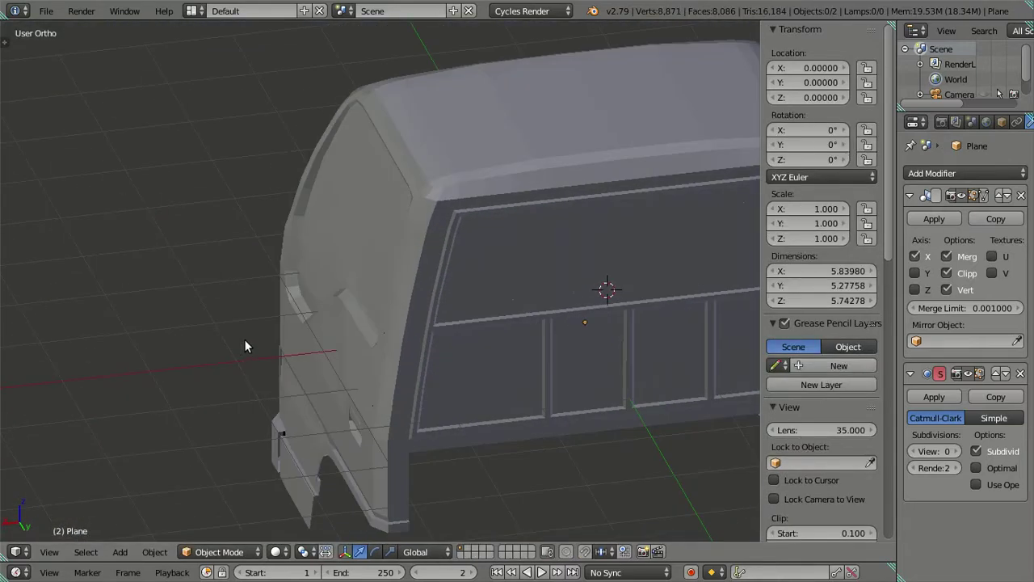
scroll(248, 346, "up", 3)
key("Tab")
key("ctrl+z")
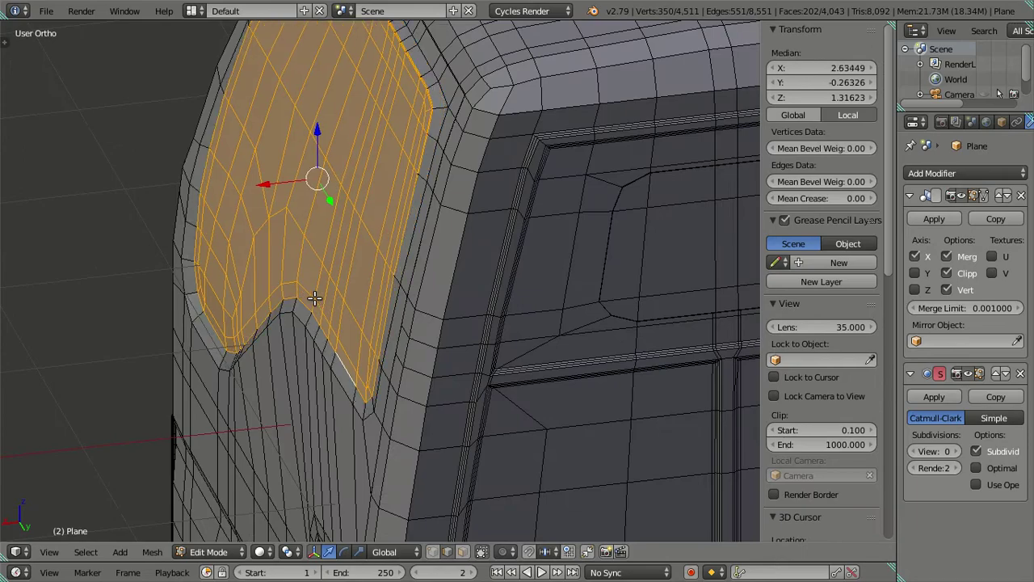
mouse_move(314, 298)
middle_mouse_down()
mouse_move(293, 150)
mouse_move(525, 261)
mouse_move(575, 238)
mouse_move(615, 240)
mouse_move(623, 250)
mouse_move(612, 254)
middle_mouse_up()
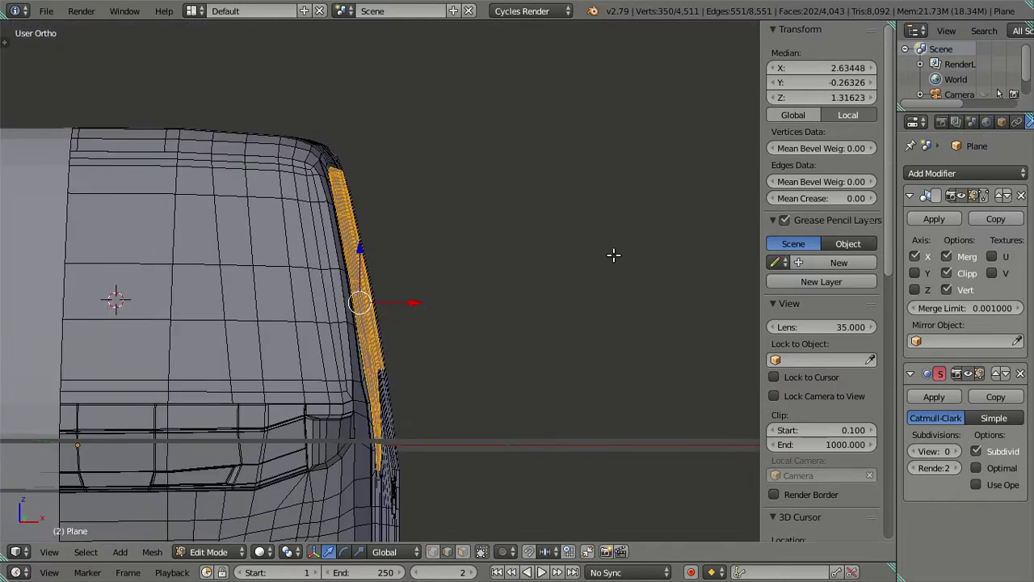
From the front view, tilt the window panel a further 1 degree
key("KP_1")
scroll(612, 256, "up", 3)
scroll(563, 235, "up", 1)
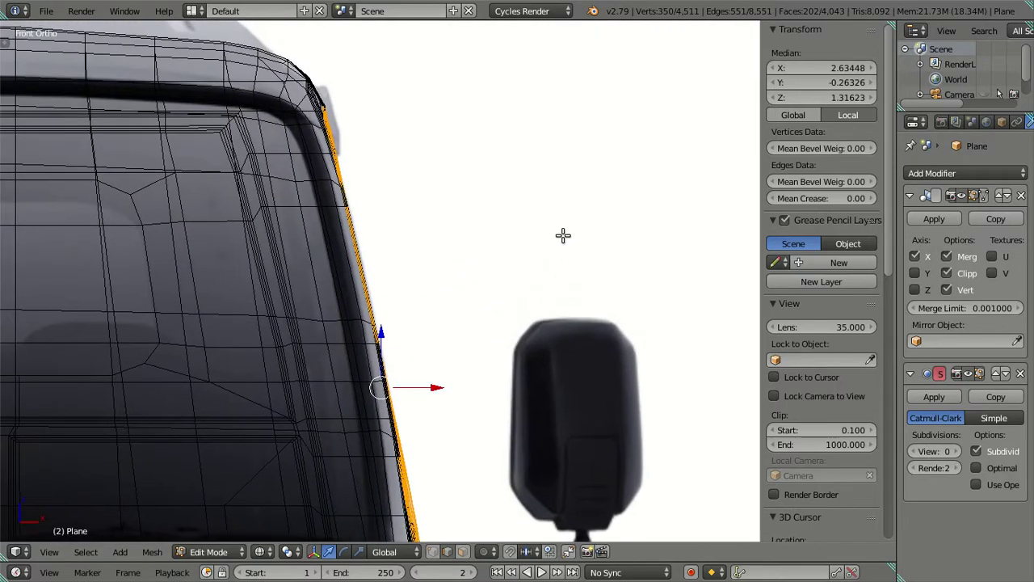
scroll(563, 235, "down", 3)
scroll(625, 281, "up", 2)
key("r")
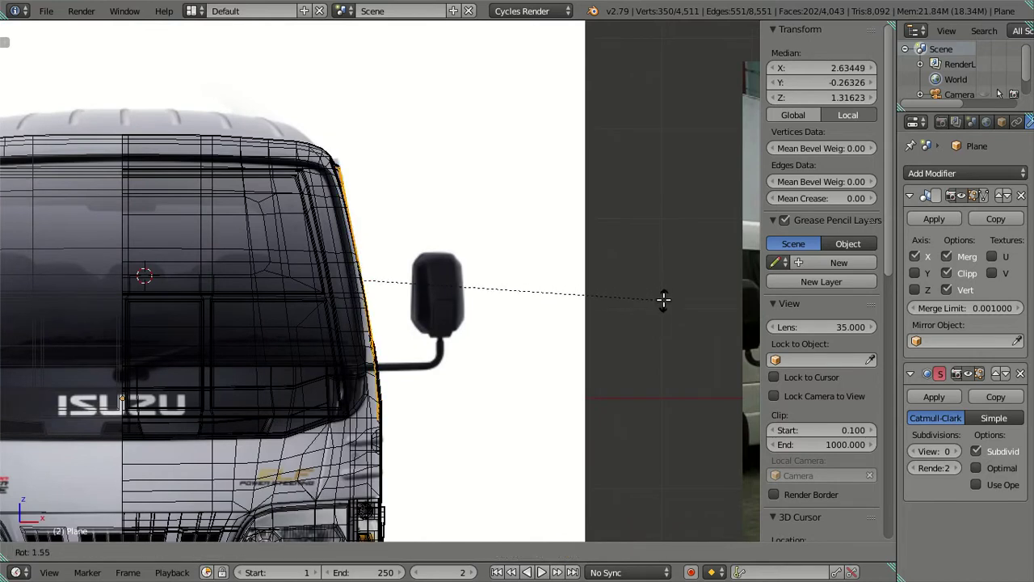
type("1")
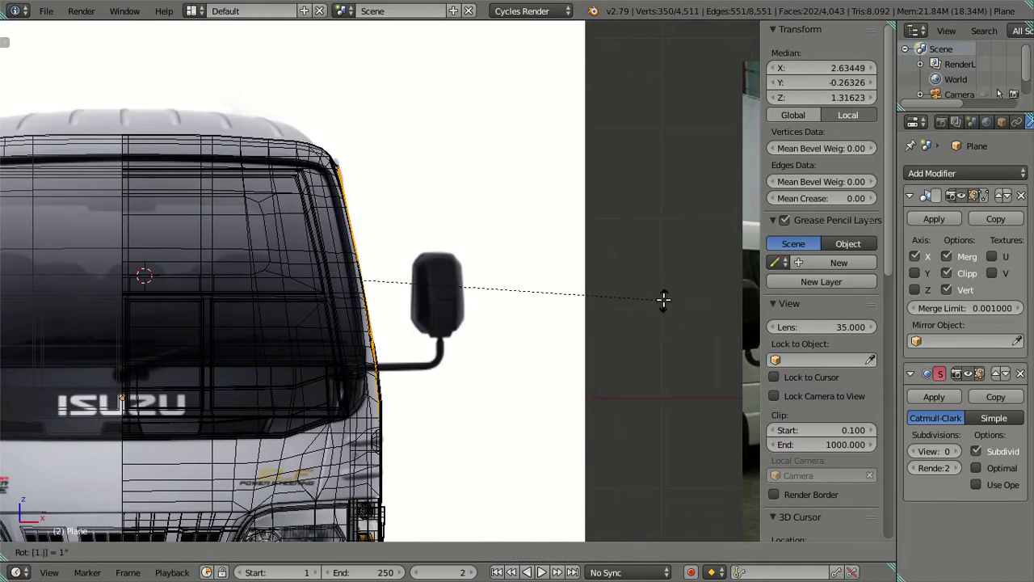
key("Return")
scroll(346, 283, "up", 3)
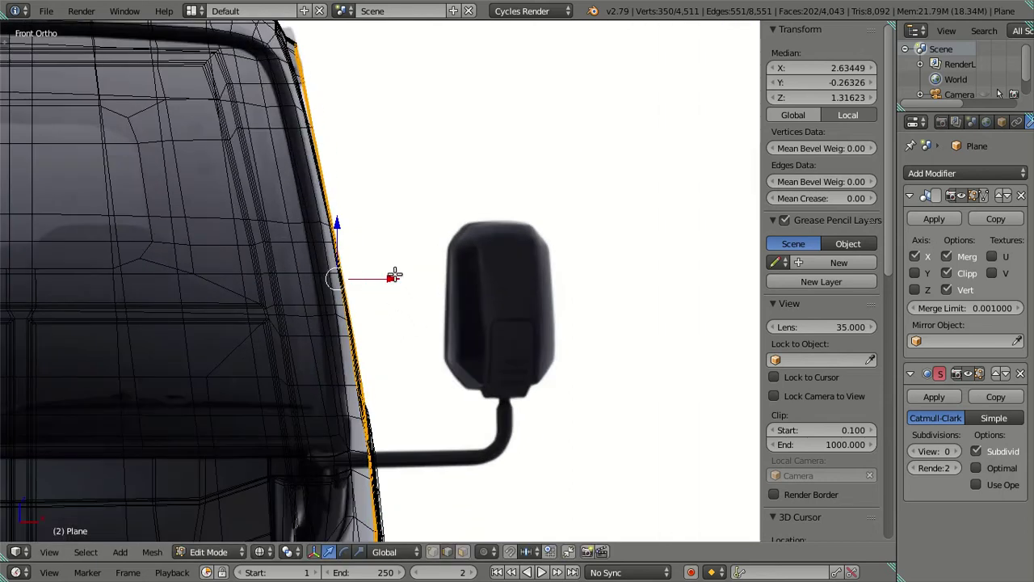
Slide the panel slightly inward along X and inspect the door at an angle
left_click_drag(394, 276, 385, 270)
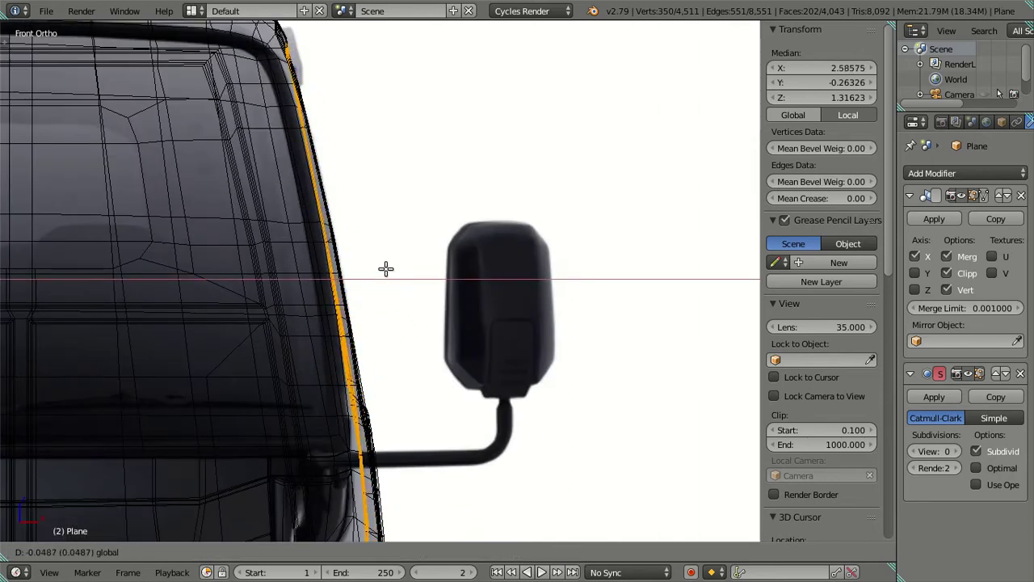
left_click_drag(385, 269, 385, 269)
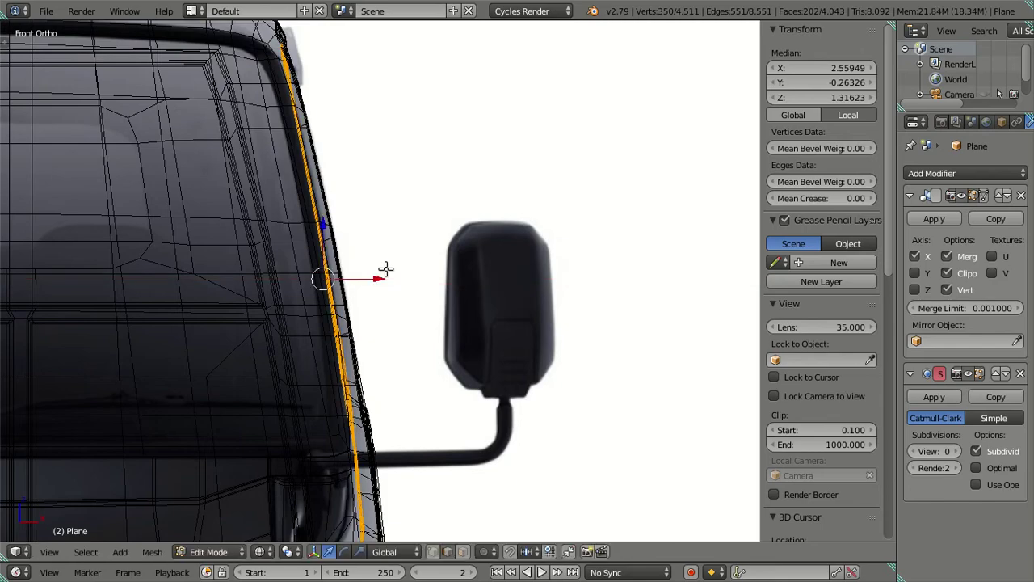
scroll(385, 269, "down", 4)
mouse_move(386, 269)
middle_mouse_down()
mouse_move(372, 336)
mouse_move(381, 347)
mouse_move(397, 341)
mouse_move(397, 307)
mouse_move(415, 305)
mouse_move(413, 331)
middle_mouse_up()
scroll(418, 314, "up", 2)
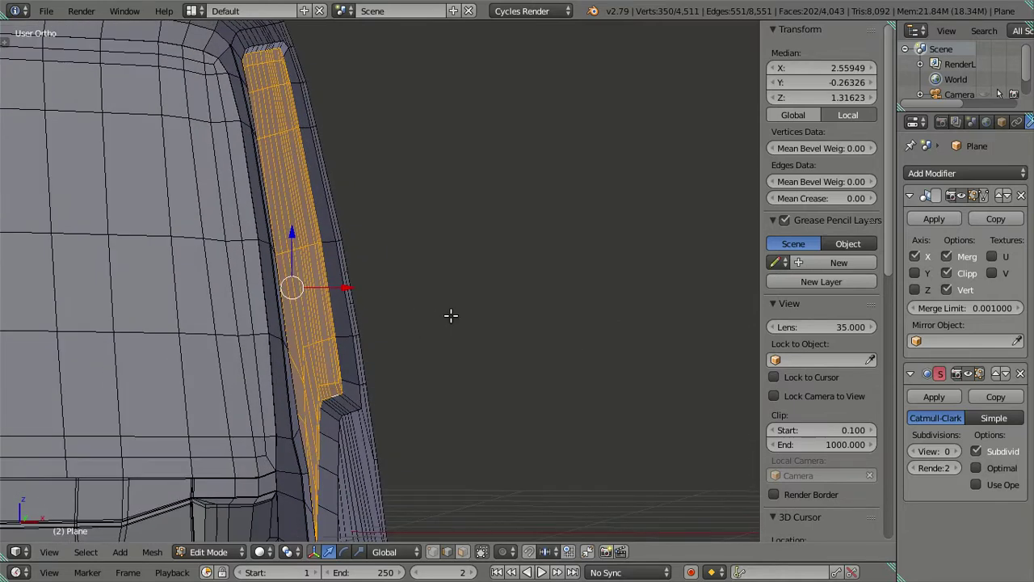
Undo the panel's previous inward shift and move it -0.05 along X instead
key("g")
left_click(505, 316)
key("g")
key("x")
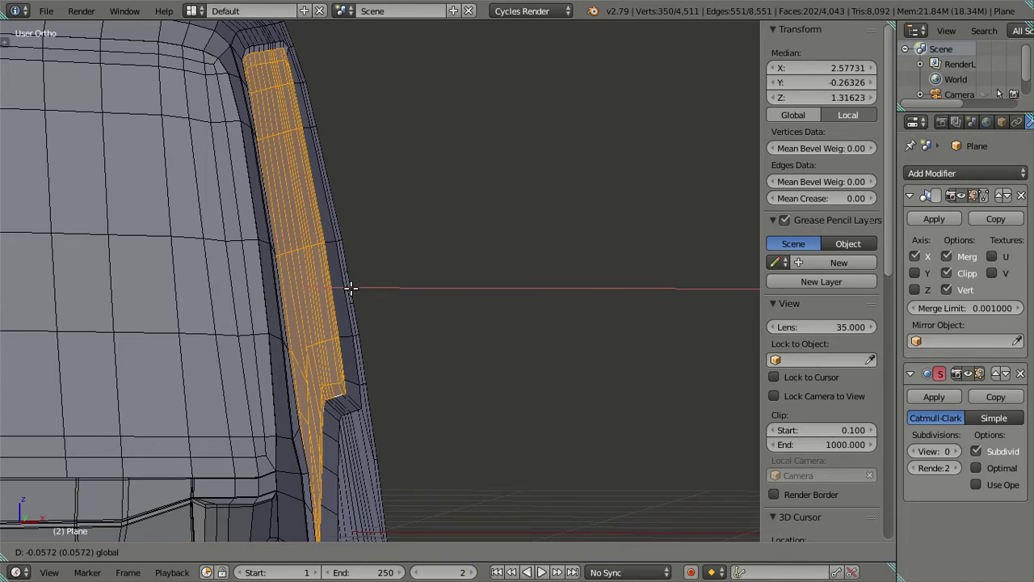
type("-0.05")
key("Return")
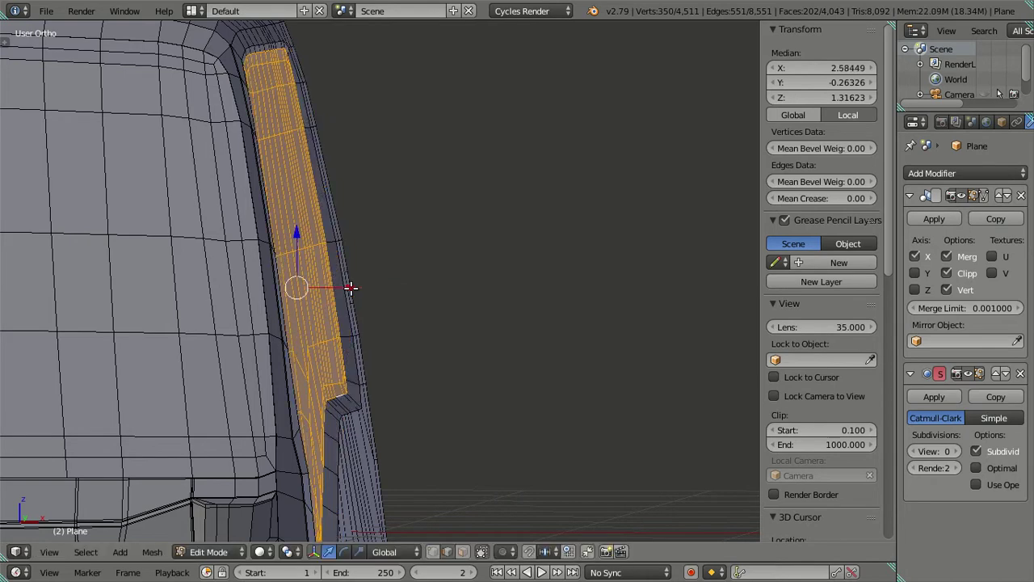
Check the shallower recess on the smoothed cab in Object Mode, then return to Edit Mode
middle_click_drag(350, 288, 406, 280)
scroll(404, 274, "down", 3)
key("Tab")
mouse_move(385, 324)
middle_mouse_down()
mouse_move(399, 330)
mouse_move(406, 293)
mouse_move(424, 292)
mouse_move(422, 302)
middle_mouse_up()
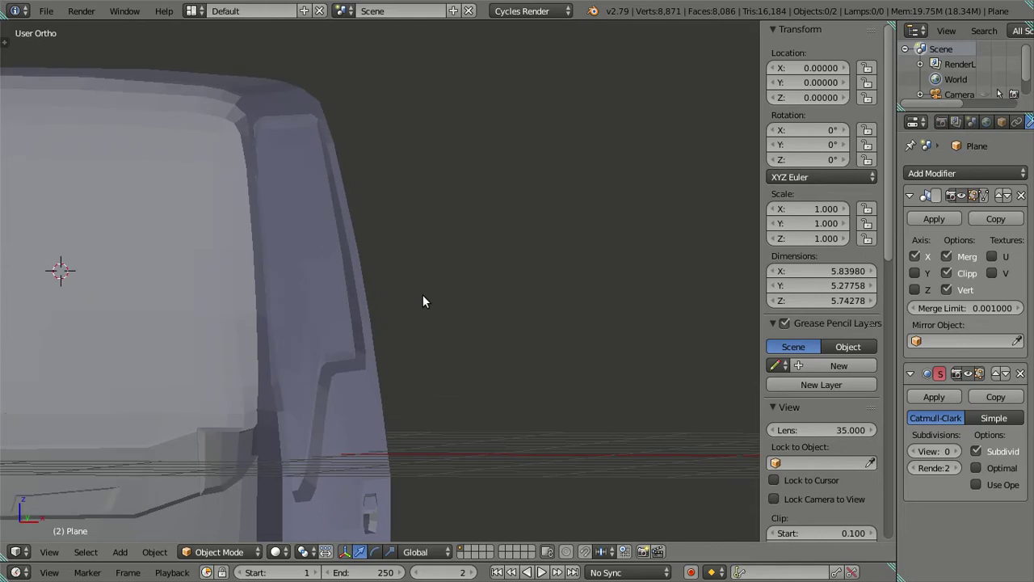
key("Tab")
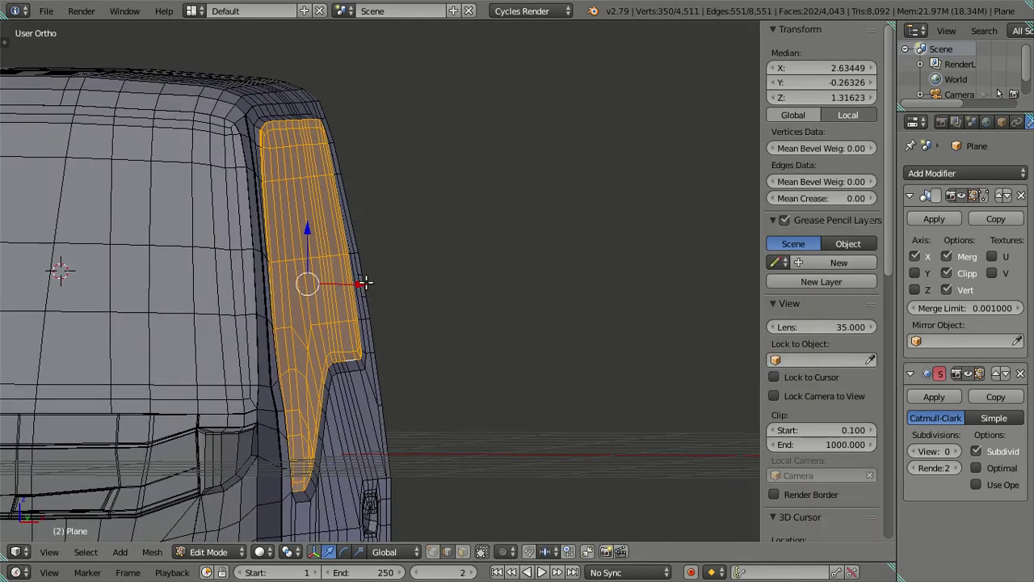
Try pushing the panel deeper along X, cancel it, and view the smoothed cab in Object Mode
left_click_drag(366, 283, 350, 277)
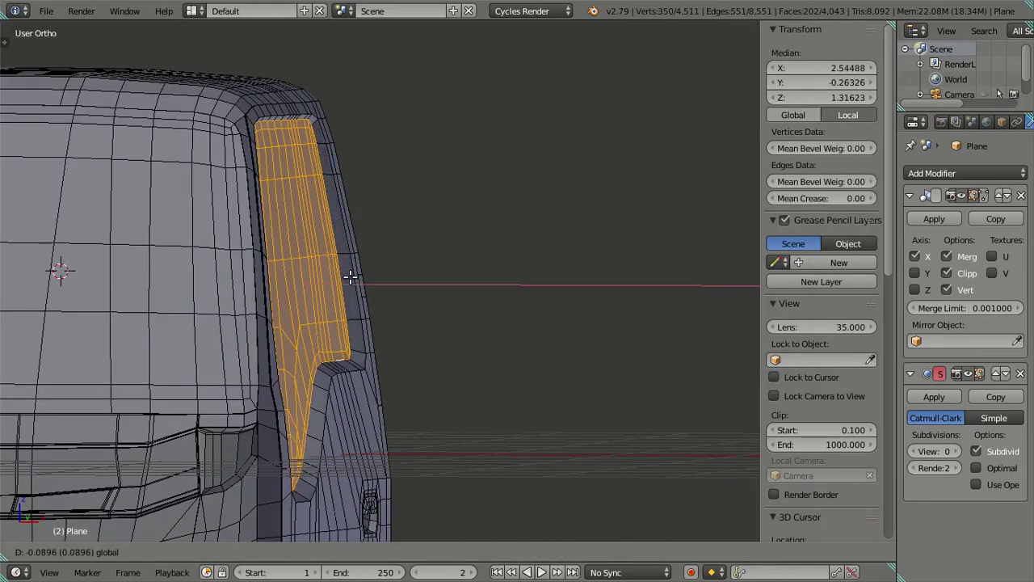
key("Escape")
middle_click_drag(364, 282, 398, 312)
middle_click_drag(458, 302, 451, 306)
mouse_move(375, 316)
left_mouse_down()
mouse_move(356, 311)
mouse_move(398, 300)
left_mouse_up()
mouse_move(397, 299)
middle_mouse_down()
mouse_move(366, 274)
mouse_move(308, 315)
mouse_move(369, 341)
mouse_move(405, 278)
middle_mouse_up()
key("Tab")
scroll(274, 323, "up", 3)
Raise the Subdivision Surface viewport level to 2
left_click(957, 451)
left_click(957, 451)
scroll(485, 372, "up", 2)
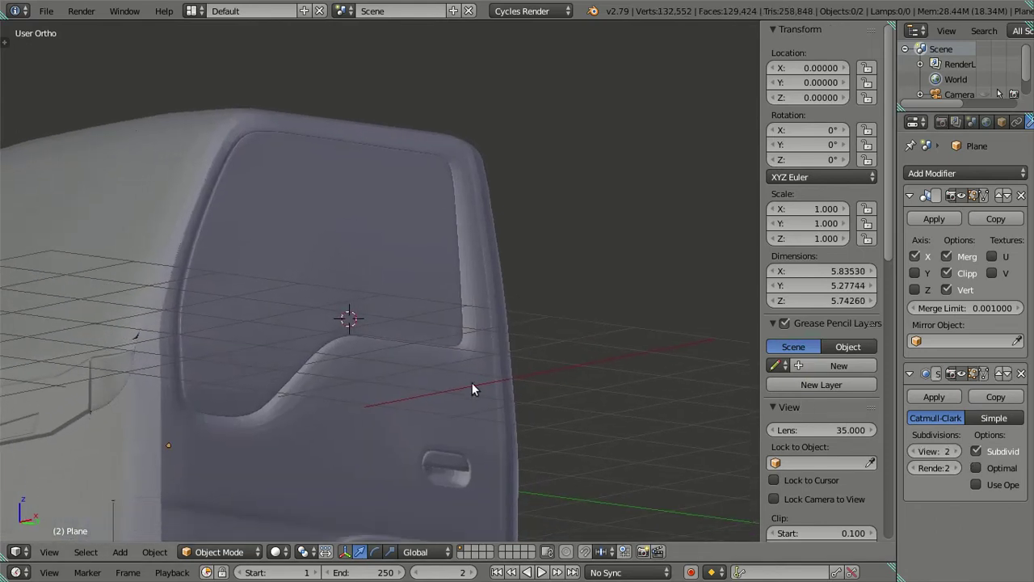
scroll(476, 386, "up", 3)
In Edit Mode, add 5 loop cuts along the door-window frame
key("Tab")
scroll(530, 384, "up", 2)
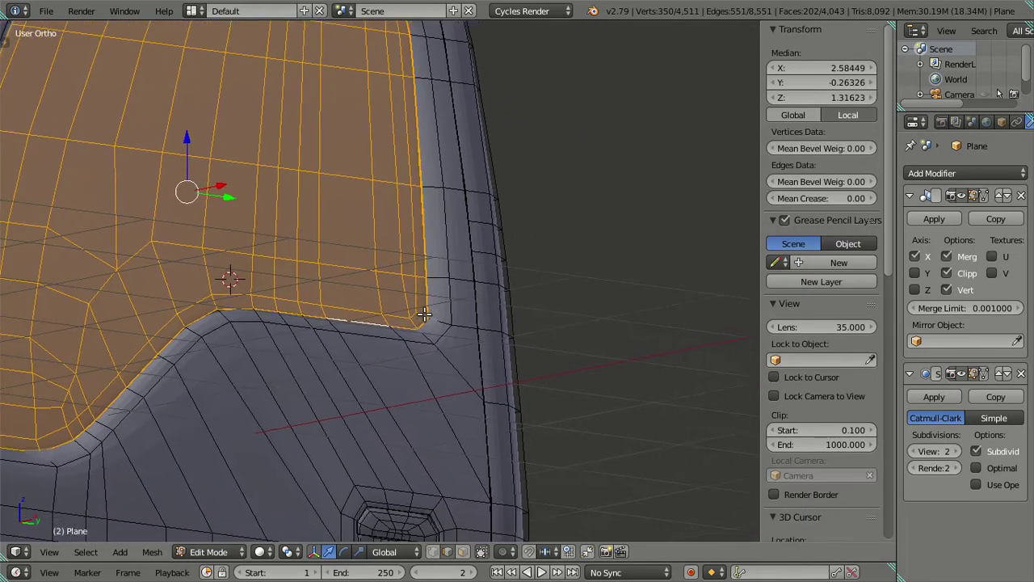
scroll(231, 278, "up", 2)
scroll(504, 290, "up", 2)
key("a")
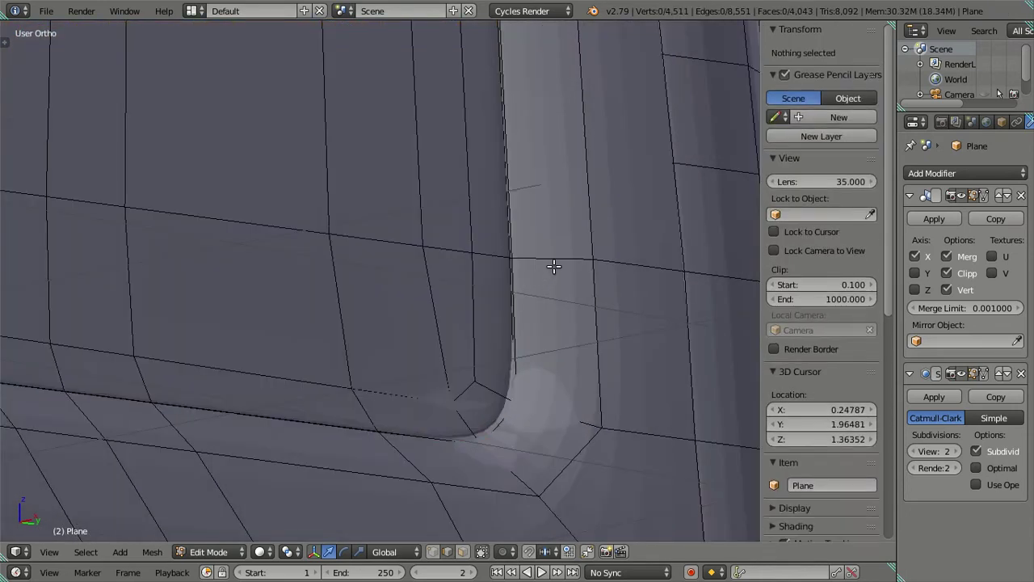
key("ctrl+r")
key("5")
left_click(554, 265)
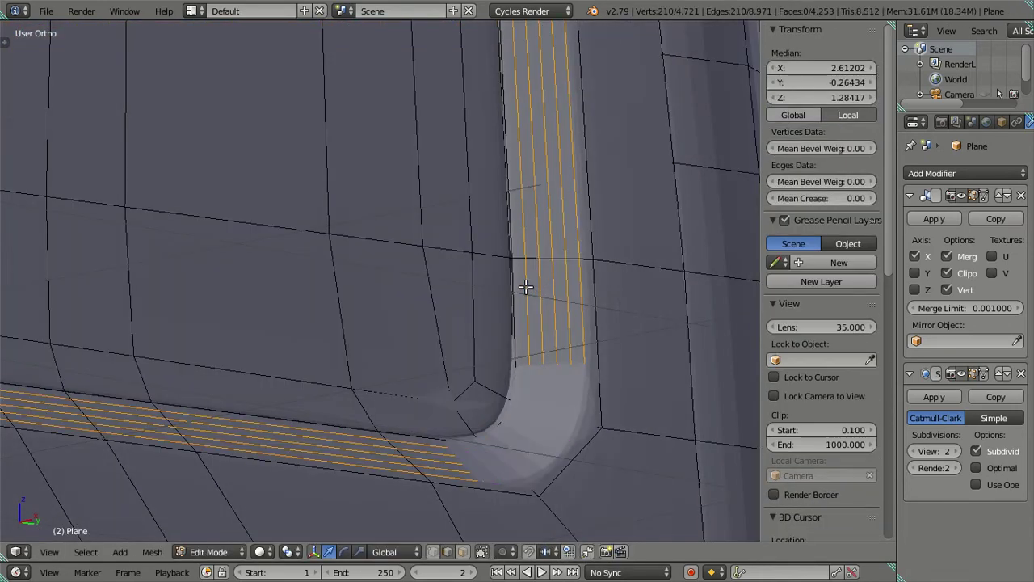
left_click(584, 301)
Dissolve the selected edge loops and return to Object Mode to view the smoothed cab
key("x")
left_click(519, 301)
scroll(449, 300, "down", 3)
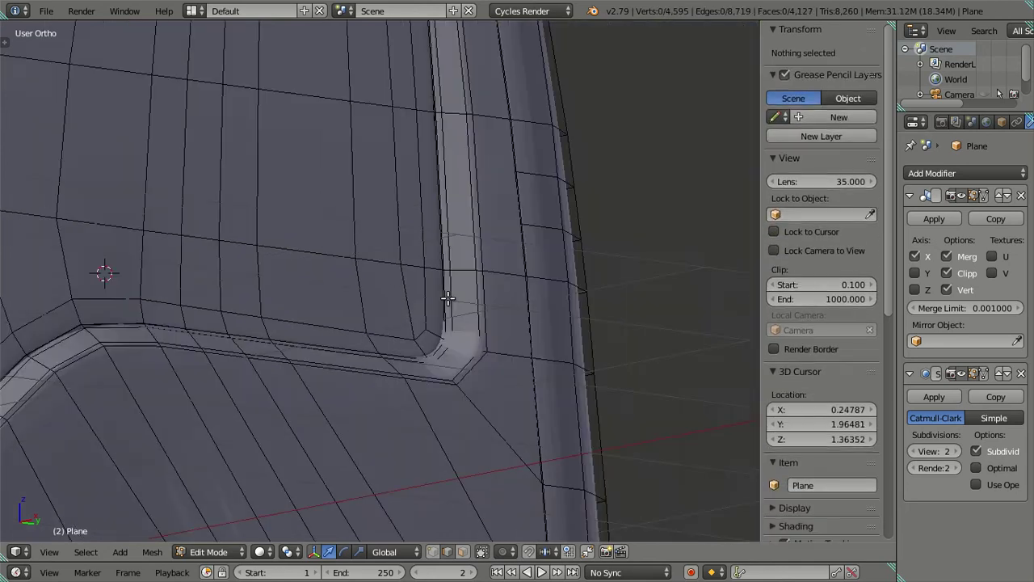
scroll(449, 302, "down", 4)
key("Tab")
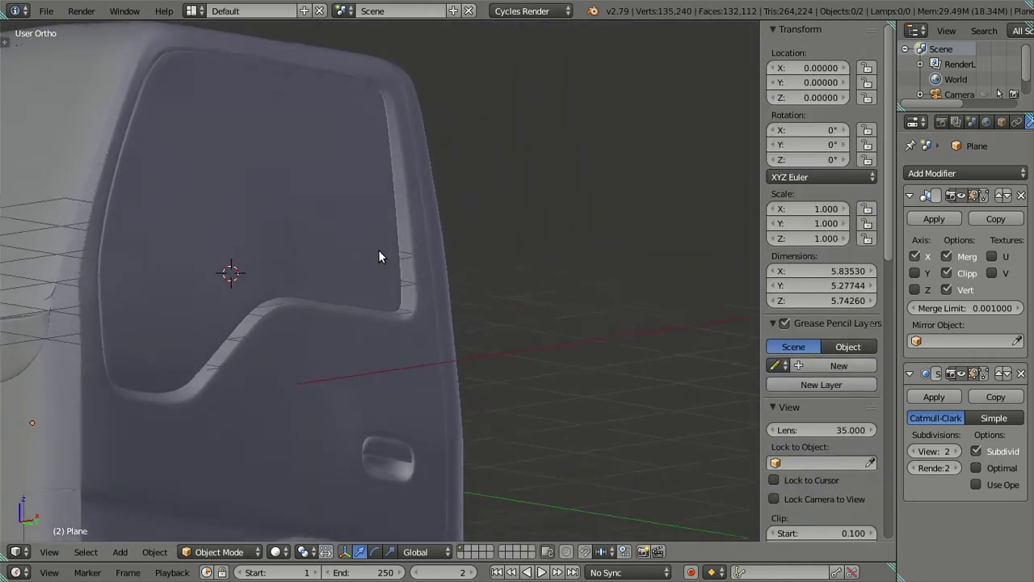
mouse_move(369, 255)
middle_mouse_down()
mouse_move(396, 256)
mouse_move(303, 348)
mouse_move(395, 349)
mouse_move(378, 376)
mouse_move(359, 345)
mouse_move(237, 337)
middle_mouse_up()
scroll(332, 288, "down", 2)
key("KP_1")
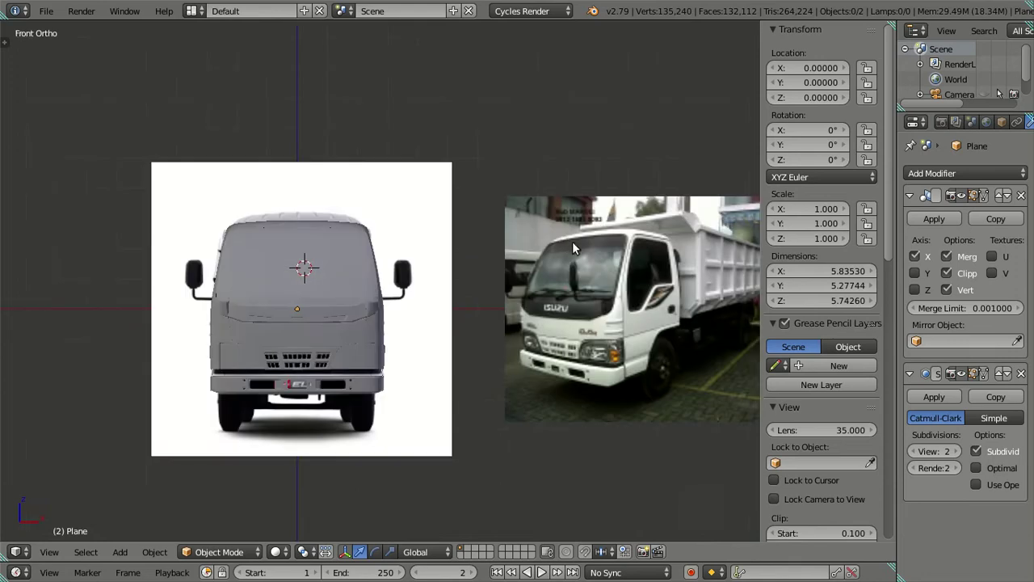
scroll(345, 310, "up", 2)
scroll(364, 339, "up", 3)
scroll(391, 329, "up", 3)
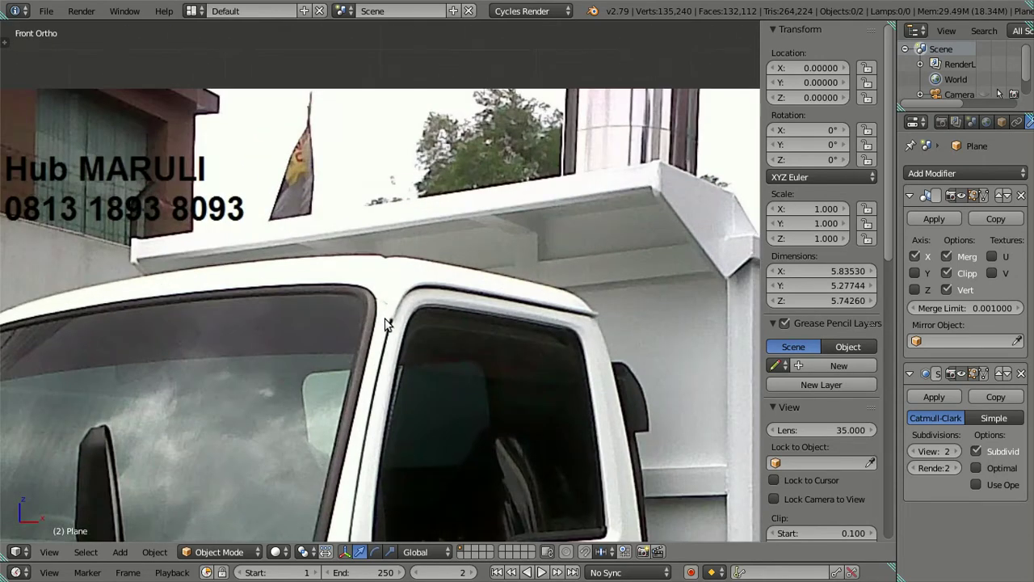
scroll(390, 328, "down", 5)
mouse_move(305, 309)
middle_mouse_down("shift")
mouse_move(441, 308)
mouse_move(355, 351)
middle_mouse_up("shift")
scroll(326, 365, "up", 2)
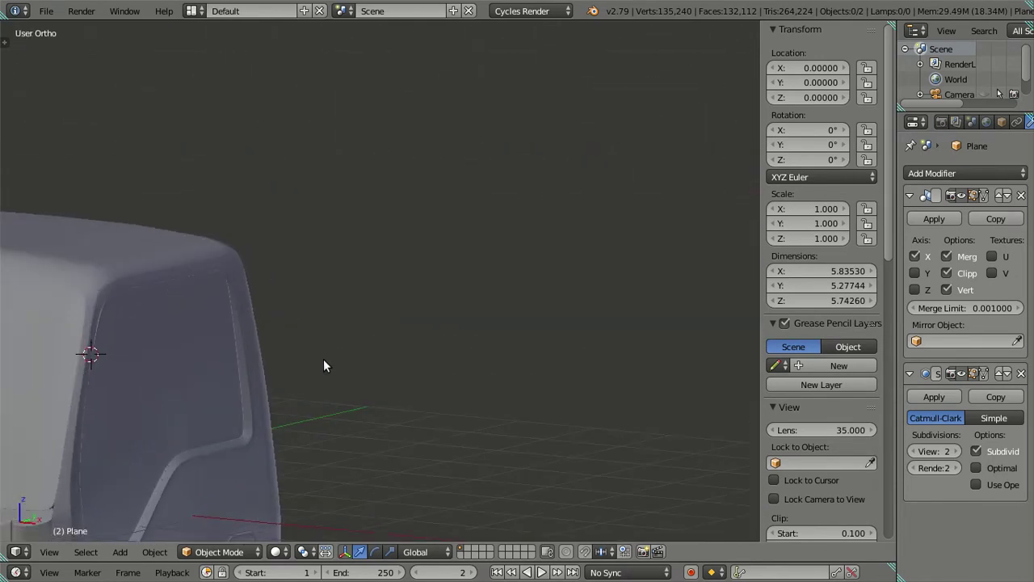
scroll(517, 307, "up", 2)
scroll(489, 291, "up", 2)
scroll(404, 341, "down", 1)
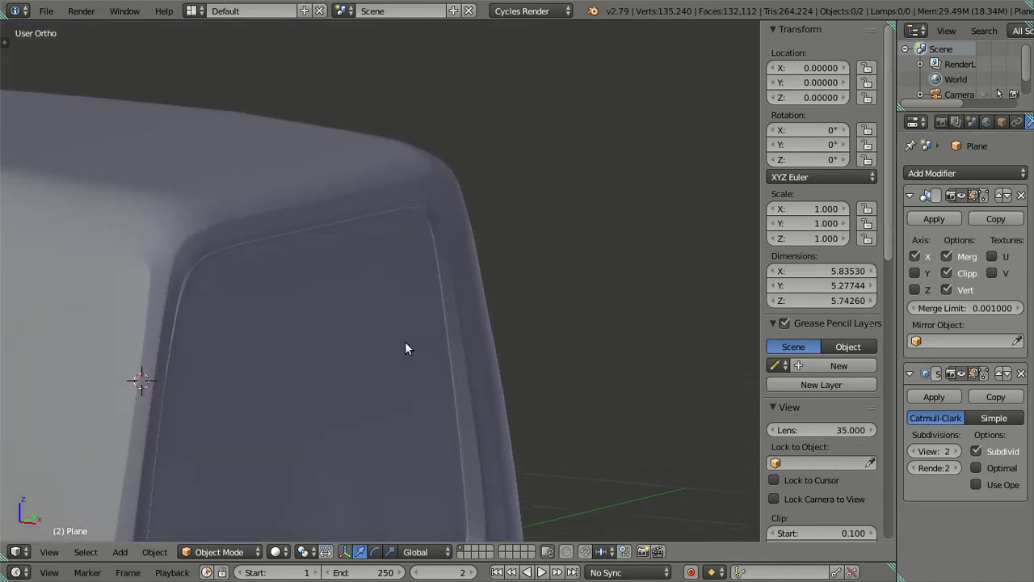
scroll(424, 329, "down", 2)
scroll(430, 335, "down", 1)
mouse_move(430, 335)
middle_mouse_down()
mouse_move(457, 351)
mouse_move(248, 354)
mouse_move(453, 359)
mouse_move(306, 325)
mouse_move(342, 417)
mouse_move(376, 393)
mouse_move(351, 393)
mouse_move(455, 288)
mouse_move(538, 291)
mouse_move(514, 275)
mouse_move(471, 272)
middle_mouse_up()
Enter Edit Mode on the cab and set the subdivision preview level to 0
key("Tab")
scroll(443, 280, "up", 2)
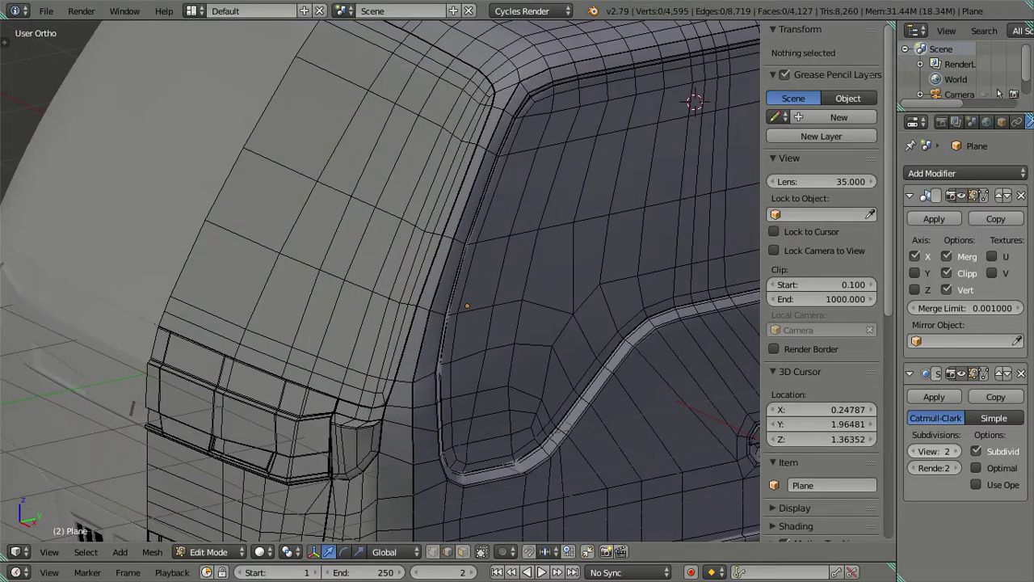
key("ctrl+0")
scroll(450, 358, "up", 3)
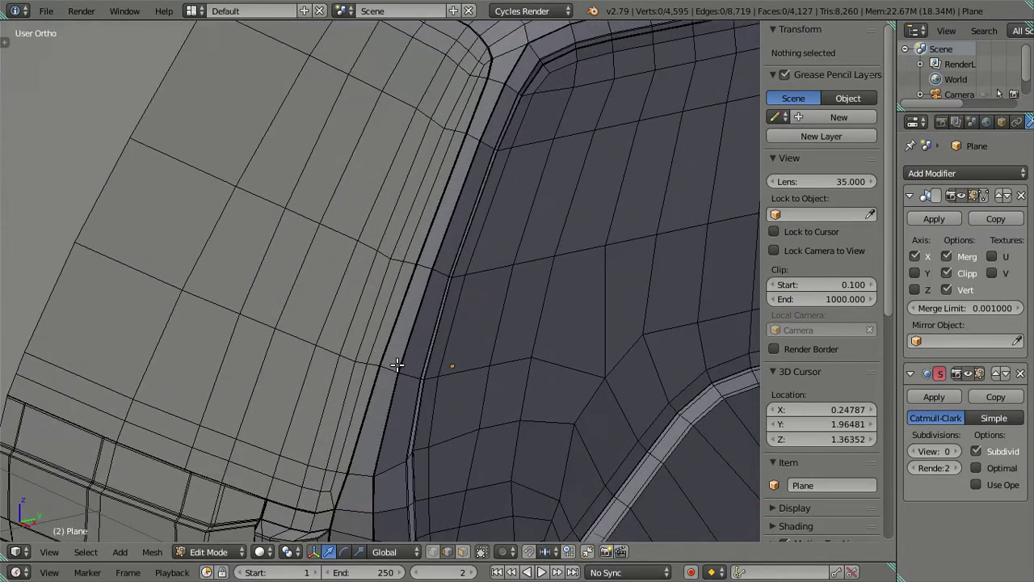
Select the linked inner door panel and hide it
right_click(389, 368)
right_click(418, 367, "ctrl+alt")
key("ctrl+KP_Add")
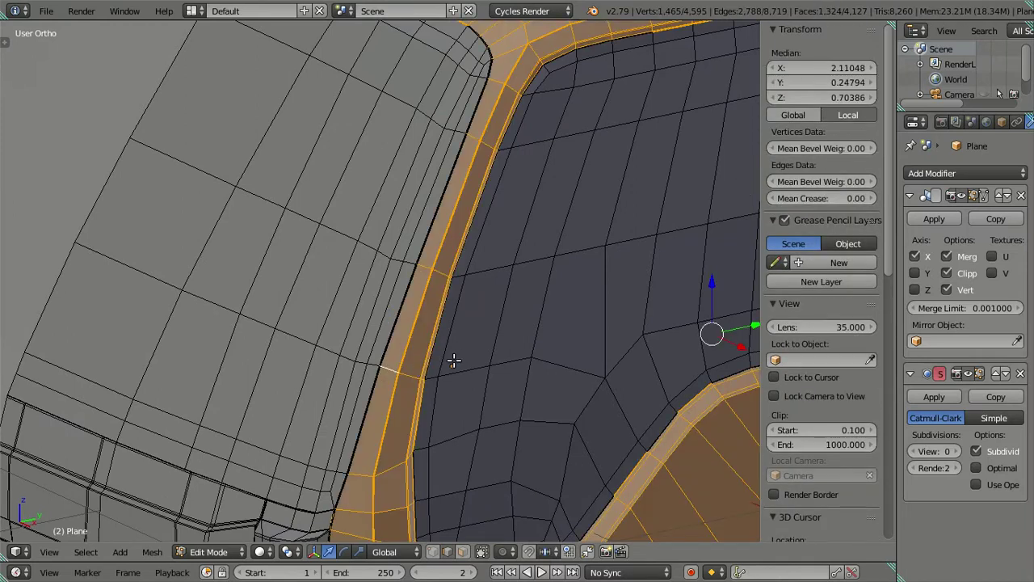
key("ctrl+KP_Add")
key("ctrl+KP_Add")
key("h")
scroll(462, 361, "up", 2)
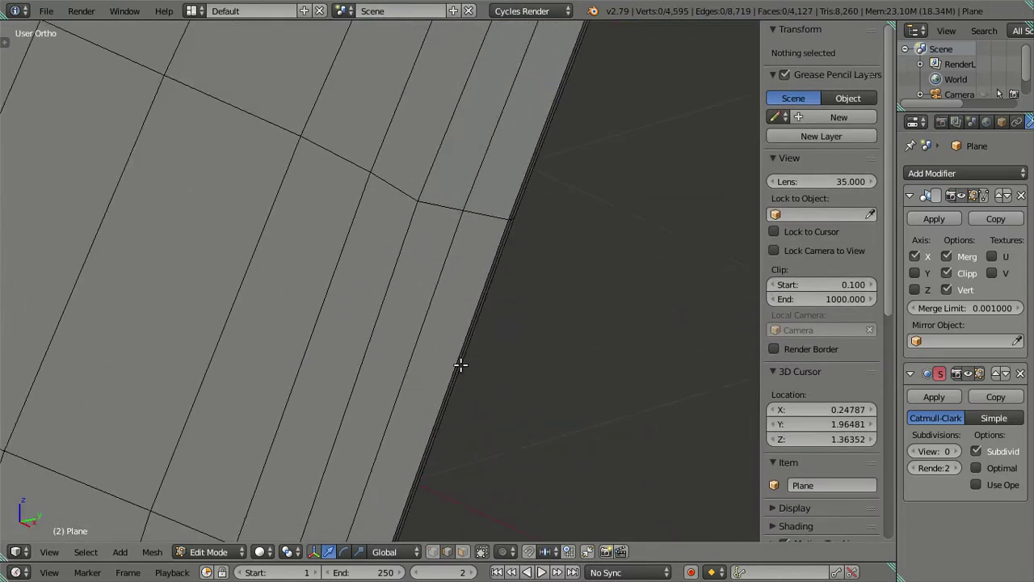
scroll(420, 299, "up", 2)
scroll(444, 320, "up", 1)
Select the windshield edge loop and extrude a copy of it in place
right_click(475, 340, "alt")
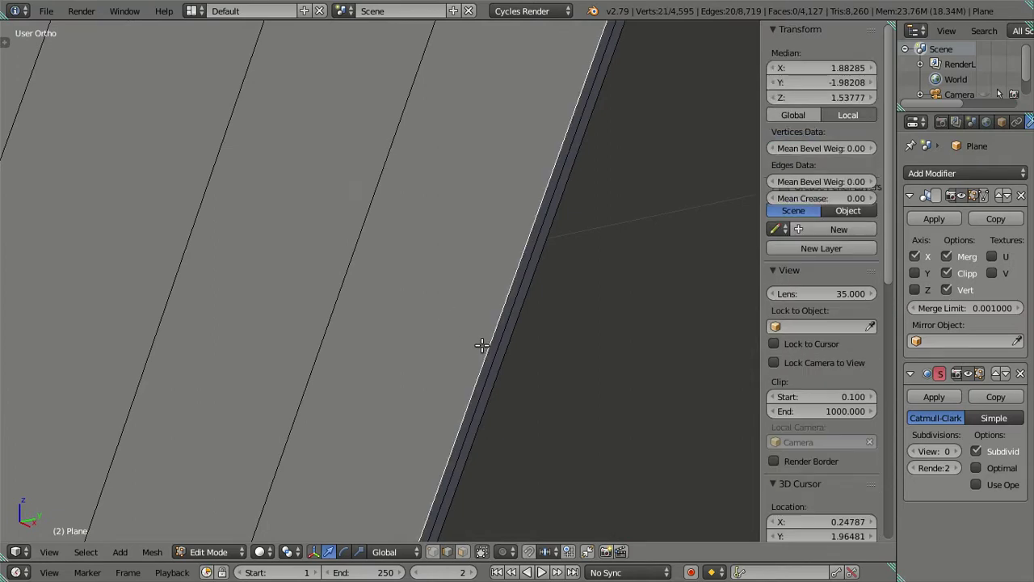
scroll(479, 328, "down", 3)
scroll(475, 317, "down", 3)
mouse_move(454, 285)
middle_mouse_down()
mouse_move(473, 286)
mouse_move(502, 335)
mouse_move(524, 323)
mouse_move(526, 277)
mouse_move(502, 266)
mouse_move(493, 235)
mouse_move(474, 337)
mouse_move(484, 349)
middle_mouse_up()
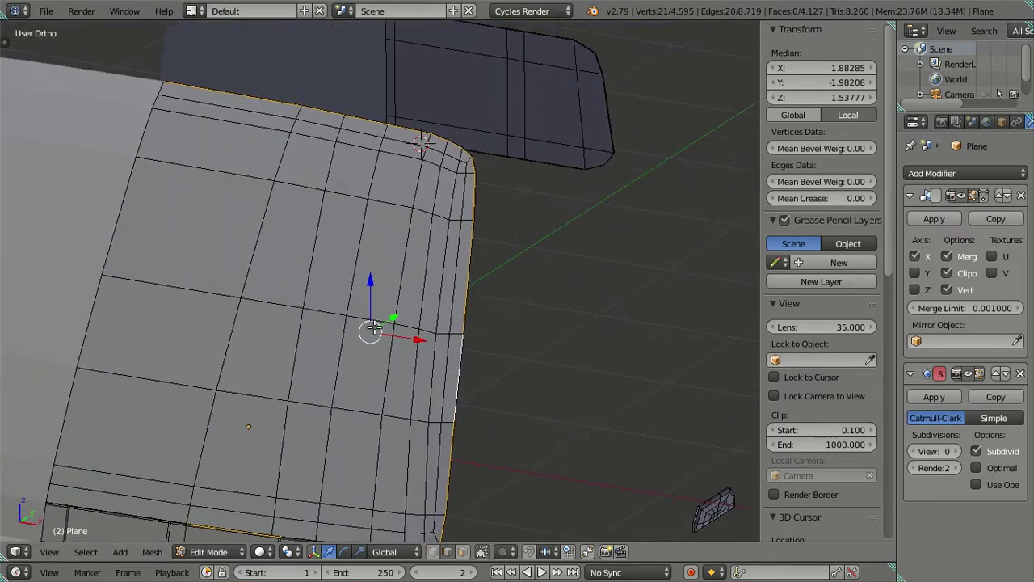
right_click(371, 316)
key("ctrl+l")
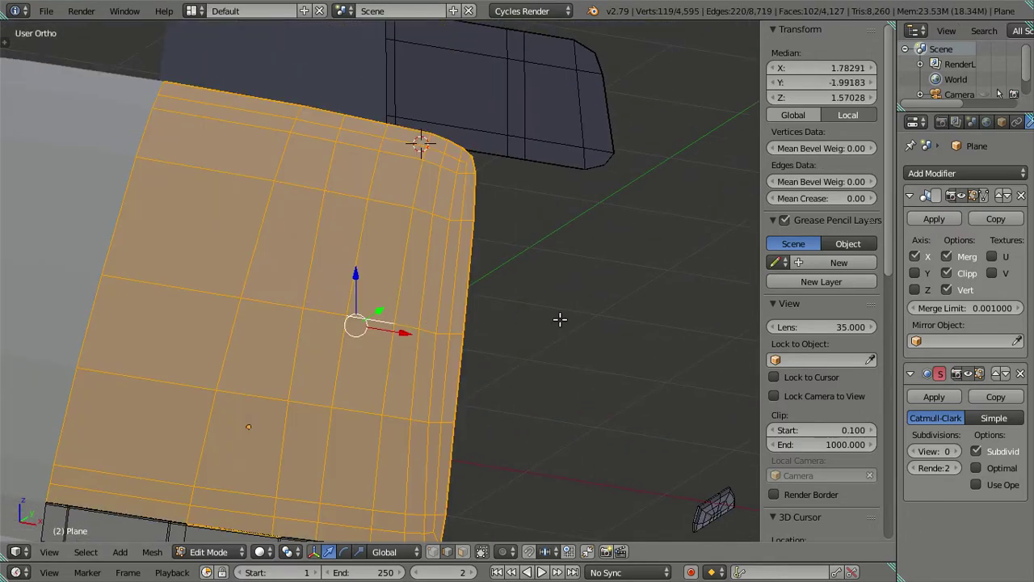
key("h")
middle_click_drag(559, 316, 462, 322)
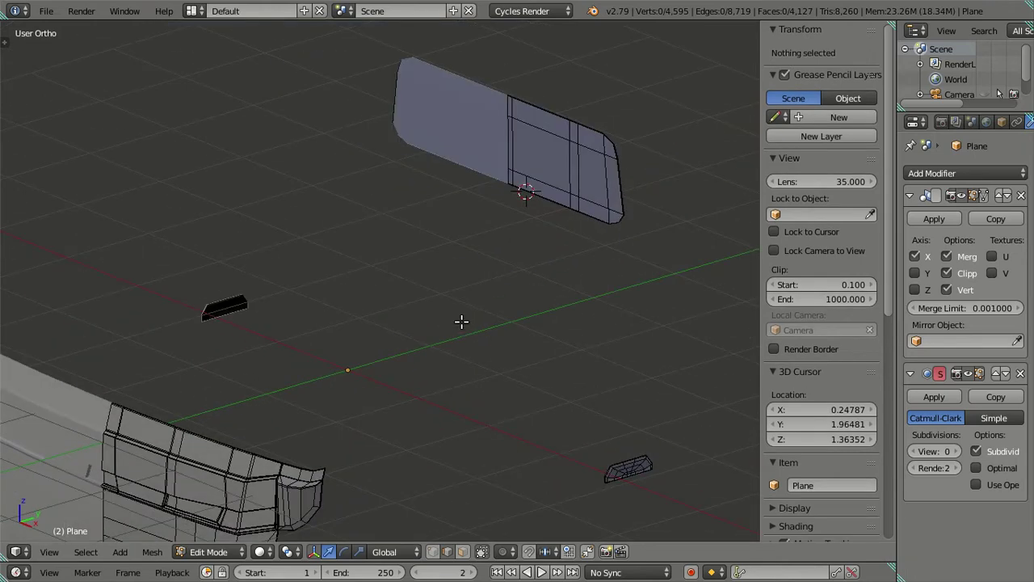
key("ctrl+z")
key("ctrl+z")
key("ctrl+z")
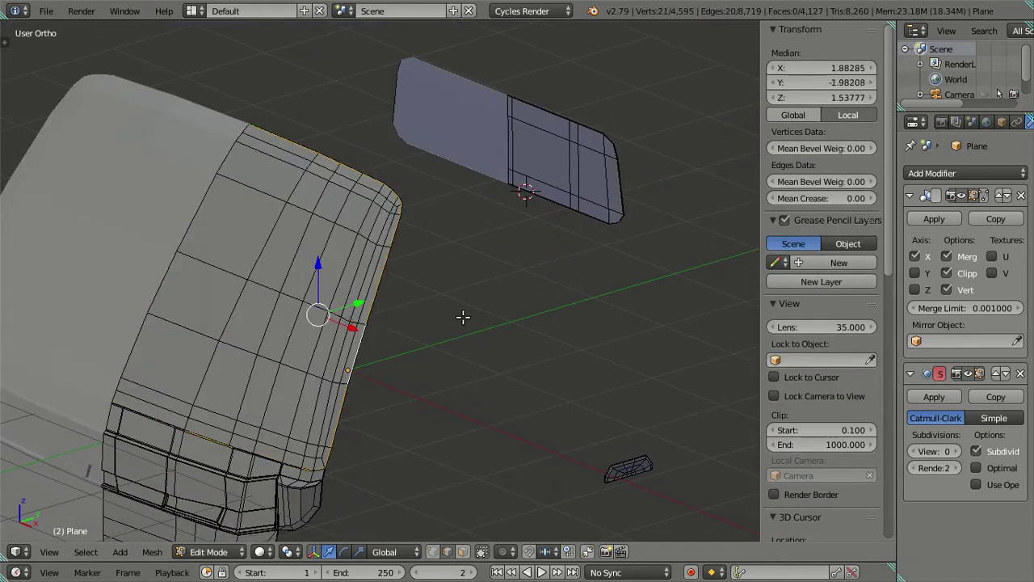
key("e")
right_click(350, 322)
Hide the connected bumper and upper body pieces so only the extruded loop remains
right_click(214, 473)
key("l")
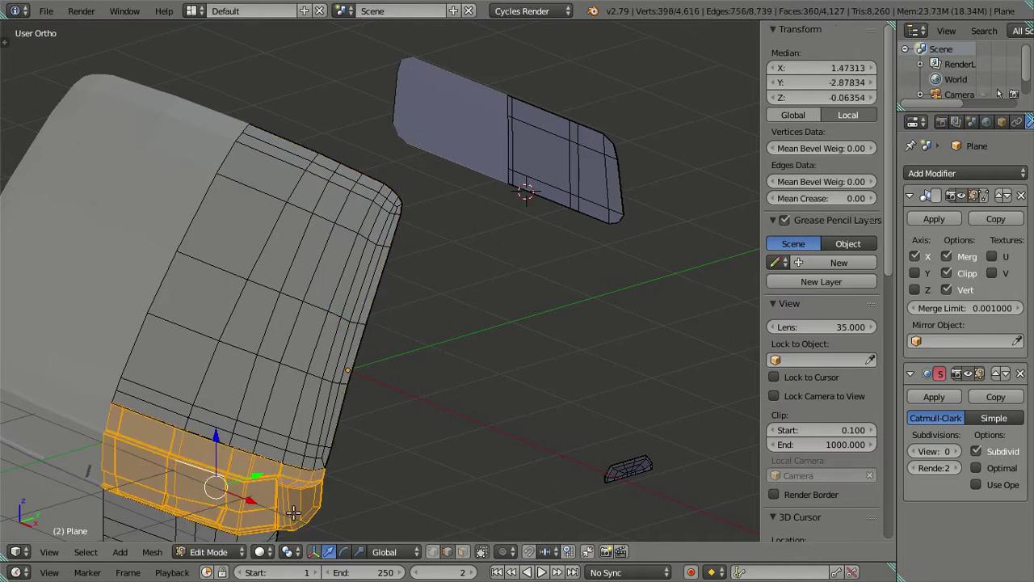
key("l")
key("h")
middle_click_drag(323, 365, 397, 350)
Select the windshield loop and scale it to 0.9675 in front view against the reference
key("l")
key("KP_1")
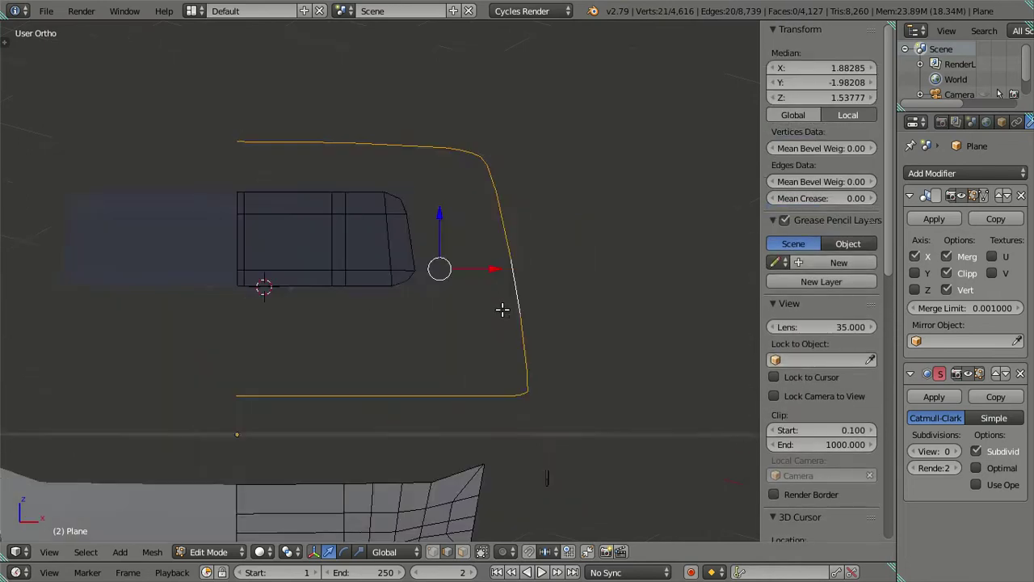
scroll(529, 283, "up", 1)
scroll(509, 295, "down", 1)
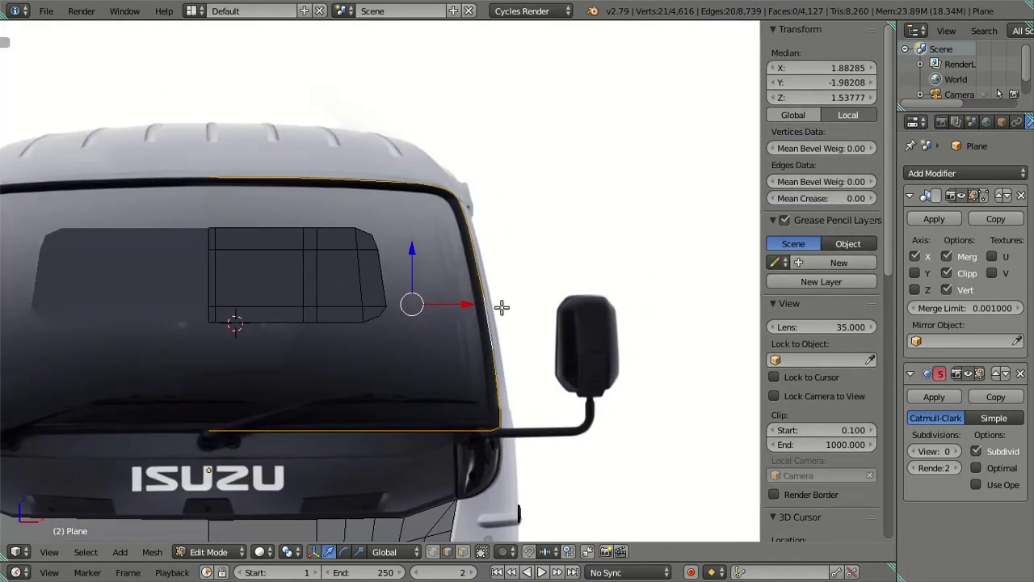
scroll(527, 302, "up", 2)
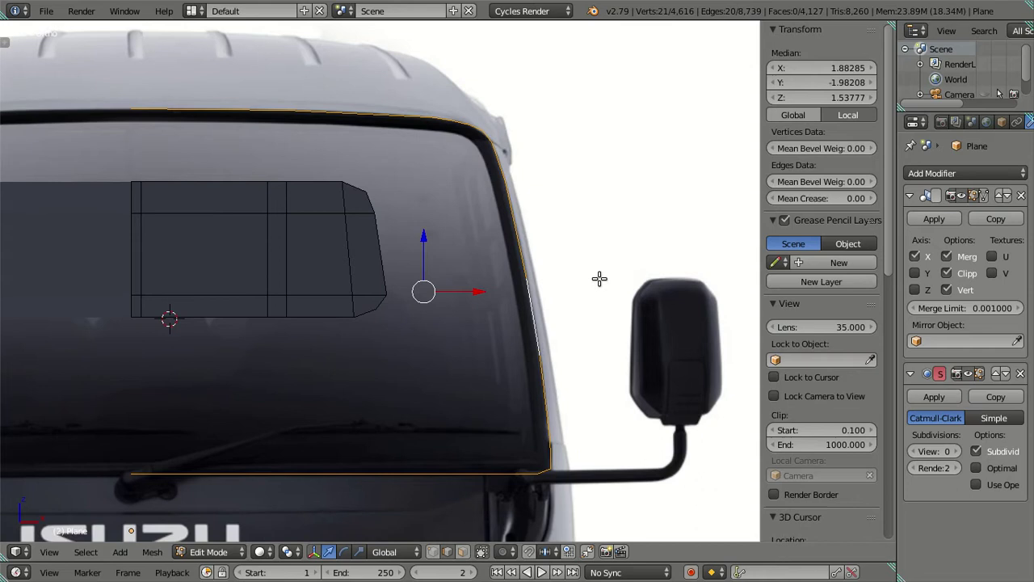
key("s")
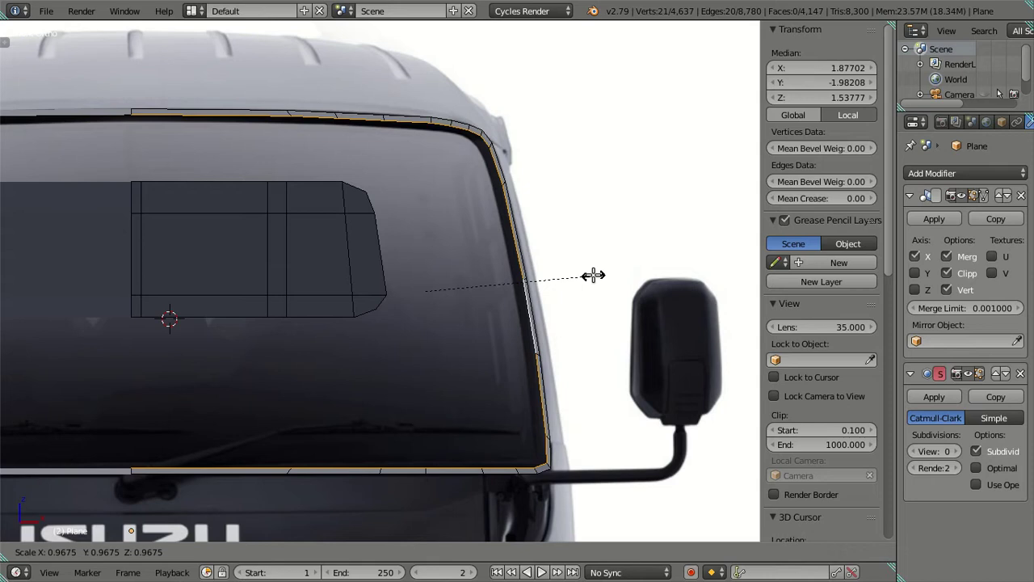
left_click(594, 275)
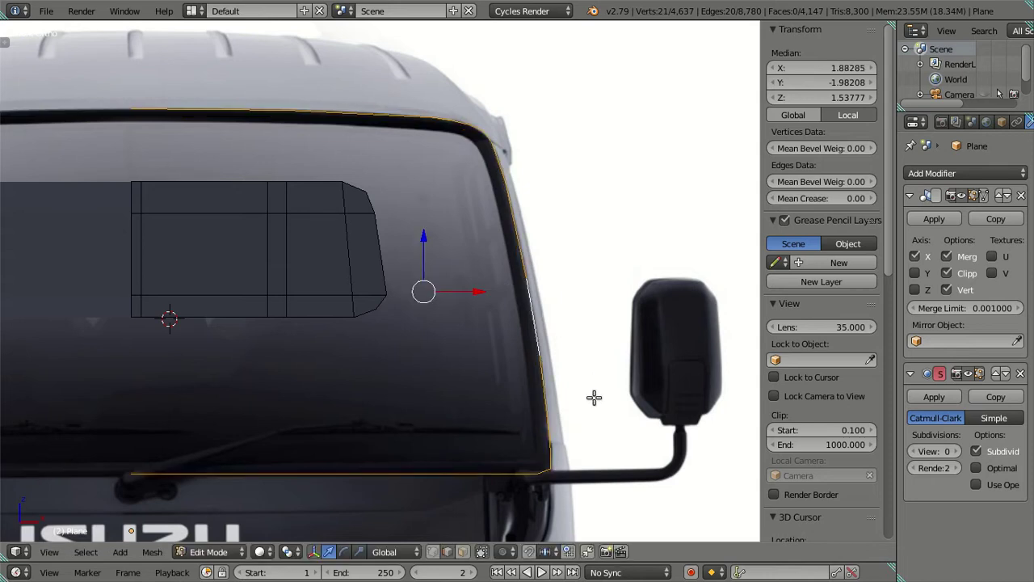
Scale the loop vertically to 0.9591 and shift it sideways to match the photo
key("s")
key("z")
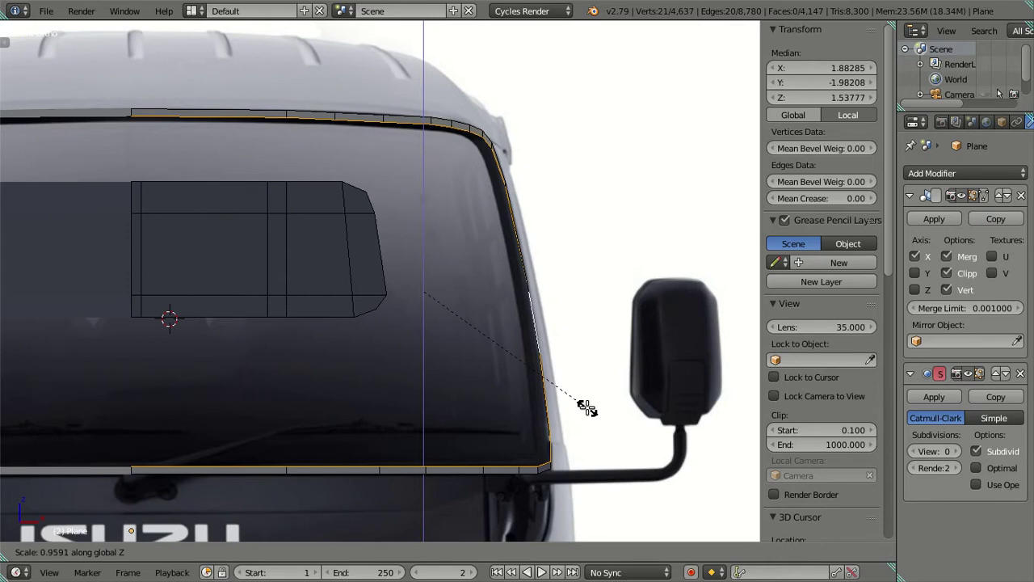
left_click(587, 409)
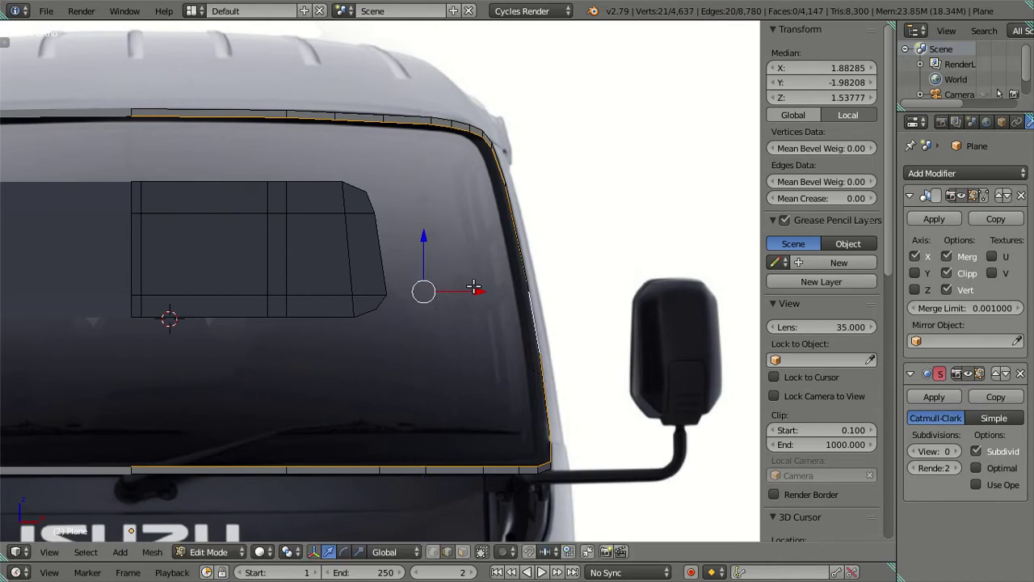
left_click_drag(478, 288, 475, 284)
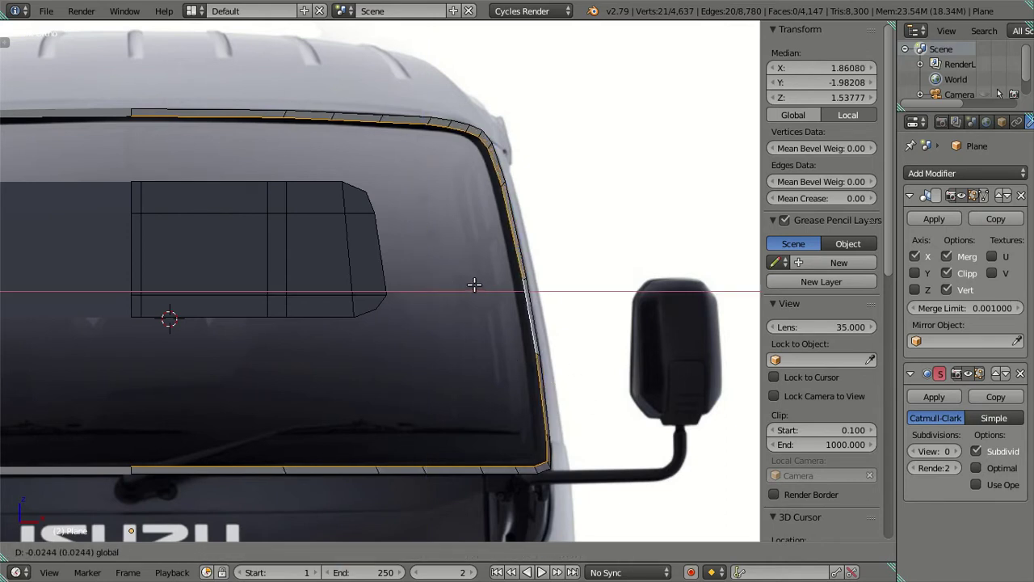
left_click(473, 284)
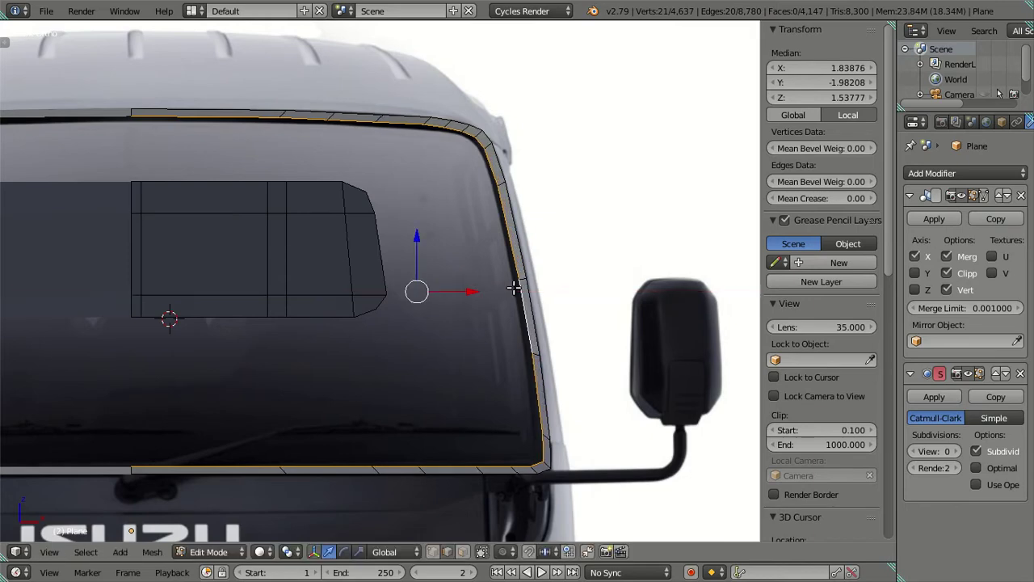
Check the loop against the side-view reference, then extrude it and scale it inward
middle_click_drag(513, 286, 447, 337)
scroll(412, 324, "down", 4)
mouse_move(377, 309)
middle_mouse_down()
mouse_move(334, 291)
mouse_move(282, 331)
mouse_move(293, 395)
mouse_move(346, 353)
middle_mouse_up()
scroll(279, 343, "up", 4)
key("KP_3")
scroll(418, 370, "up", 2)
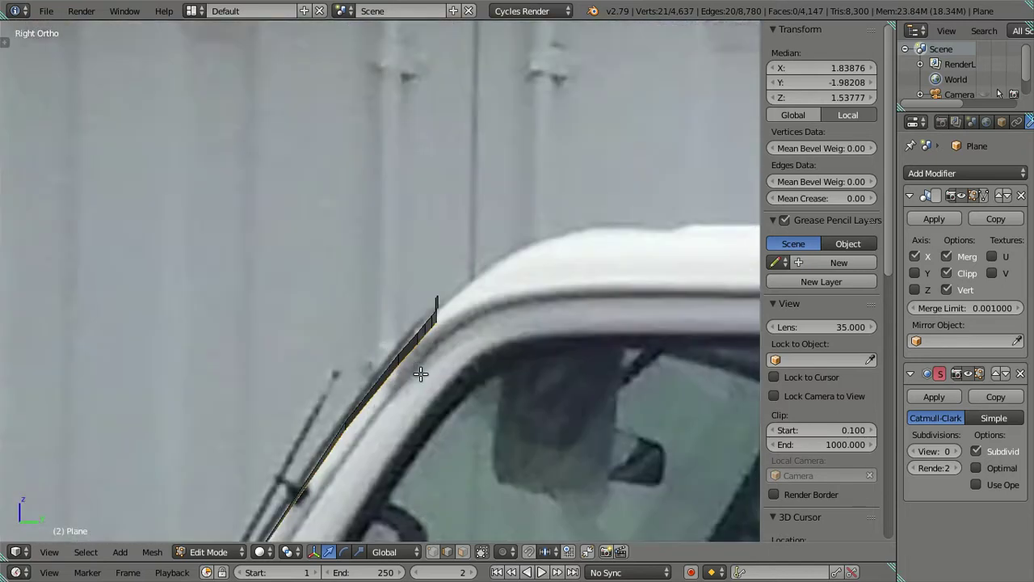
scroll(421, 372, "up", 2)
scroll(414, 369, "down", 1)
mouse_move(426, 364)
middle_mouse_down()
mouse_move(465, 356)
mouse_move(438, 355)
mouse_move(423, 372)
mouse_move(517, 286)
mouse_move(580, 259)
mouse_move(490, 395)
mouse_move(517, 302)
mouse_move(497, 383)
mouse_move(485, 360)
mouse_move(455, 363)
mouse_move(494, 351)
mouse_move(493, 365)
middle_mouse_up()
key("e")
key("s")
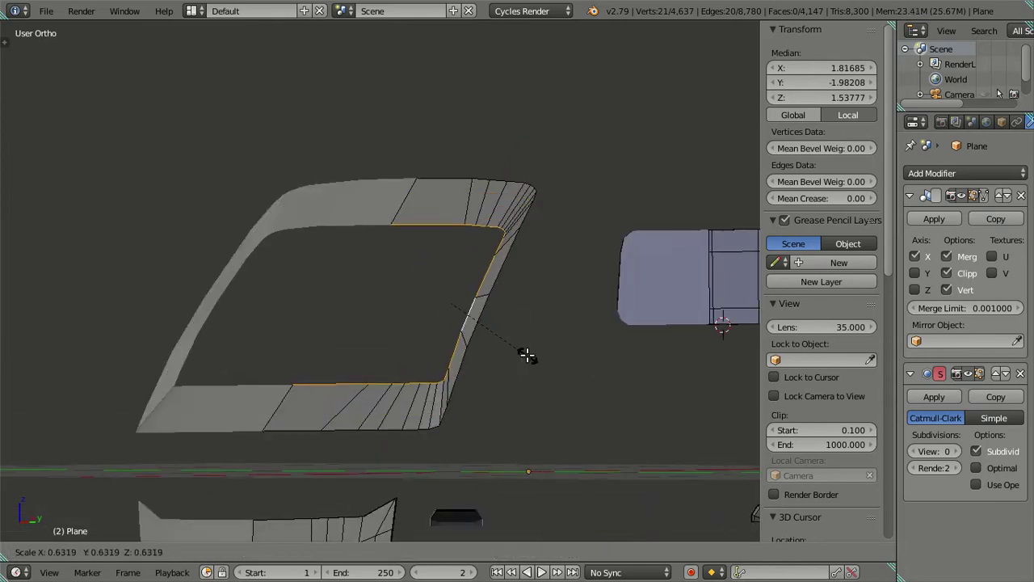
Confirm the inward frame strip, then extrude another loop scaled to the windshield glass edge
left_click(567, 364)
middle_click_drag(508, 356, 595, 382)
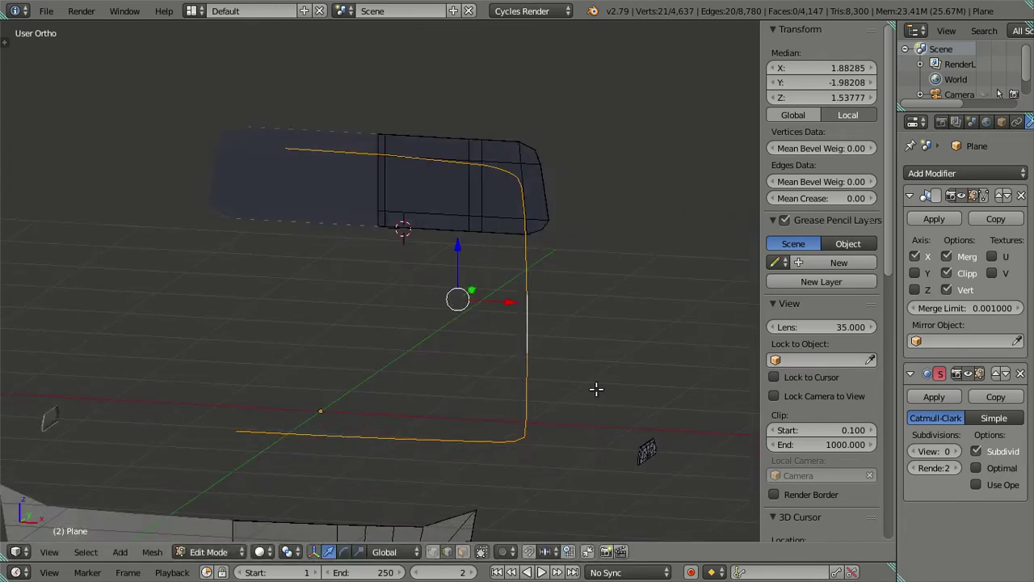
key("KP_1")
scroll(594, 387, "up", 2)
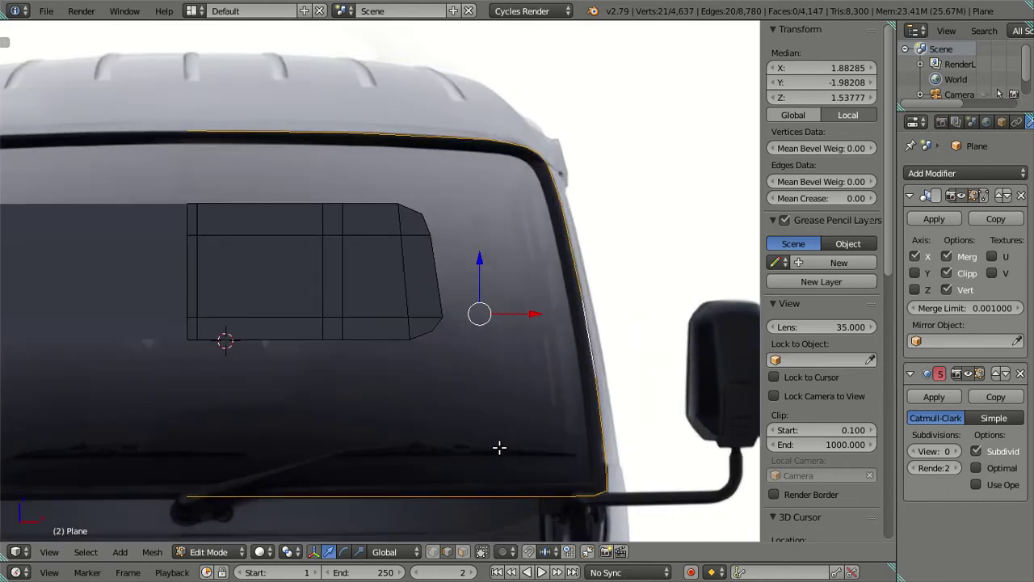
key("e")
key("s")
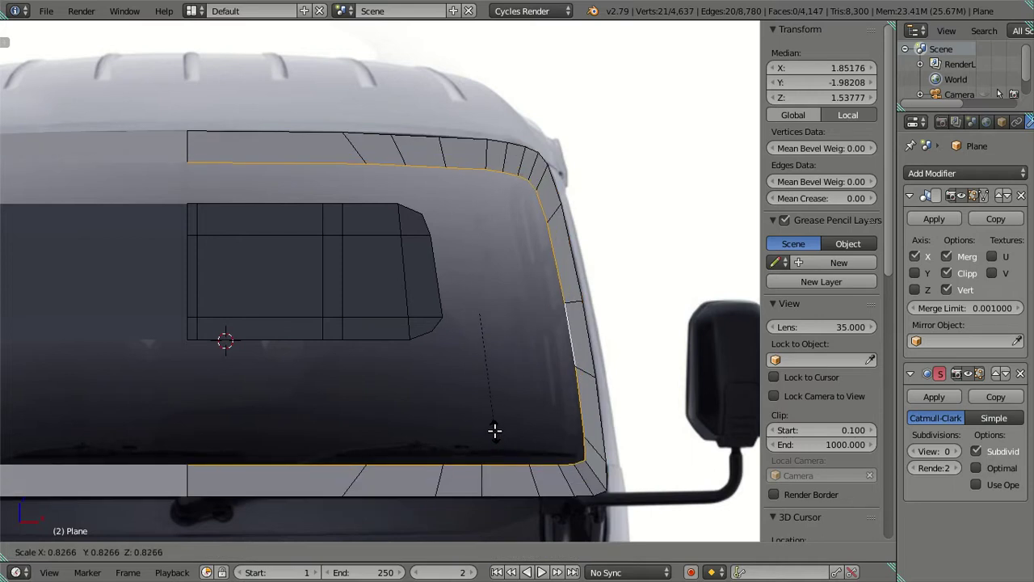
left_click(522, 430)
Toggle see-through display and circle-deselect the windshield loop's side edge
key("z")
key("z")
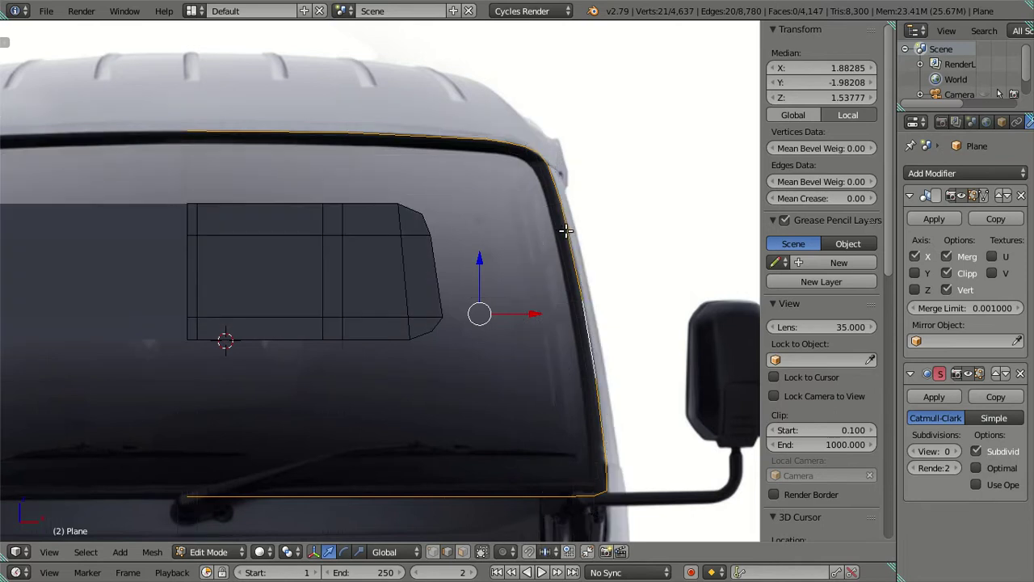
scroll(585, 271, "down", 5)
scroll(585, 270, "up", 3)
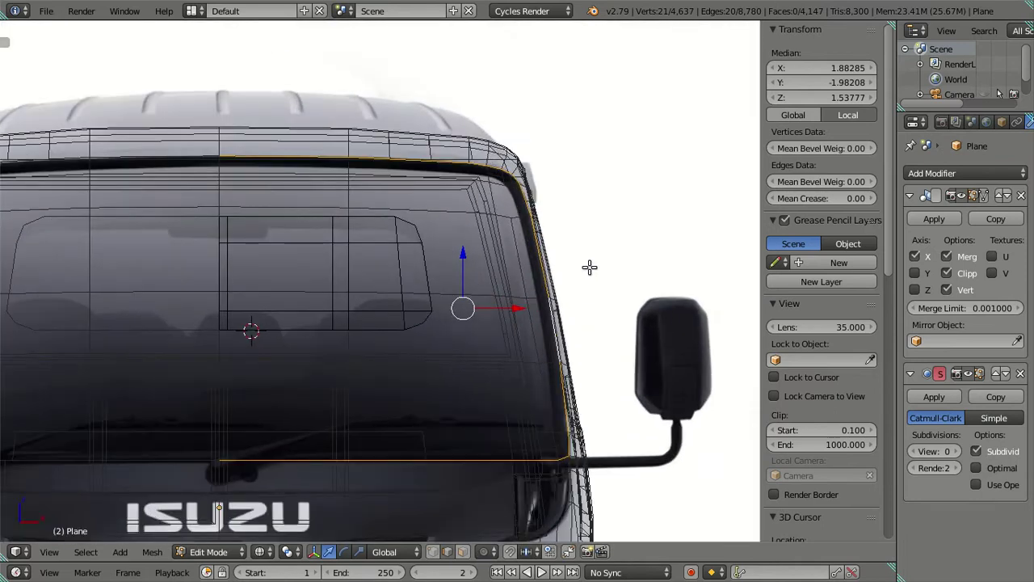
scroll(597, 231, "up", 3)
scroll(590, 233, "down", 1)
scroll(575, 222, "down", 2)
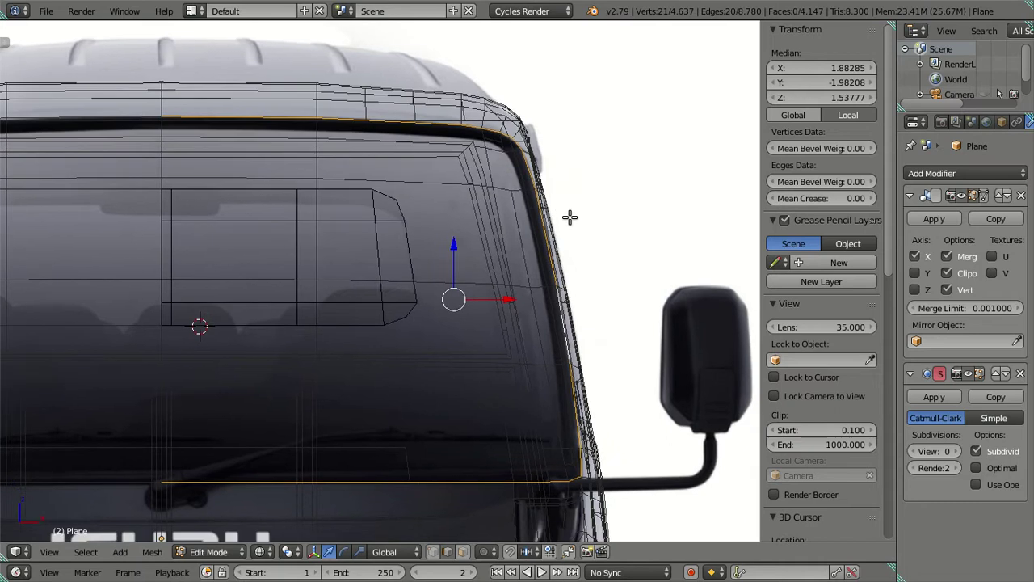
scroll(572, 216, "up", 4)
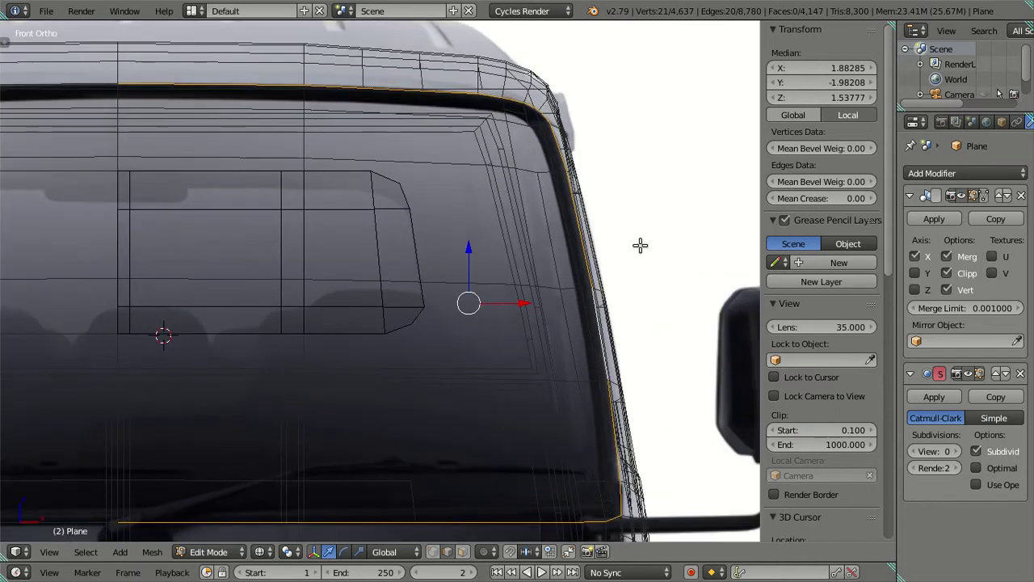
key("c")
middle_click_drag(589, 161, 623, 476)
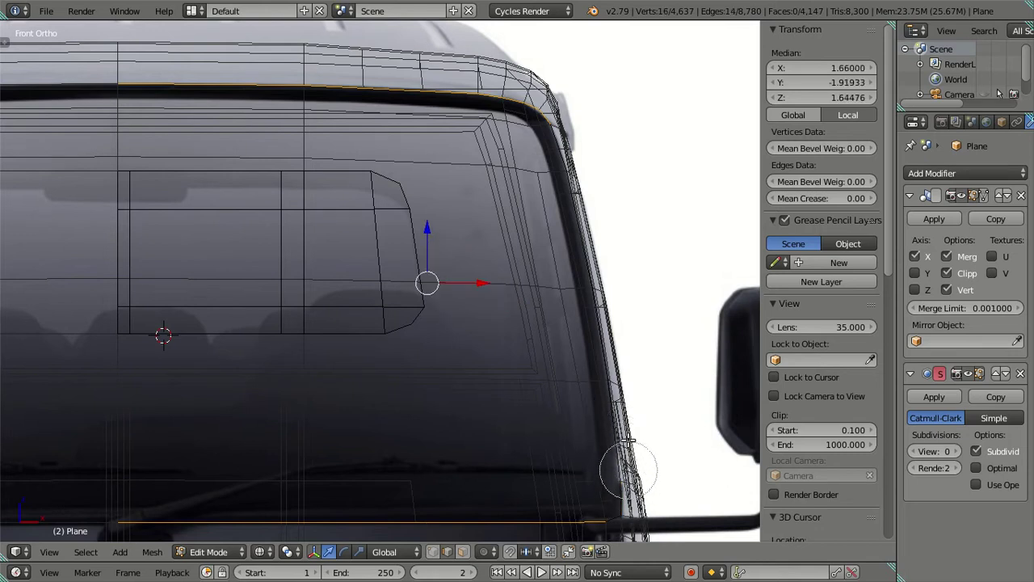
Finish deselecting the side vertices and shrink the top and bottom frame edges twice
middle_click(570, 162)
right_click(569, 162)
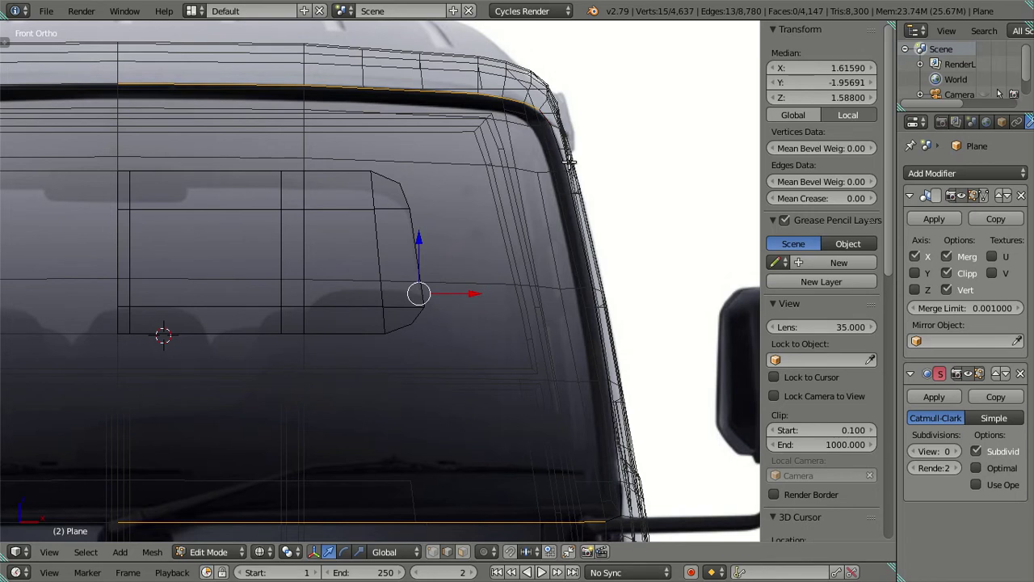
key("s")
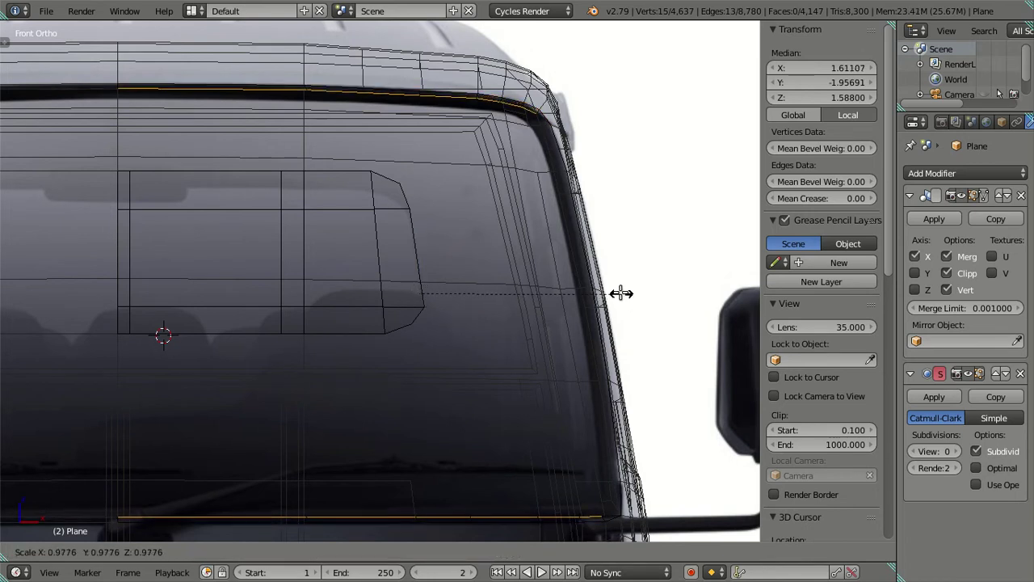
left_click(635, 285)
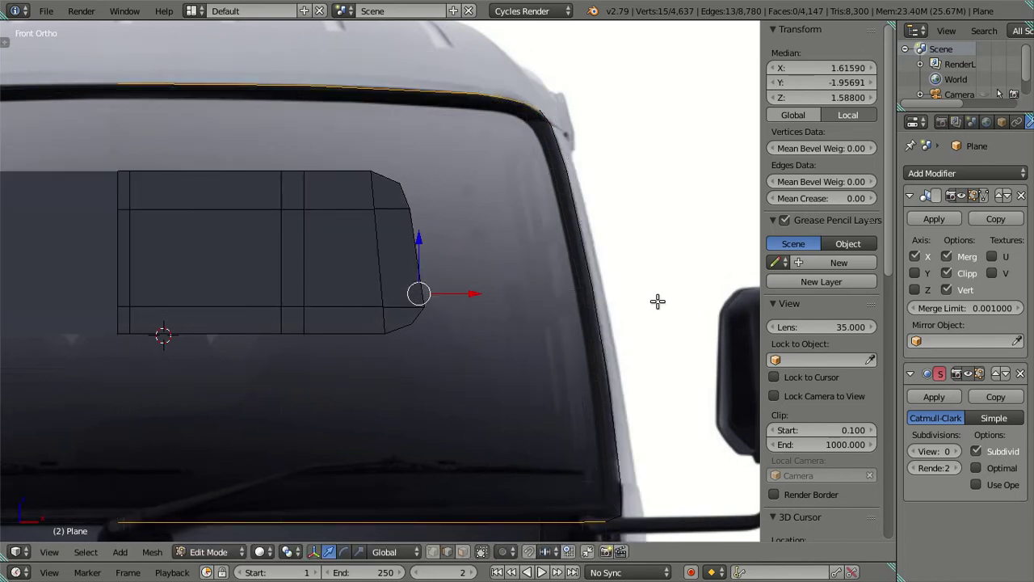
key("s")
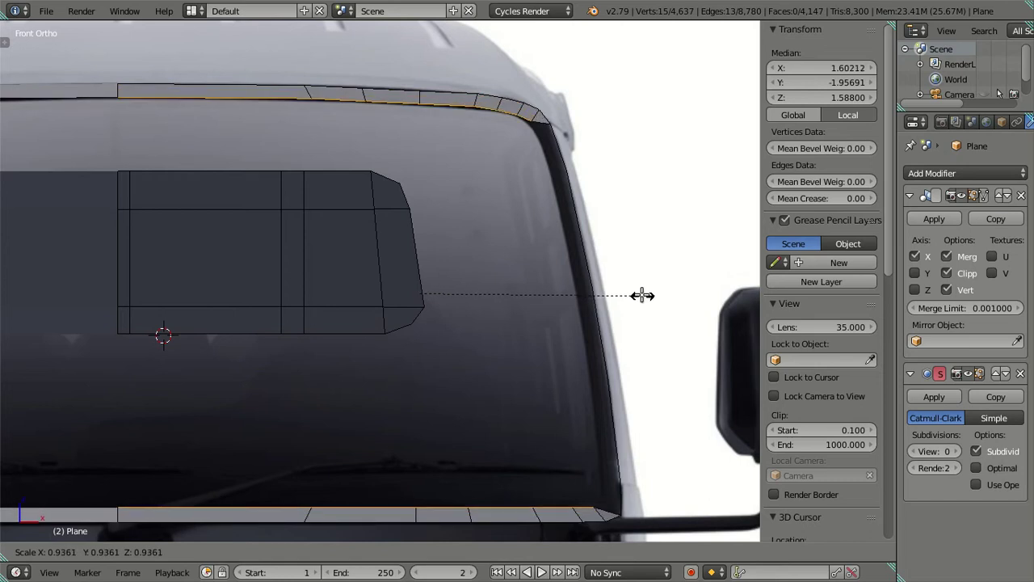
left_click(590, 281)
In front view, scale the top and bottom frame edges by 0.95, then 0.9
mouse_move(586, 282)
middle_mouse_down()
mouse_move(564, 321)
mouse_move(523, 333)
mouse_move(496, 289)
mouse_move(487, 299)
middle_mouse_up()
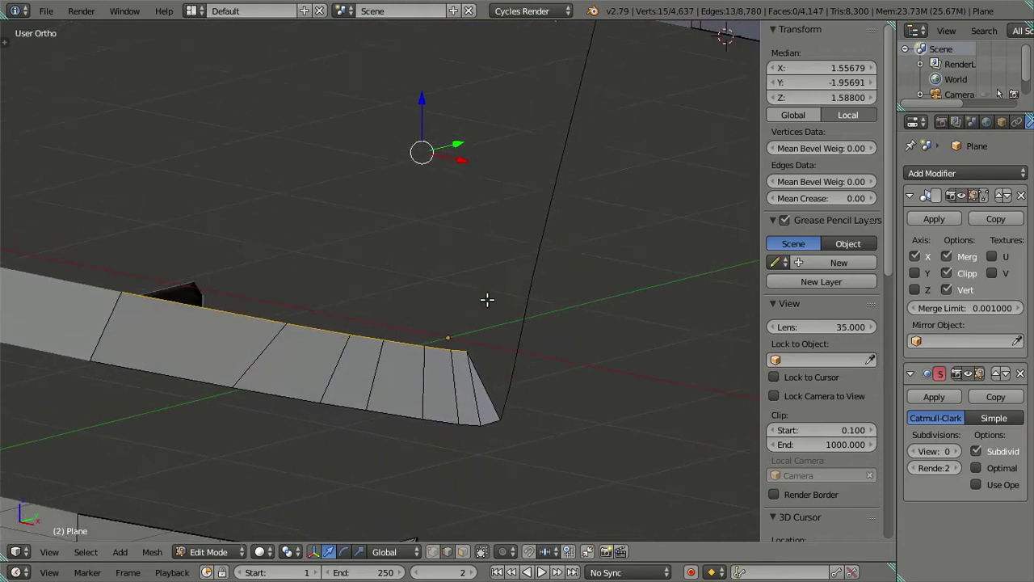
scroll(496, 324, "up", 2)
scroll(507, 350, "up", 2)
mouse_move(509, 351)
middle_mouse_down("shift")
mouse_move(430, 213)
mouse_move(578, 224)
mouse_move(540, 277)
mouse_move(512, 261)
mouse_move(523, 323)
middle_mouse_up("shift")
scroll(580, 214, "down", 3)
scroll(522, 324, "up", 3)
scroll(558, 305, "up", 1)
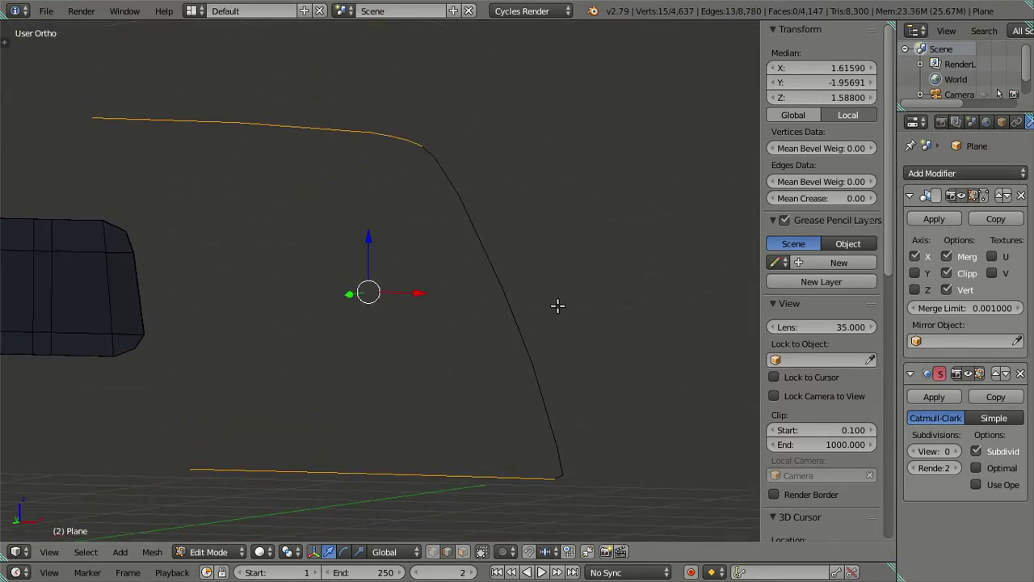
key("KP_1")
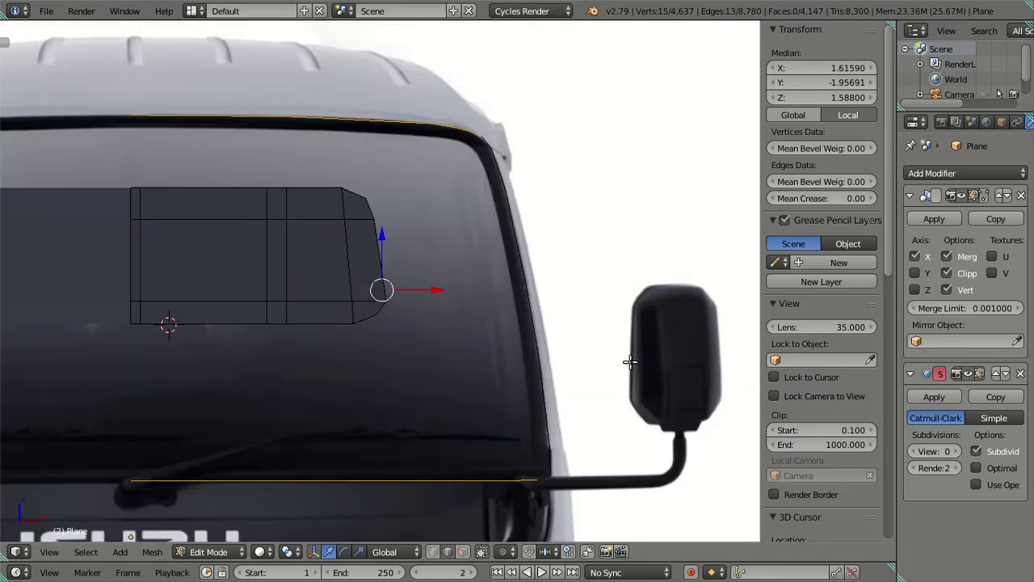
key("s")
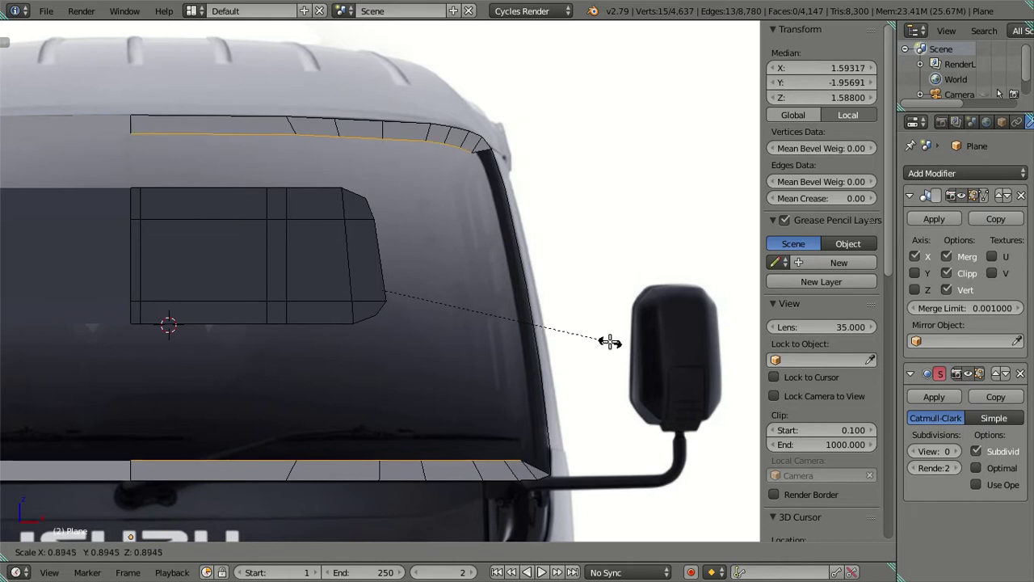
type(".95")
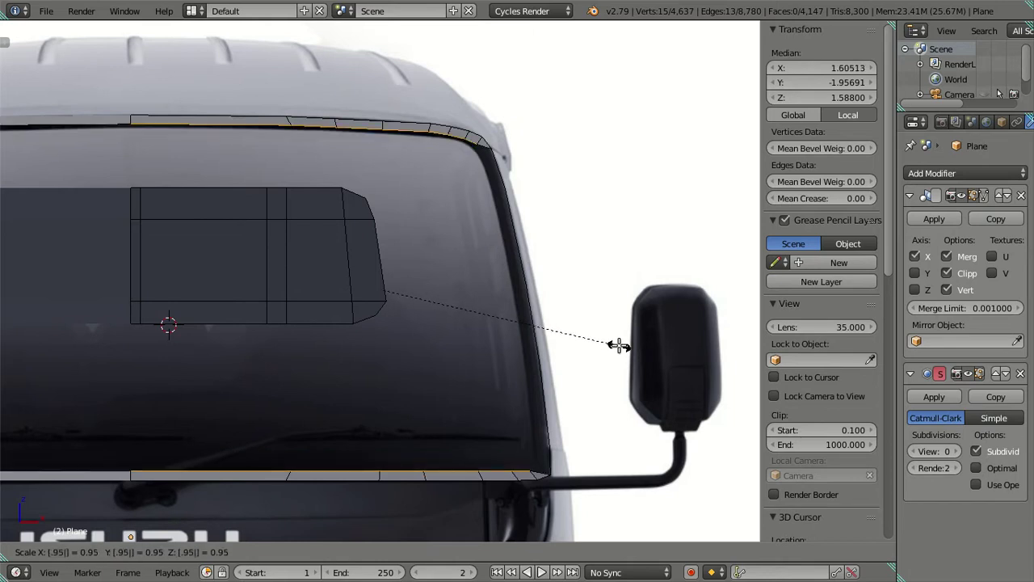
key("Return")
type("s")
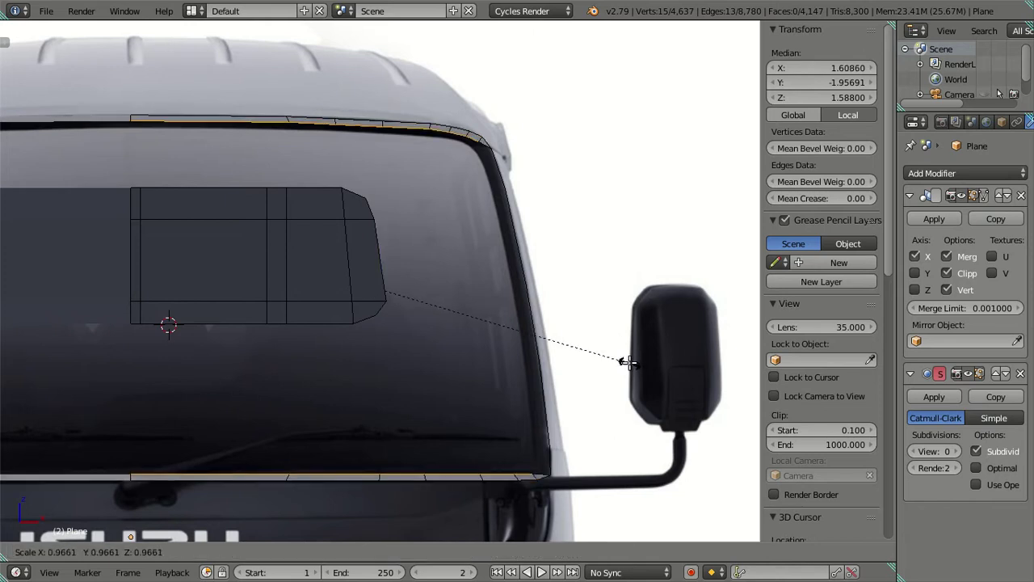
type(".9")
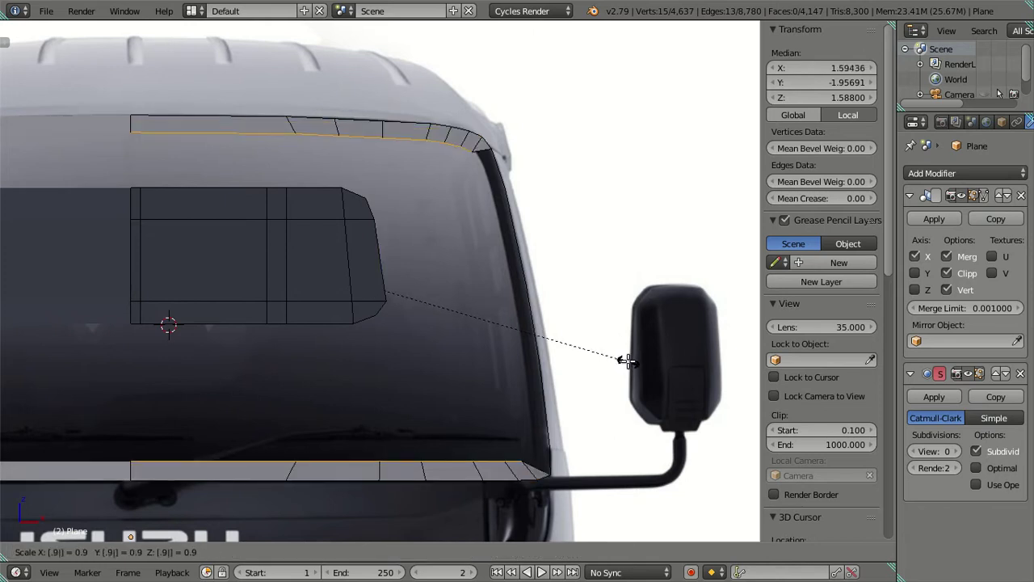
key("Return")
Adjust the frame edges' scale once more and check the smoothed cab in Object Mode
key("s")
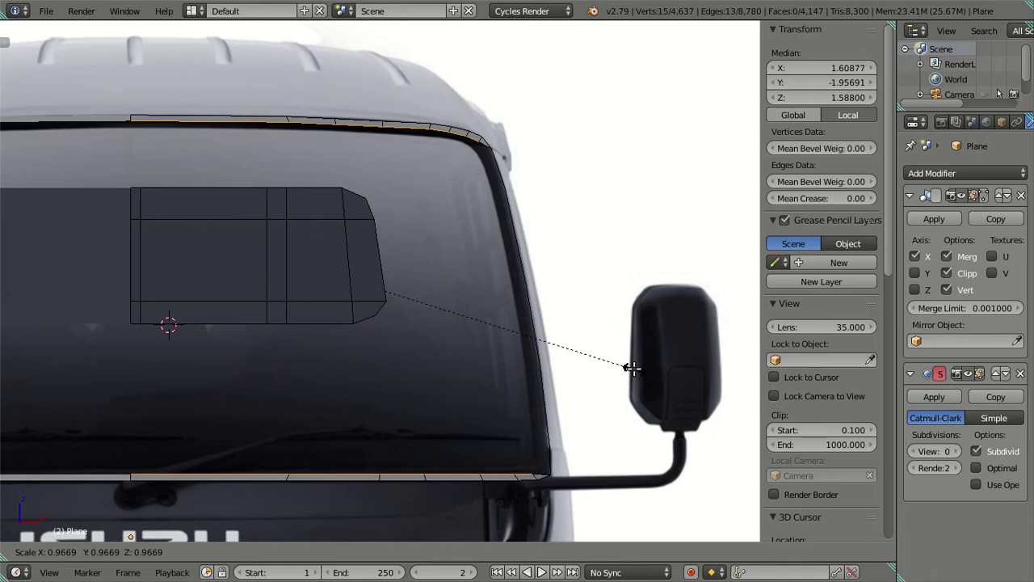
left_click(633, 365)
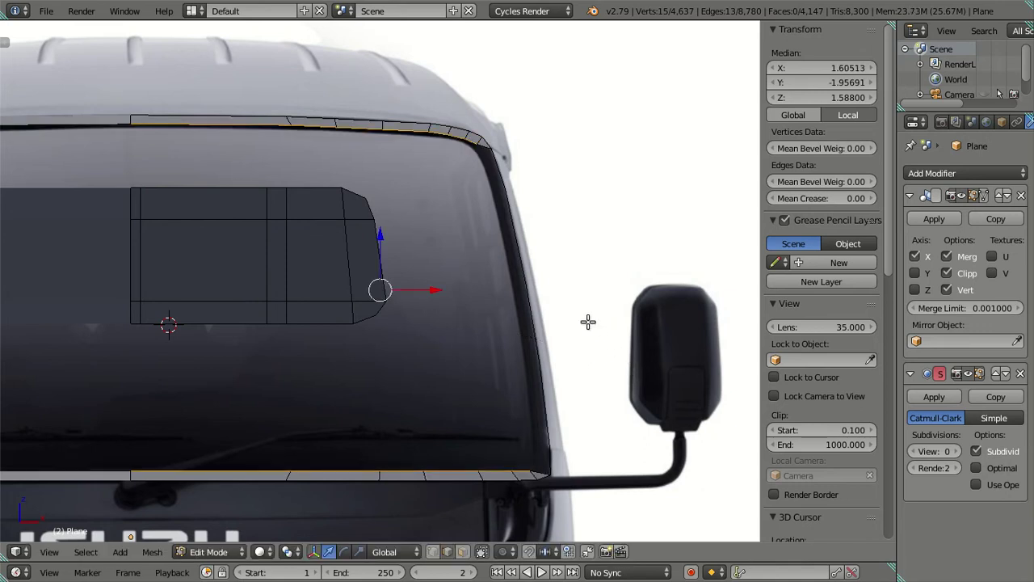
middle_click_drag(588, 322, 478, 307)
key("Tab")
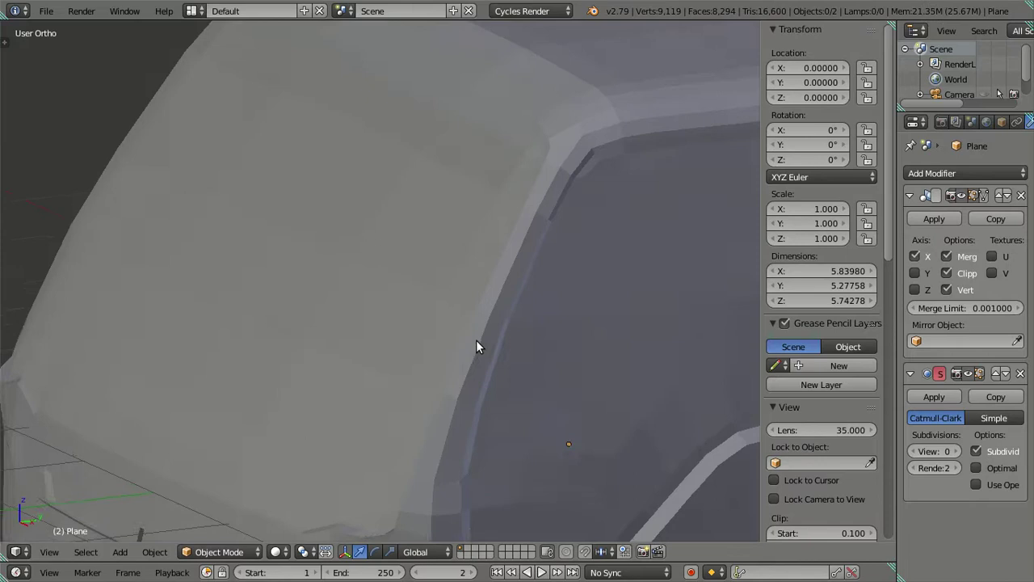
key("Tab")
mouse_move(487, 335)
middle_mouse_down()
mouse_move(539, 342)
mouse_move(576, 330)
middle_mouse_up()
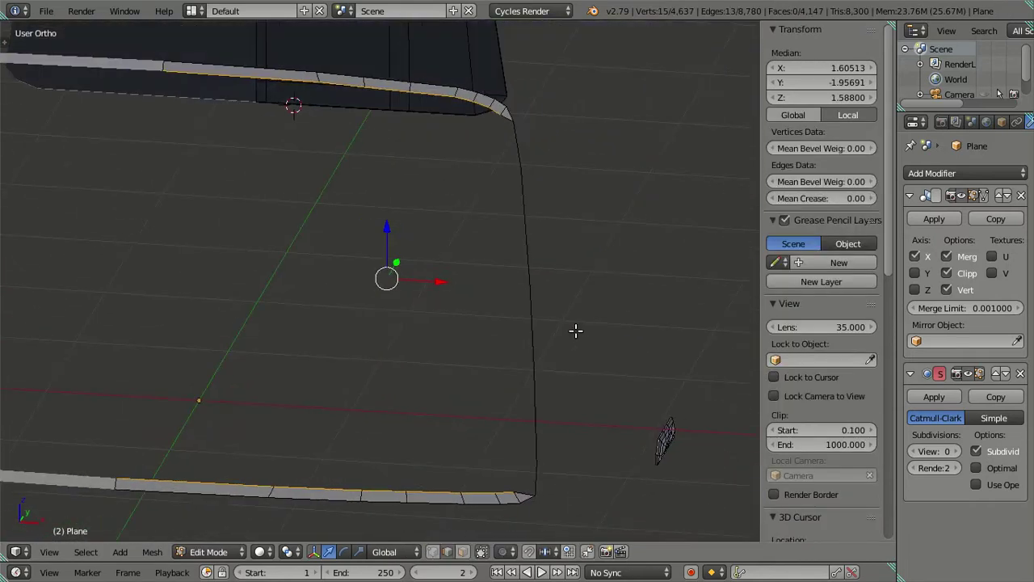
In camera view, scale the frame edges by 0.975 and add the windshield side edge to the selection
key("KP_0")
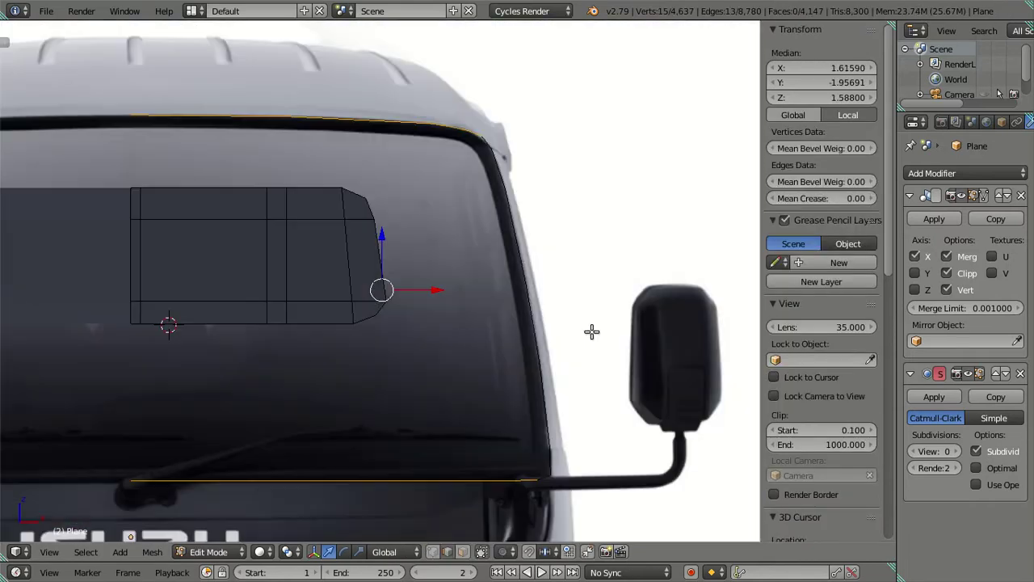
key("s")
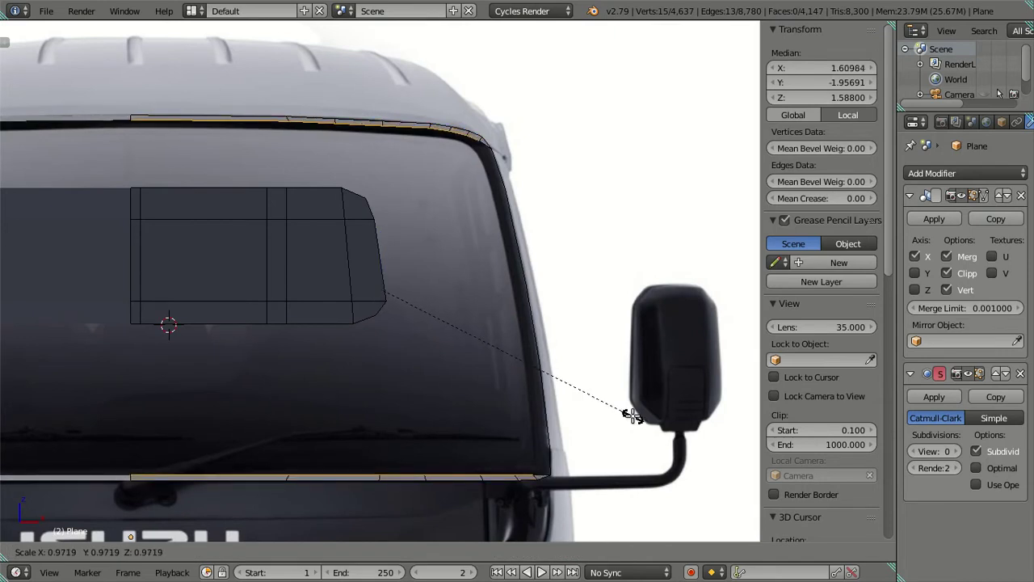
type(".975")
key("Return")
mouse_move(573, 396)
middle_mouse_down()
mouse_move(566, 434)
mouse_move(450, 253)
middle_mouse_up()
scroll(441, 295, "up", 3)
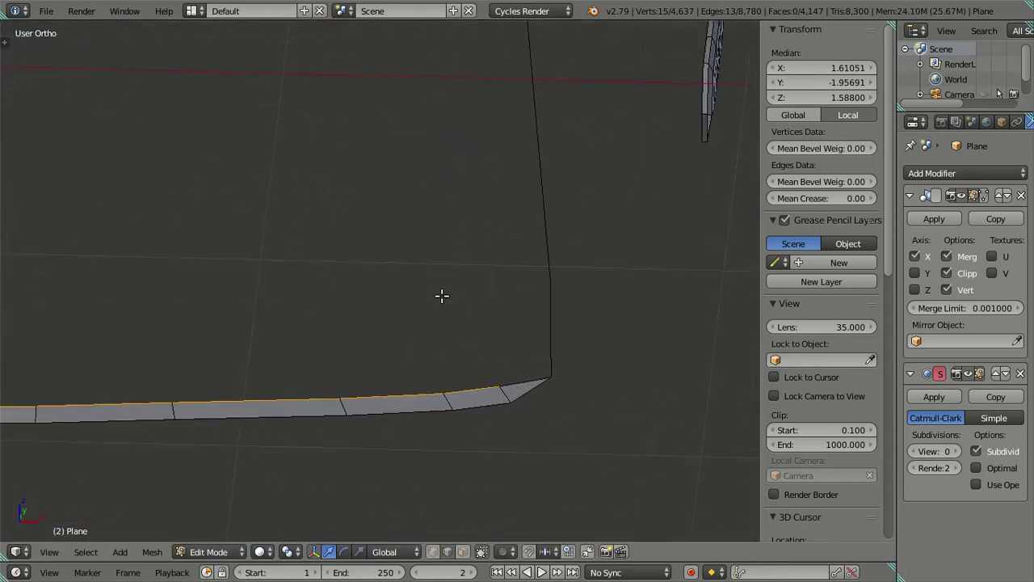
right_click(471, 374, "alt+shift")
mouse_move(471, 366)
middle_mouse_down()
mouse_move(547, 340)
mouse_move(457, 326)
mouse_move(579, 331)
mouse_move(495, 318)
mouse_move(593, 339)
middle_mouse_up()
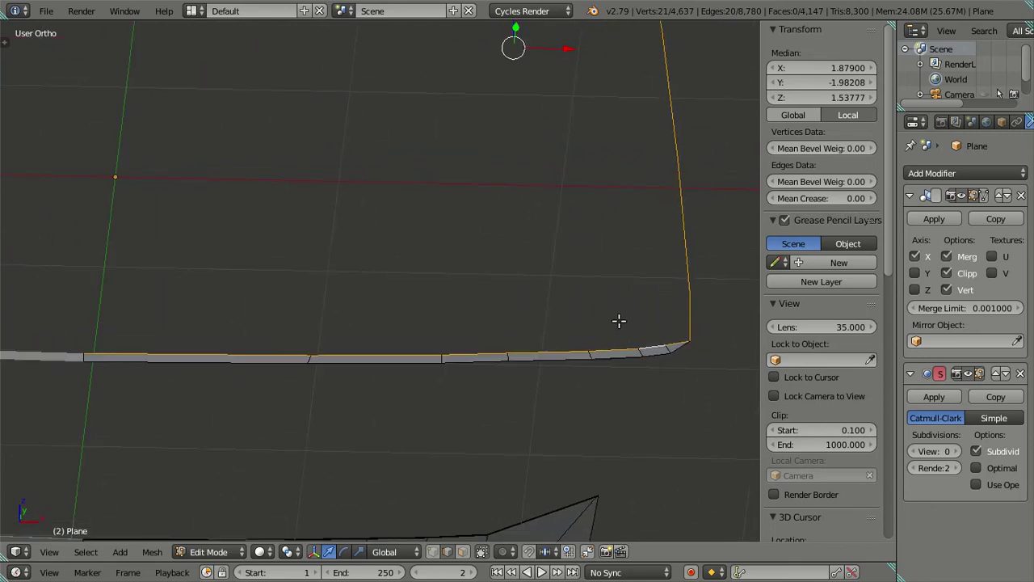
In wireframe view, deselect the frame's bottom and top edges, keeping only the right-side edge selected
key("z")
key("c")
middle_click(651, 348)
middle_click_drag(652, 348, 114, 358)
key("Escape")
mouse_move(471, 151)
middle_mouse_down()
mouse_move(387, 494)
mouse_move(434, 280)
mouse_move(656, 293)
middle_mouse_up()
scroll(591, 271, "down", 1)
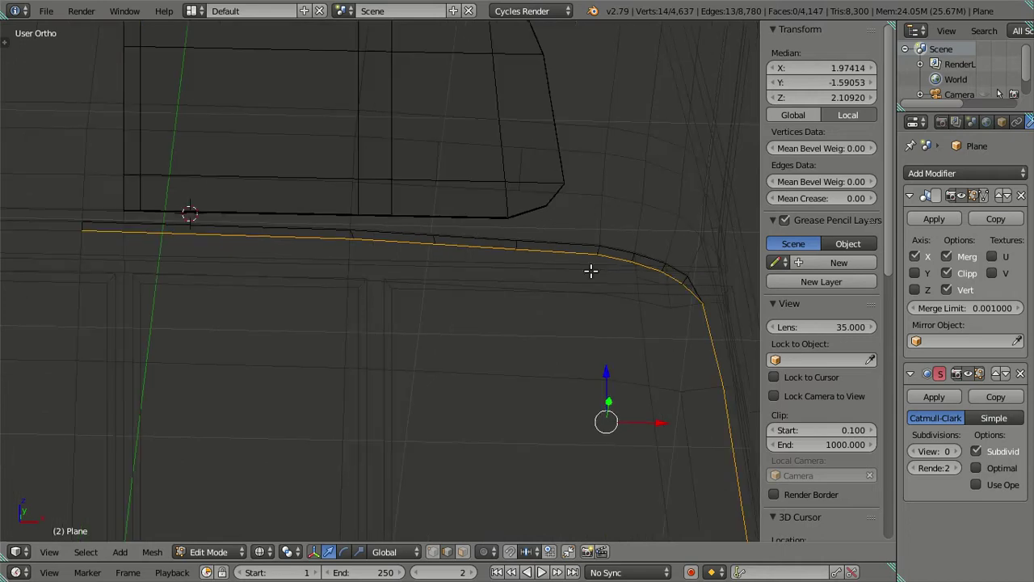
key("c")
mouse_move(104, 229)
middle_mouse_down()
mouse_move(450, 224)
mouse_move(619, 245)
mouse_move(663, 266)
middle_mouse_up()
key("Escape")
key("KP_1")
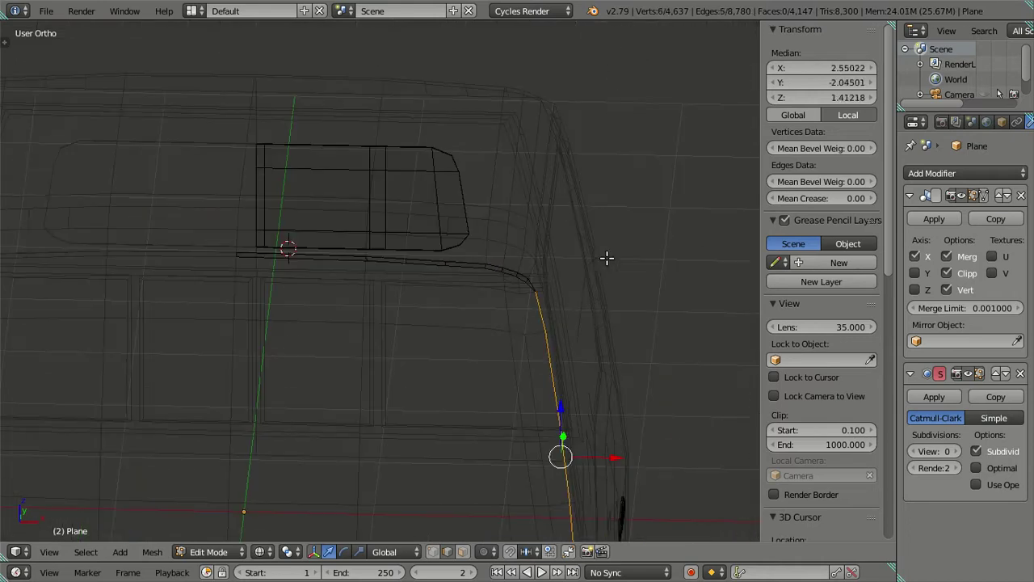
Move the right-side frame edge -0.03 along X, orbit to check it, then return to front view
middle_click_drag(631, 319, 550, 162, "shift")
scroll(560, 327, "up", 3)
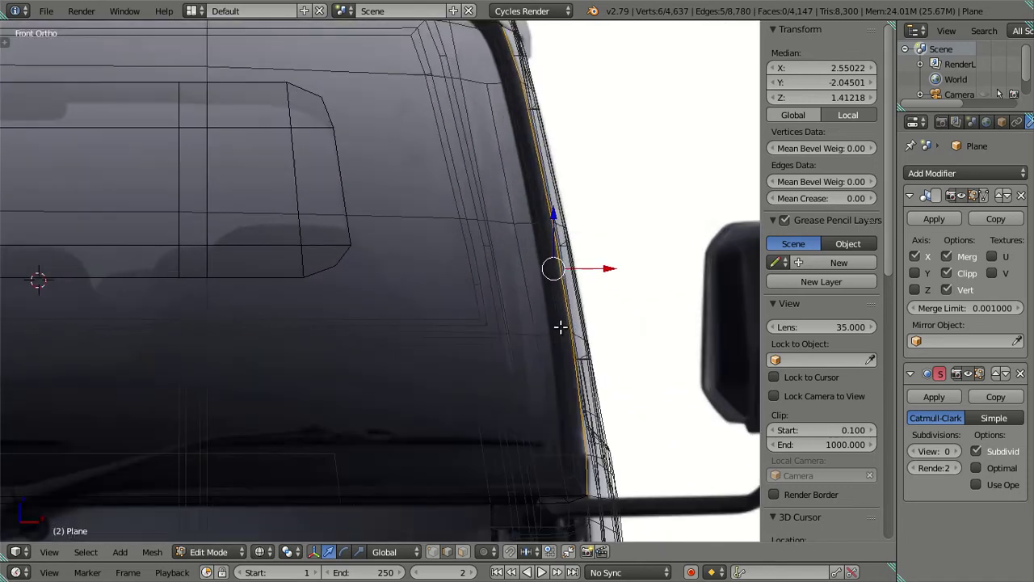
left_click_drag(608, 267, 602, 267)
key("z")
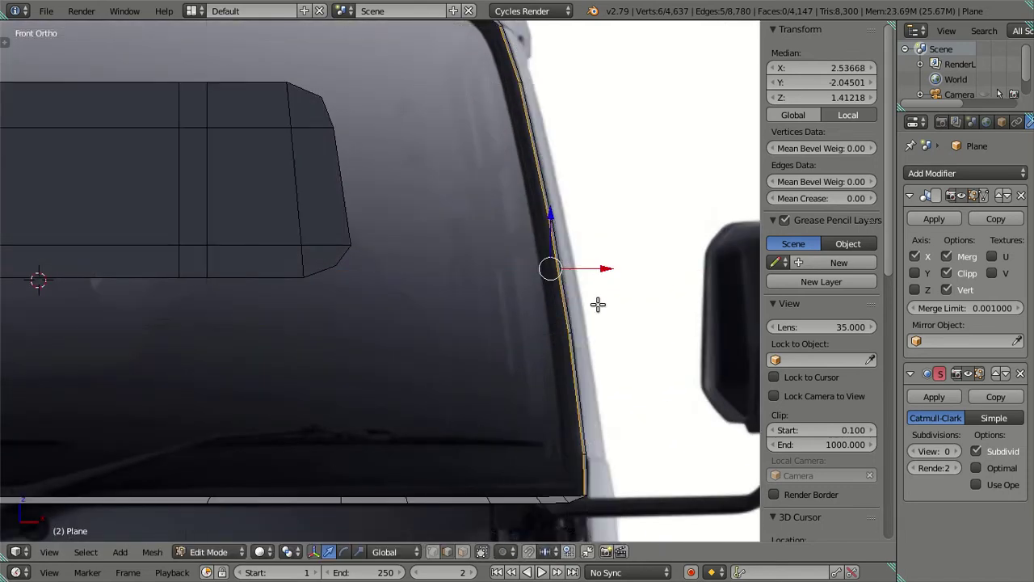
middle_click_drag(600, 302, 582, 298, "shift")
key("ctrl+z")
left_click_drag(594, 259, 588, 253)
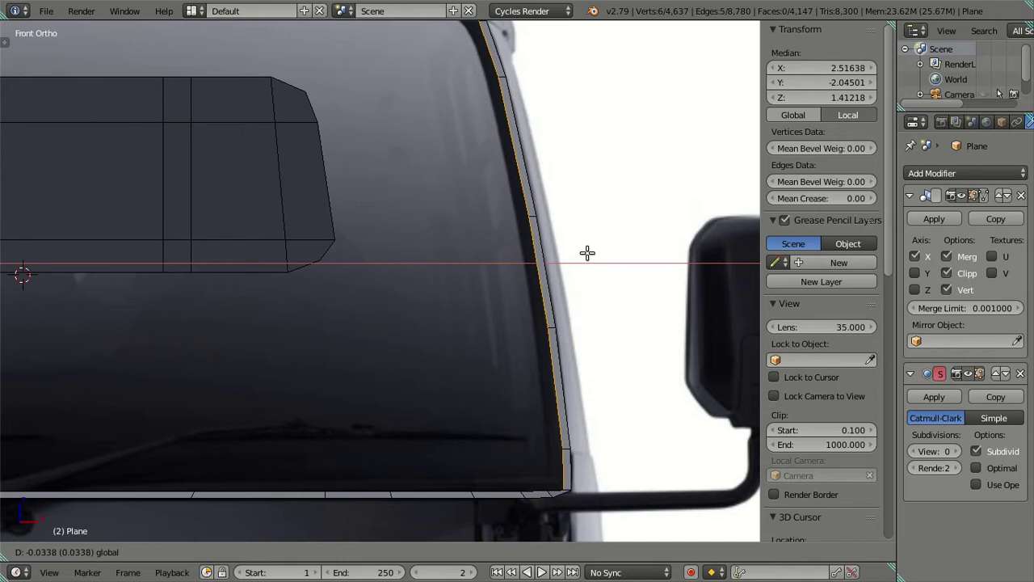
type("-0.03")
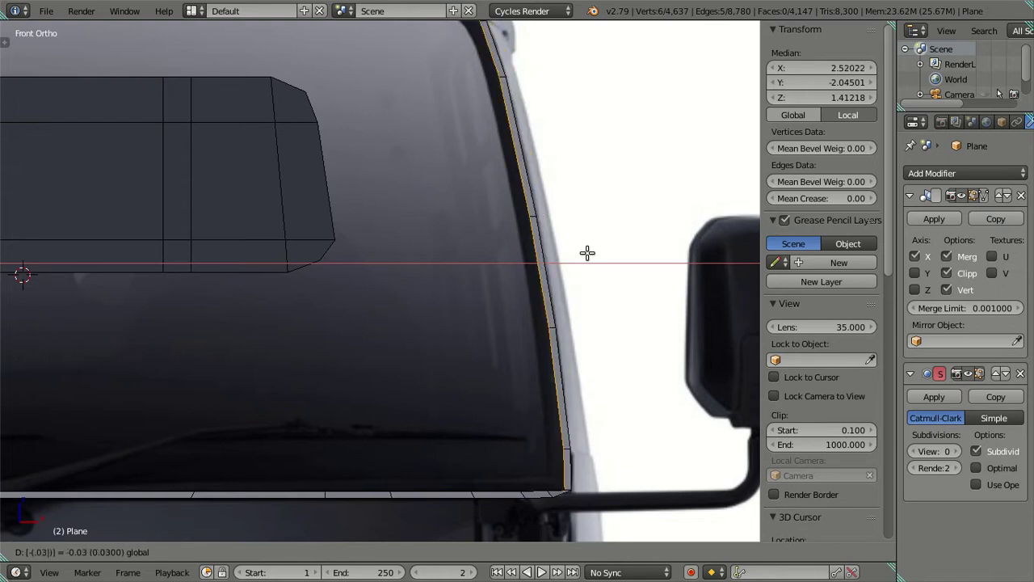
key("Return")
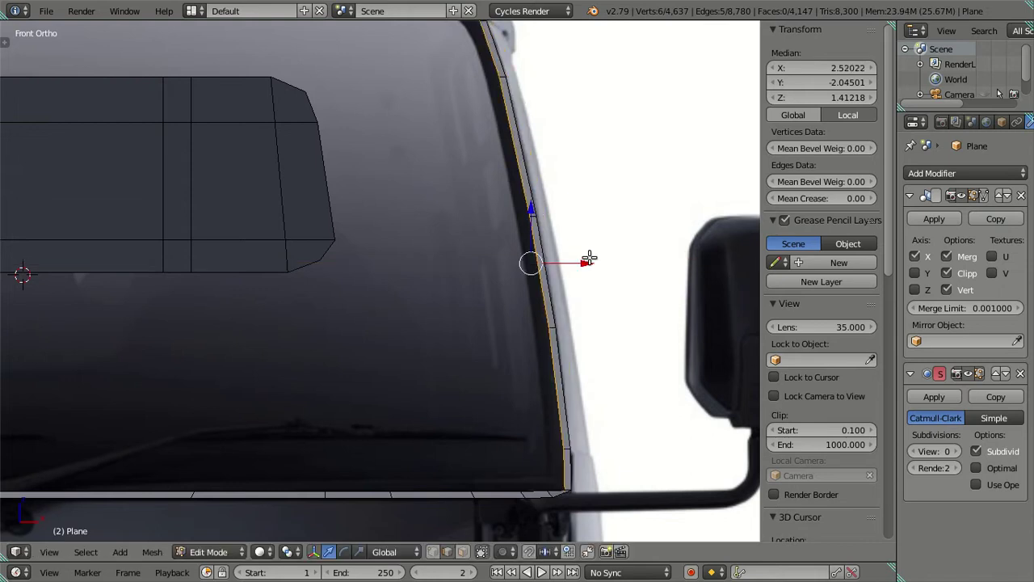
mouse_move(605, 269)
middle_mouse_down()
mouse_move(561, 307)
mouse_move(540, 275)
middle_mouse_up()
scroll(586, 244, "up", 2)
mouse_move(586, 245)
middle_mouse_down()
mouse_move(641, 215)
mouse_move(561, 321)
mouse_move(497, 248)
mouse_move(447, 253)
mouse_move(556, 376)
mouse_move(523, 388)
mouse_move(506, 351)
mouse_move(524, 363)
mouse_move(502, 345)
mouse_move(461, 374)
mouse_move(480, 383)
middle_mouse_up()
key("KP_1")
Raise the frame's lower windshield corner vertex by 0.025 along Z
middle_click_drag(528, 337, 465, 401, "shift")
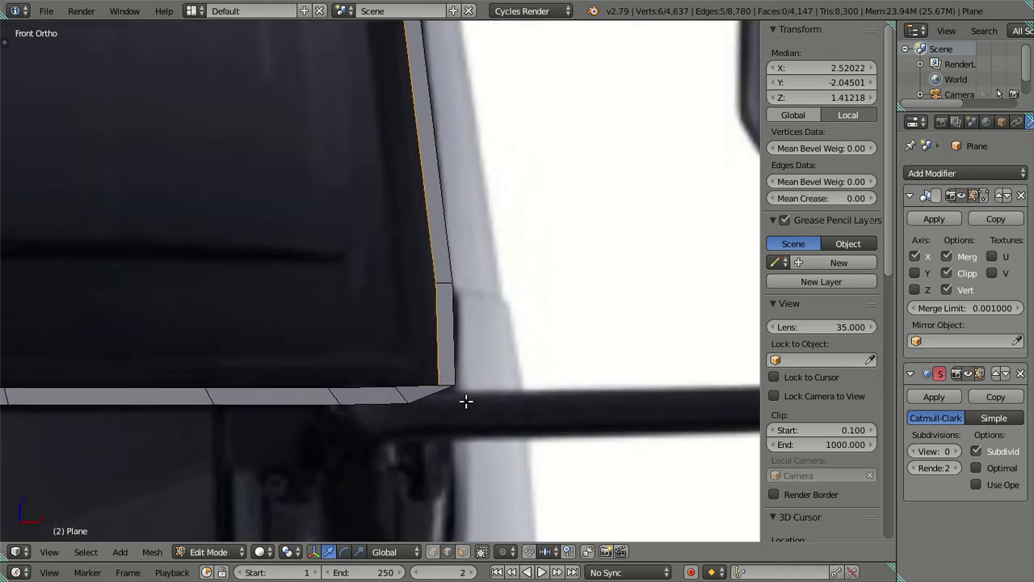
right_click(441, 377)
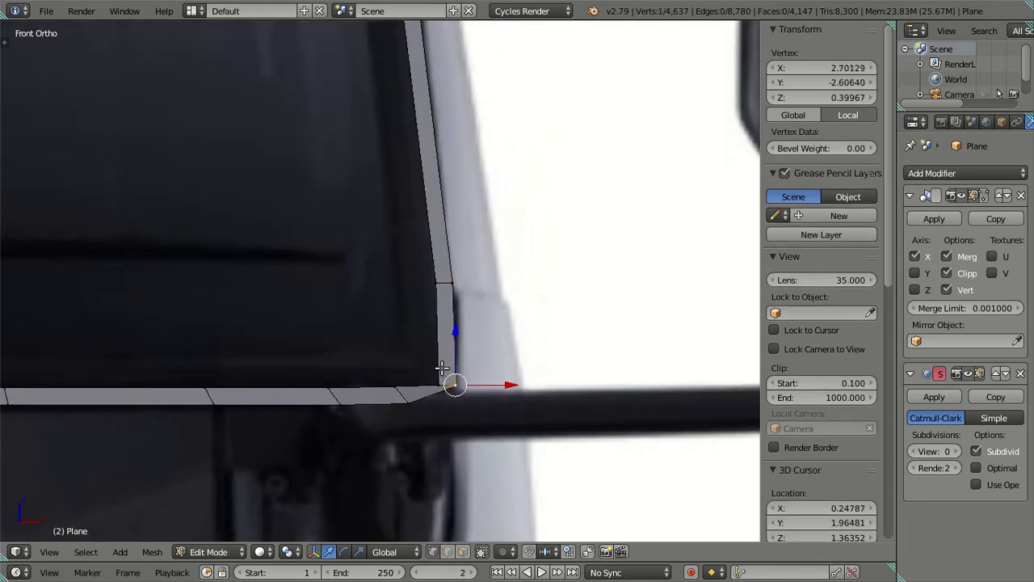
scroll(444, 379, "up", 2)
key("g")
key("z")
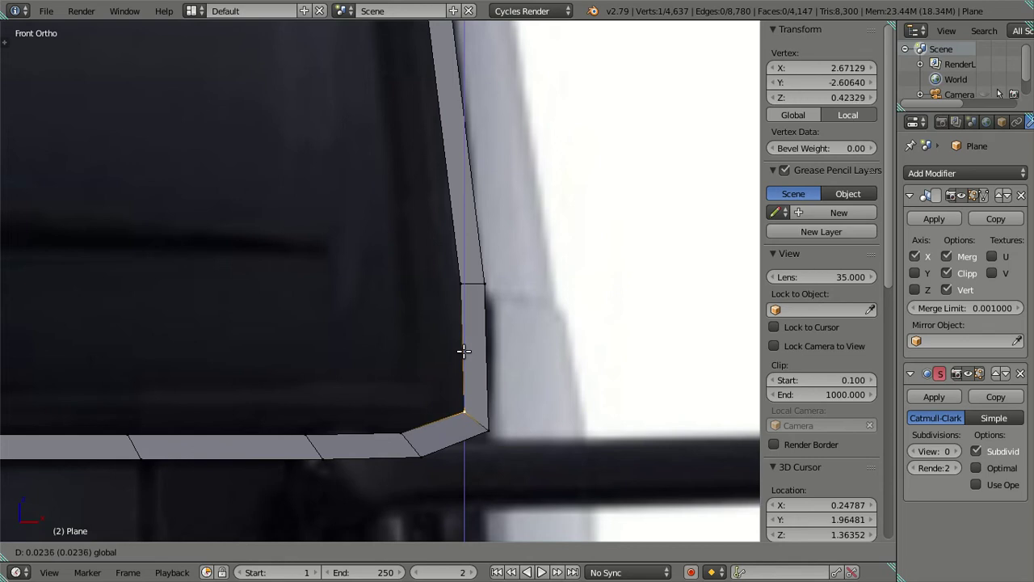
type(".025")
key("Return")
scroll(452, 242, "down", 3)
scroll(429, 73, "up", 2)
scroll(429, 73, "up", 2)
scroll(461, 202, "down", 2)
scroll(473, 266, "up", 2)
Inspect the windshield's top and curved corners from a tilted view, clearing the selection
right_click(478, 260)
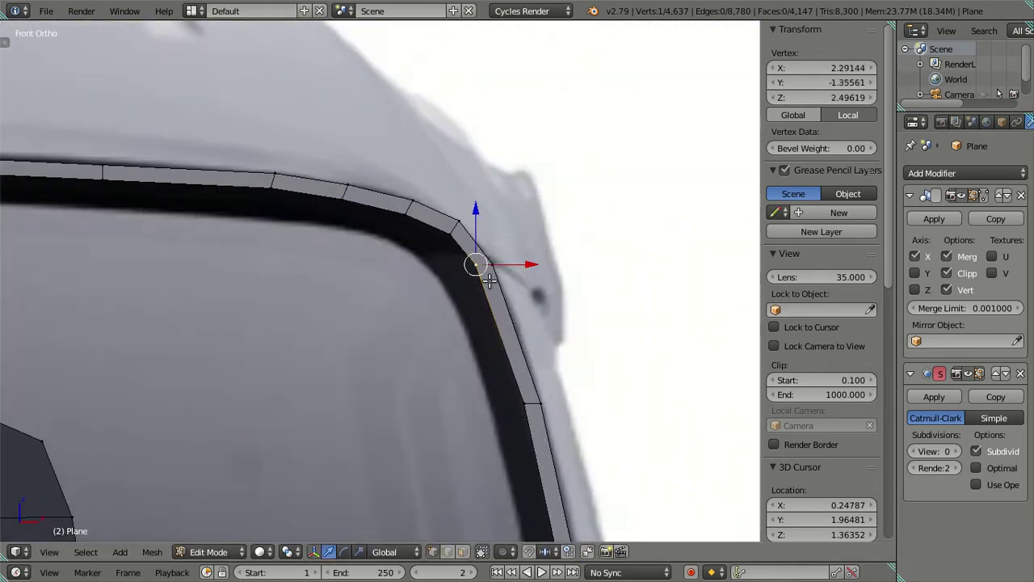
scroll(493, 275, "up", 1)
scroll(536, 296, "down", 3)
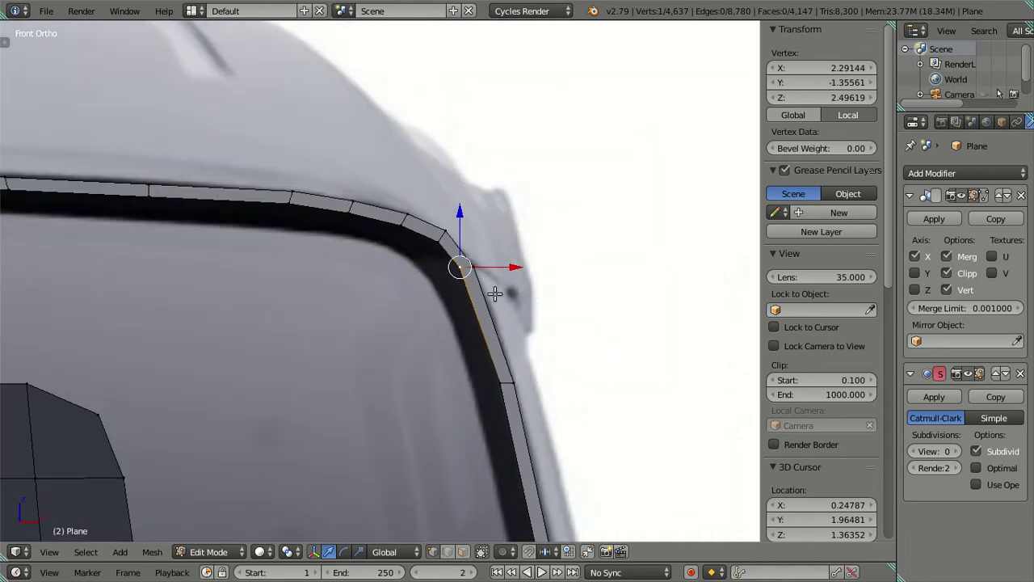
scroll(494, 294, "down", 2)
key("Tab")
mouse_move(487, 332)
middle_mouse_down()
mouse_move(429, 369)
mouse_move(416, 332)
mouse_move(447, 303)
mouse_move(472, 232)
middle_mouse_up()
key("Tab")
key("a")
scroll(420, 368, "down", 2)
scroll(423, 333, "up", 3)
scroll(412, 339, "up", 2)
scroll(412, 339, "down", 3)
scroll(499, 286, "up", 2)
scroll(491, 153, "up", 2)
middle_click_drag(492, 153, 431, 261, "shift")
scroll(474, 204, "up", 2)
mouse_move(475, 203)
middle_mouse_down("shift")
mouse_move(453, 318)
mouse_move(265, 368)
middle_mouse_up("shift")
scroll(476, 294, "up", 1)
scroll(476, 293, "down", 2)
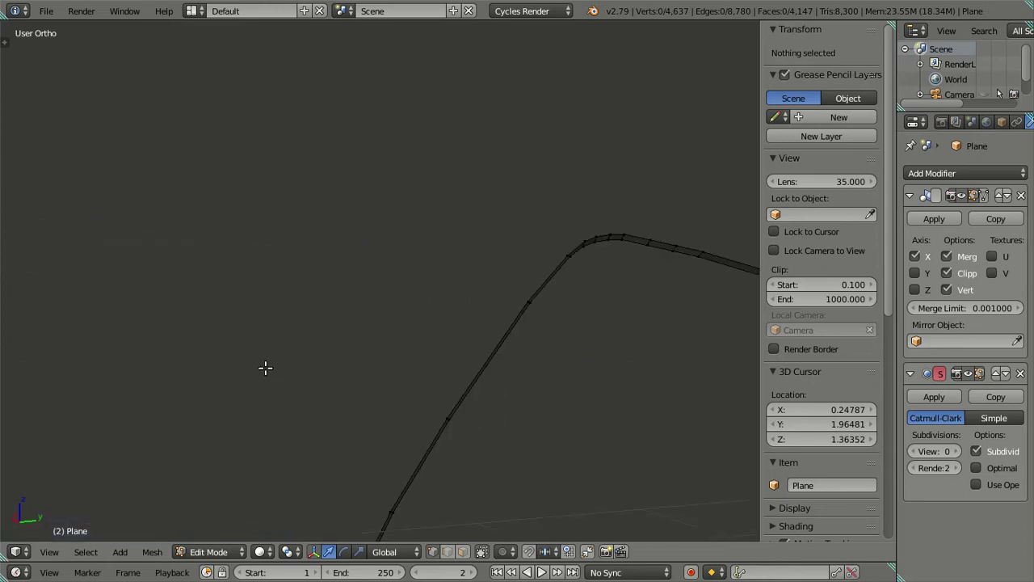
In the Right view, nudge a frame-strip vertex about 0.004 along Y to match the side reference
key("KP_3")
scroll(380, 338, "up", 2)
scroll(517, 267, "up", 2)
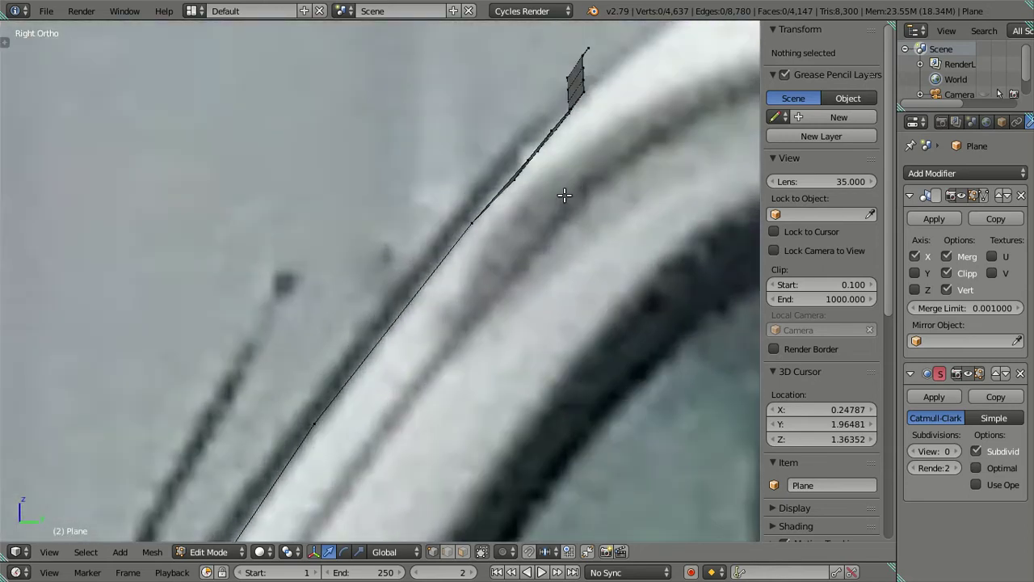
middle_click_drag(564, 194, 432, 331, "shift")
scroll(432, 329, "up", 2)
scroll(433, 326, "down", 4)
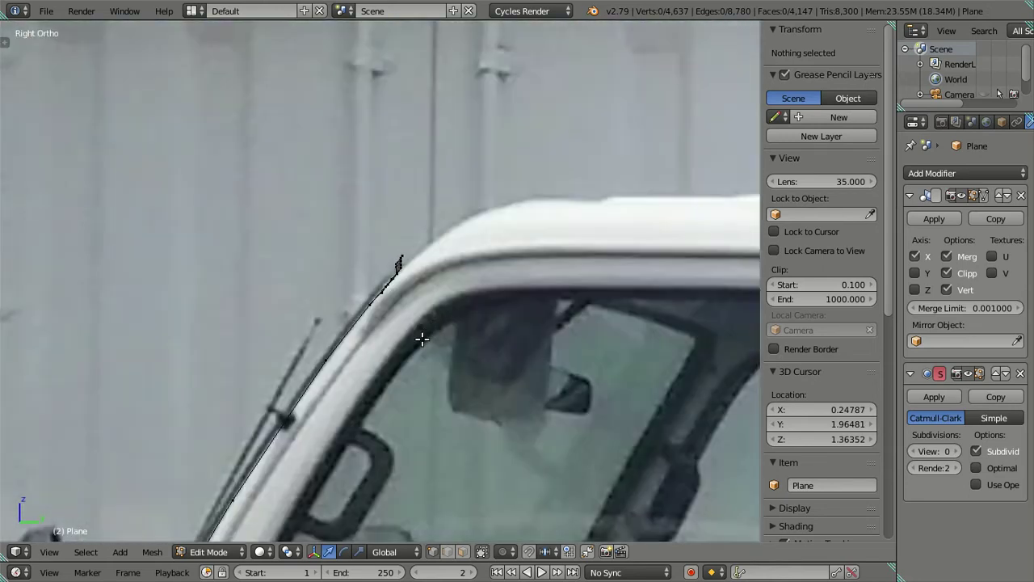
scroll(360, 381, "up", 2)
scroll(397, 346, "up", 3)
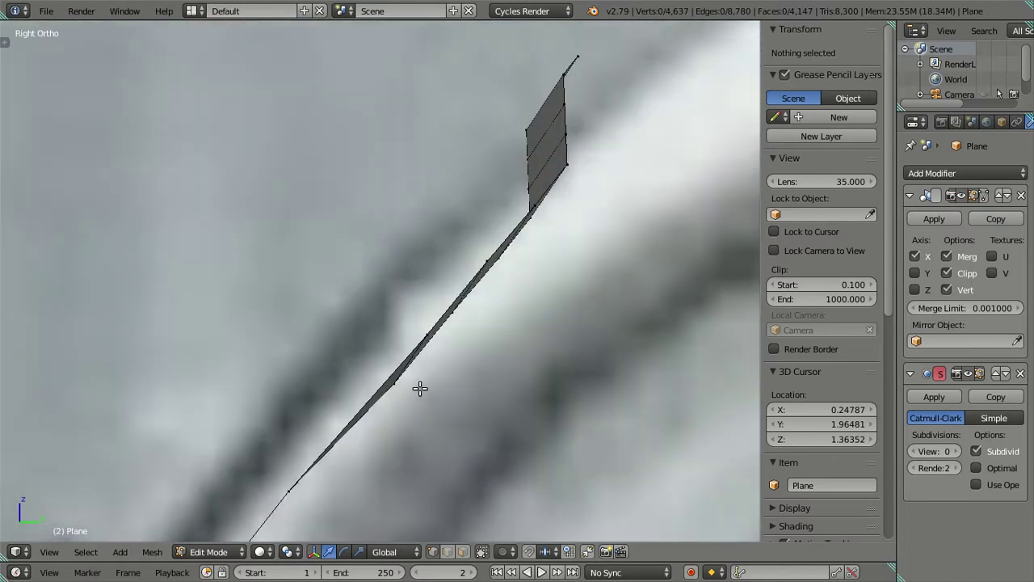
right_click(419, 388)
left_click_drag(438, 386, 434, 384)
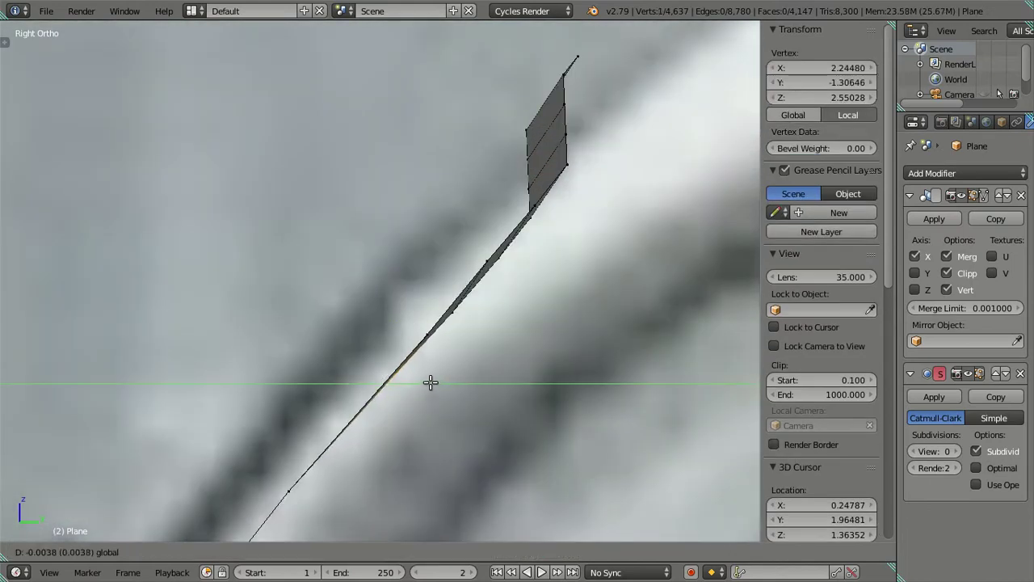
left_click(430, 382)
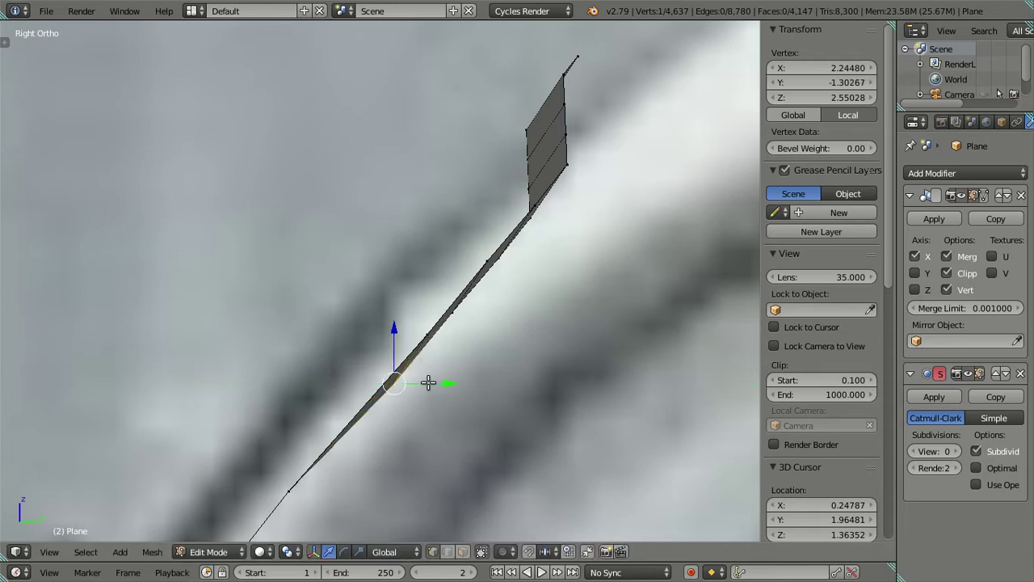
scroll(411, 374, "down", 3)
Deselect everything and return to the front view of the cab
key("a")
scroll(334, 416, "up", 1)
scroll(589, 127, "up", 2)
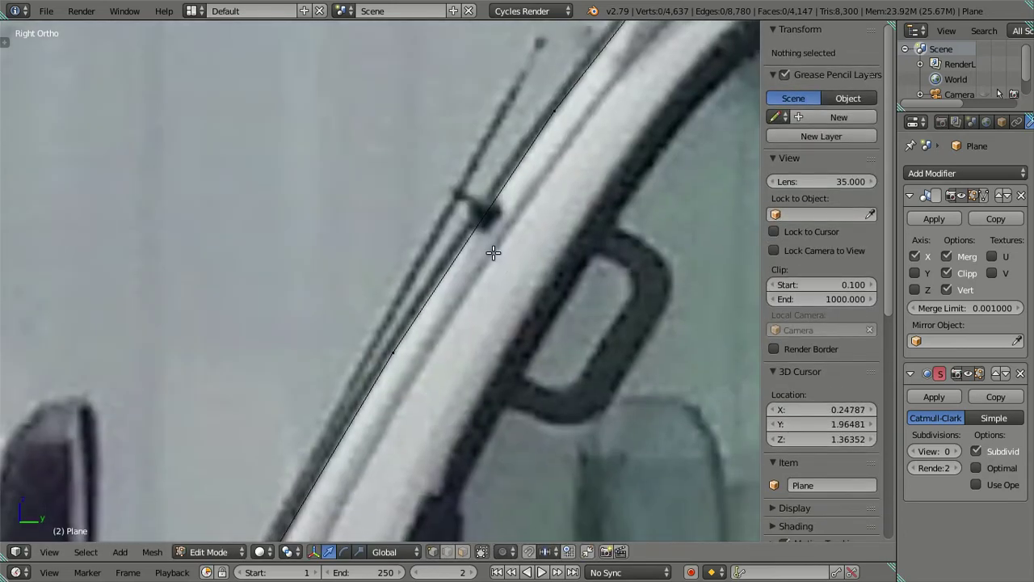
scroll(485, 234, "down", 3)
scroll(709, 240, "down", 2)
scroll(401, 269, "up", 4)
scroll(401, 270, "up", 1)
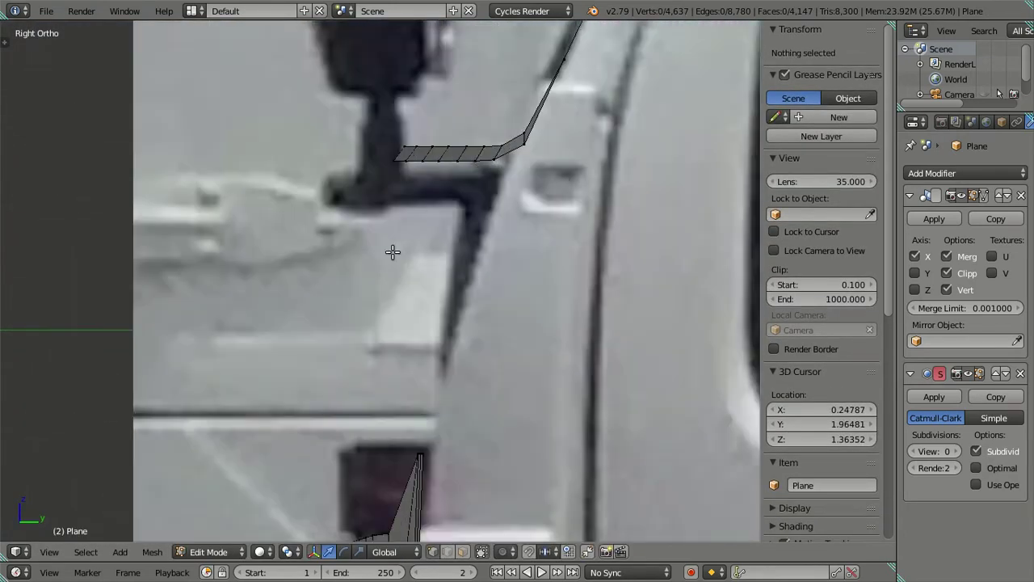
scroll(393, 250, "up", 2)
scroll(337, 363, "up", 1)
scroll(342, 341, "up", 1)
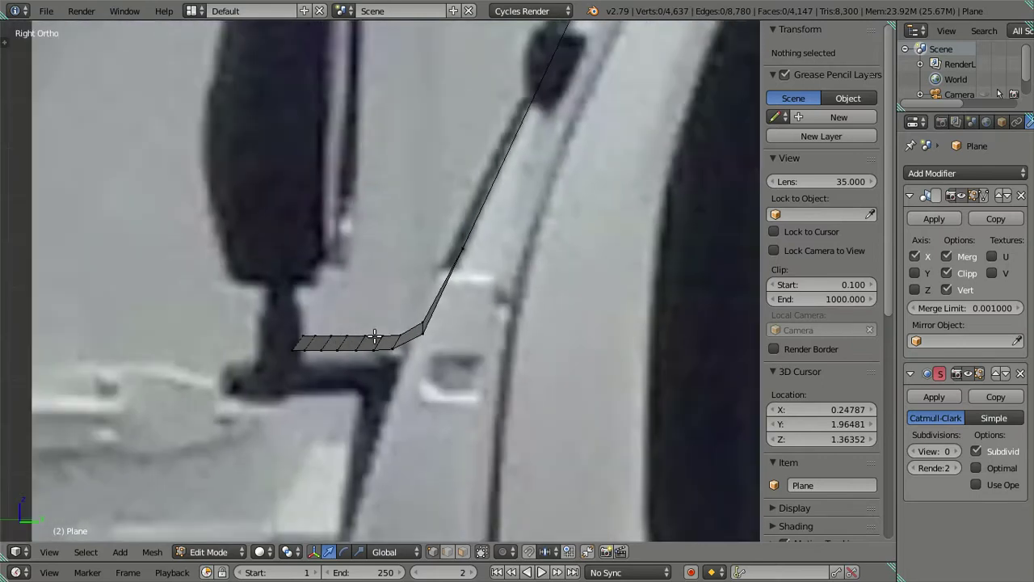
scroll(404, 283, "down", 3)
scroll(388, 267, "down", 2)
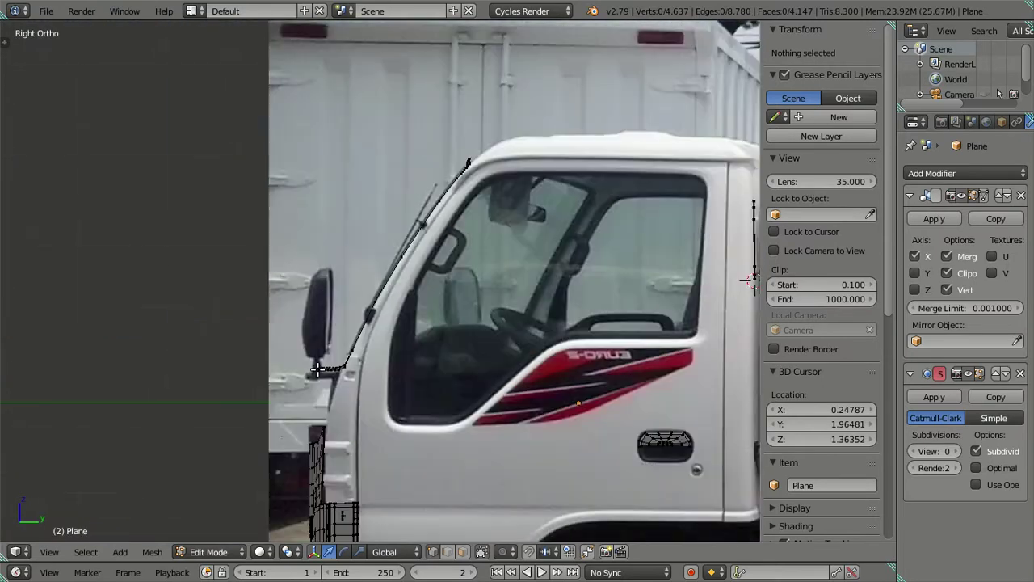
key("KP_1")
scroll(437, 273, "up", 3)
Lower the windshield's top corner vertex and shift it slightly right along X
scroll(426, 339, "up", 2)
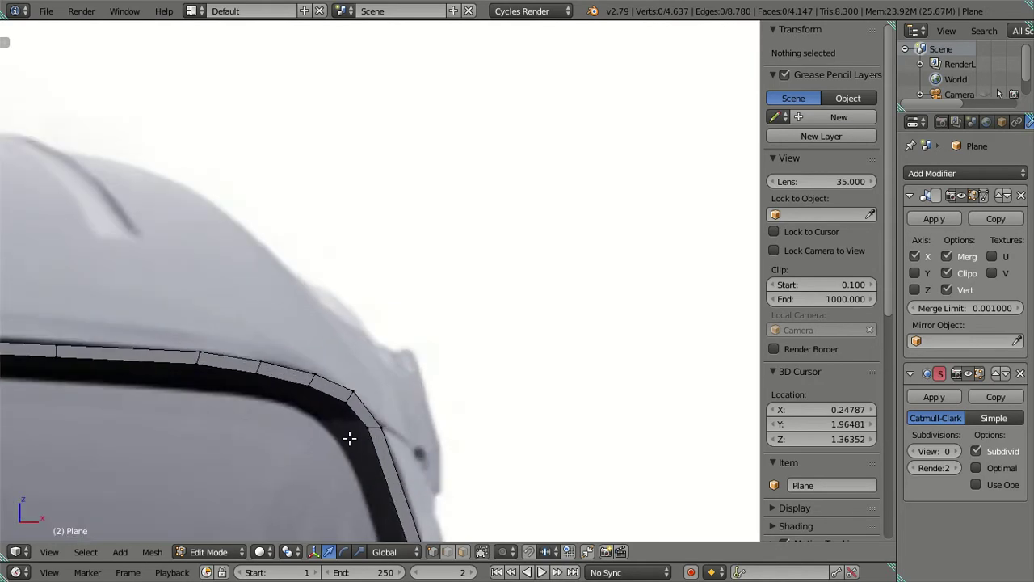
scroll(388, 364, "up", 3)
right_click(467, 300)
key("g")
key("z")
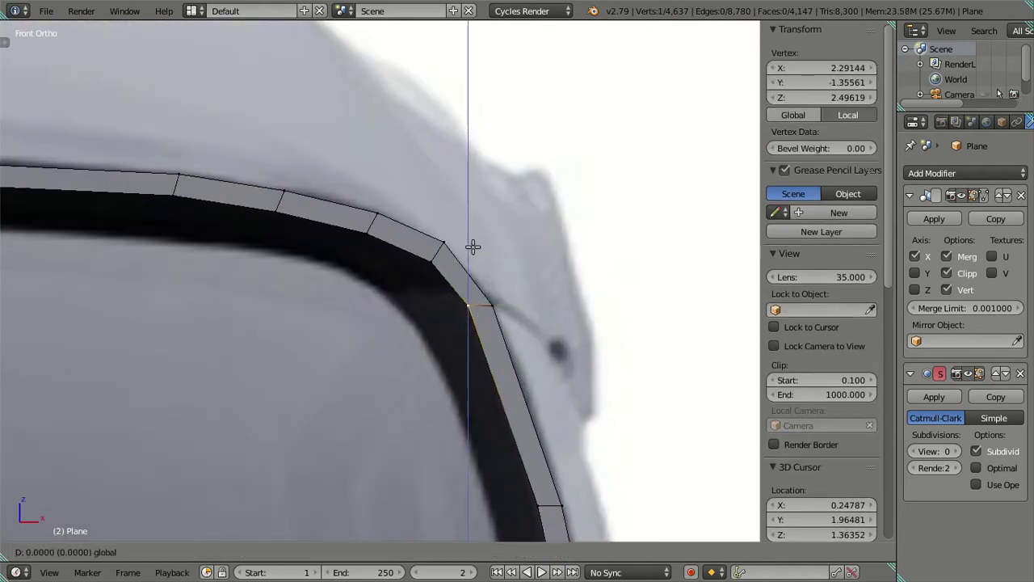
left_click(484, 255)
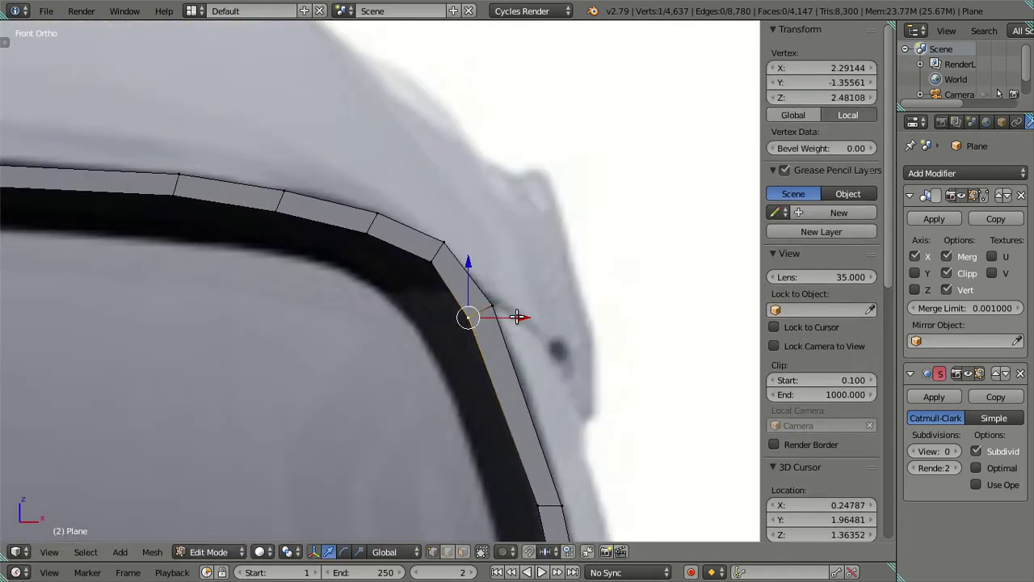
left_click_drag(517, 317, 521, 317)
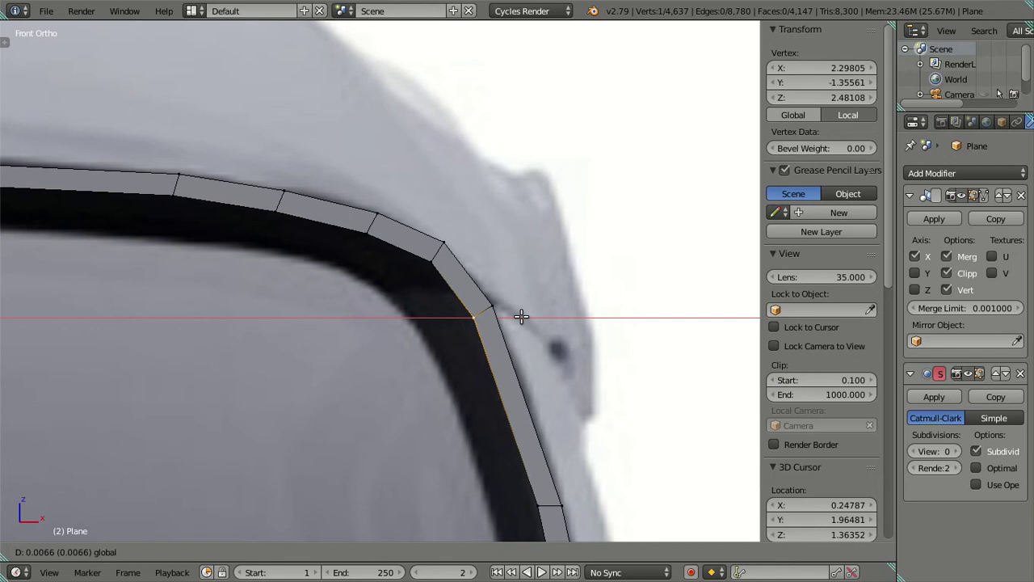
left_click(521, 316)
Shift the six windshield-side edge loop vertices inward along X to median X 2.51806
scroll(492, 331, "down", 2)
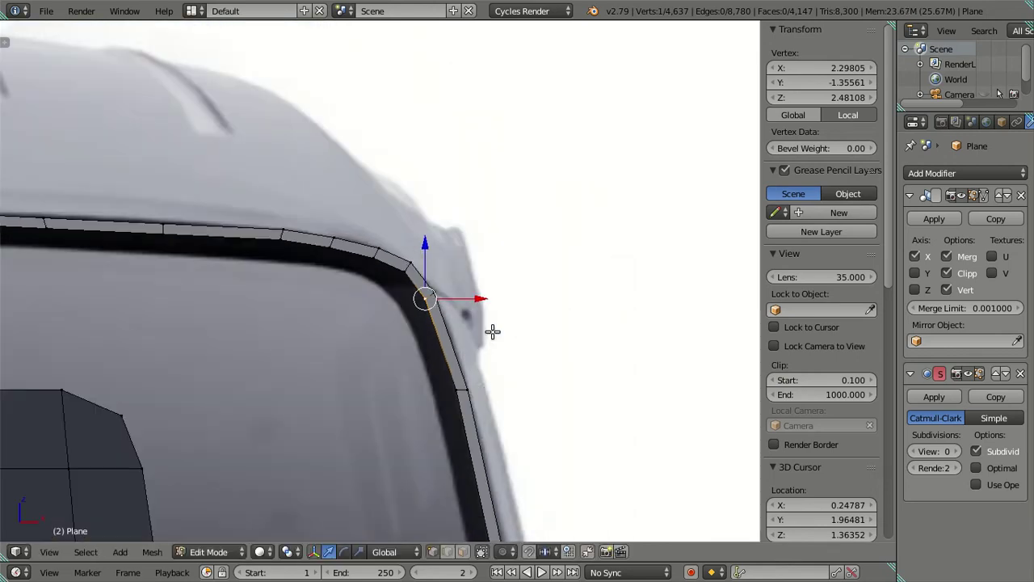
scroll(413, 249, "up", 1)
scroll(412, 277, "down", 1)
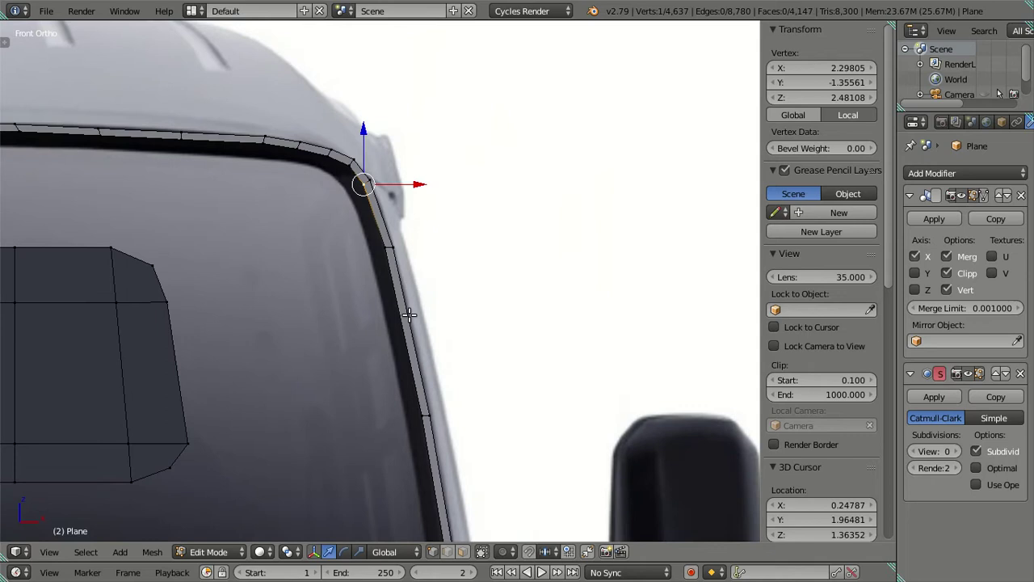
scroll(410, 315, "down", 5)
middle_click_drag(409, 388, 410, 275, "shift")
scroll(421, 297, "up", 5)
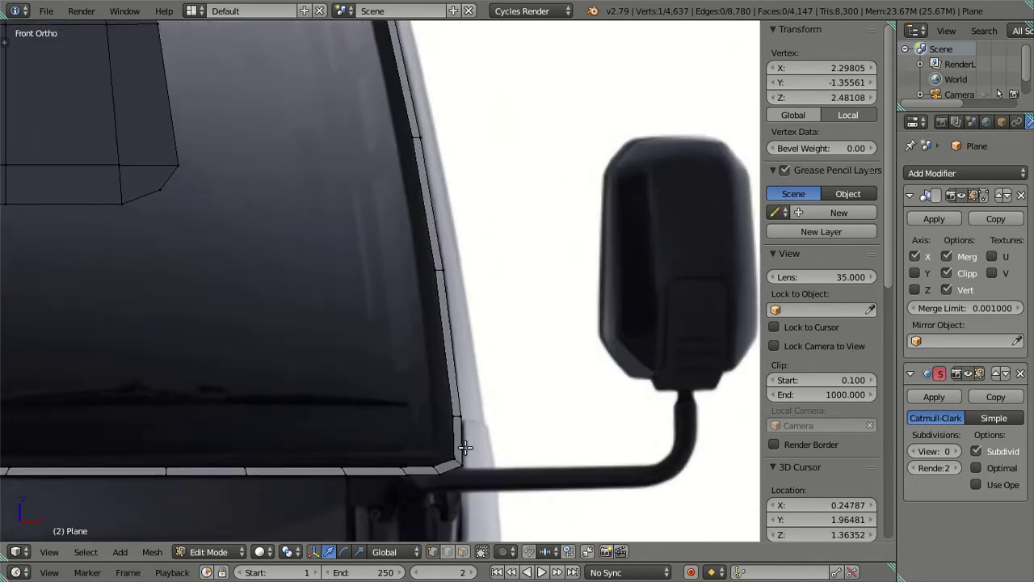
middle_click_drag(466, 446, 417, 293, "shift")
scroll(420, 369, "up", 2)
right_click(465, 379)
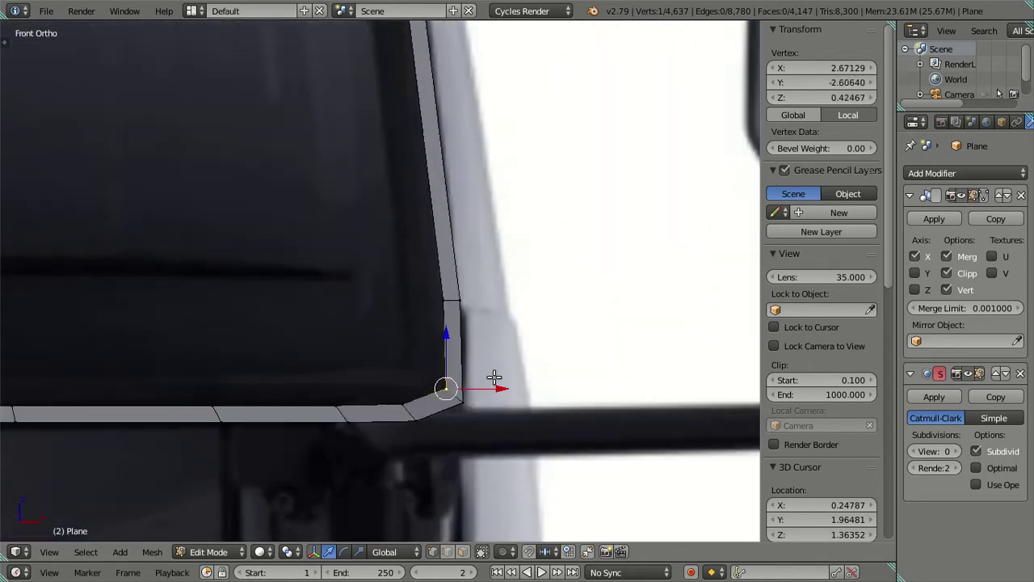
scroll(494, 377, "down", 1)
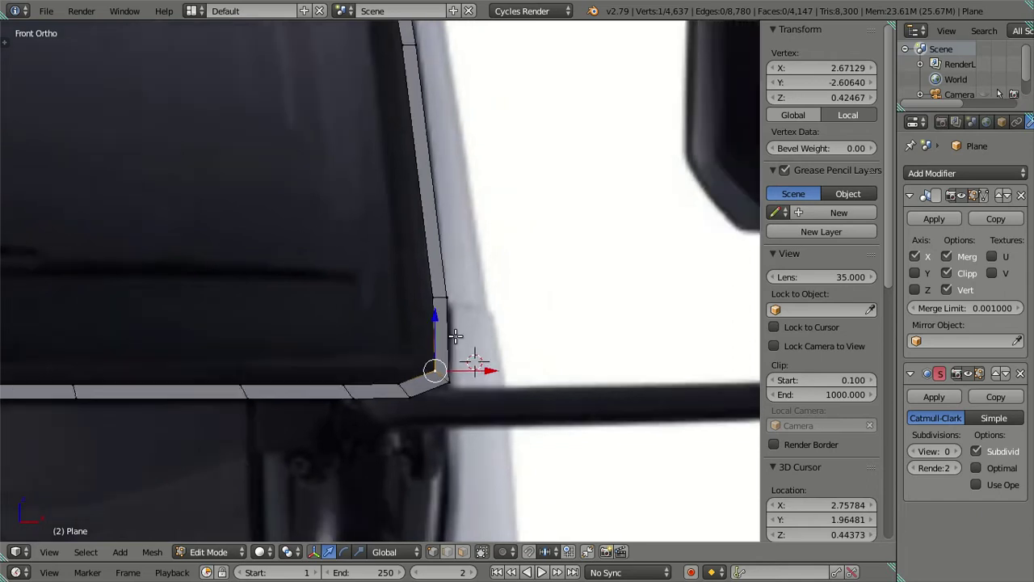
scroll(469, 362, "down", 3)
middle_click_drag(383, 194, 395, 381, "shift")
scroll(388, 299, "up", 4)
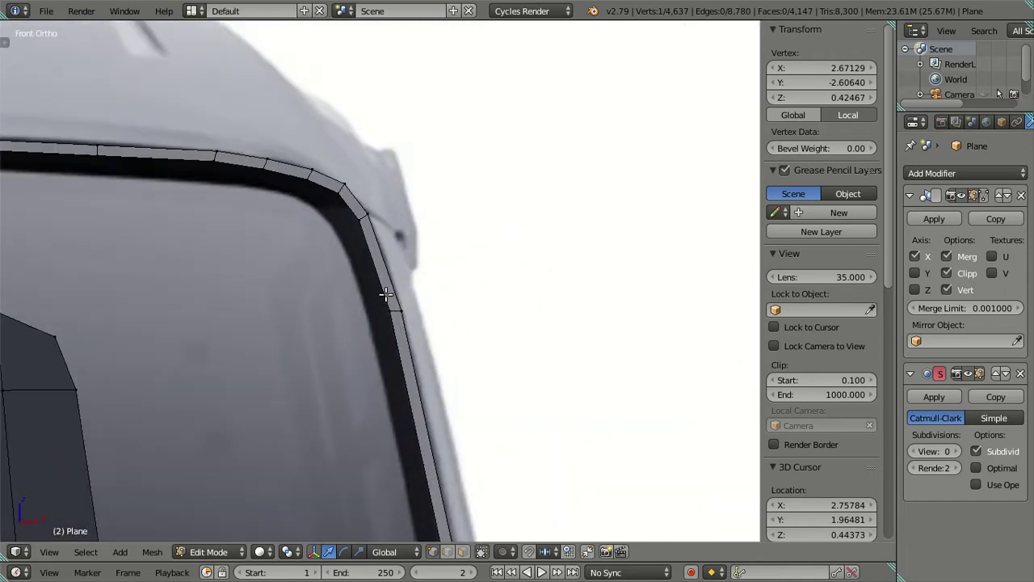
left_click(350, 219, "alt")
scroll(351, 243, "down", 3)
scroll(462, 373, "up", 3)
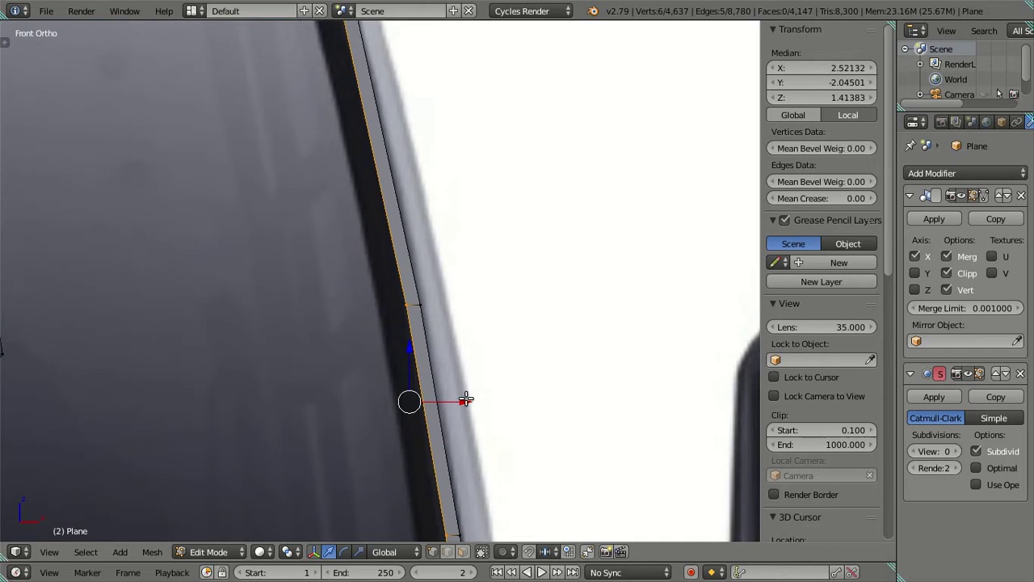
left_click_drag(466, 401, 464, 401)
scroll(412, 356, "down", 3)
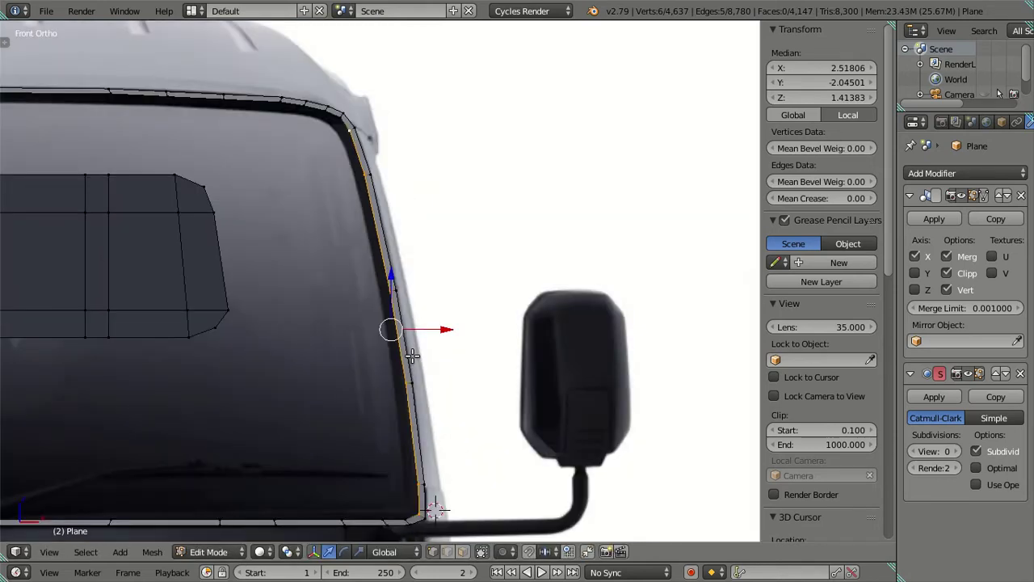
Clear the selection, orbit away from the front and pick a point on the frame rod
key("a")
key("Tab")
mouse_move(440, 320)
middle_mouse_down()
mouse_move(392, 339)
mouse_move(452, 312)
middle_mouse_up()
key("Tab")
right_click(396, 311)
Select the whole connected frame rod and extrude it with zero offset
key("a")
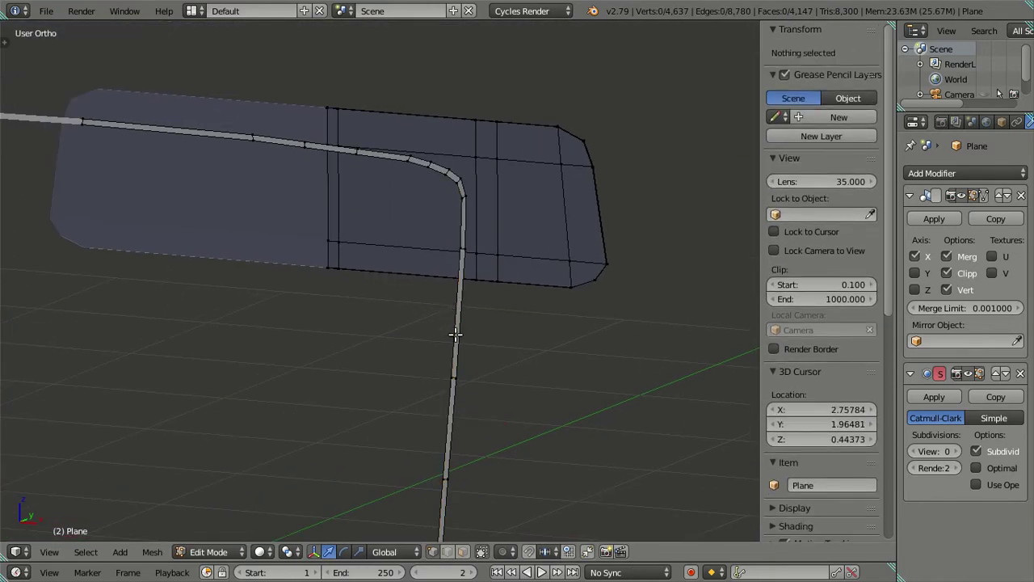
right_click(455, 364)
key("ctrl+l")
mouse_move(455, 364)
middle_mouse_down()
mouse_move(487, 380)
mouse_move(434, 364)
middle_mouse_up()
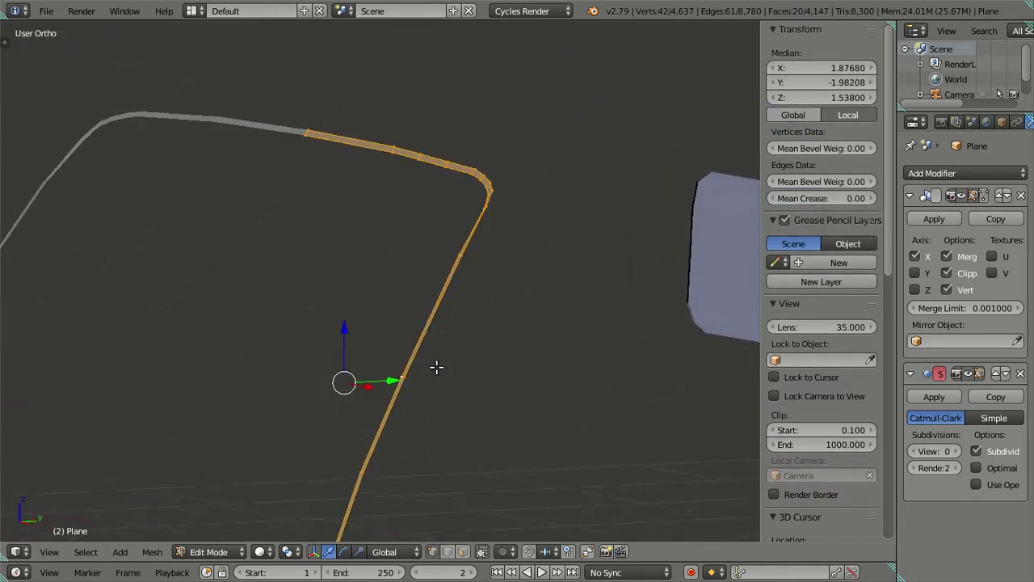
key("e")
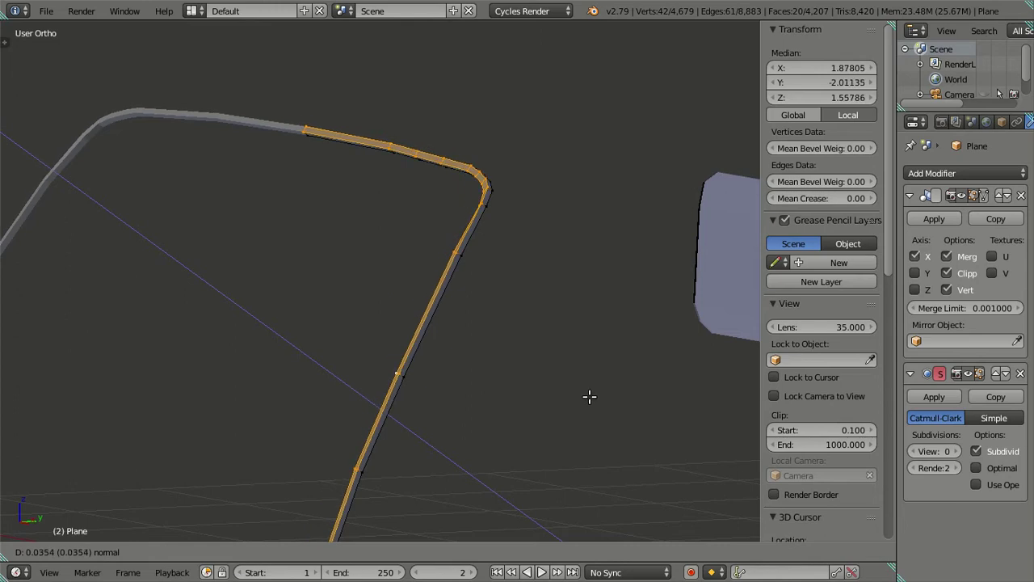
type("03")
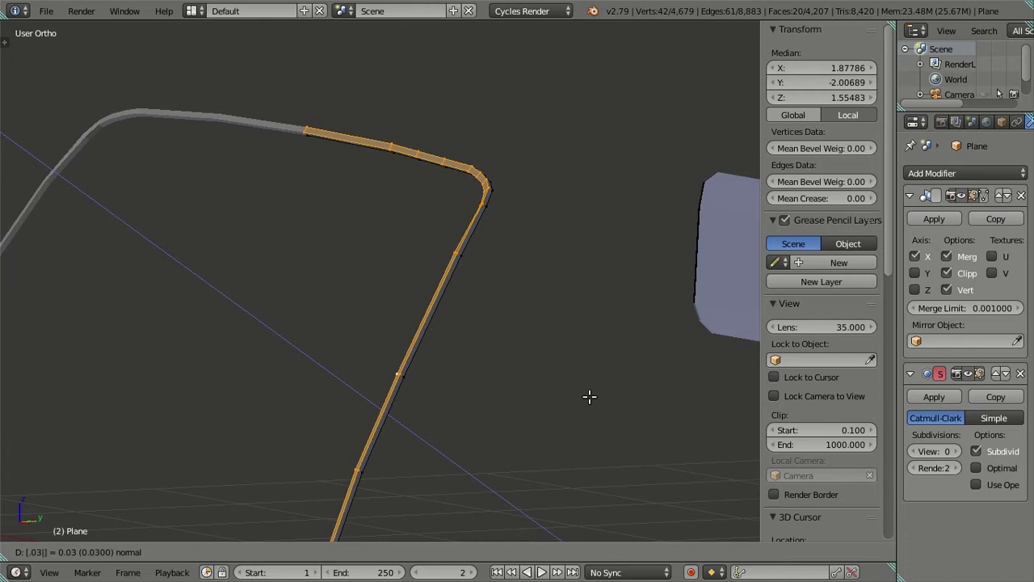
key("Return")
Delete the face loop running along the new strip and return to Object Mode
mouse_move(494, 298)
middle_mouse_down()
mouse_move(569, 302)
mouse_move(625, 270)
mouse_move(296, 301)
middle_mouse_up()
key("a")
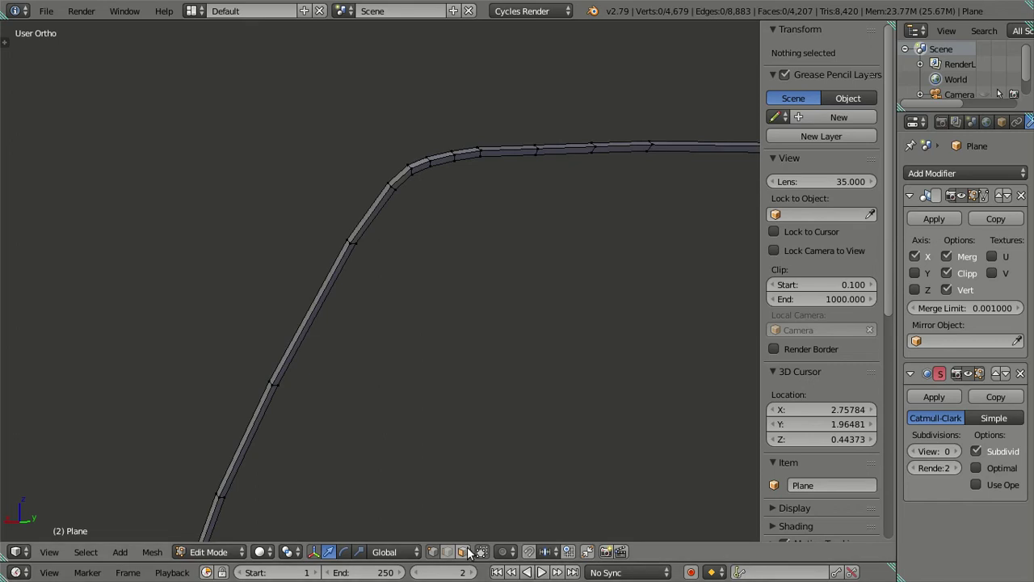
scroll(421, 184, "up", 3)
right_click(326, 205, "alt")
key("a")
right_click(326, 201, "alt")
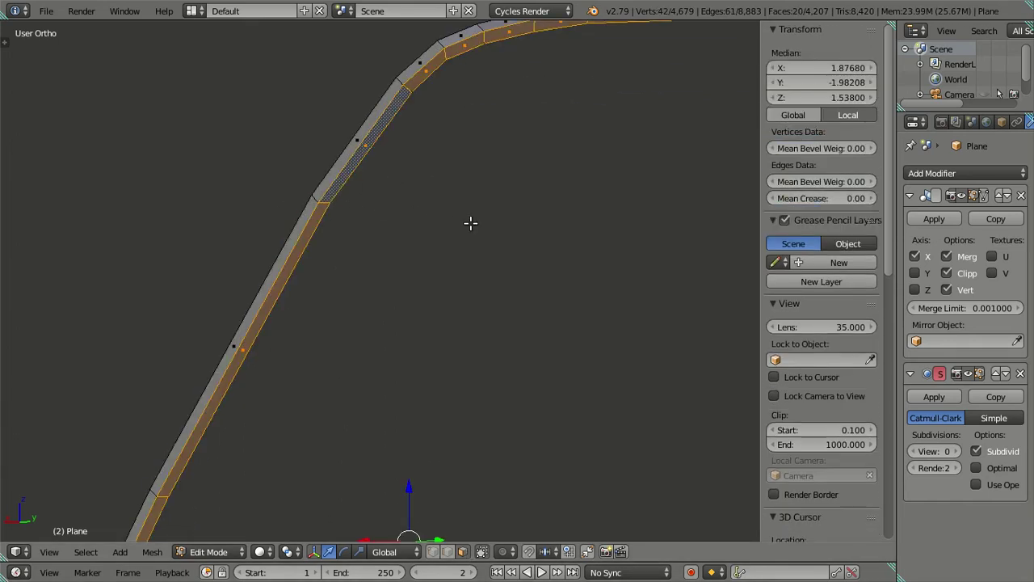
key("x")
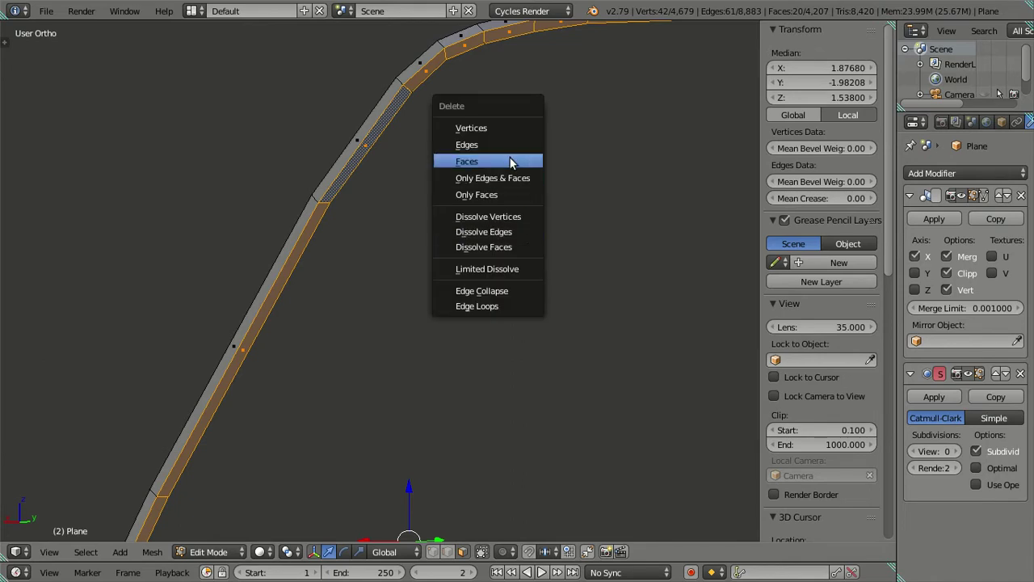
left_click(452, 162)
scroll(382, 196, "down", 2)
key("Tab")
Raise the Subdivision Surface viewport level to 2 and inspect the smoothed side window
mouse_move(365, 316)
middle_mouse_down()
mouse_move(508, 351)
mouse_move(570, 337)
mouse_move(690, 458)
middle_mouse_up()
left_click_drag(938, 451, 961, 451)
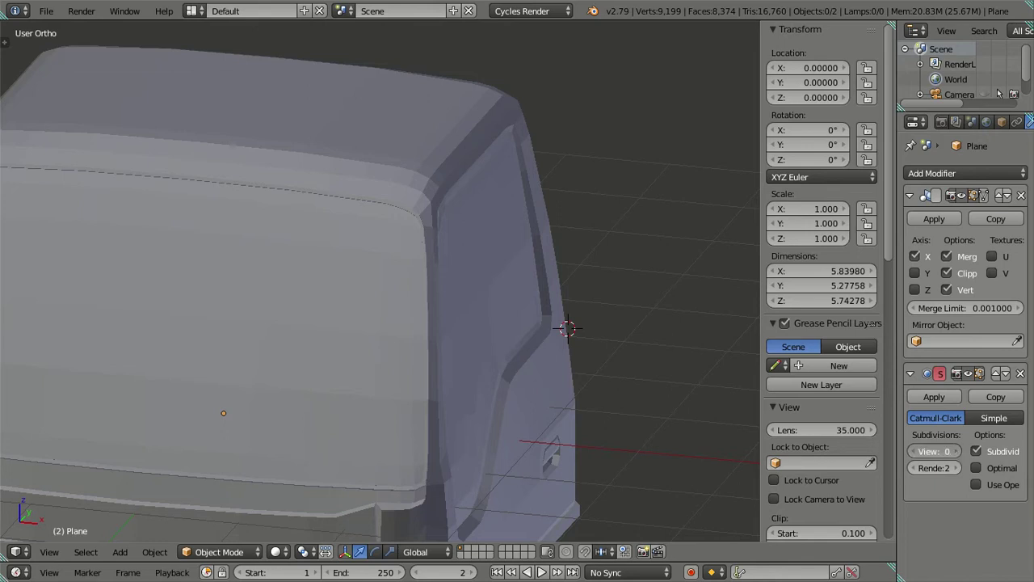
middle_click_drag(586, 356, 461, 258)
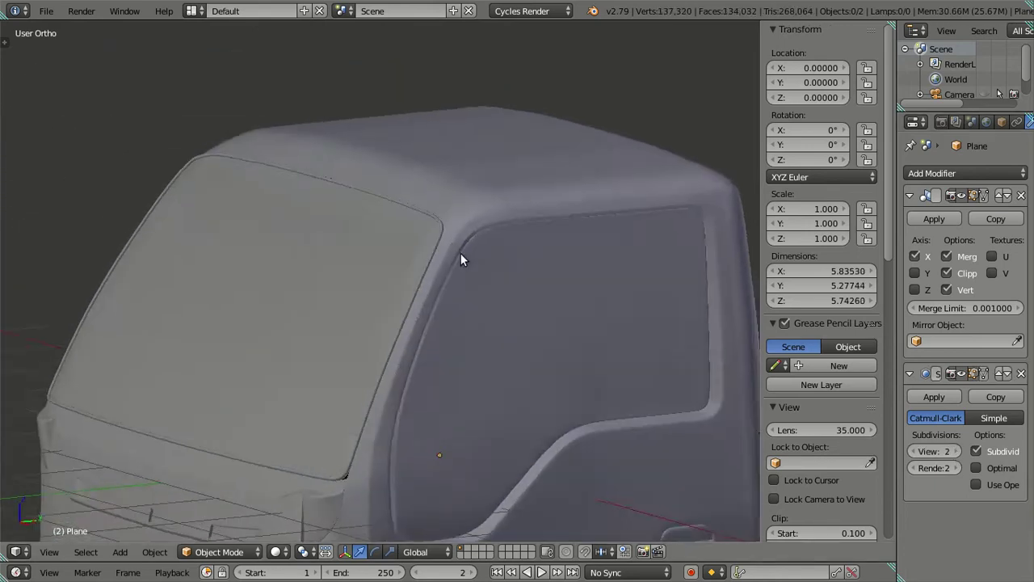
scroll(450, 215, "up", 3)
scroll(450, 215, "up", 2)
Orbit over the roof and corner to the back of the cab, ending in the rear view
mouse_move(477, 198)
middle_mouse_down()
mouse_move(512, 156)
mouse_move(545, 162)
mouse_move(571, 202)
mouse_move(472, 237)
middle_mouse_up()
scroll(434, 228, "down", 4)
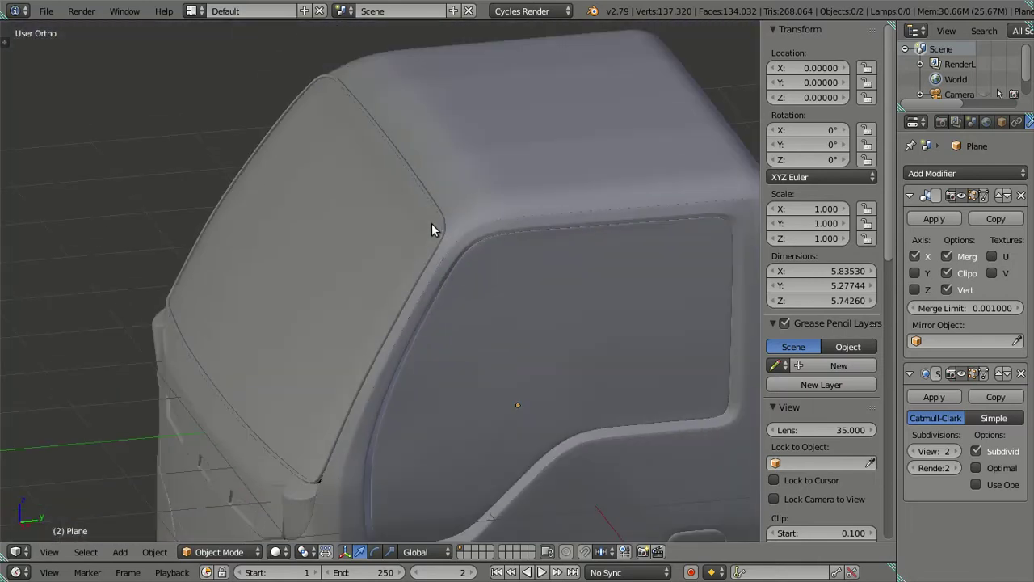
scroll(496, 331, "up", 3)
scroll(496, 331, "down", 3)
mouse_move(423, 280)
middle_mouse_down()
mouse_move(296, 321)
mouse_move(468, 392)
mouse_move(427, 374)
mouse_move(352, 309)
middle_mouse_up()
scroll(388, 339, "up", 3)
key("ctrl+KP_1")
Return to Edit Mode with viewport subdivision at 0 and vertex selection active
scroll(420, 308, "up", 3)
key("Tab")
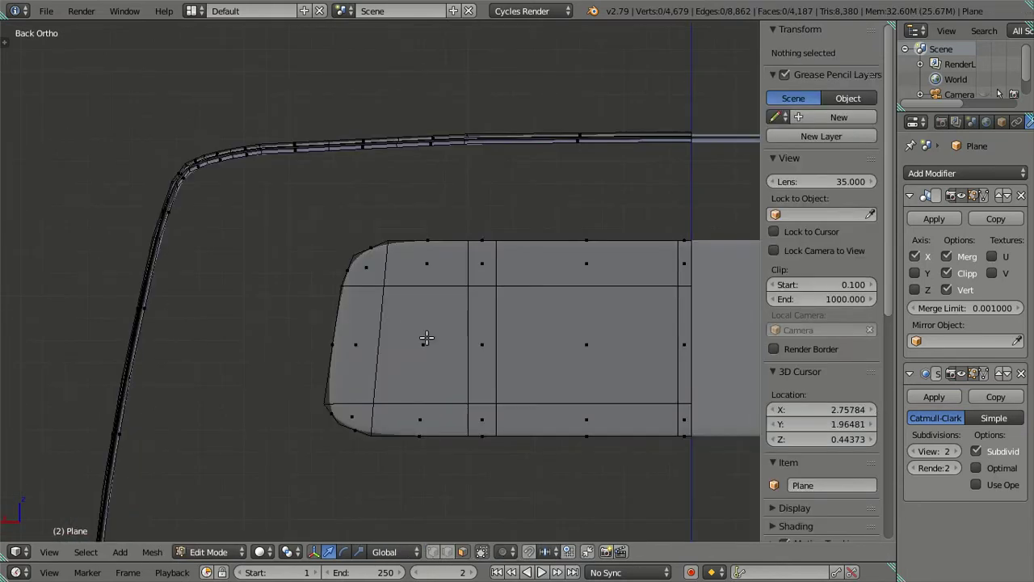
key("a")
key("a")
left_click(914, 451)
left_click(914, 451)
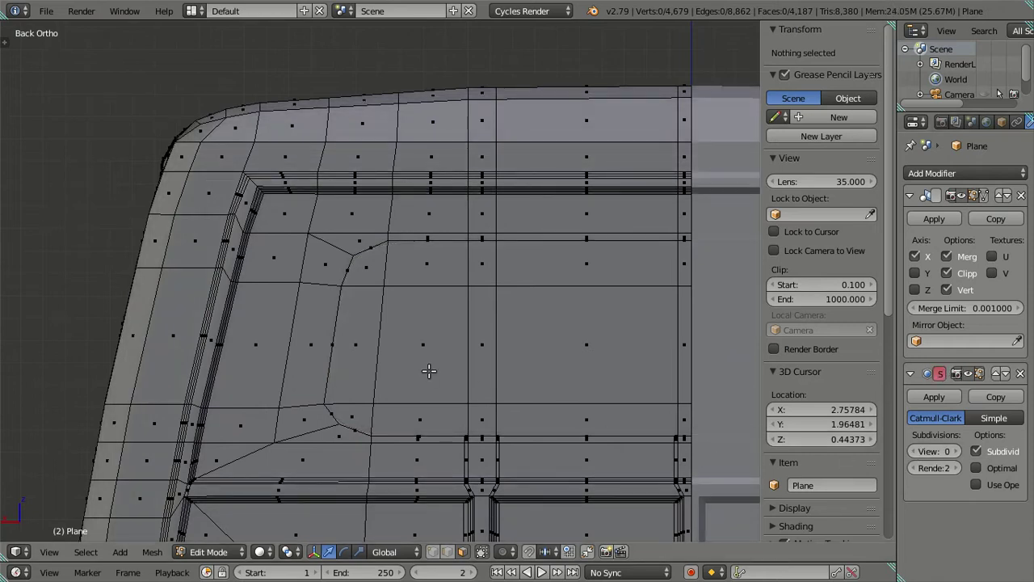
scroll(430, 371, "up", 2)
scroll(357, 270, "down", 2, "ctrl")
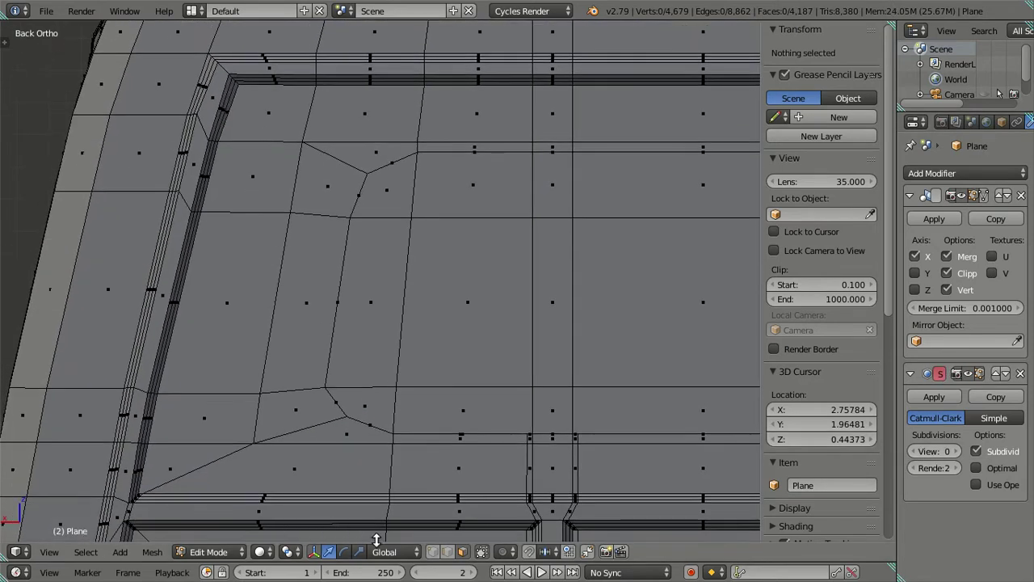
left_click(433, 551)
scroll(340, 431, "up", 2)
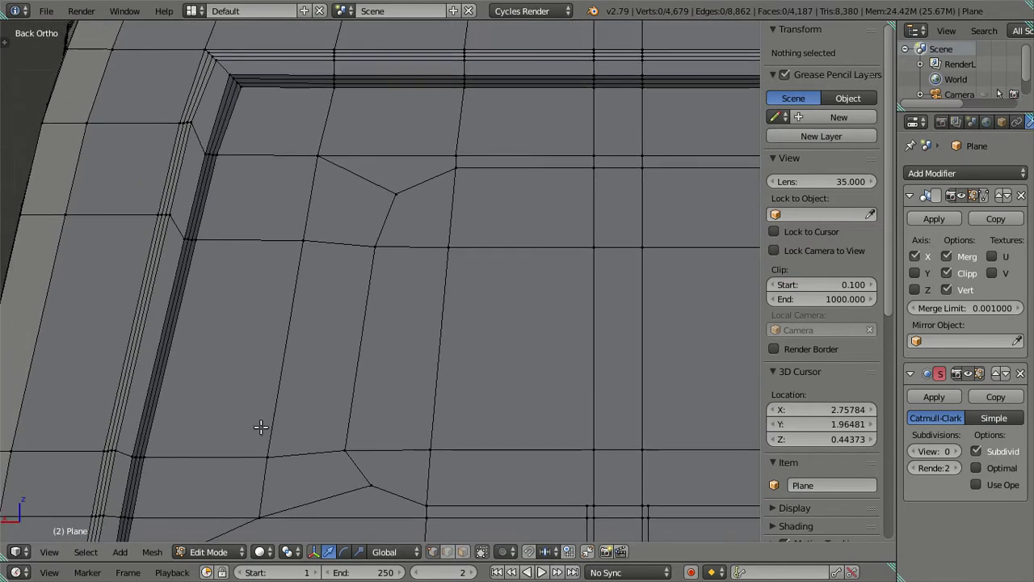
Slide the panel edge's two vertices along X and rotate the edge into alignment
right_click(266, 454)
right_click(302, 244, "shift")
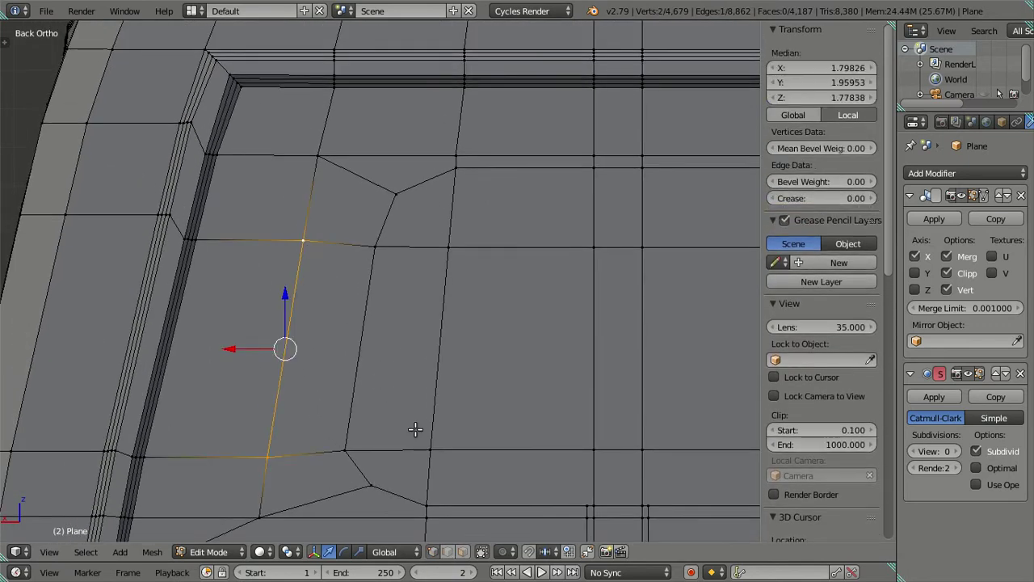
left_click_drag(250, 356, 295, 355)
key("r")
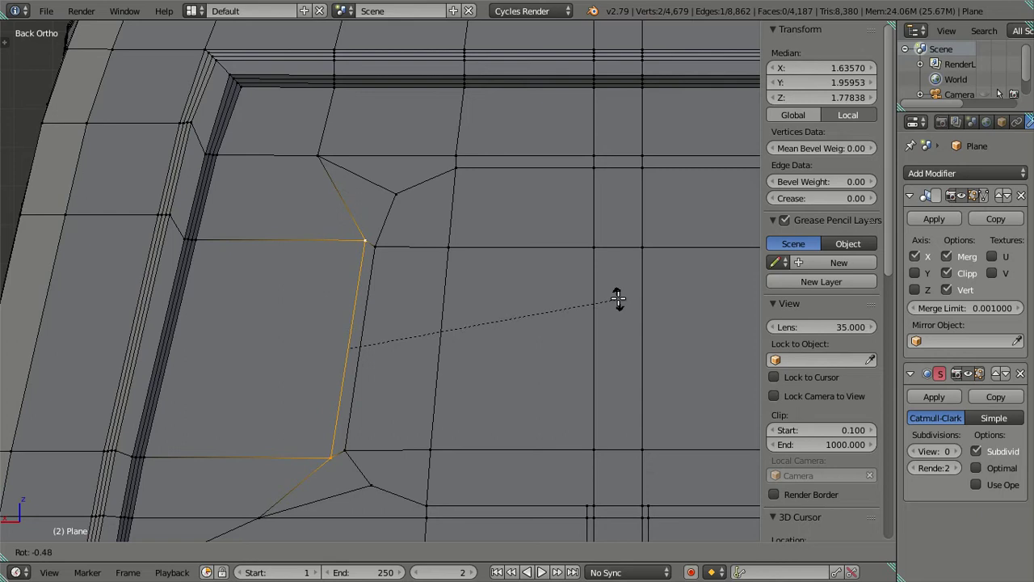
left_click(617, 297)
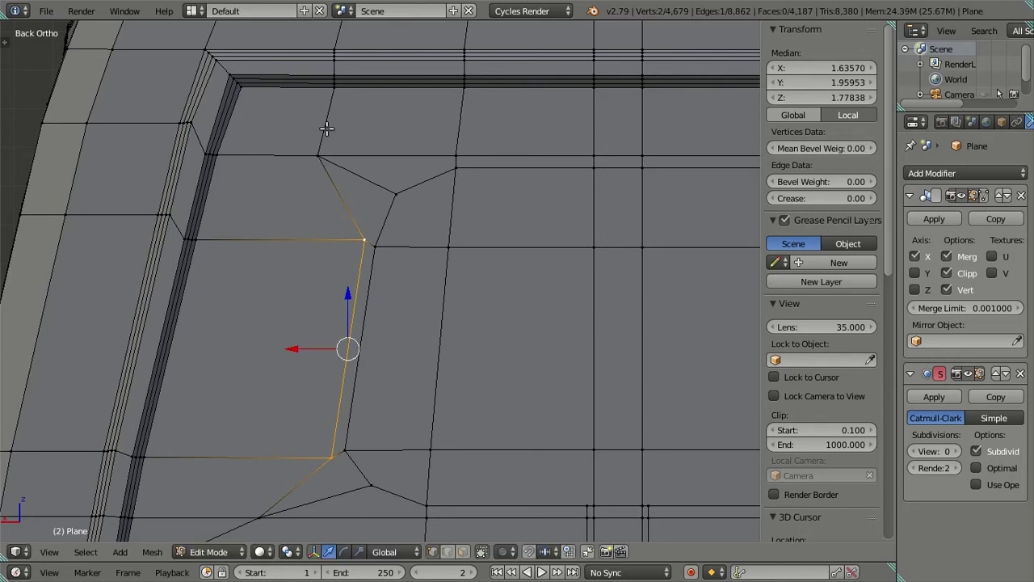
Shift the panel corner vertices along X, nudging the bottom corner sideways and up
right_click(318, 155)
right_click(258, 517, "shift")
mouse_move(238, 340)
left_mouse_down()
mouse_move(303, 348)
mouse_move(307, 425)
left_mouse_up()
right_click(322, 514)
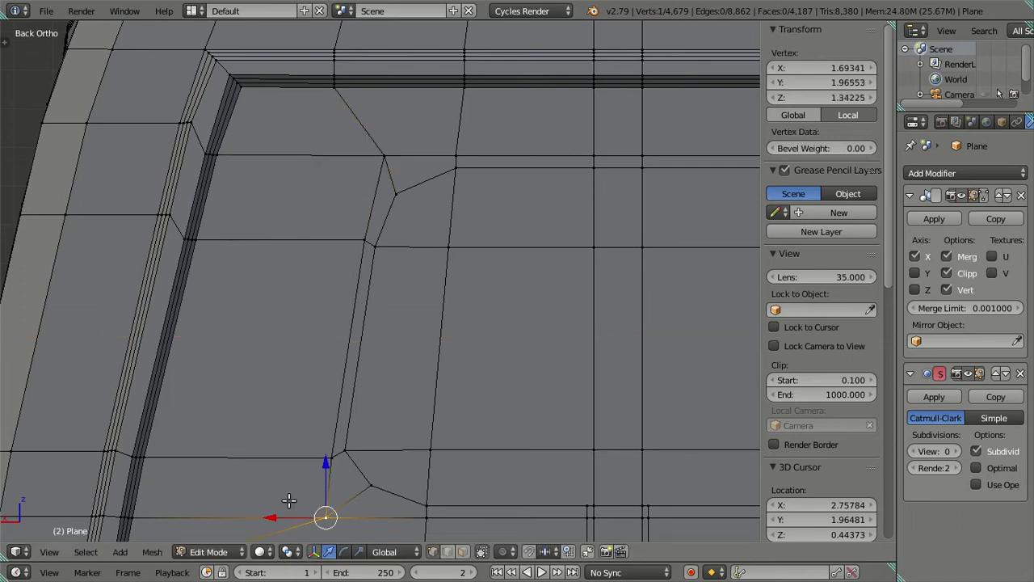
left_click_drag(296, 506, 311, 510)
left_click_drag(352, 466, 319, 500)
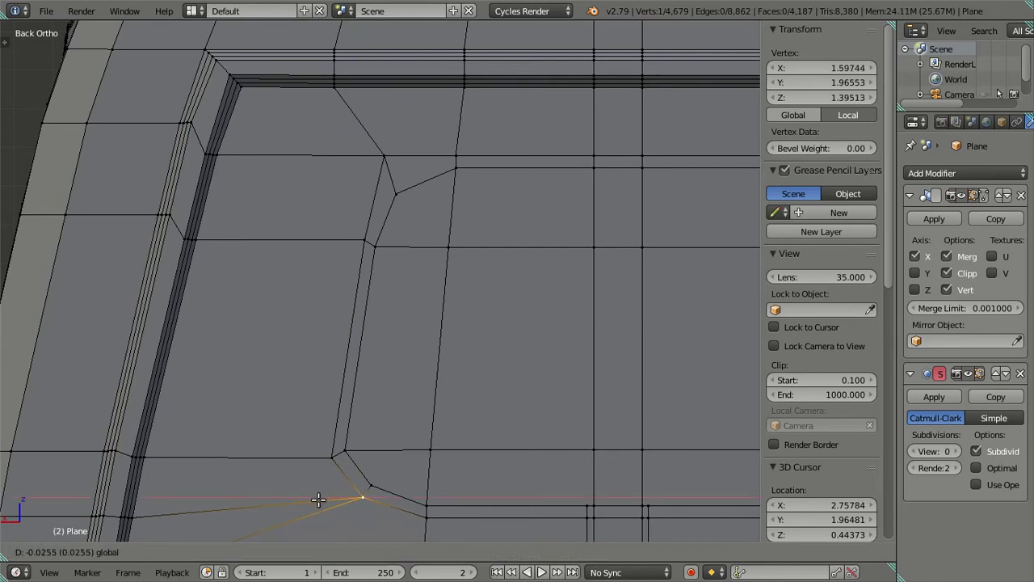
left_click_drag(320, 500, 317, 500)
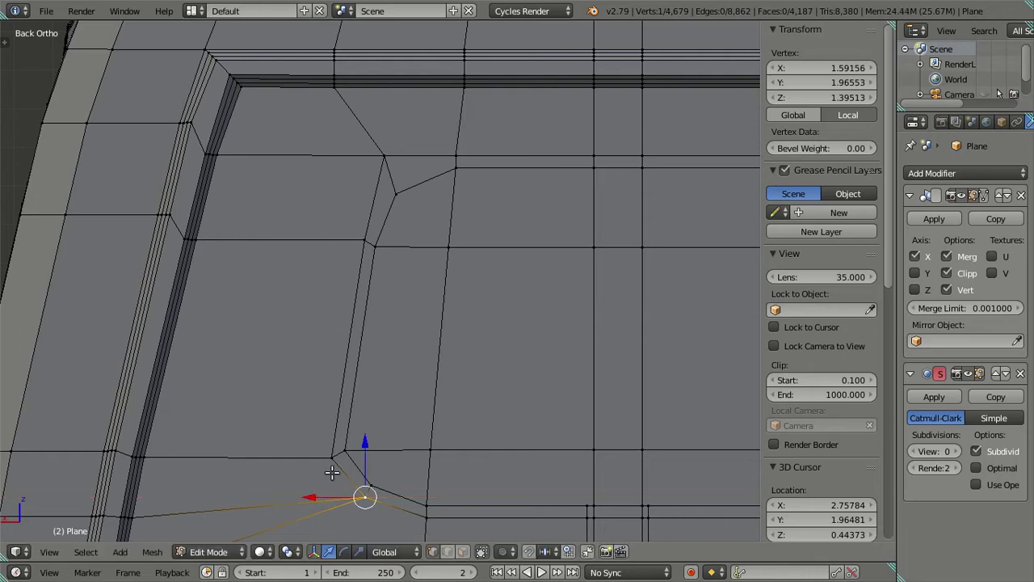
Lower the upper corner vertex and slide it slightly along X
right_click(383, 154)
left_click_drag(385, 110, 390, 130)
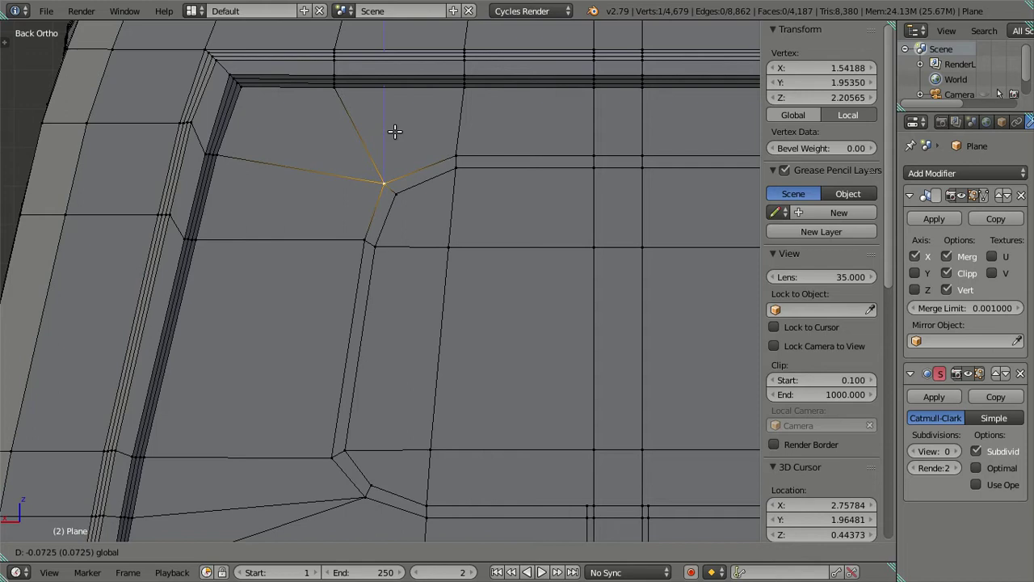
left_click_drag(394, 131, 397, 133)
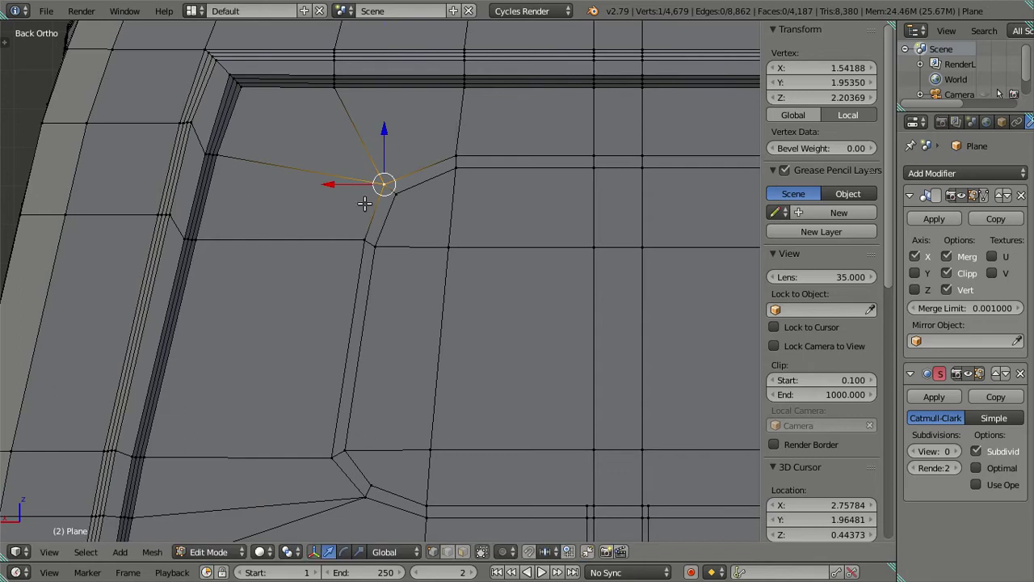
middle_click_drag(358, 203, 362, 281, "shift")
scroll(361, 281, "up", 2)
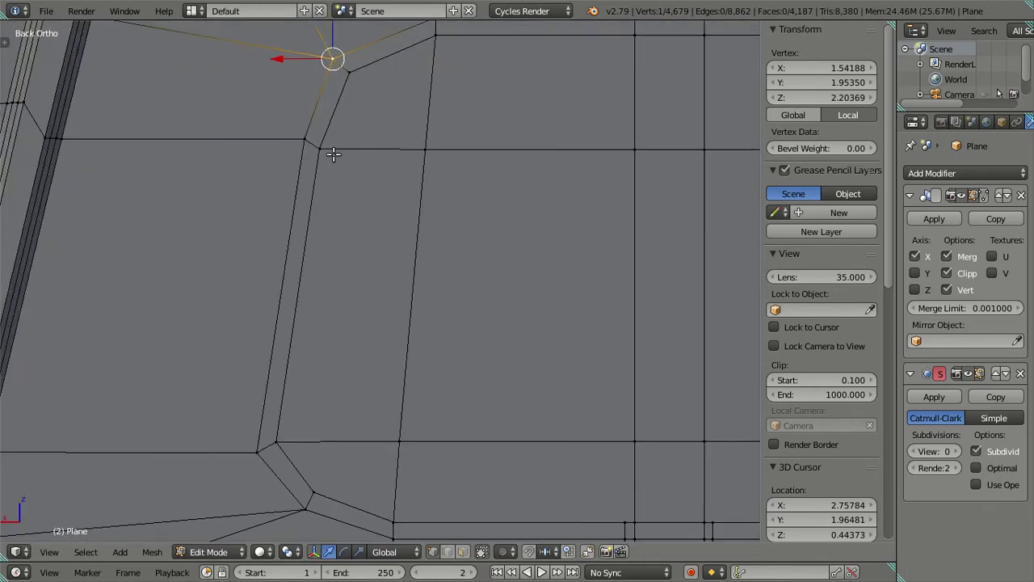
middle_click_drag(332, 154, 310, 187, "shift")
left_click_drag(293, 163, 299, 161)
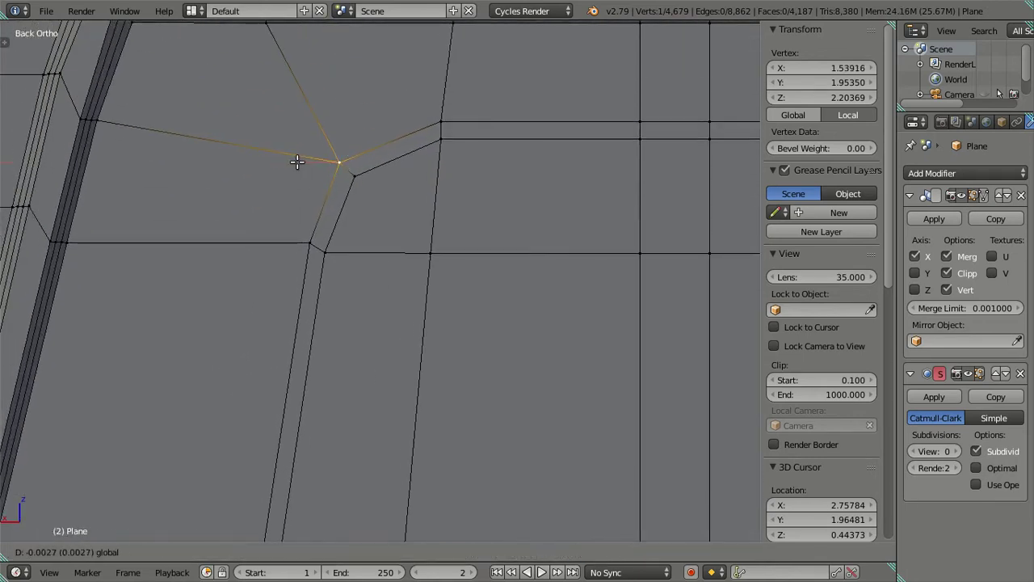
left_click(297, 159)
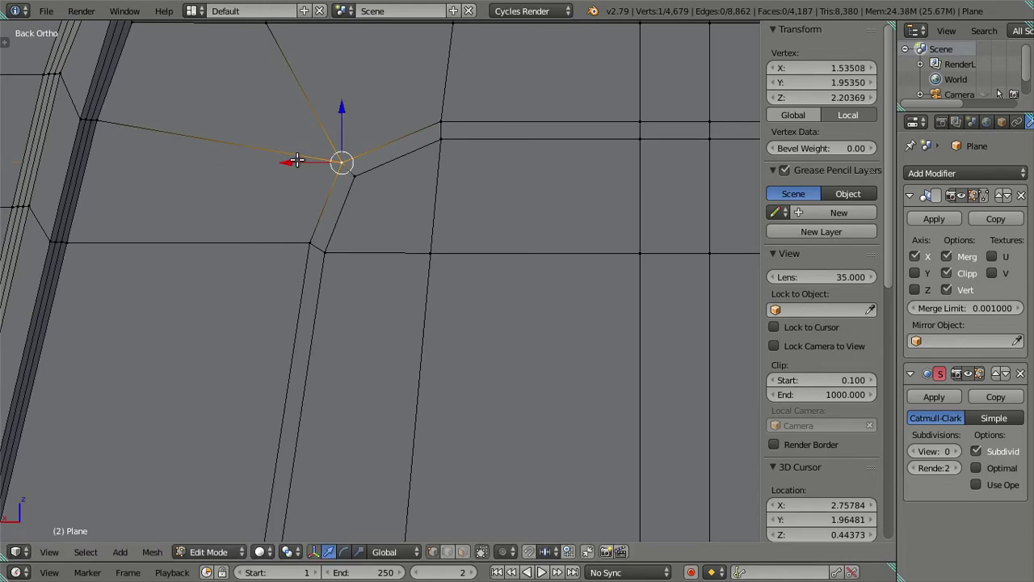
scroll(298, 159, "down", 4)
key("a")
Place the 3D cursor by the lower inner corner and lift that vertex slightly along Z
middle_click_drag(393, 302, 245, 378, "shift")
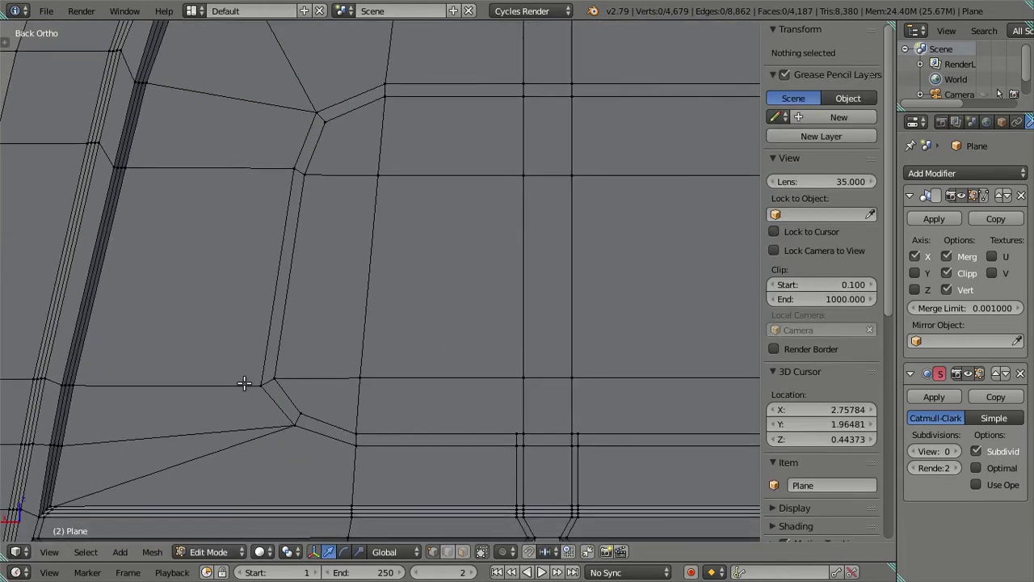
right_click(245, 382)
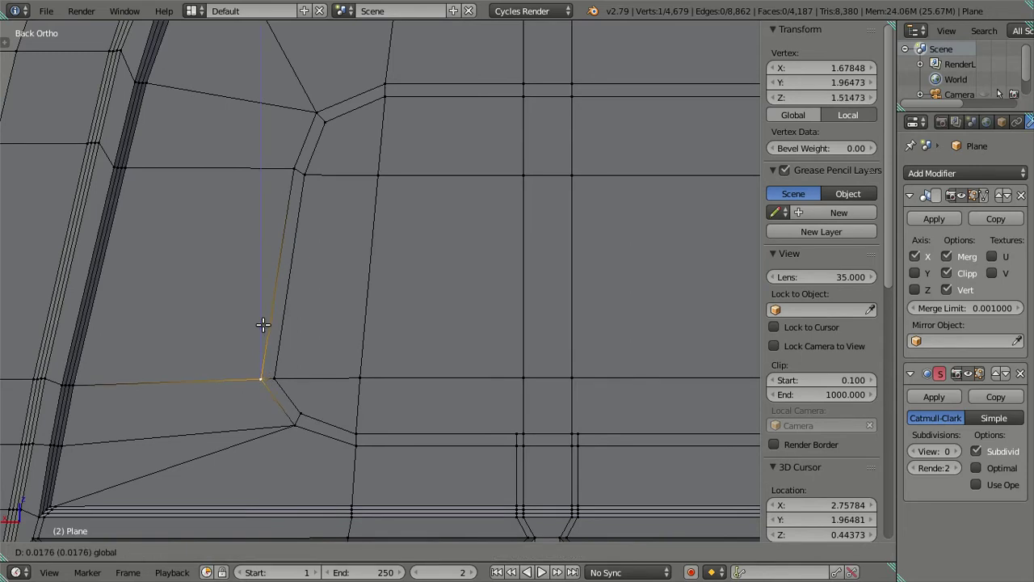
left_click(255, 340)
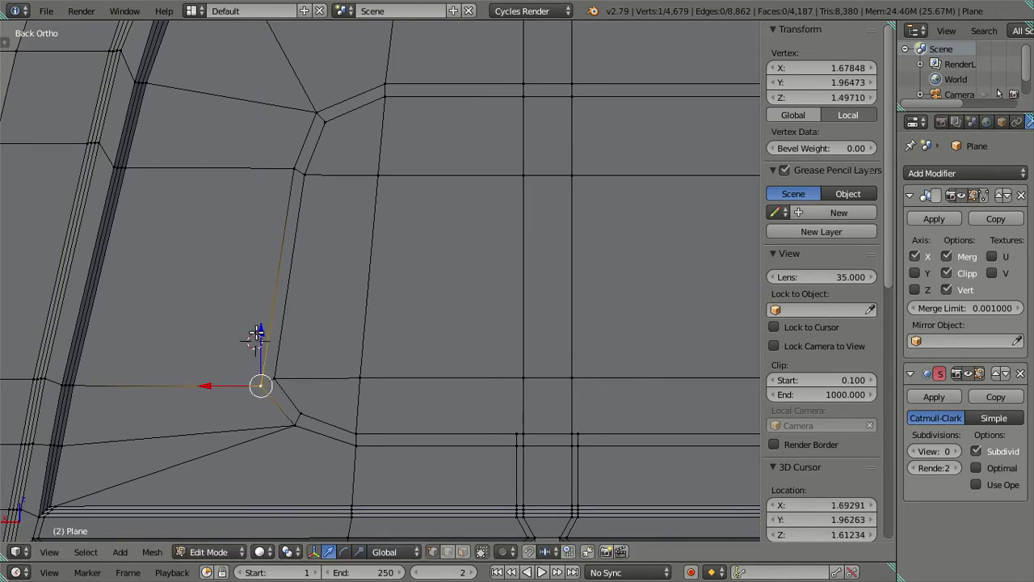
key("g")
key("z")
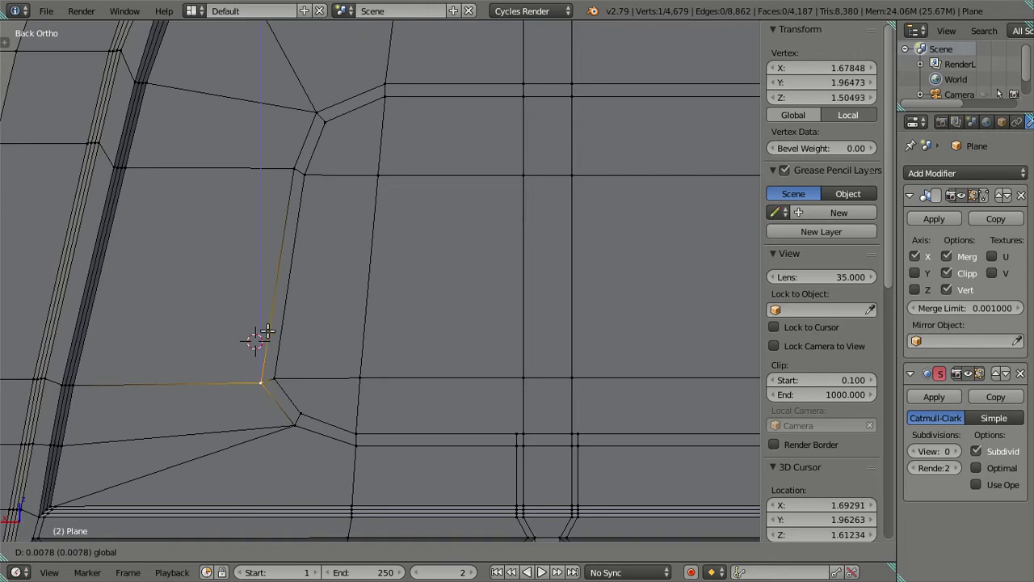
left_click(309, 333)
key("a")
middle_click_drag(367, 340, 284, 349, "shift")
scroll(285, 350, "down", 2)
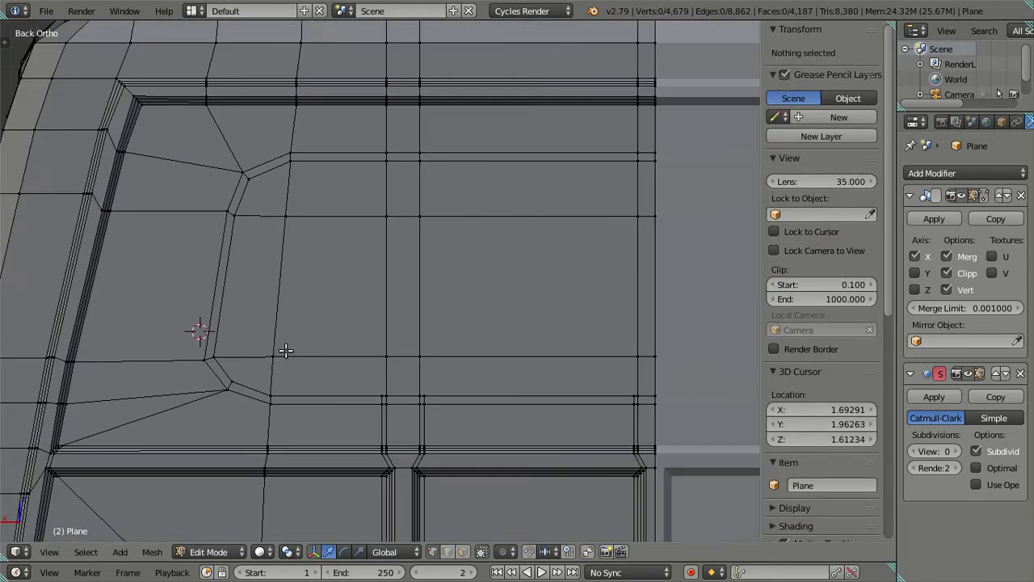
scroll(325, 296, "down", 2)
mouse_move(284, 274)
middle_mouse_down()
mouse_move(549, 307)
mouse_move(575, 299)
mouse_move(566, 312)
middle_mouse_up()
Enable X-ray and duplicate the panel opening's edge loop in place
scroll(566, 312, "up", 2)
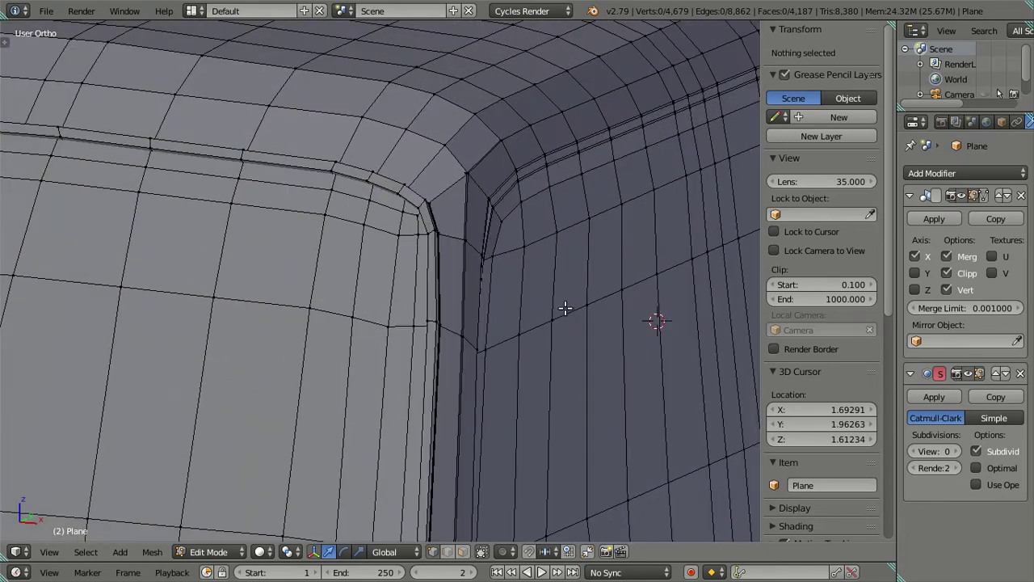
scroll(329, 295, "up", 2)
scroll(321, 291, "up", 2)
mouse_move(321, 291)
middle_mouse_down()
mouse_move(311, 248)
mouse_move(213, 302)
mouse_move(397, 385)
mouse_move(423, 522)
middle_mouse_up()
left_click(463, 553)
middle_click_drag(377, 273, 376, 397)
scroll(337, 457, "up", 3)
mouse_move(338, 457)
middle_mouse_down()
mouse_move(355, 389)
mouse_move(358, 406)
mouse_move(387, 355)
mouse_move(308, 319)
middle_mouse_up()
right_click(378, 402, "alt")
scroll(377, 404, "down", 3)
key("shift+d")
right_click(353, 377)
Hide the linked panel mesh to isolate the copied outline loop
right_click(308, 316)
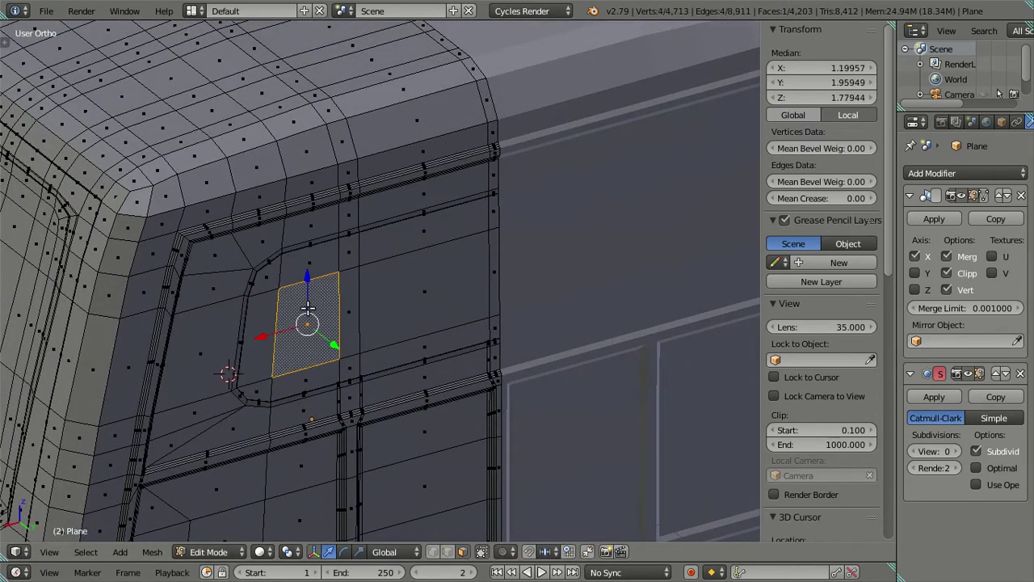
key("l")
Extrude the copied outline strip 0.03 along its normals
key("l")
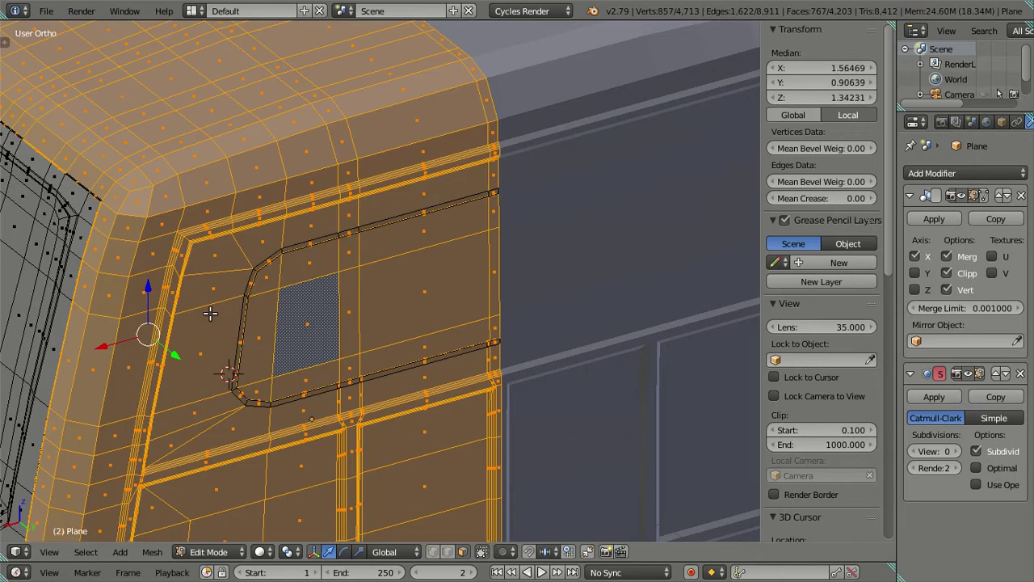
key("h")
mouse_move(250, 324)
middle_mouse_down()
mouse_move(337, 355)
mouse_move(323, 366)
mouse_move(328, 275)
mouse_move(411, 295)
middle_mouse_up()
right_click(312, 357)
key("l")
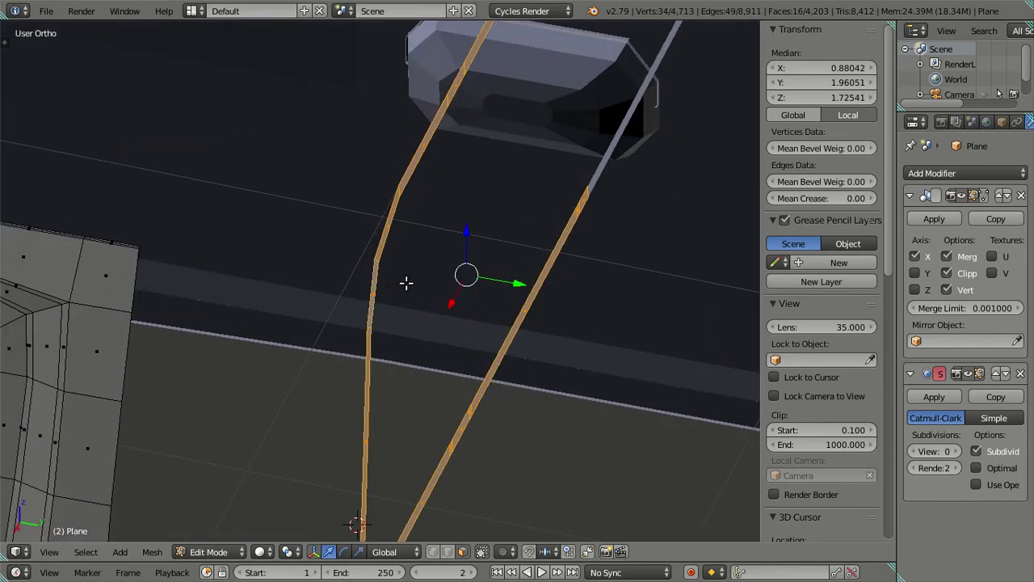
key("e")
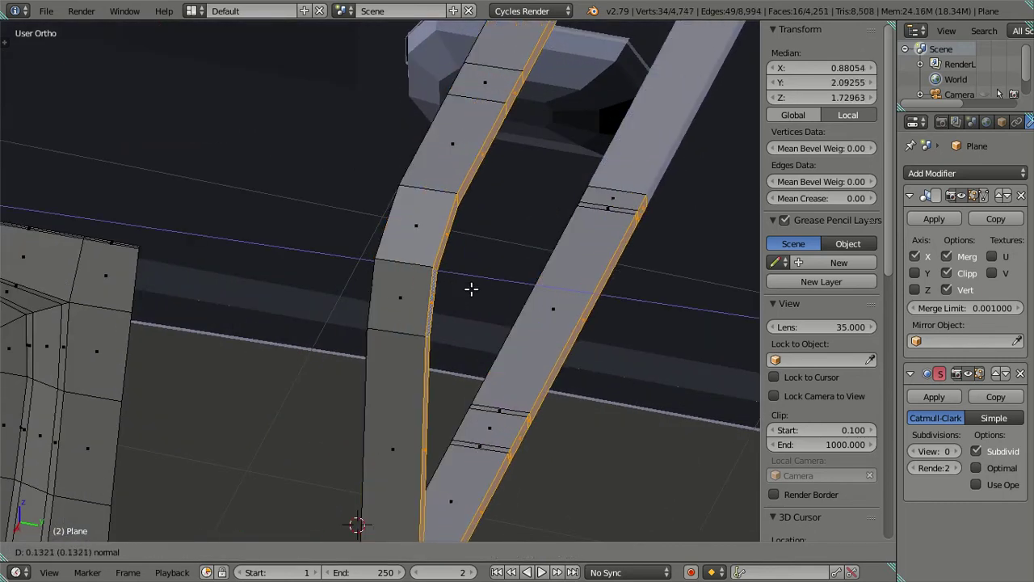
type("0.03")
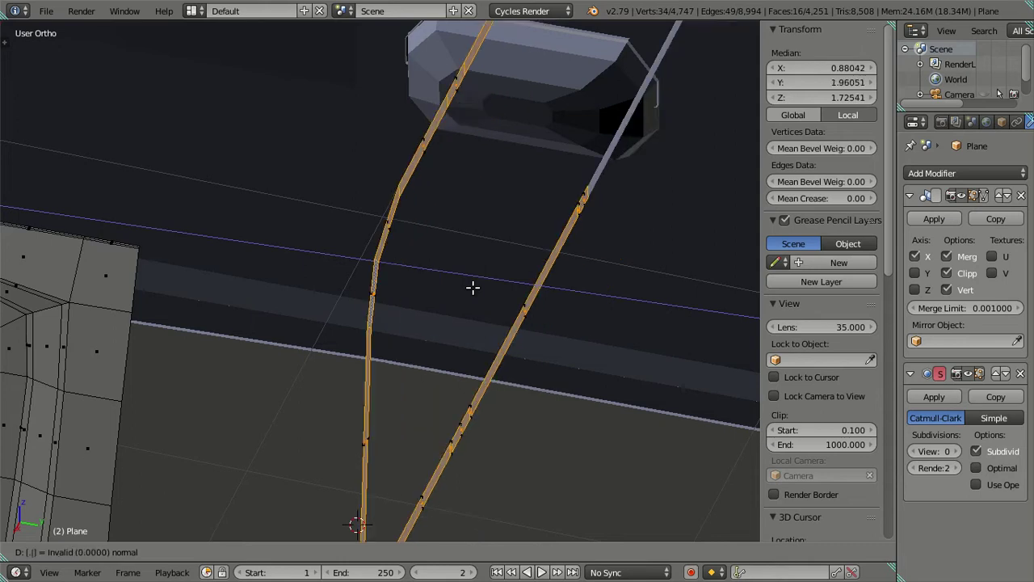
key("Return")
Delete the face loop at the strip's bend and return to Object Mode
mouse_move(473, 282)
middle_mouse_down()
mouse_move(495, 284)
mouse_move(492, 293)
middle_mouse_up()
key("a")
scroll(520, 270, "up", 4)
scroll(573, 270, "down", 3)
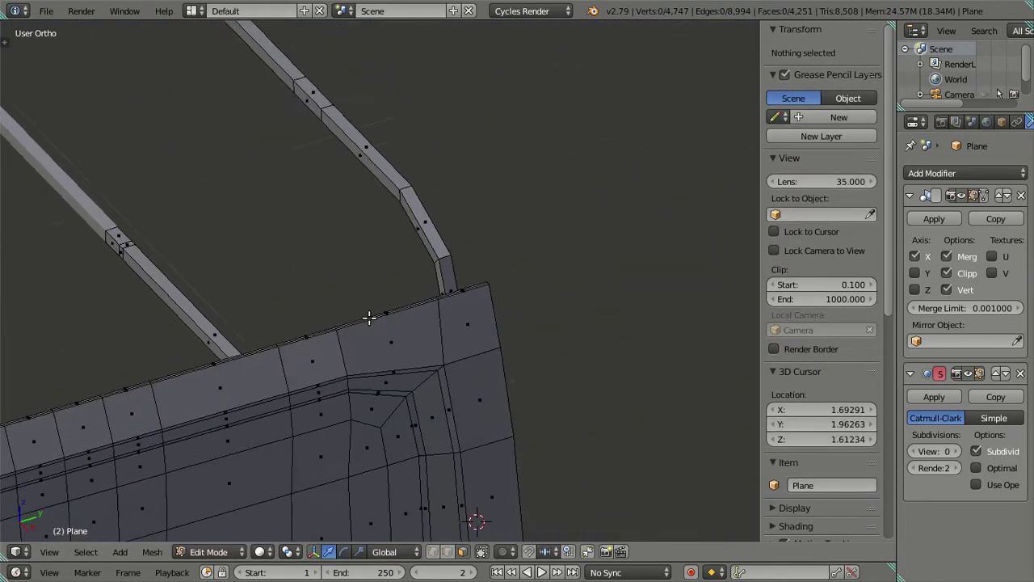
middle_click_drag(573, 270, 418, 295)
scroll(499, 268, "up", 2)
scroll(516, 310, "up", 2)
left_click(515, 310, "alt")
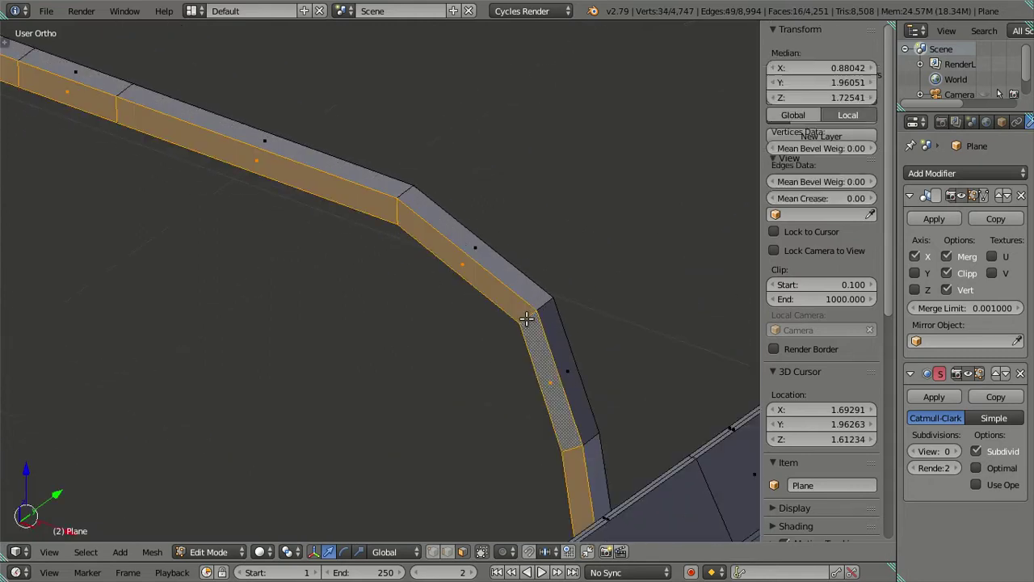
key("x")
left_click(566, 286)
scroll(530, 286, "down", 2)
scroll(529, 286, "down", 2)
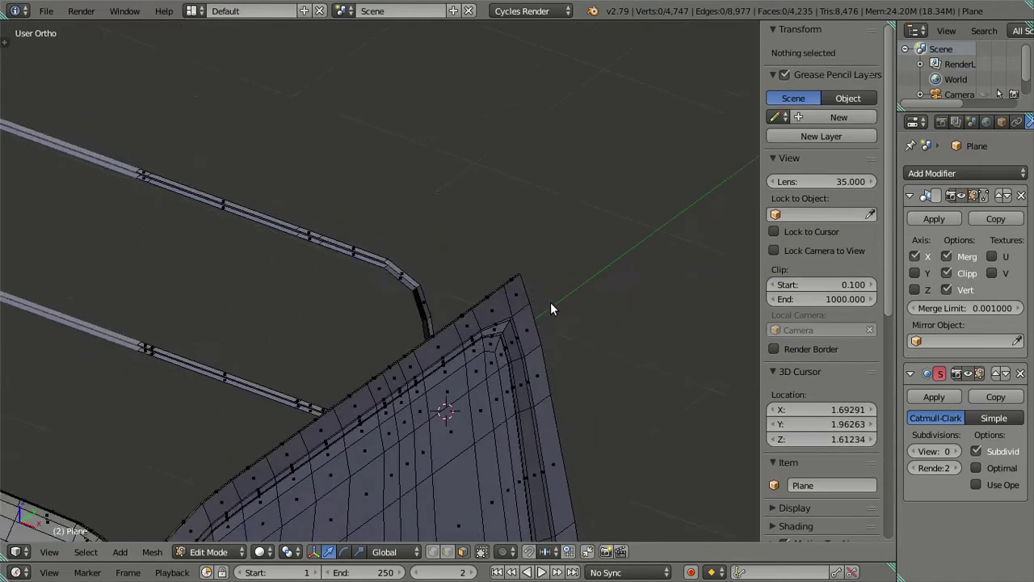
key("Tab")
middle_click_drag(550, 302, 375, 306)
scroll(362, 295, "up", 1)
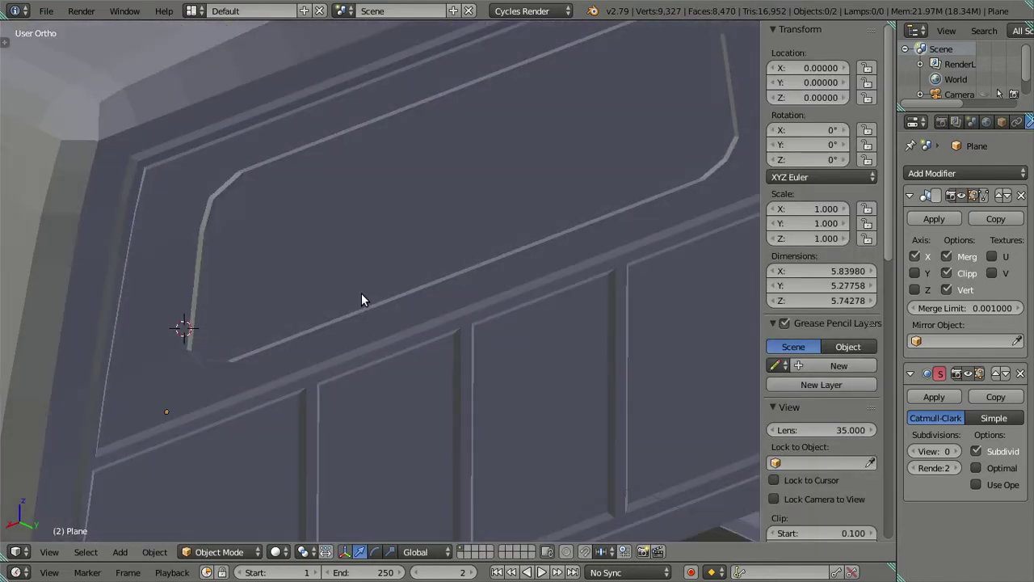
Preview the cab at subdivision level 2 against the side reference photo in Right Ortho
double_click(955, 449)
mouse_move(319, 327)
middle_mouse_down()
mouse_move(301, 292)
mouse_move(312, 339)
mouse_move(235, 320)
mouse_move(388, 339)
middle_mouse_up()
scroll(300, 293, "down", 1)
scroll(292, 285, "down", 4)
key("KP_3")
scroll(374, 363, "up", 4)
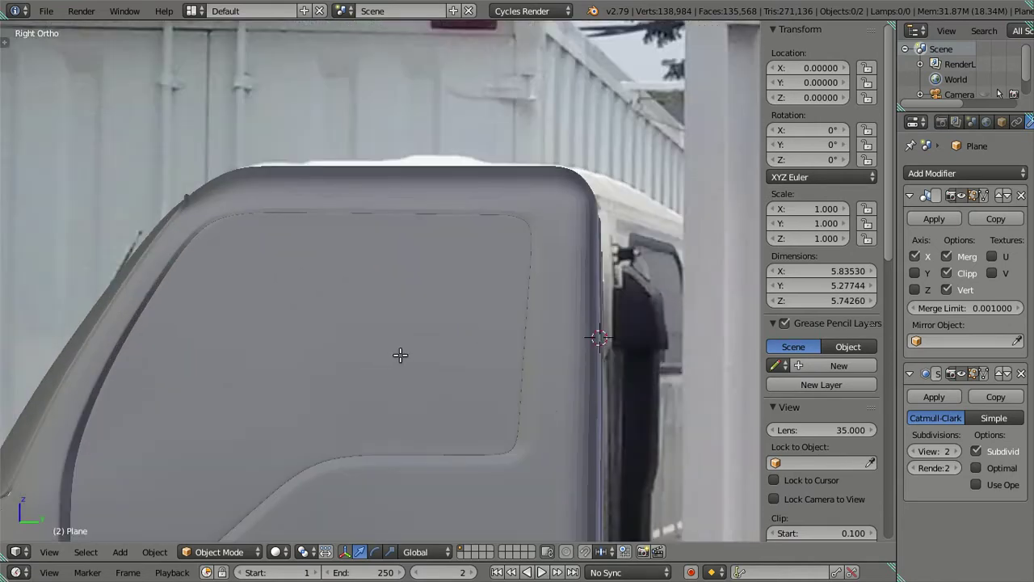
Back in Edit Mode, drop viewport subdivision to 0 and select the door-window edge loop
key("Tab")
left_click(914, 450)
left_click(914, 451)
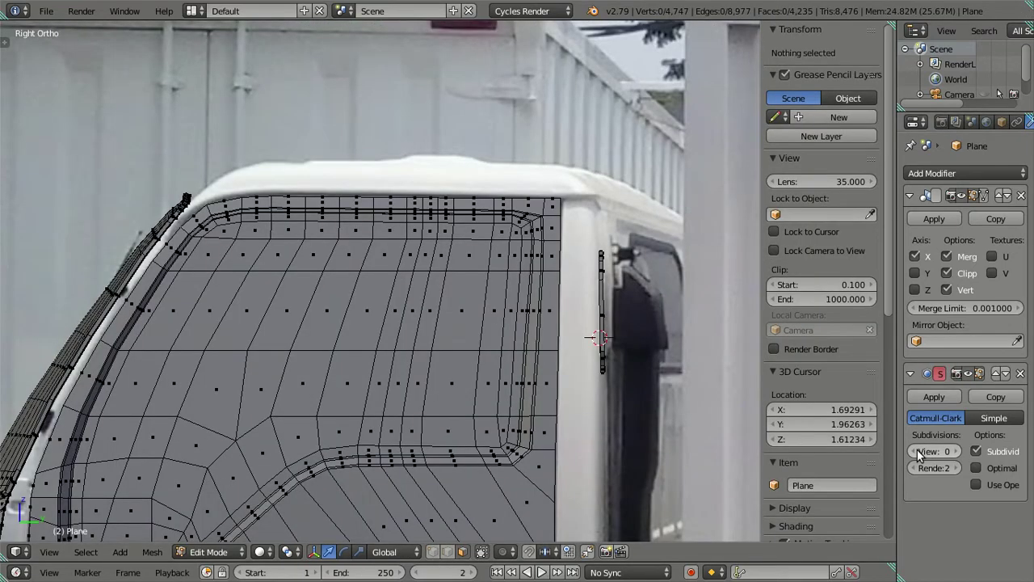
scroll(606, 280, "up", 1)
scroll(462, 354, "up", 2)
scroll(287, 341, "up", 1)
scroll(287, 340, "up", 1)
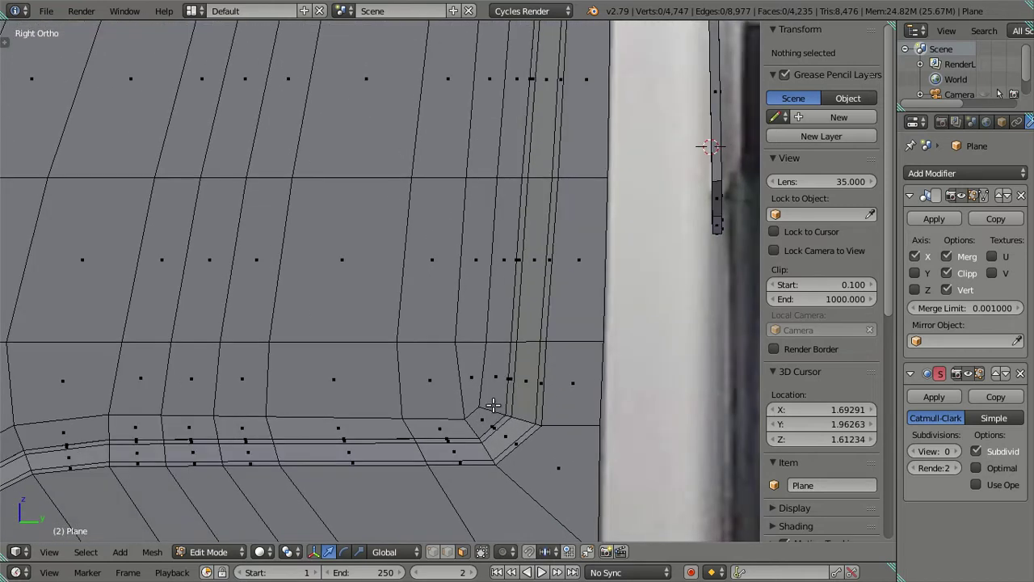
right_click(493, 408, "alt")
scroll(480, 408, "down", 5)
Copy the door-window loop in place, then select and hide the linked door panel surface
key("e")
key("Escape")
right_click(346, 387)
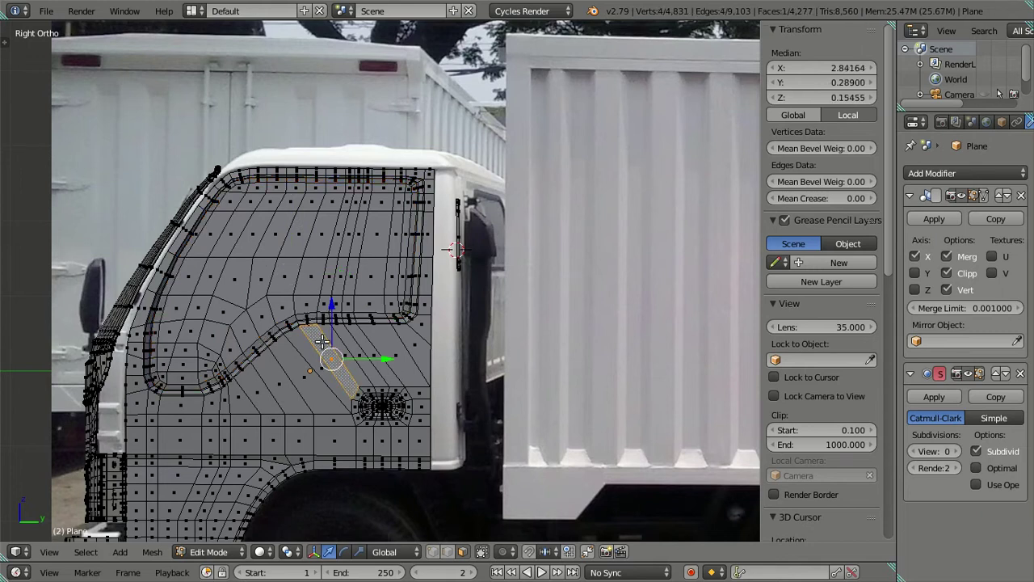
scroll(324, 342, "up", 3)
right_click(338, 273)
key("l")
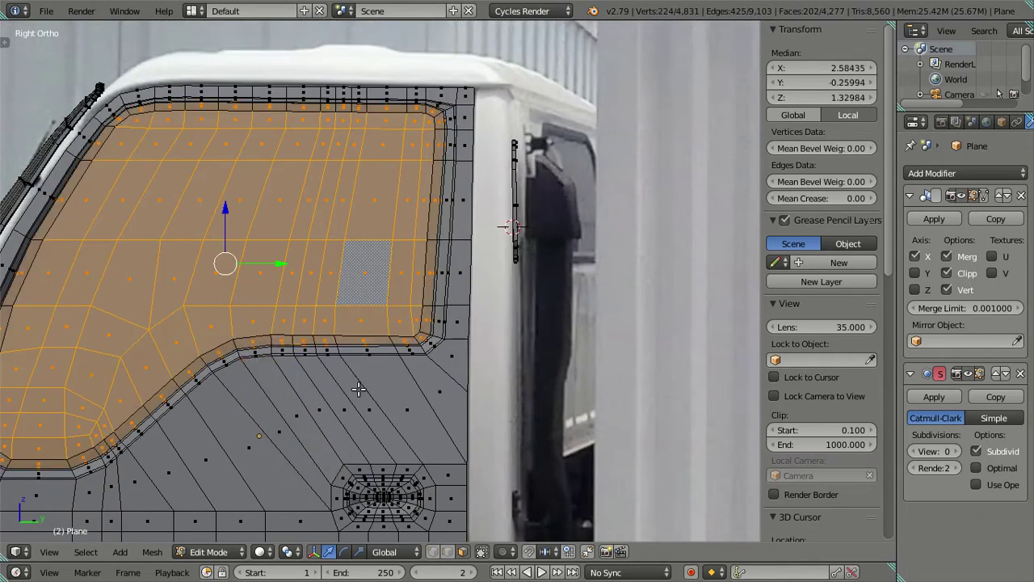
key("l")
scroll(361, 407, "down", 2)
scroll(360, 406, "down", 1)
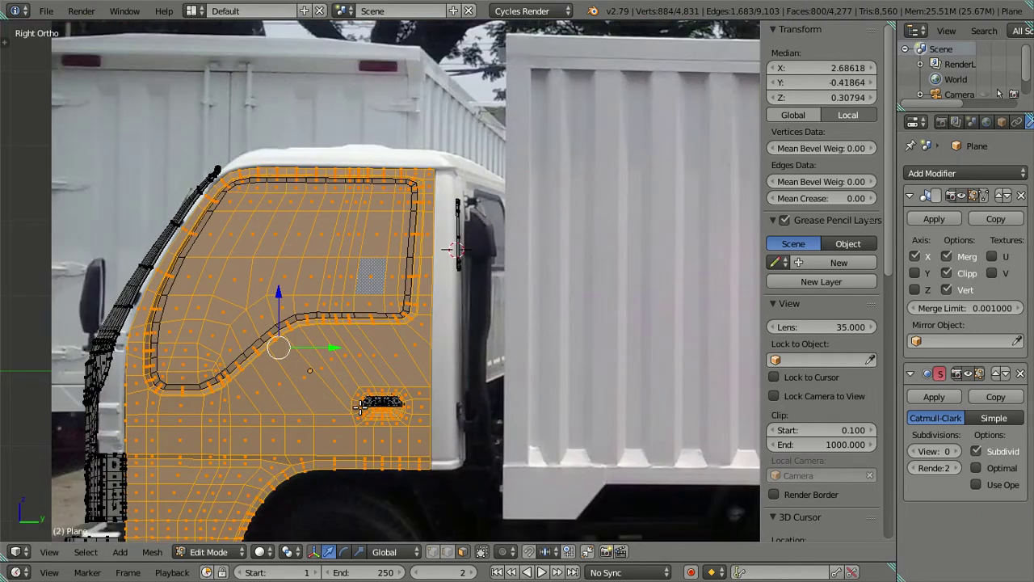
key("h")
Orbit around the isolated window outline strip, then return to the Right side view
scroll(360, 407, "up", 2)
scroll(420, 394, "up", 1)
scroll(479, 380, "up", 1)
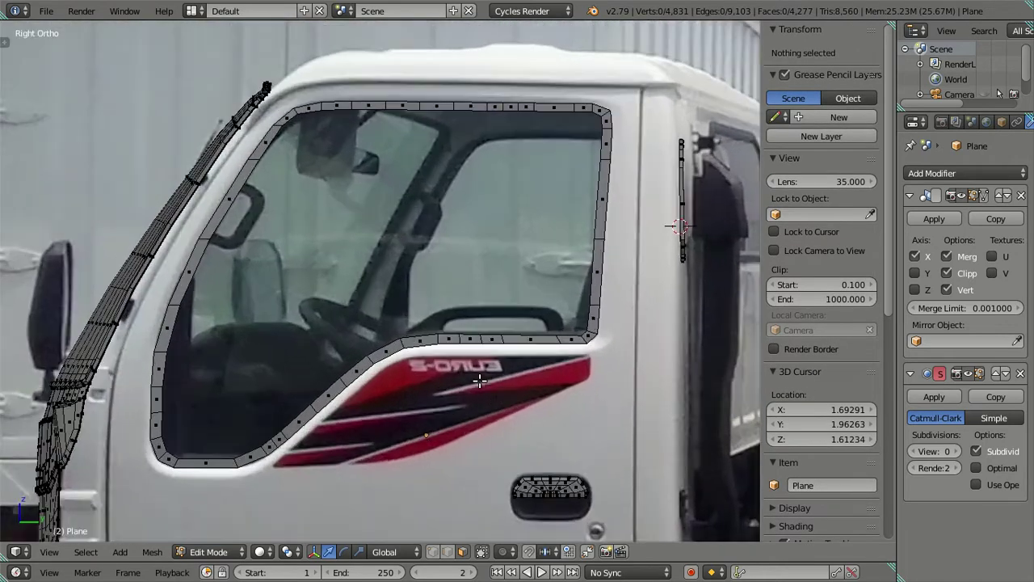
scroll(479, 380, "up", 1)
middle_click_drag(367, 184, 341, 212, "shift")
mouse_move(442, 218)
middle_mouse_down()
mouse_move(370, 226)
mouse_move(352, 213)
mouse_move(469, 247)
mouse_move(501, 334)
mouse_move(381, 288)
middle_mouse_up()
key("KP_3")
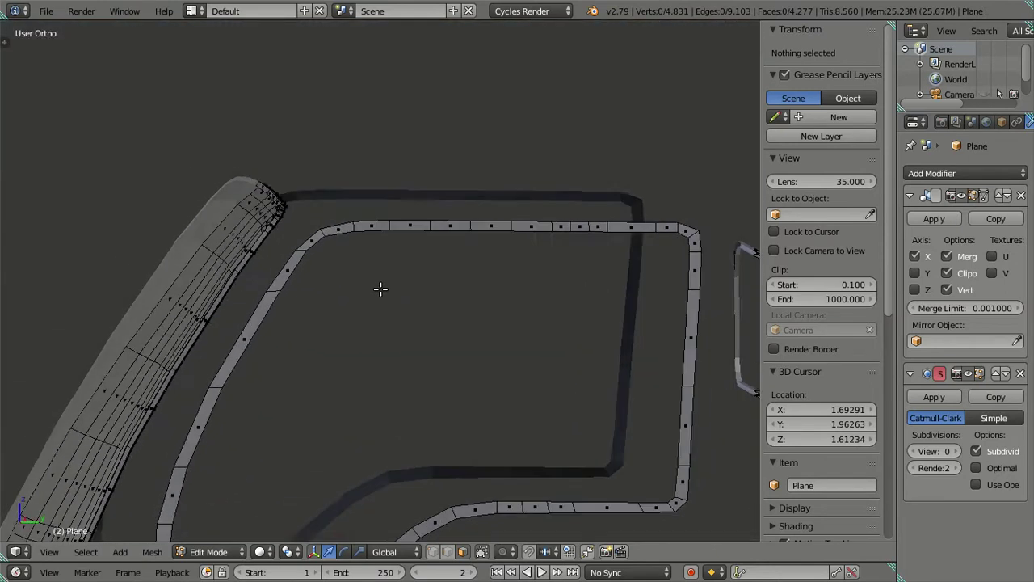
In the side view, move and rotate the frame's top corner edge onto the photo's window line
key("KP_3")
scroll(308, 249, "up", 3)
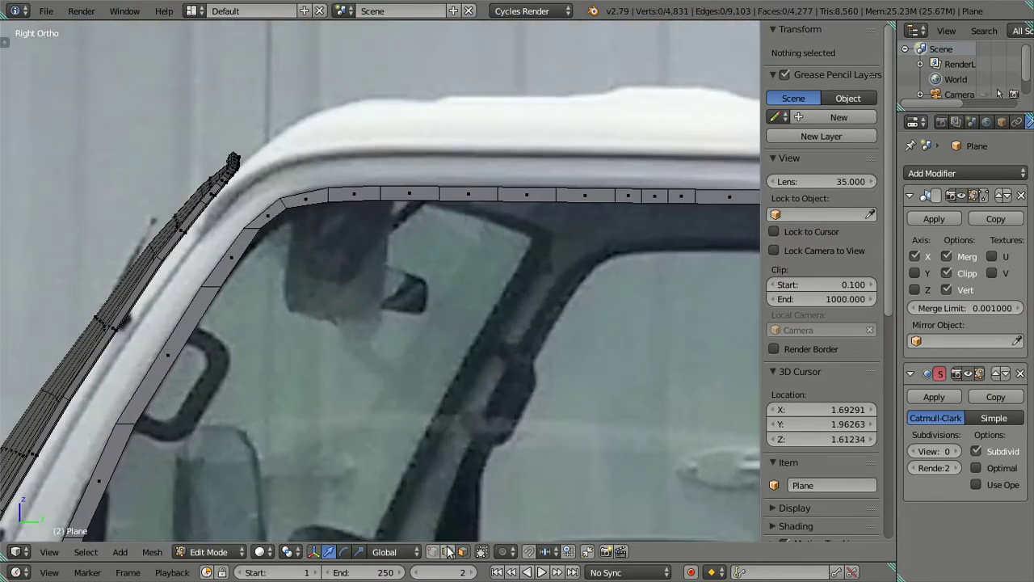
scroll(308, 301, "up", 2)
right_click(302, 326)
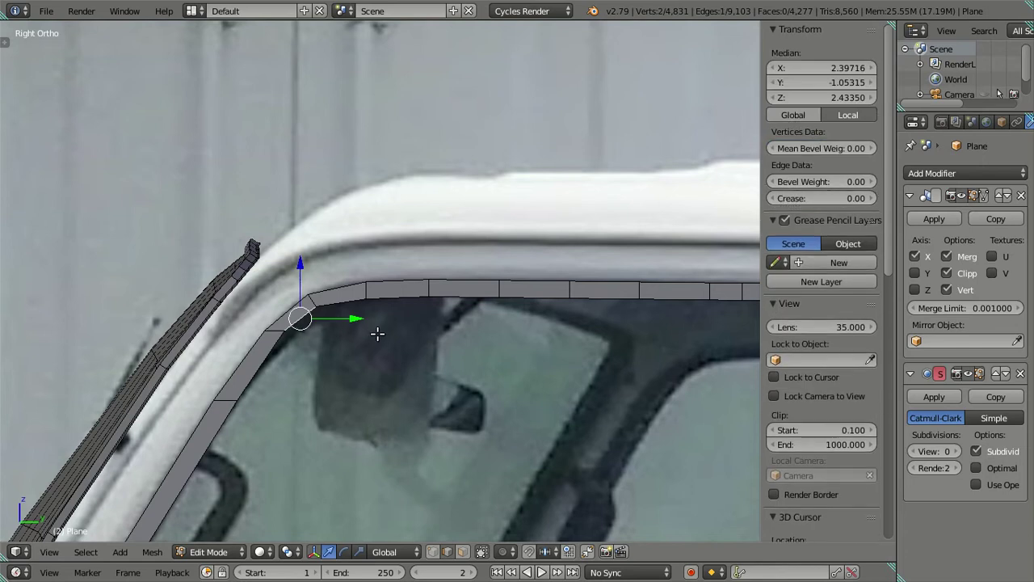
key("s")
right_click(440, 350)
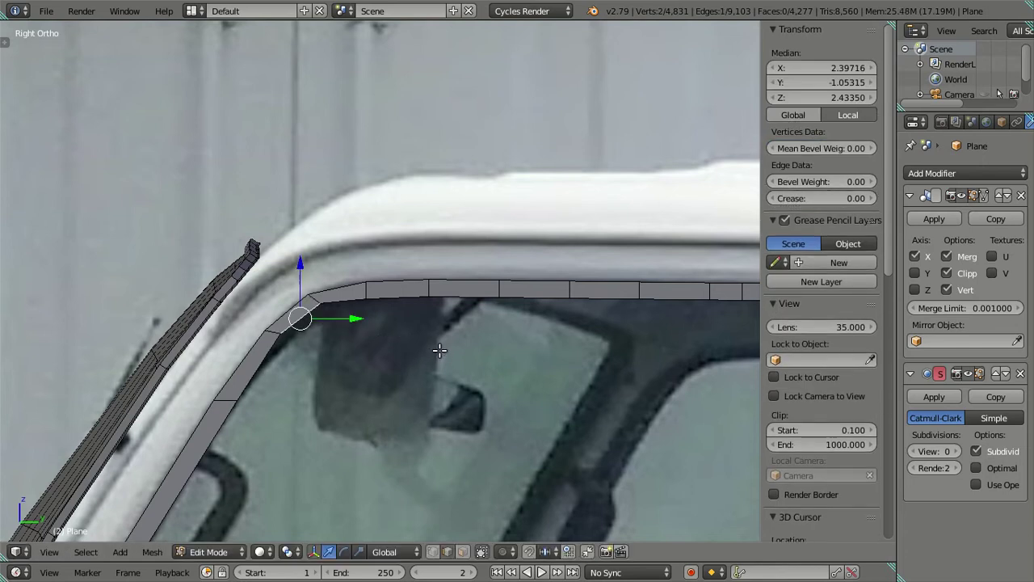
key("g")
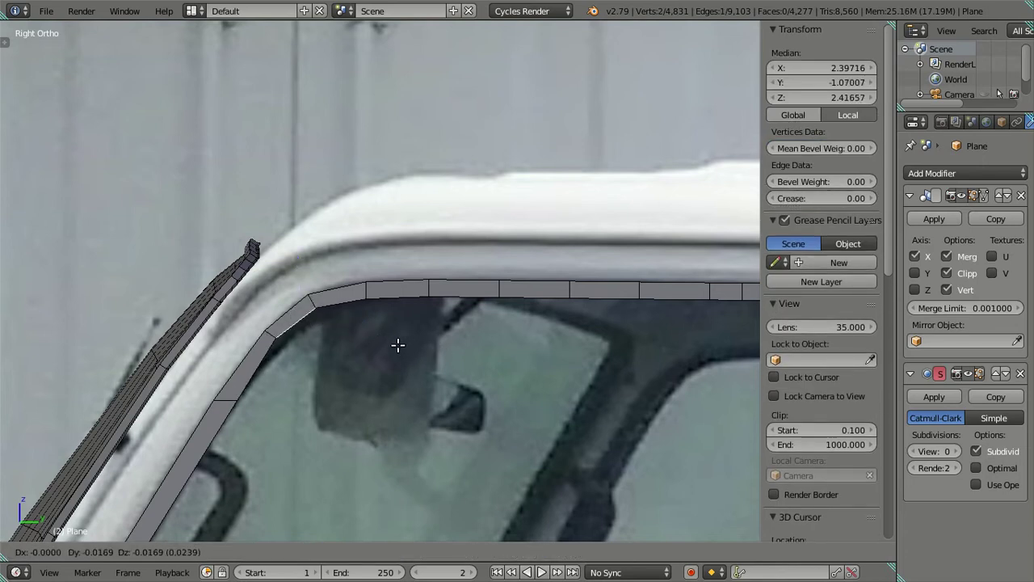
left_click(409, 345)
key("r")
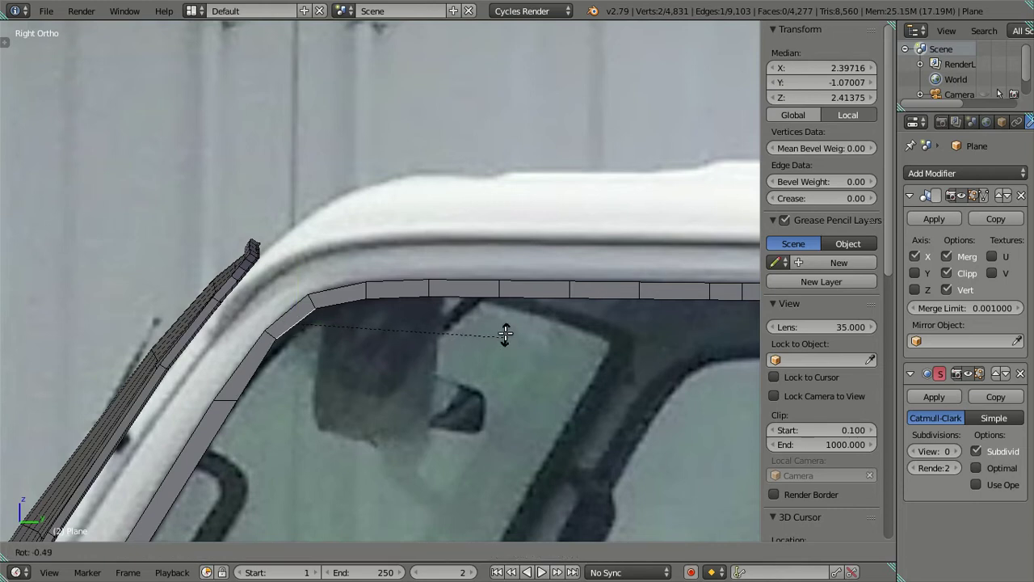
left_click(504, 325)
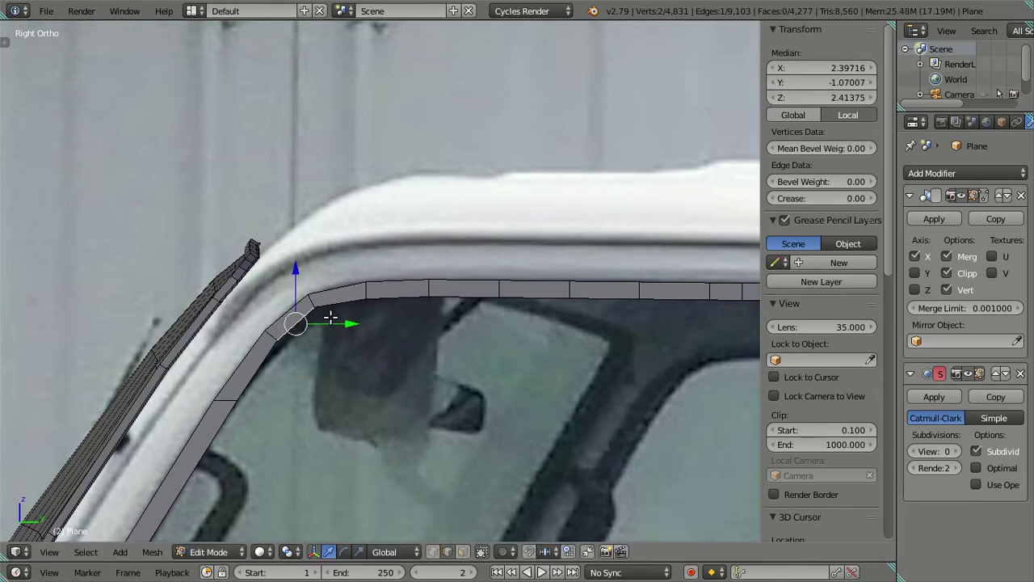
key("g")
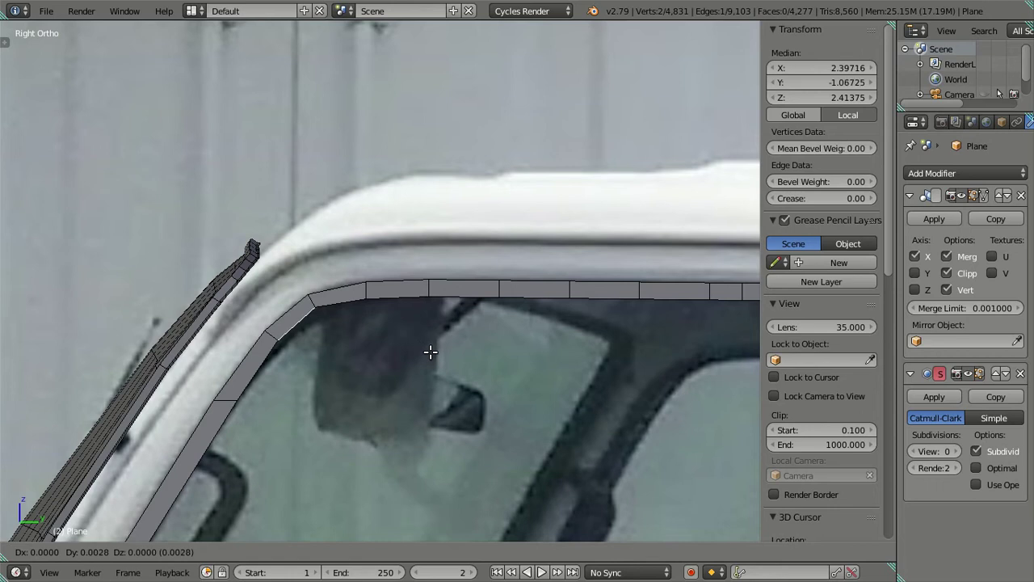
left_click(466, 353)
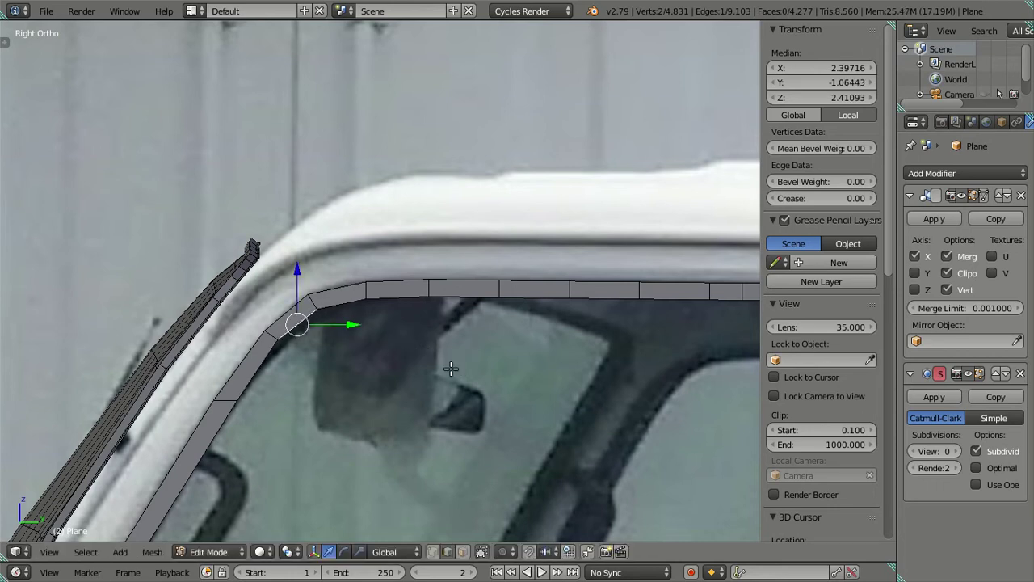
Move the frame's lower-rear corner edge into place against the reference photo
scroll(384, 345, "down", 2)
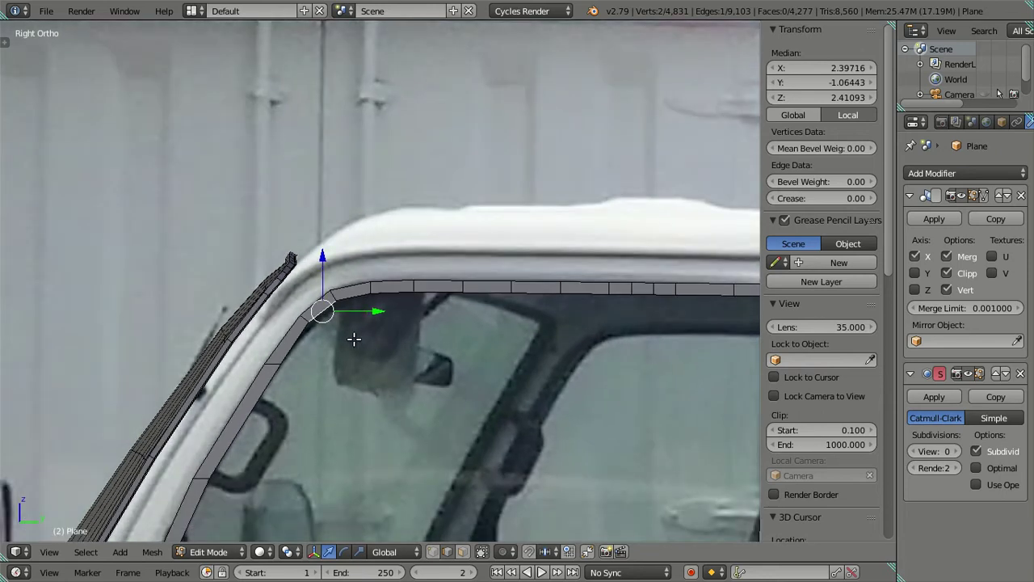
scroll(372, 337, "up", 2)
scroll(412, 338, "up", 2)
key("r")
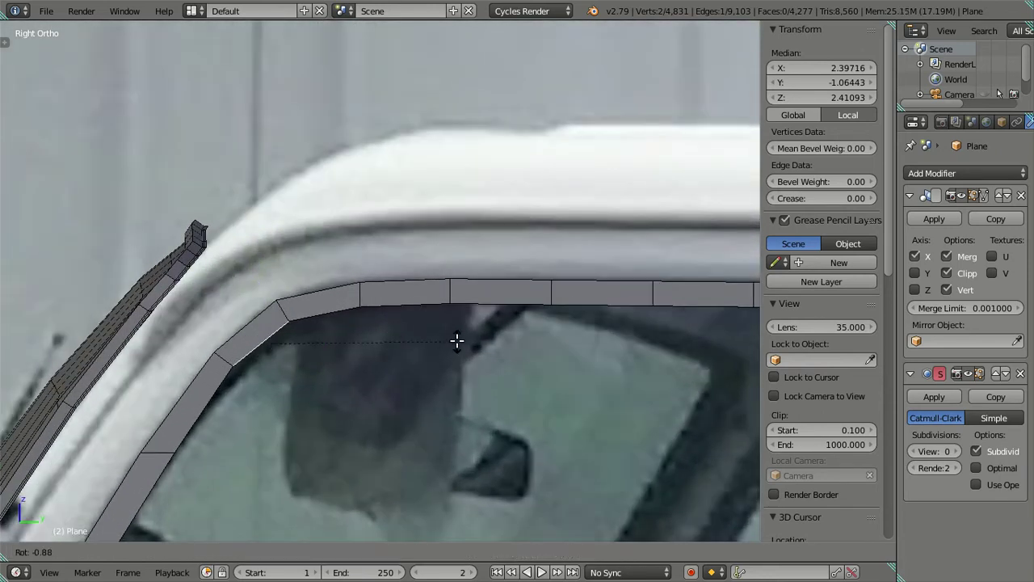
key("Escape")
scroll(334, 351, "down", 1)
key("a")
scroll(340, 347, "down", 2)
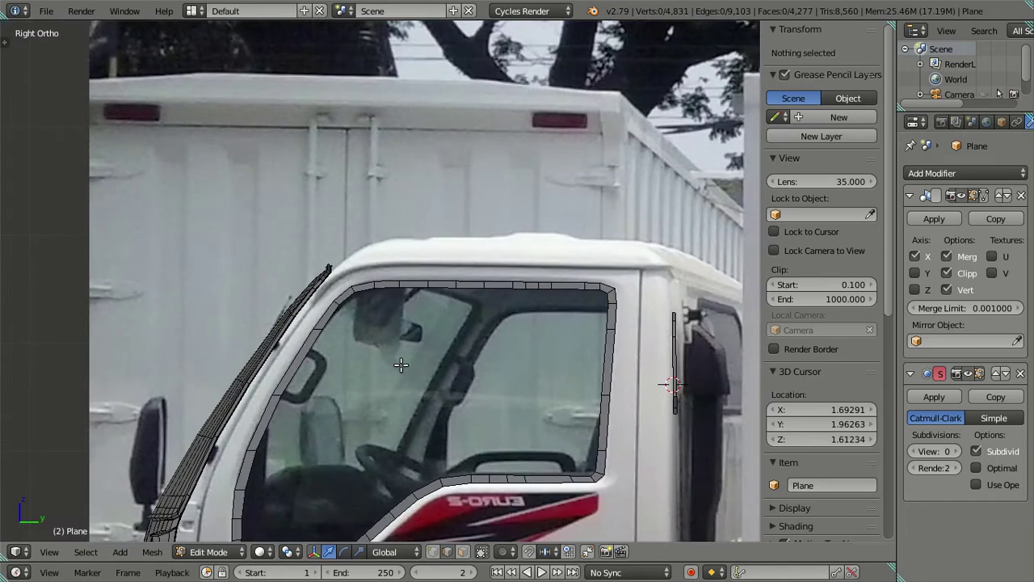
middle_click_drag(378, 351, 378, 286, "shift")
middle_click_drag(430, 345, 439, 282, "shift")
scroll(439, 282, "up", 3)
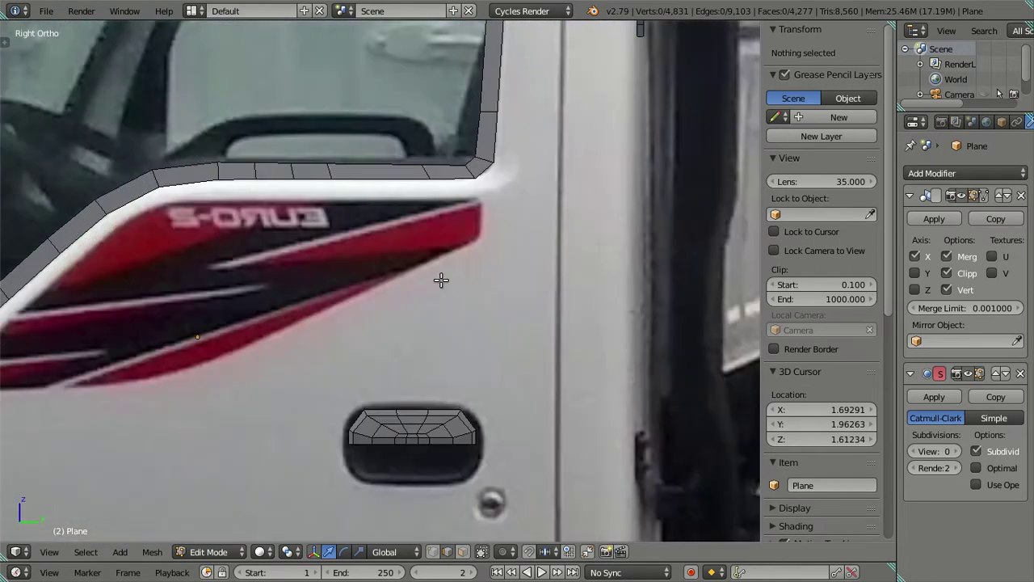
scroll(434, 466, "up", 3)
right_click(462, 370)
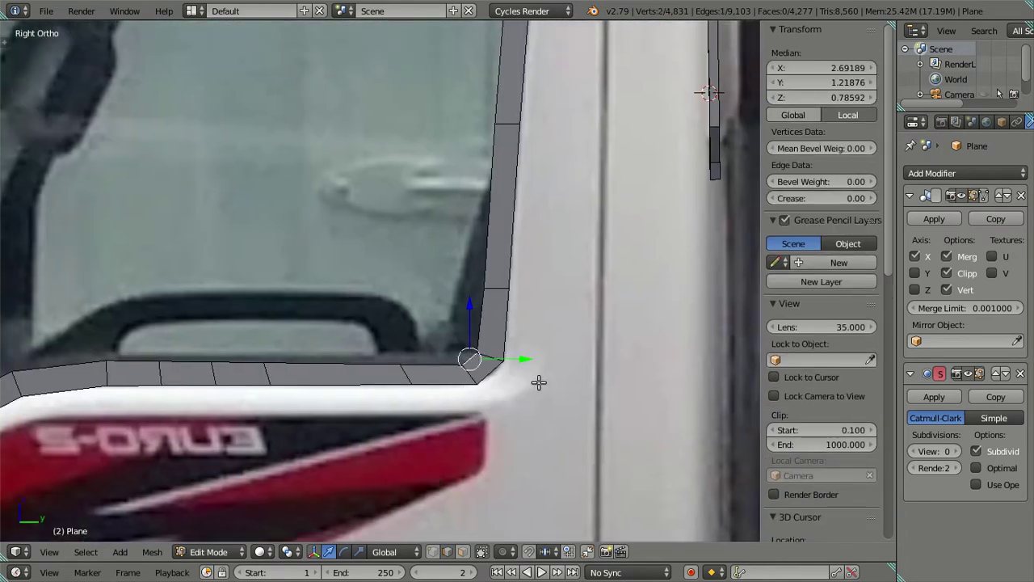
key("g")
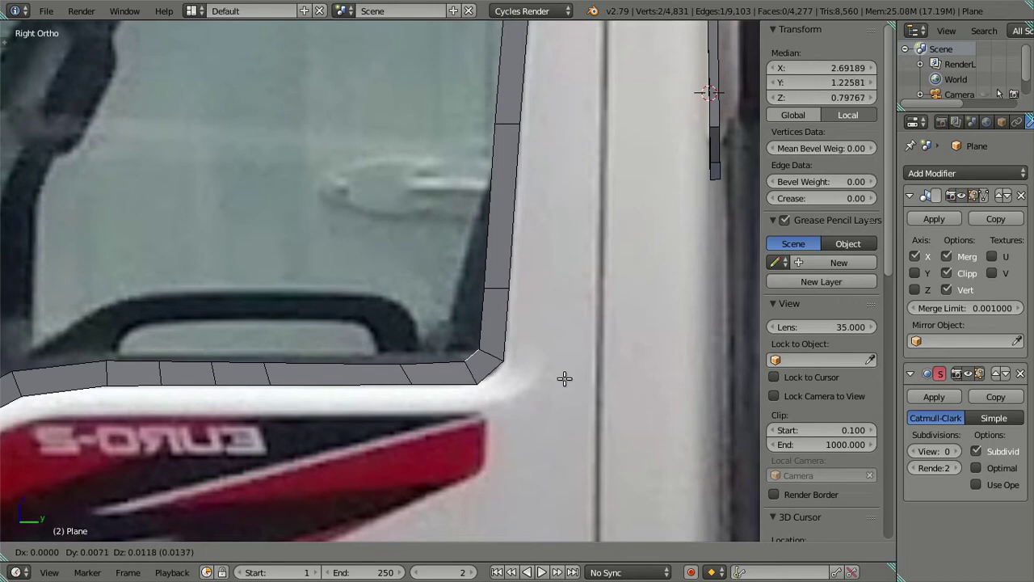
left_click(558, 378)
Slide the lower window corner vertex along Y and nudge it slightly along Z
scroll(555, 376, "down", 5)
scroll(466, 305, "up", 2)
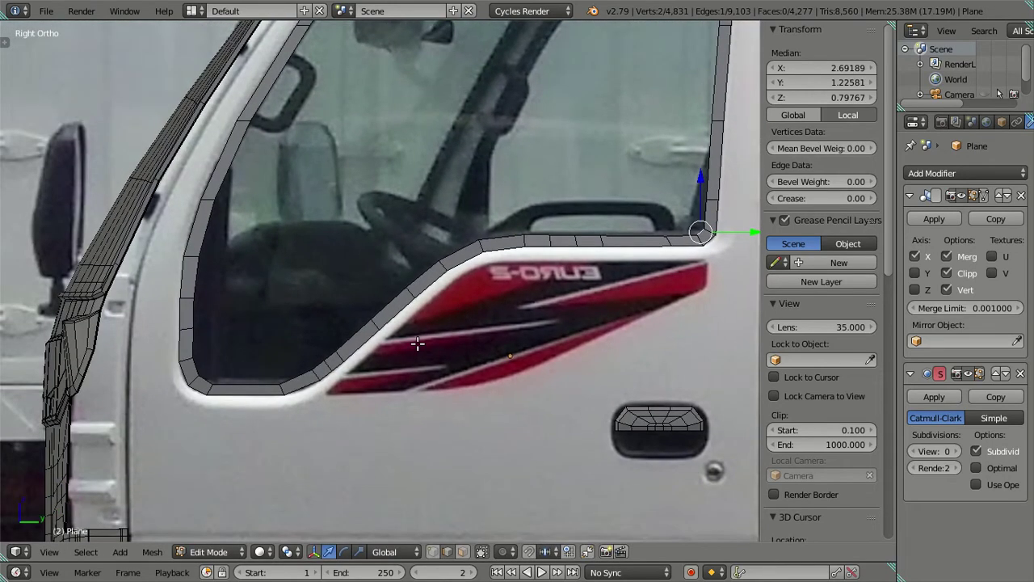
scroll(337, 342, "up", 1)
scroll(337, 344, "up", 2)
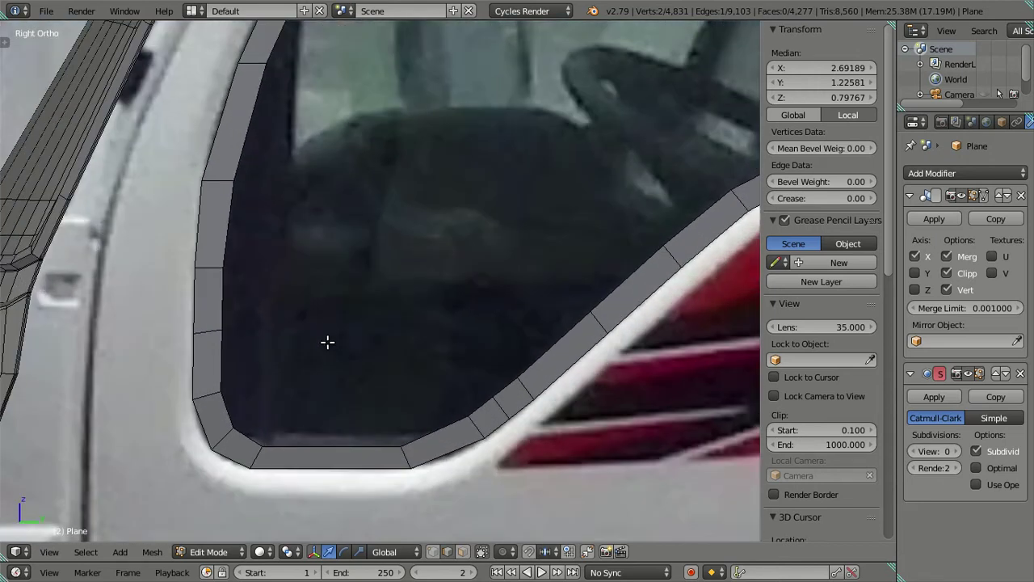
right_click(229, 405)
left_click_drag(276, 413, 307, 494)
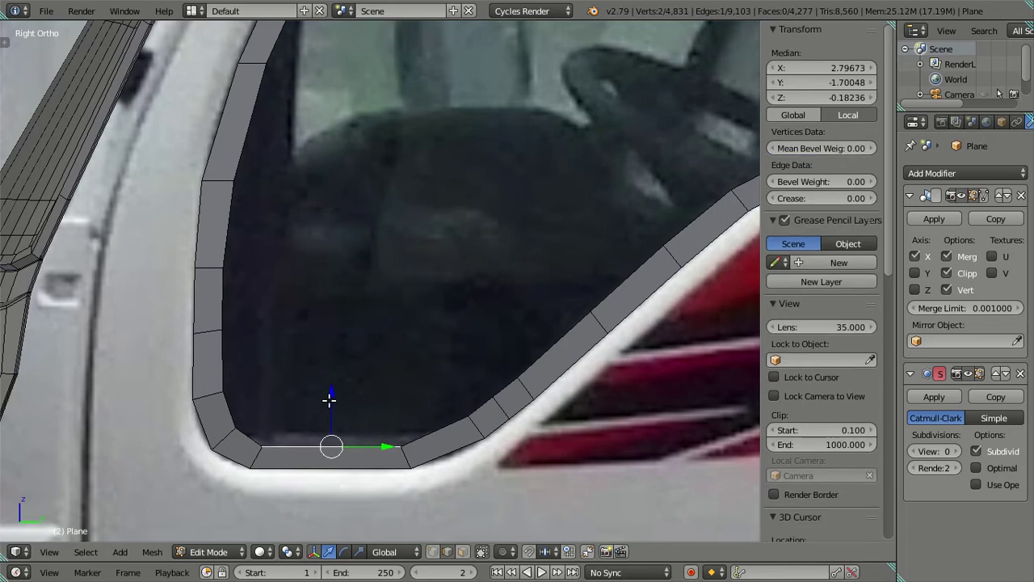
left_click_drag(330, 400, 330, 395)
key("a")
Lower the upper-rear window corner vertex about 0.0033 along Z and shift it along Y
scroll(331, 395, "down", 4)
scroll(241, 455, "up", 2)
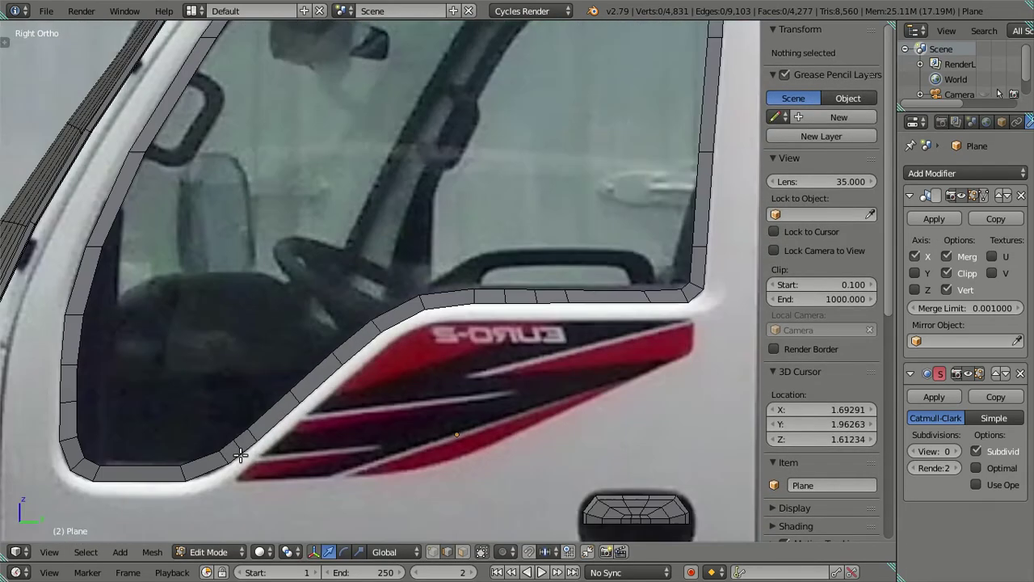
scroll(240, 455, "down", 1)
scroll(243, 441, "down", 1)
scroll(266, 369, "down", 1)
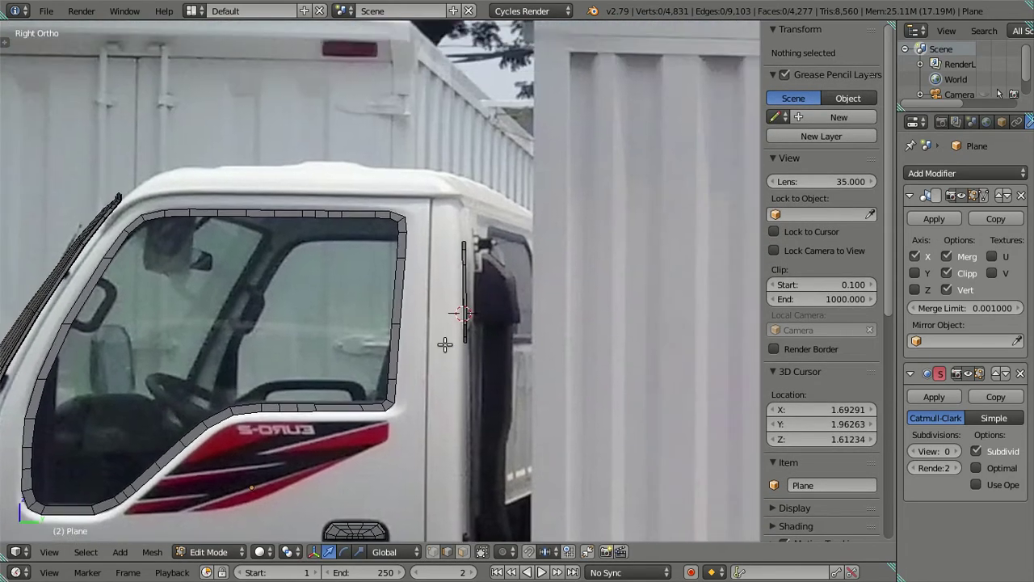
scroll(445, 345, "up", 1)
scroll(429, 252, "up", 2)
scroll(432, 259, "up", 1)
scroll(432, 259, "up", 1)
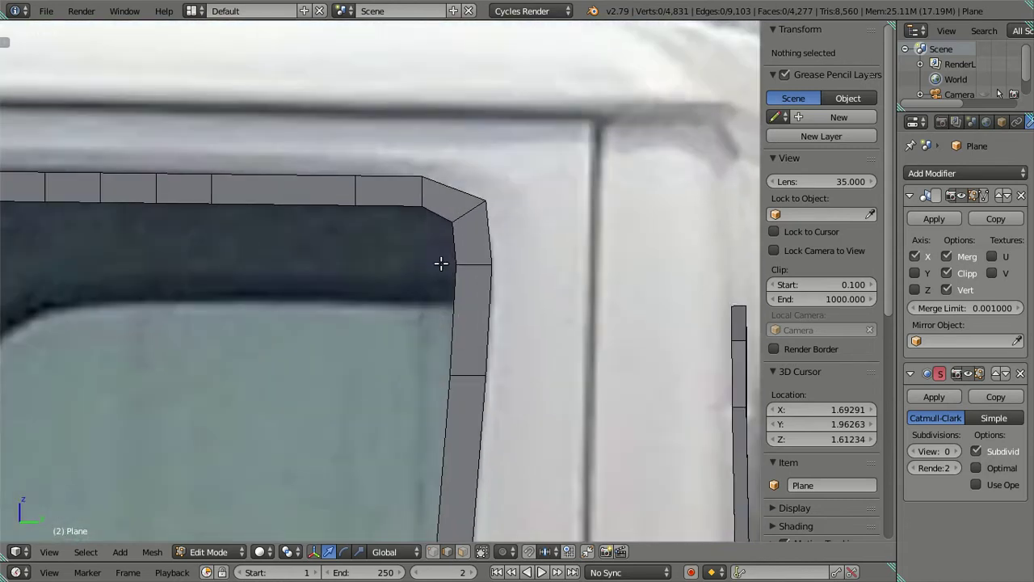
right_click(456, 249)
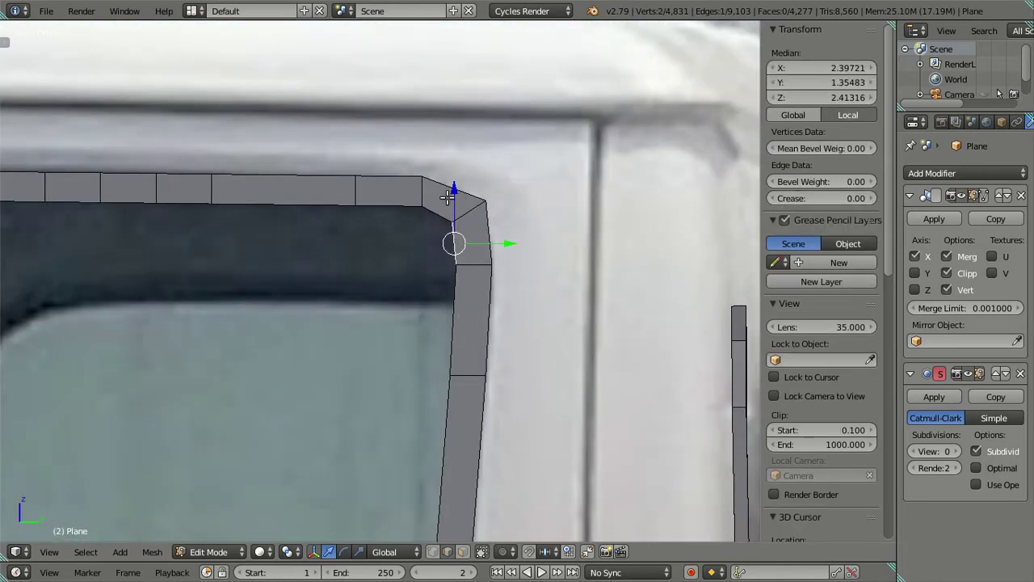
left_click_drag(453, 190, 455, 192)
left_click_drag(493, 242, 496, 243)
scroll(445, 278, "down", 2)
scroll(445, 277, "down", 3)
key("a")
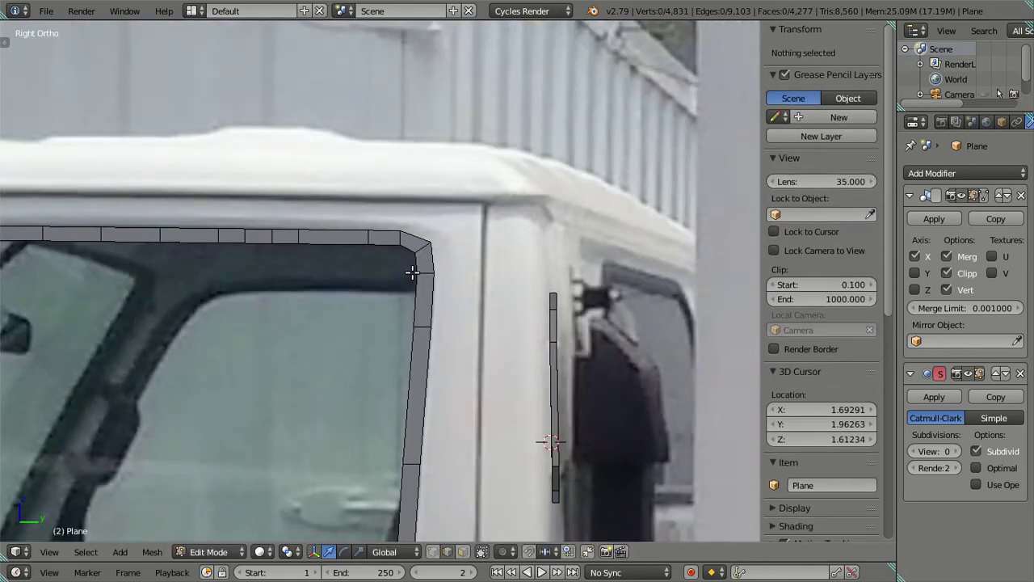
Nudge the neighbouring top corner vertex along Z, then inspect the frame strip close up
scroll(414, 267, "up", 3)
right_click(419, 235)
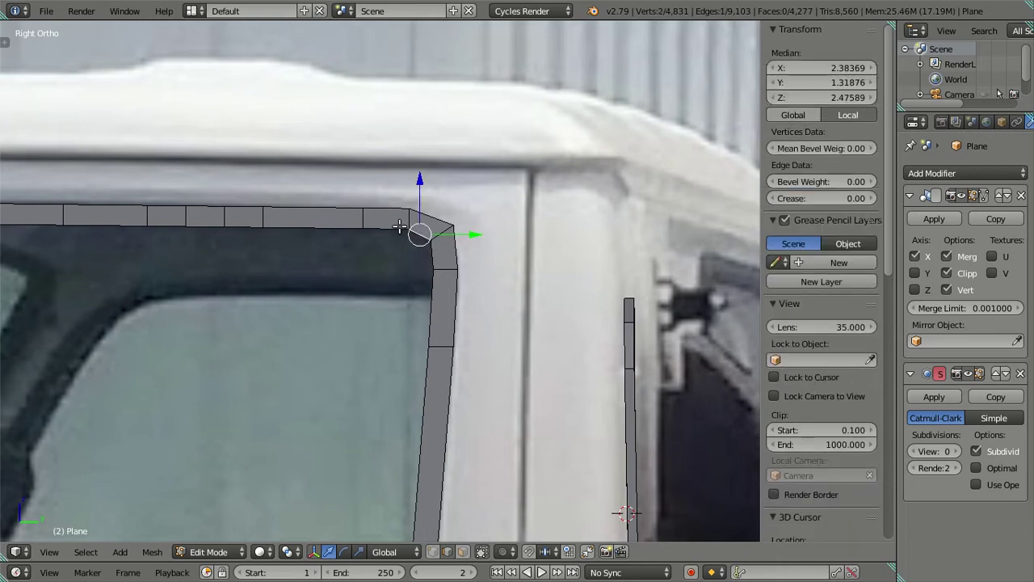
scroll(399, 227, "up", 2)
left_click_drag(438, 161, 442, 167)
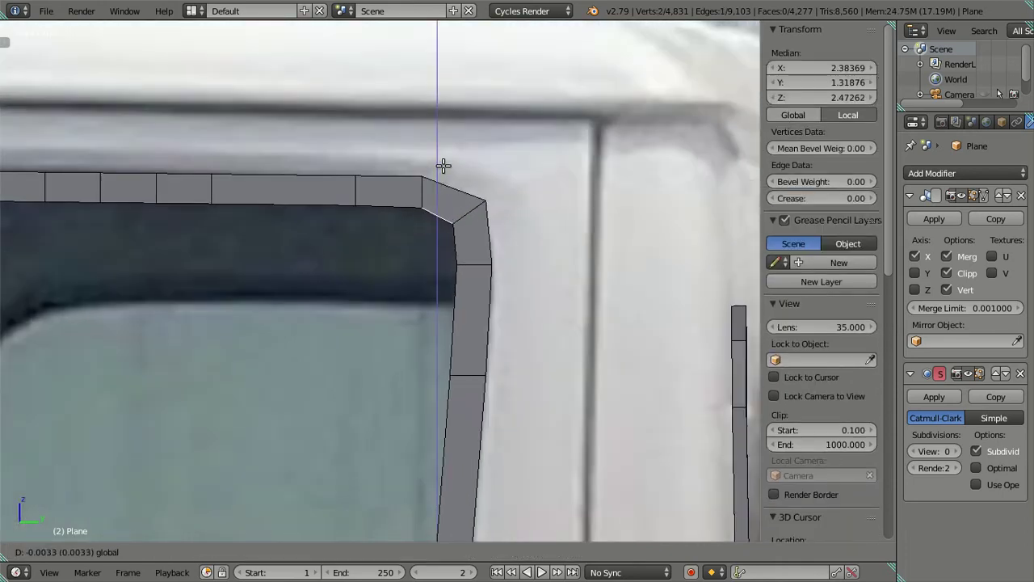
key("a")
scroll(364, 307, "down", 3)
mouse_move(445, 338)
middle_mouse_down()
mouse_move(404, 342)
mouse_move(418, 362)
middle_mouse_up()
scroll(404, 342, "up", 3)
scroll(278, 257, "up", 2)
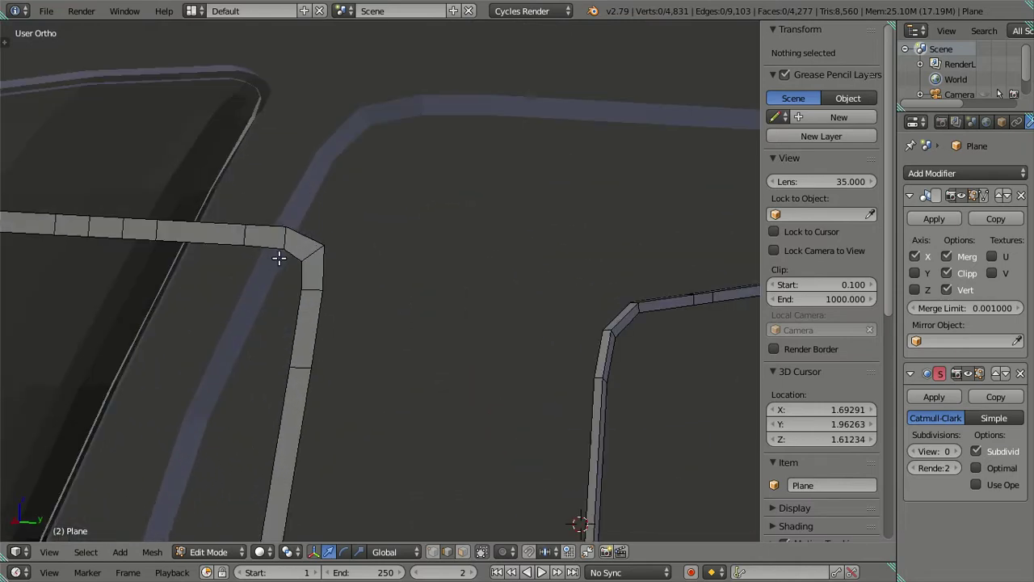
key("ctrl+r")
left_click(311, 289)
right_click(311, 288)
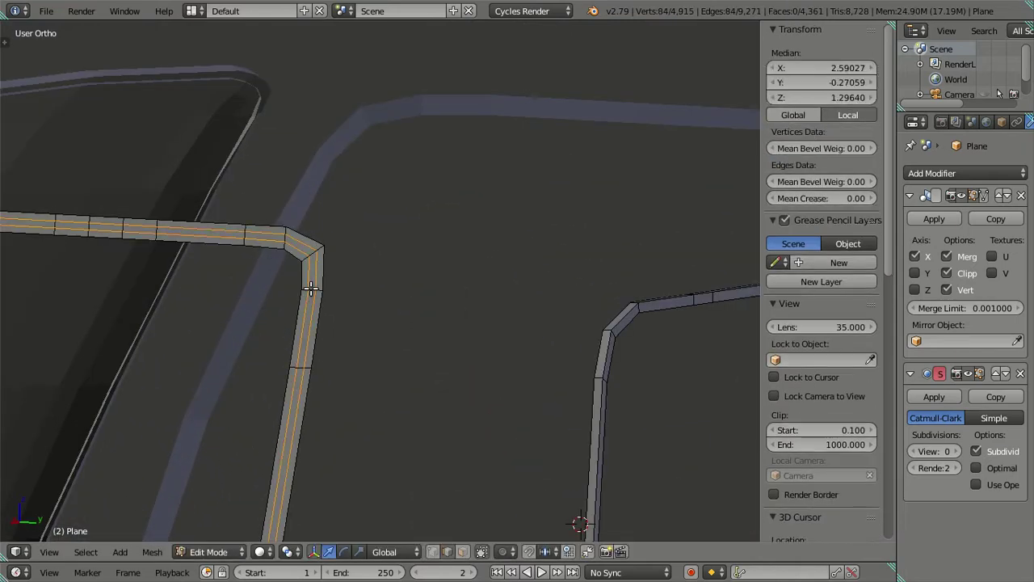
scroll(311, 289, "up", 2)
key("a")
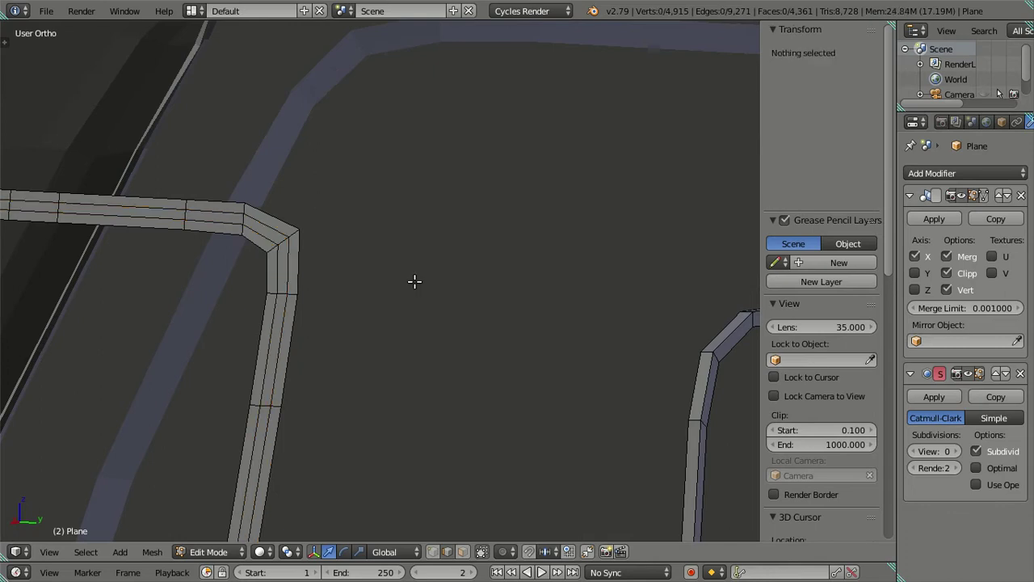
key("ctrl+z")
key("x")
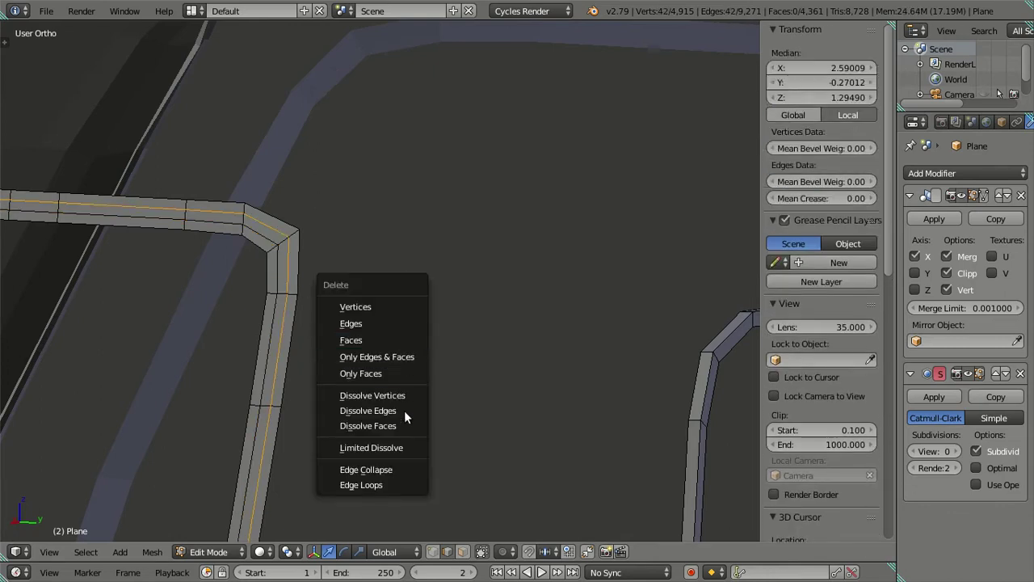
left_click(404, 408)
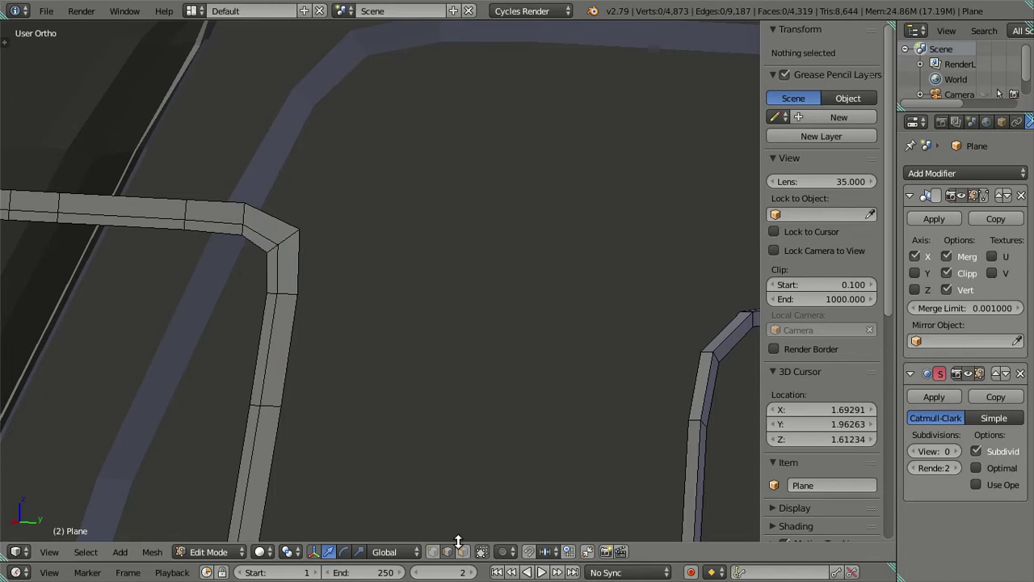
key("1")
right_click(271, 295, "alt")
key("x")
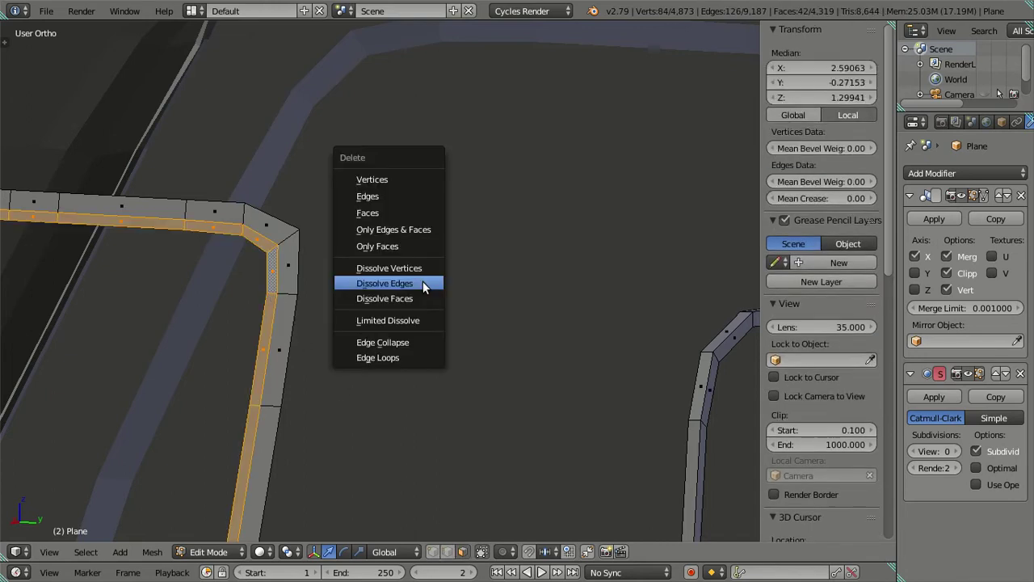
left_click(401, 212)
scroll(441, 303, "down", 2)
mouse_move(441, 304)
middle_mouse_down()
mouse_move(494, 337)
mouse_move(402, 275)
mouse_move(448, 296)
mouse_move(635, 310)
mouse_move(346, 323)
middle_mouse_up()
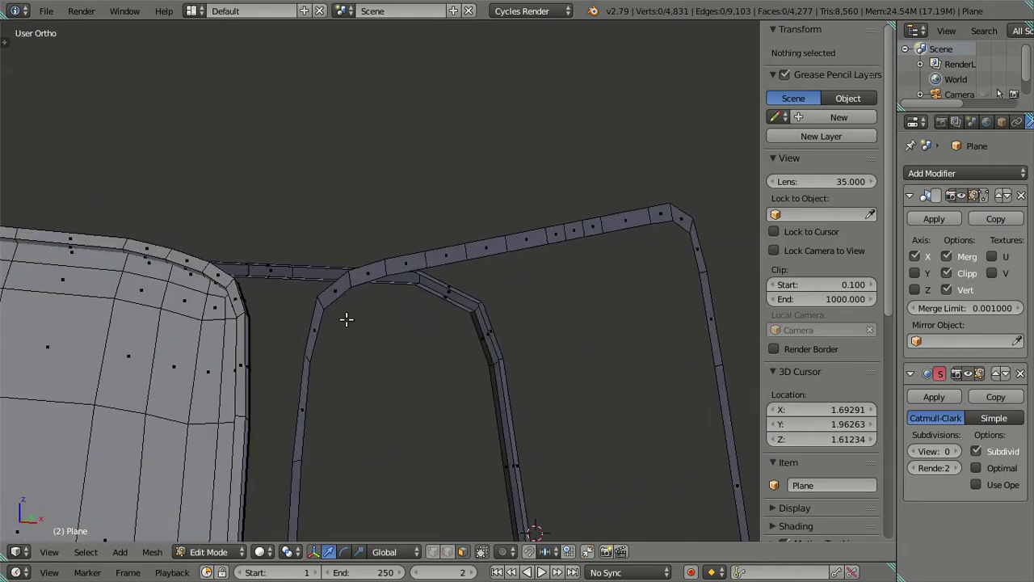
scroll(346, 323, "up", 4)
key("ctrl+z")
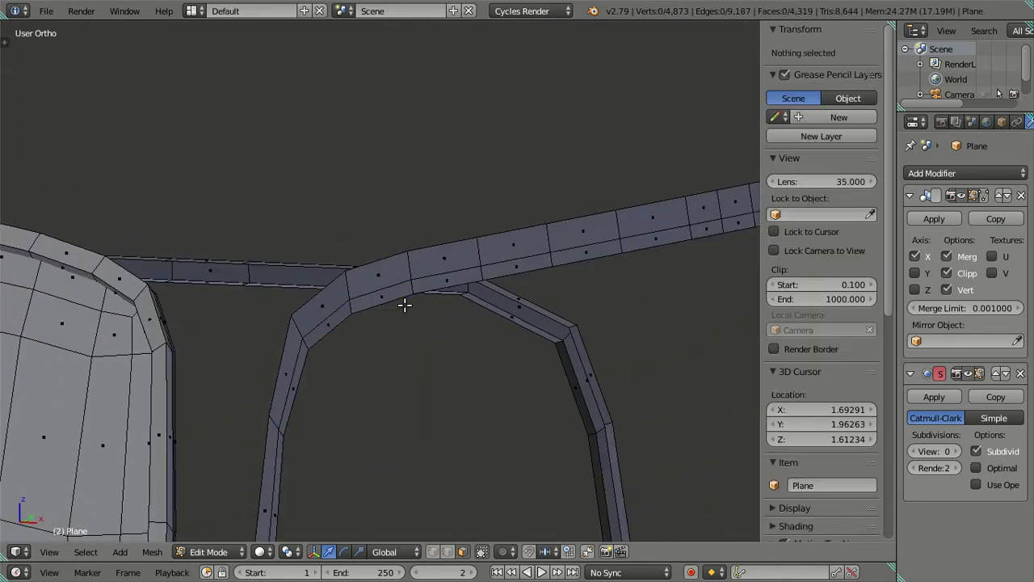
key("ctrl+r")
left_click(405, 304)
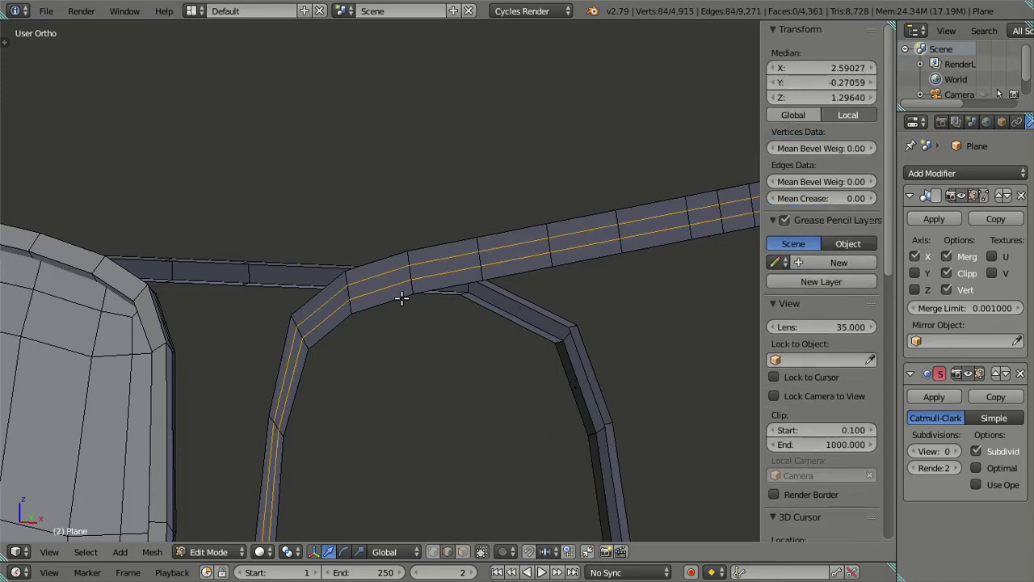
key("a")
left_click(411, 269)
right_click(410, 280)
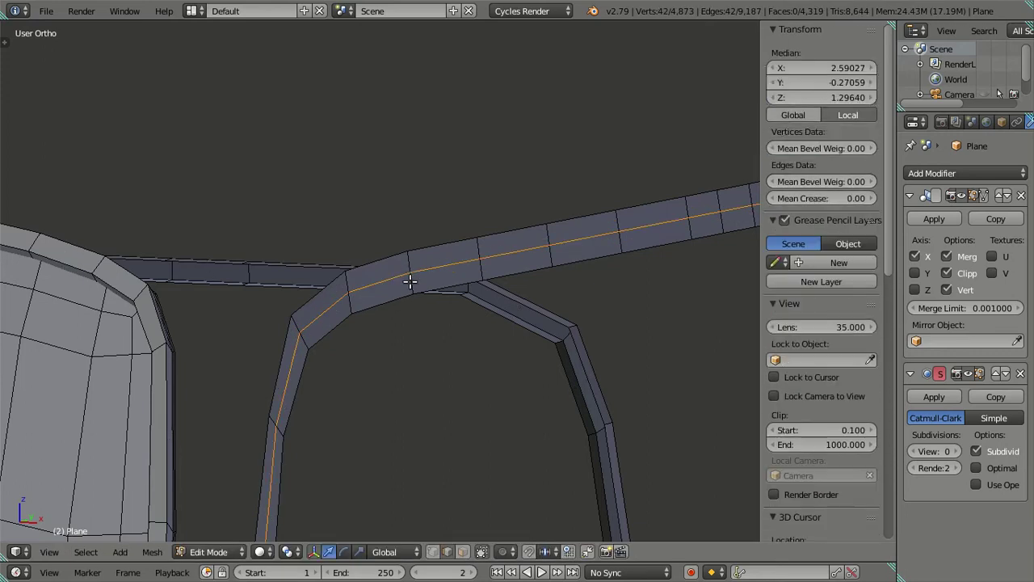
left_click(462, 552)
right_click(412, 284, "alt")
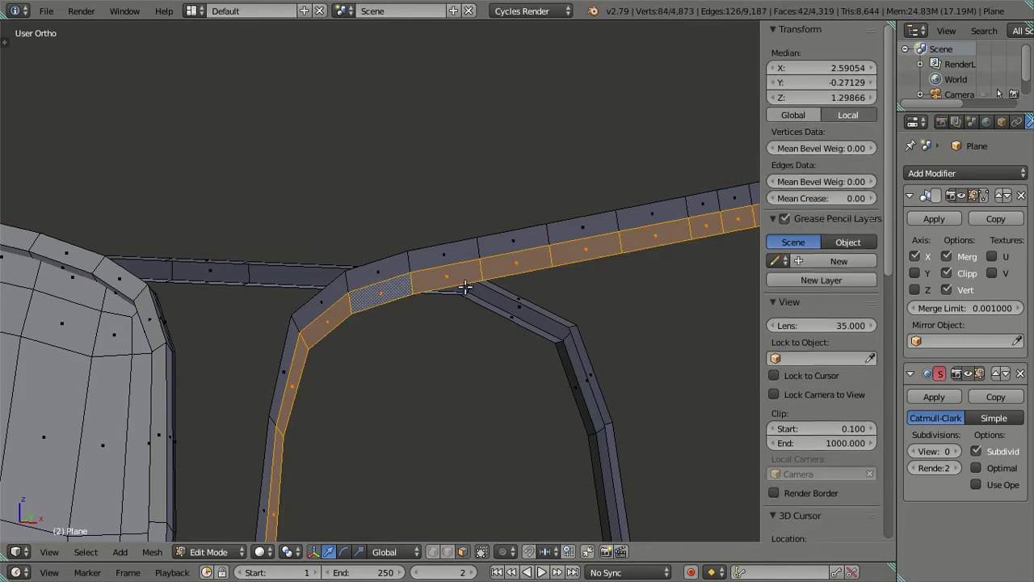
key("x")
left_click(461, 362)
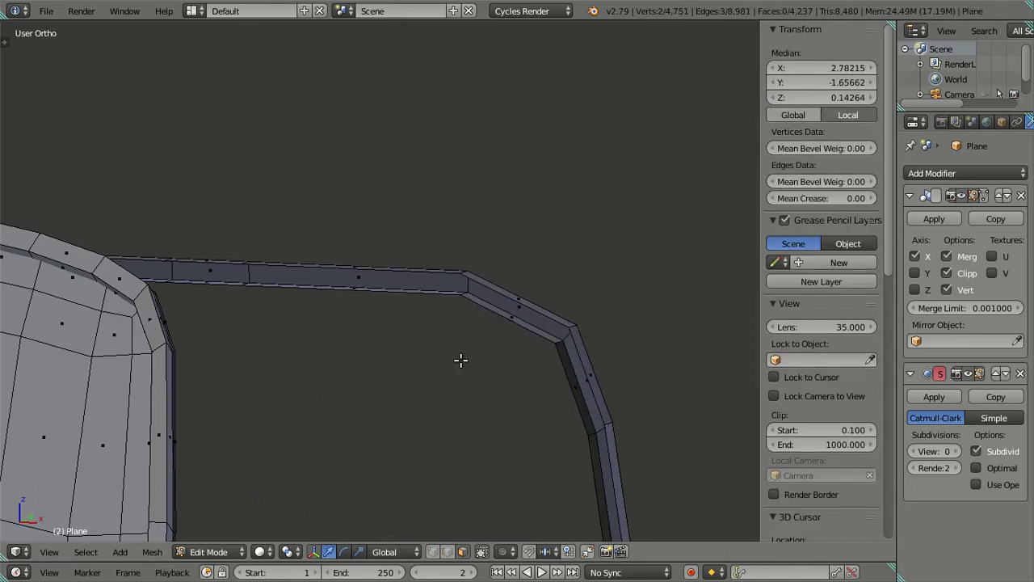
key("ctrl+z")
key("x")
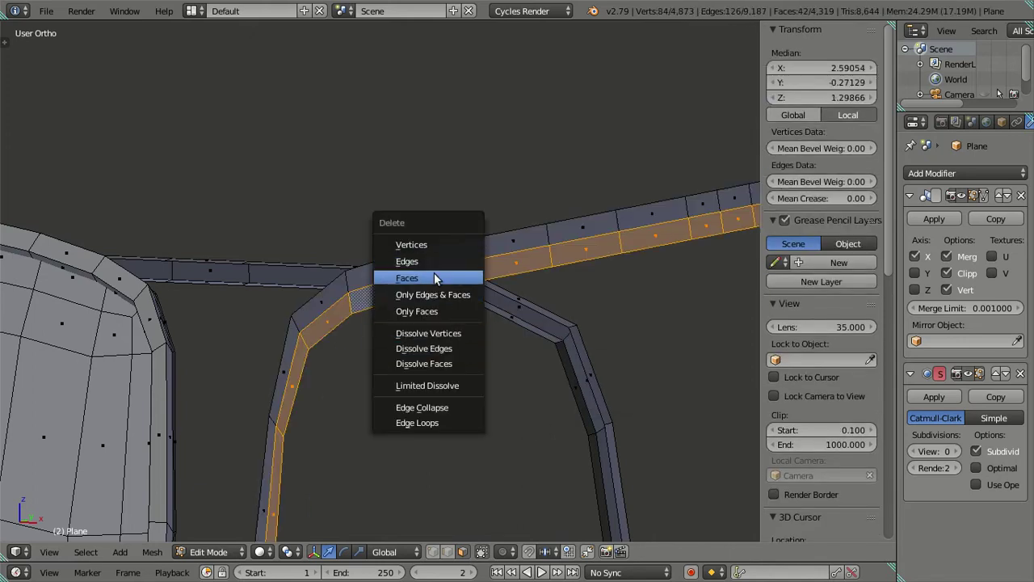
left_click(434, 275)
scroll(364, 299, "down", 3)
mouse_move(361, 300)
middle_mouse_down()
mouse_move(261, 254)
mouse_move(168, 267)
mouse_move(280, 307)
mouse_move(374, 367)
middle_mouse_up()
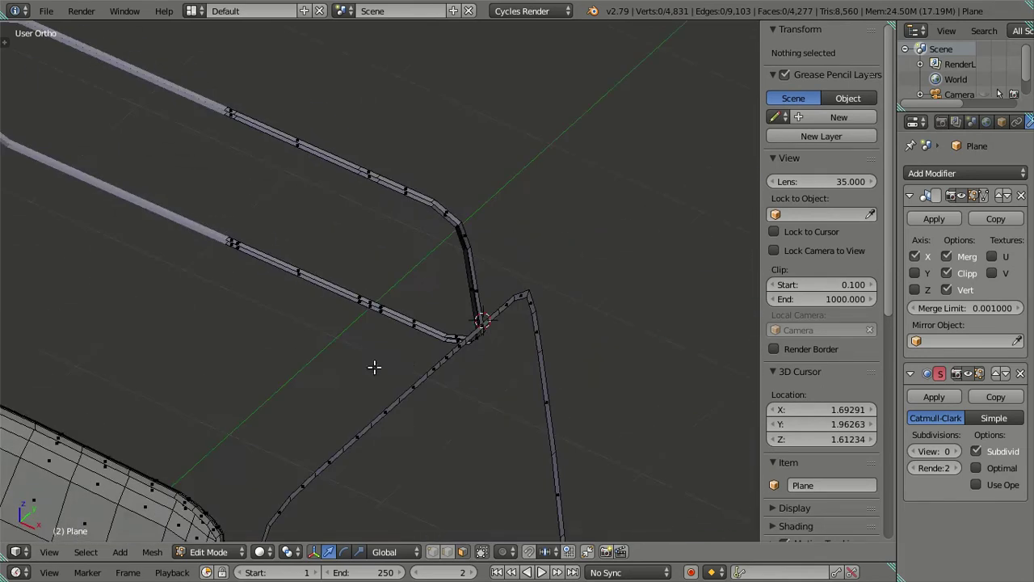
Select the door-window face loop on the frame strip
scroll(426, 402, "up", 2)
middle_click_drag(423, 437, 335, 254, "shift")
scroll(330, 275, "up", 2)
middle_click_drag(319, 296, 499, 426)
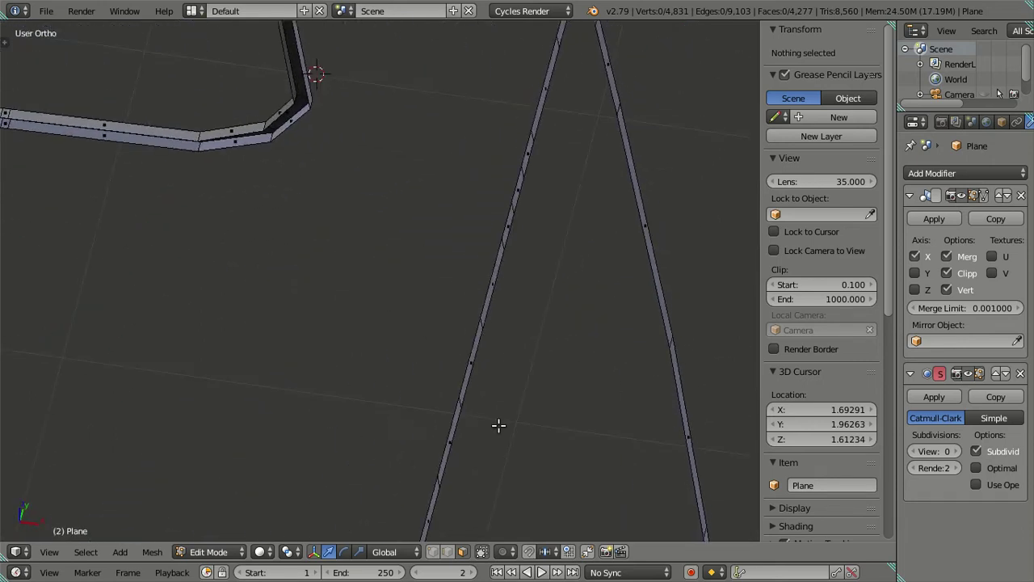
right_click(444, 458)
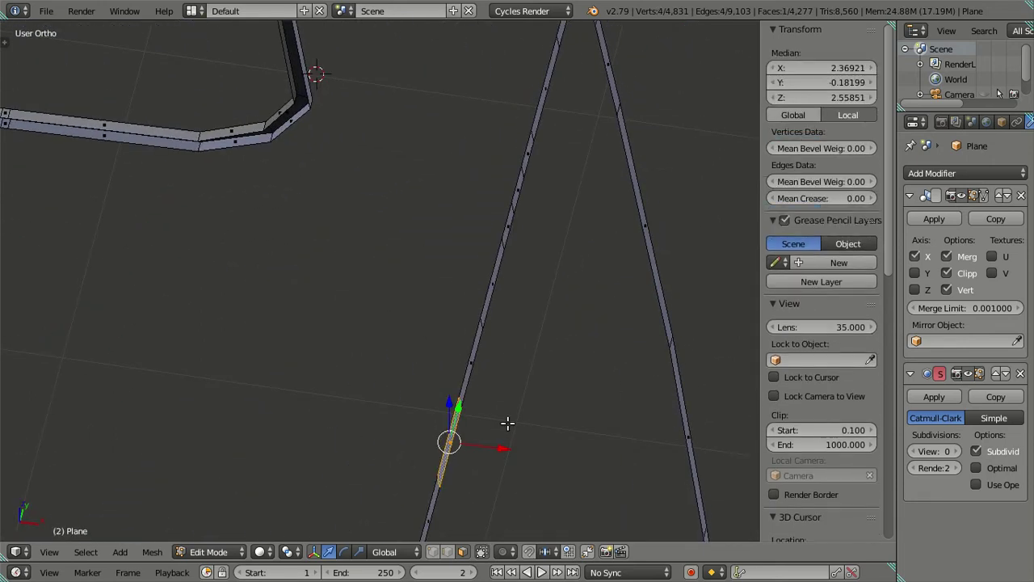
middle_click_drag(492, 423, 454, 393)
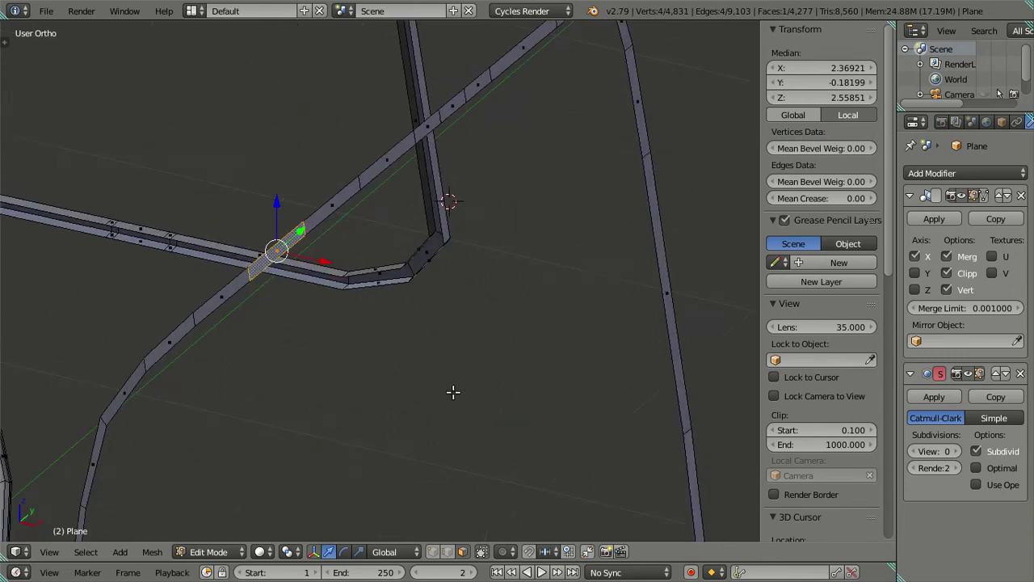
mouse_move(275, 292)
middle_mouse_down()
mouse_move(506, 221)
mouse_move(474, 331)
mouse_move(503, 321)
mouse_move(353, 287)
mouse_move(395, 258)
mouse_move(305, 254)
mouse_move(544, 289)
mouse_move(289, 300)
middle_mouse_up()
mouse_move(339, 279)
middle_mouse_down()
mouse_move(423, 307)
mouse_move(286, 300)
middle_mouse_up()
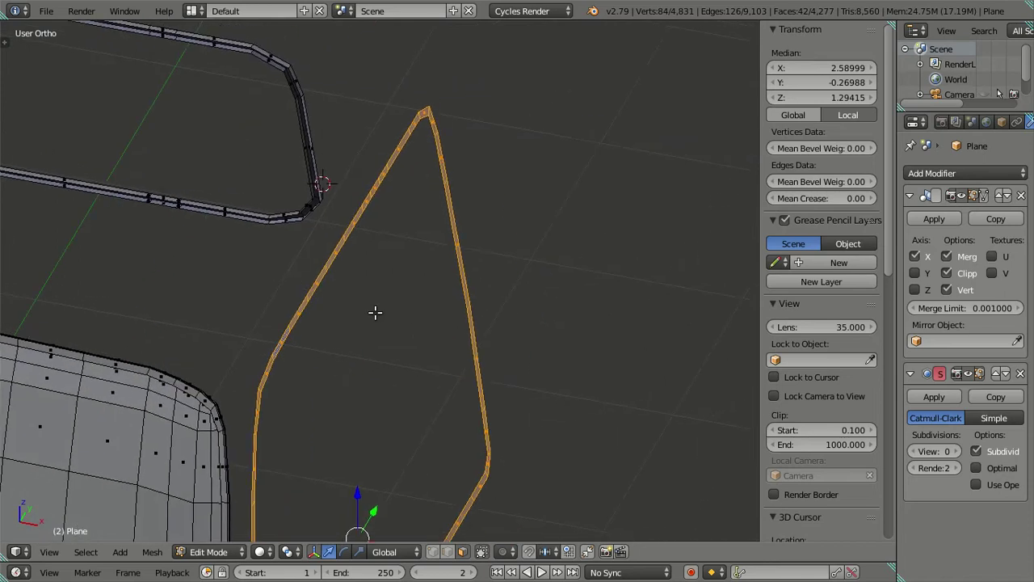
Extrude the window loop along its normals to a depth of 0.03
key("e")
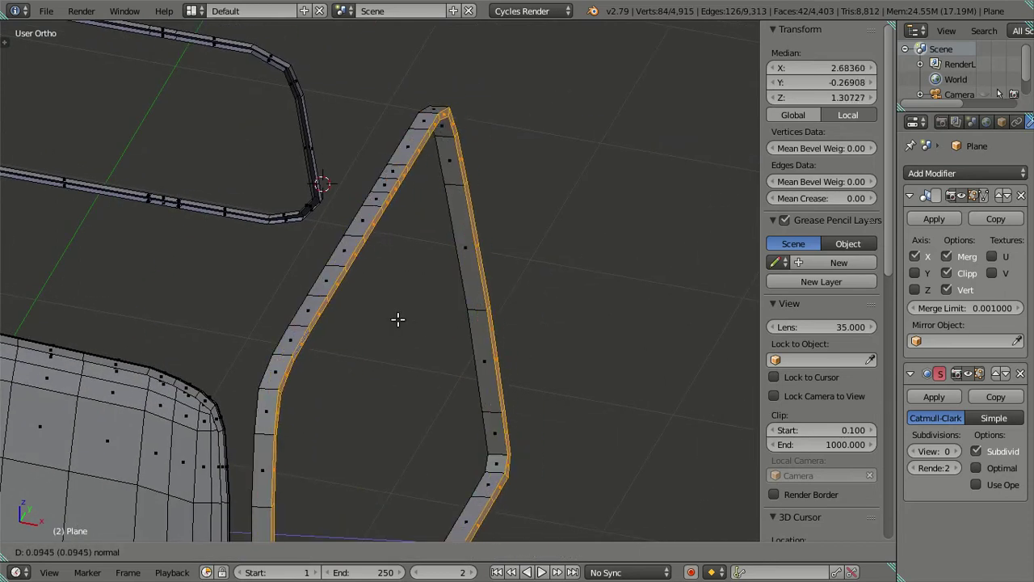
key("BackSpace")
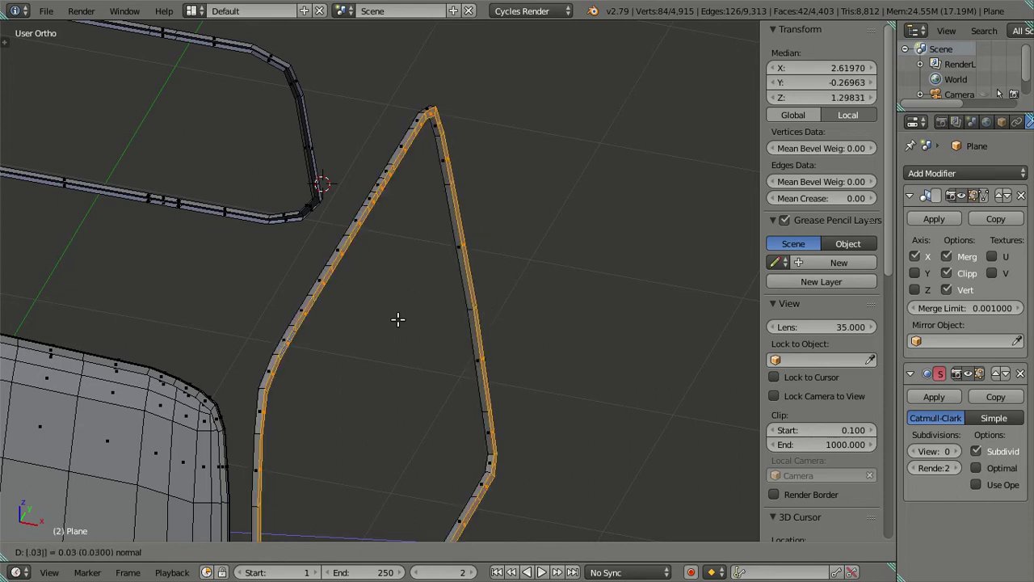
key("Return")
middle_click_drag(425, 324, 485, 323)
Select the long face loop running along the extruded strip
key("a")
mouse_move(490, 267)
middle_mouse_down("shift")
mouse_move(360, 334)
mouse_move(491, 261)
middle_mouse_up("shift")
scroll(358, 323, "up", 3)
scroll(190, 377, "up", 3)
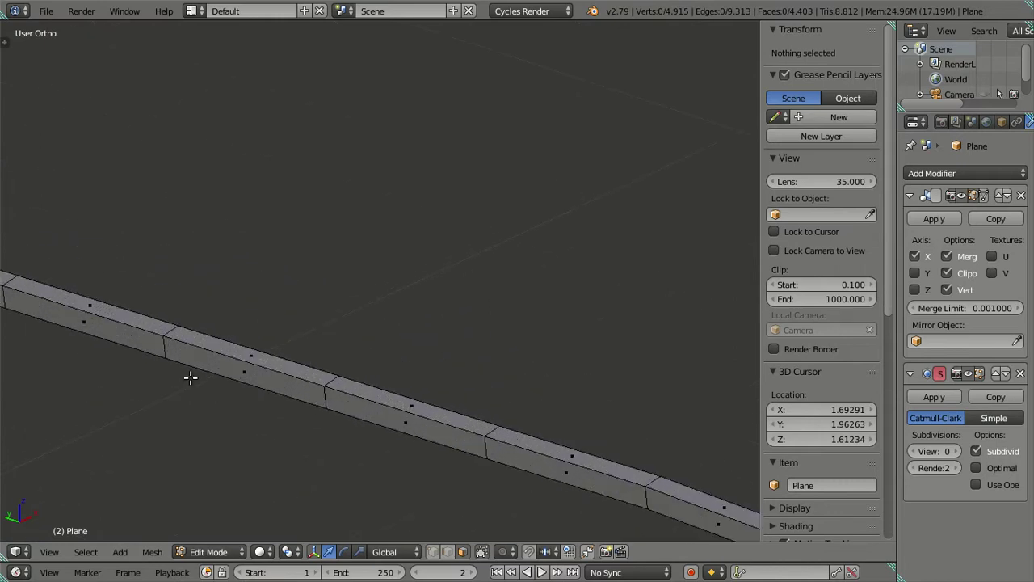
right_click(163, 346, "alt")
Delete the selected long face loop from the frame strip
key("x")
left_click(387, 299)
scroll(380, 300, "down", 5)
mouse_move(381, 300)
middle_mouse_down()
mouse_move(485, 363)
mouse_move(275, 307)
mouse_move(457, 321)
mouse_move(381, 325)
middle_mouse_up()
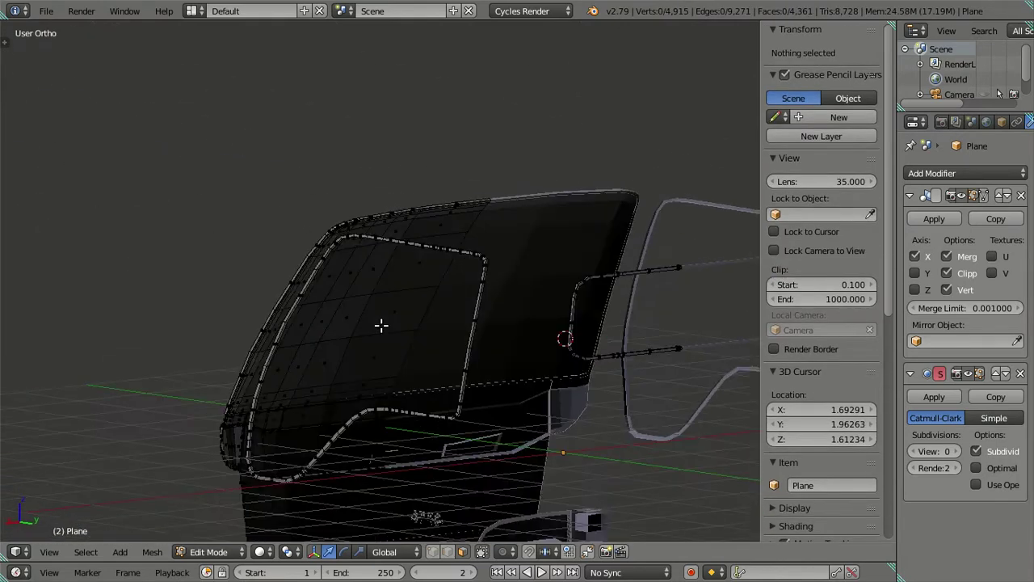
key("a")
key("a")
Return to Object Mode and set the Subdivision Surface viewport level to 2
key("Tab")
scroll(340, 330, "up", 3)
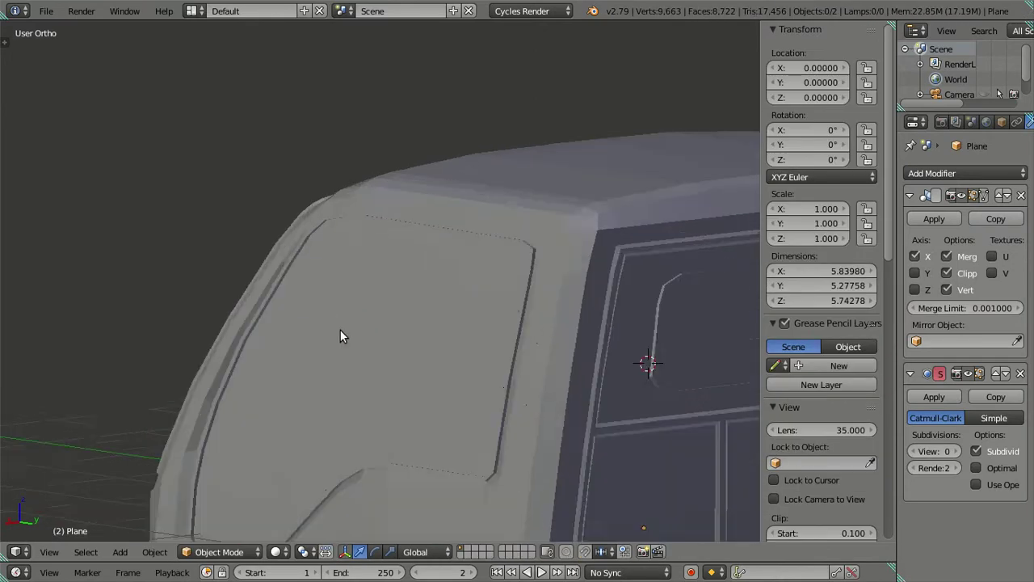
scroll(417, 341, "up", 2)
middle_click_drag(418, 341, 575, 390)
left_click(954, 453)
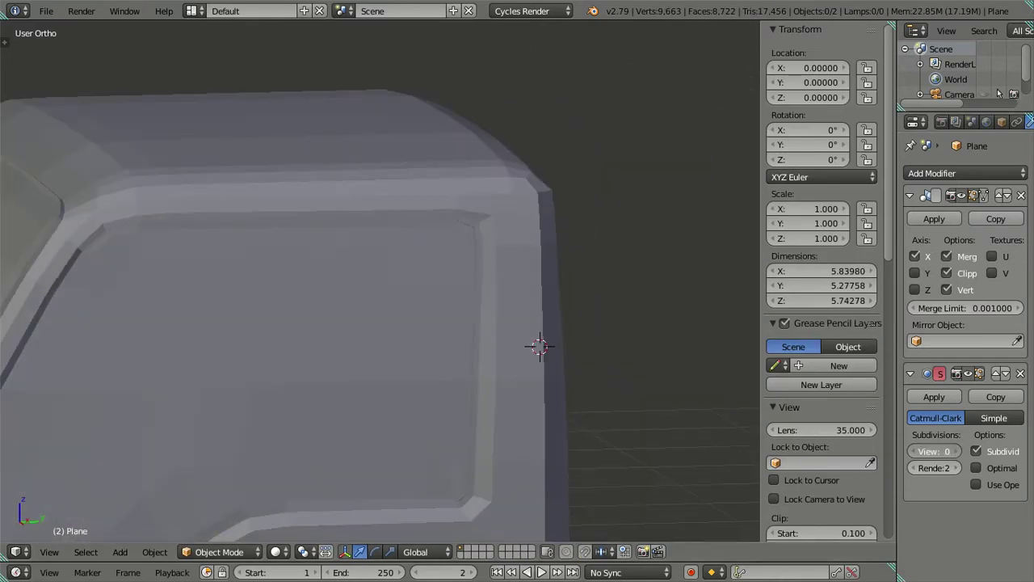
scroll(510, 379, "down", 3)
mouse_move(342, 368)
middle_mouse_down()
mouse_move(345, 403)
mouse_move(449, 242)
mouse_move(469, 241)
middle_mouse_up()
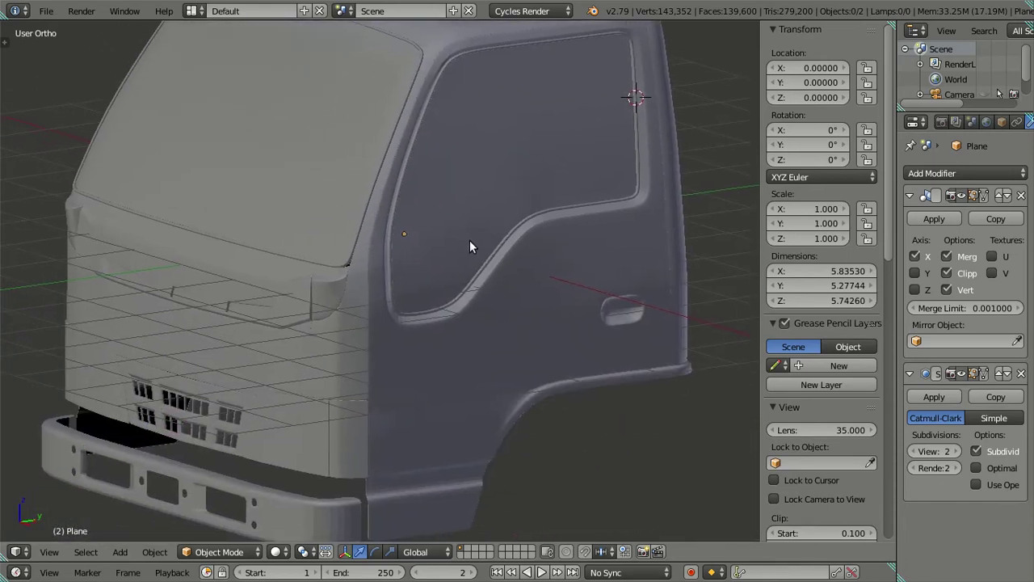
Save the .blend file, overwriting the existing copy
key("ctrl+s")
left_click(467, 241)
mouse_move(385, 316)
middle_mouse_down()
mouse_move(342, 300)
mouse_move(453, 270)
mouse_move(310, 310)
mouse_move(529, 297)
middle_mouse_up()
mouse_move(411, 321)
middle_mouse_down()
mouse_move(457, 339)
mouse_move(504, 323)
mouse_move(461, 254)
mouse_move(324, 272)
mouse_move(259, 321)
mouse_move(335, 294)
mouse_move(401, 300)
middle_mouse_up()
Apply Shade Smooth to the cab and return to solid shading
key("n")
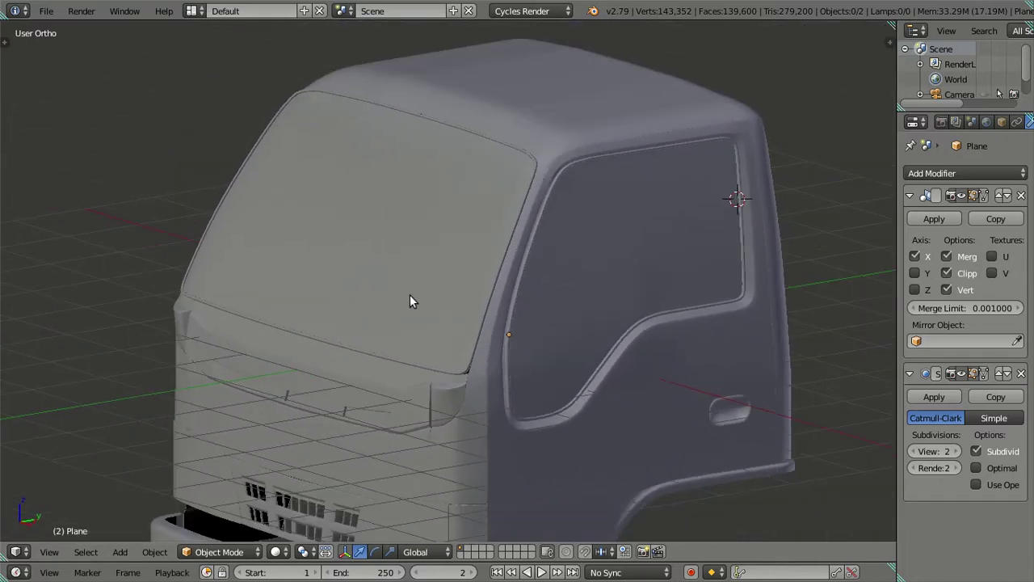
key("t")
key("z")
right_click(283, 356)
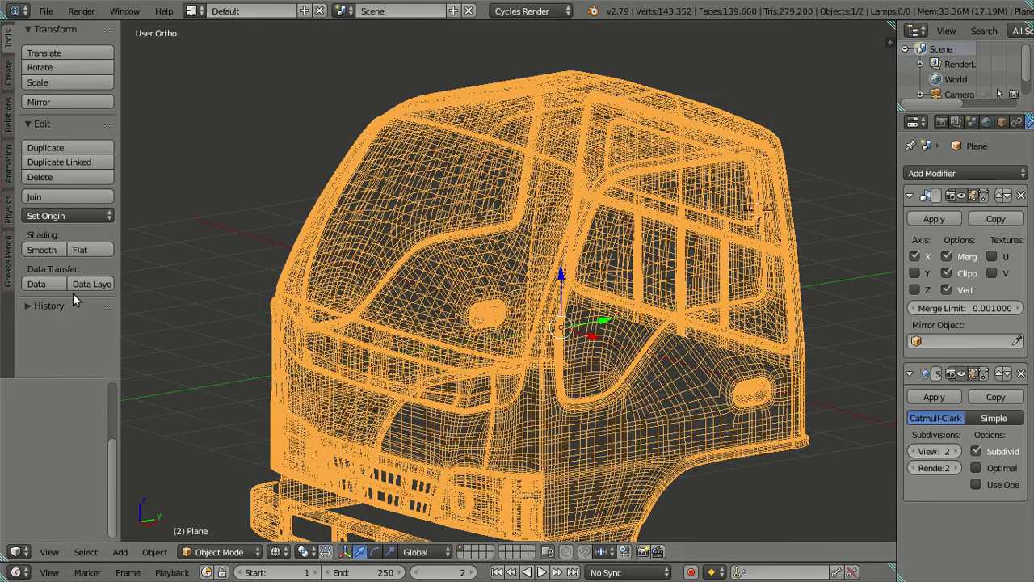
left_click(52, 250)
key("t")
key("a")
key("z")
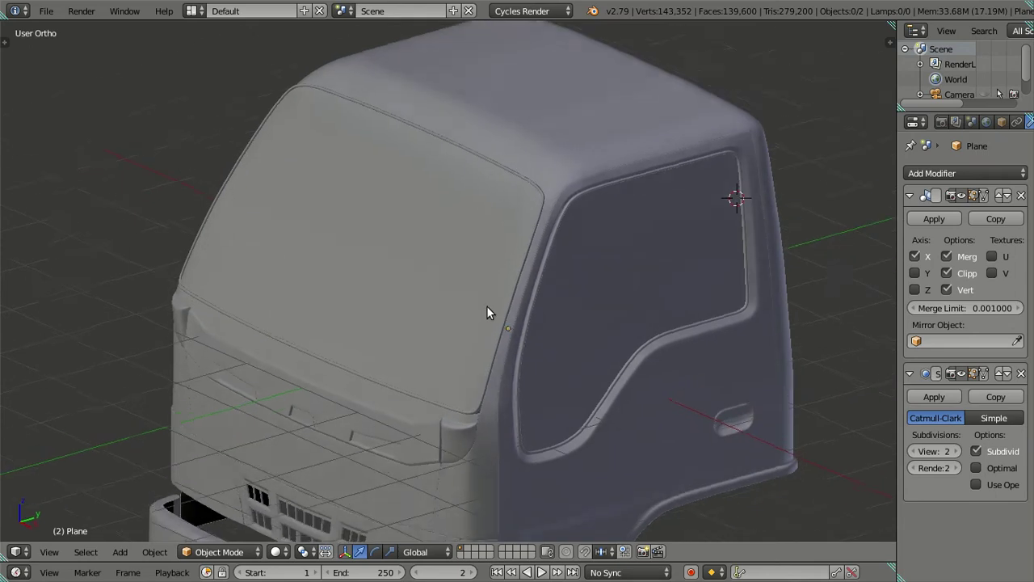
Orbit and zoom around the cab to the grille and the bumper's bolt holes
scroll(488, 312, "up", 4)
scroll(379, 334, "down", 4)
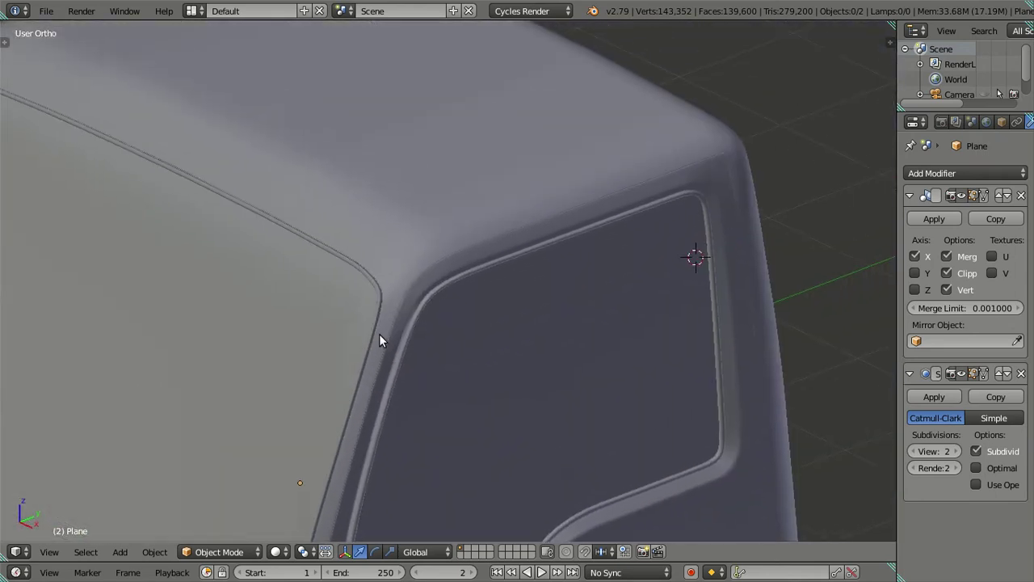
scroll(379, 334, "up", 3)
scroll(386, 327, "down", 3)
mouse_move(518, 294)
middle_mouse_down()
mouse_move(475, 282)
mouse_move(522, 221)
middle_mouse_up()
scroll(432, 310, "down", 3)
scroll(488, 278, "up", 5)
scroll(487, 278, "down", 2)
scroll(443, 303, "up", 4)
scroll(425, 377, "up", 2)
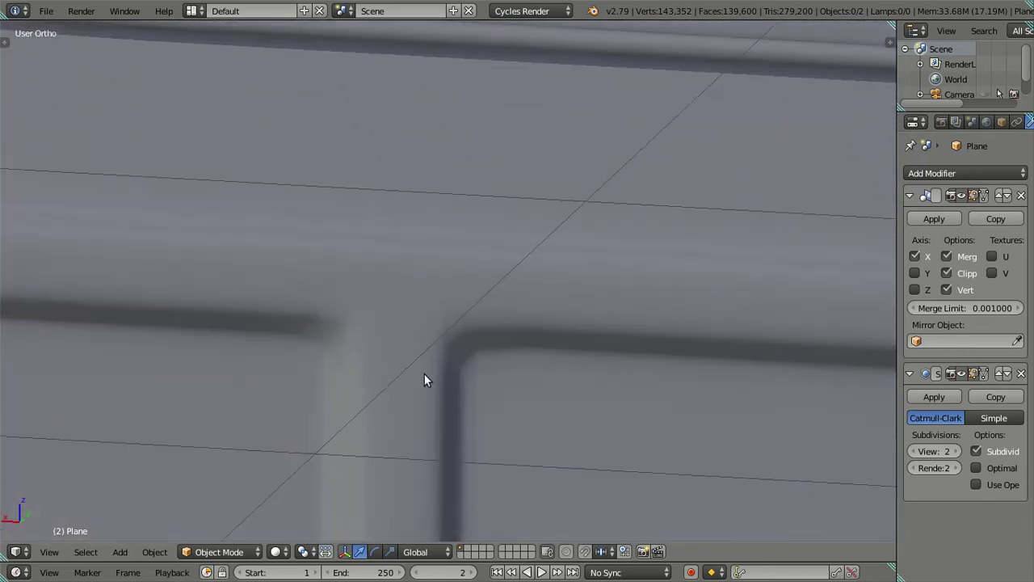
scroll(423, 365, "down", 3)
scroll(346, 398, "down", 2)
mouse_move(347, 398)
middle_mouse_down()
mouse_move(536, 351)
mouse_move(439, 430)
middle_mouse_up()
scroll(439, 351, "up", 2)
scroll(396, 391, "up", 3)
scroll(397, 392, "down", 2)
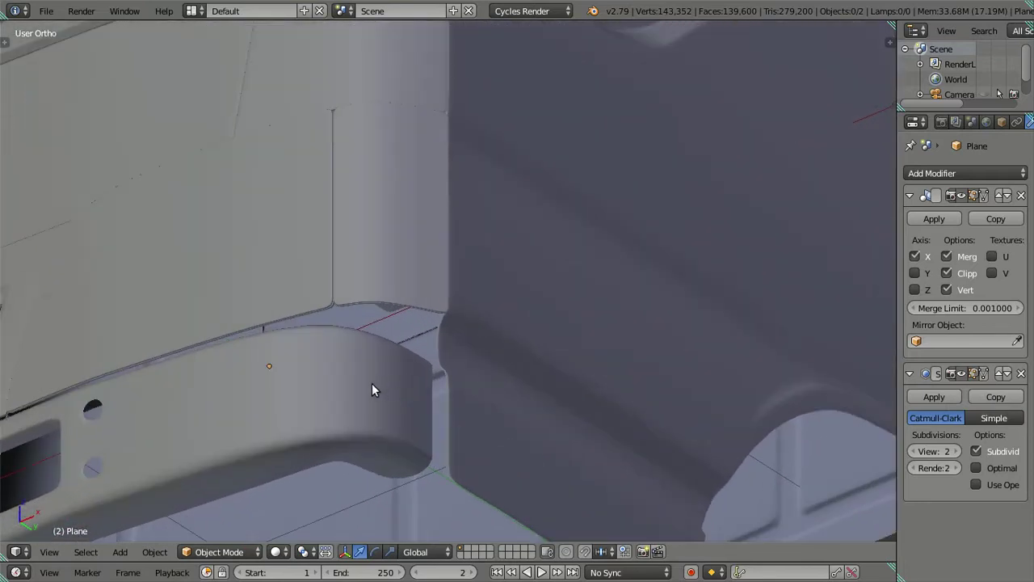
mouse_move(372, 383)
middle_mouse_down()
mouse_move(281, 489)
mouse_move(232, 101)
middle_mouse_up()
scroll(405, 331, "up", 2)
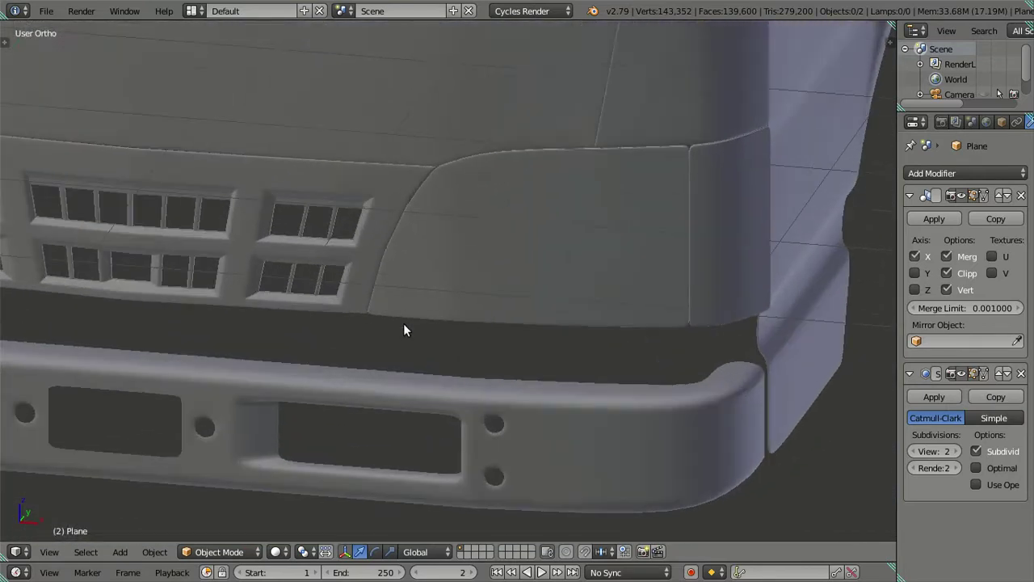
scroll(468, 215, "up", 2)
scroll(429, 307, "up", 2)
scroll(473, 334, "up", 2)
middle_click_drag(473, 334, 419, 332)
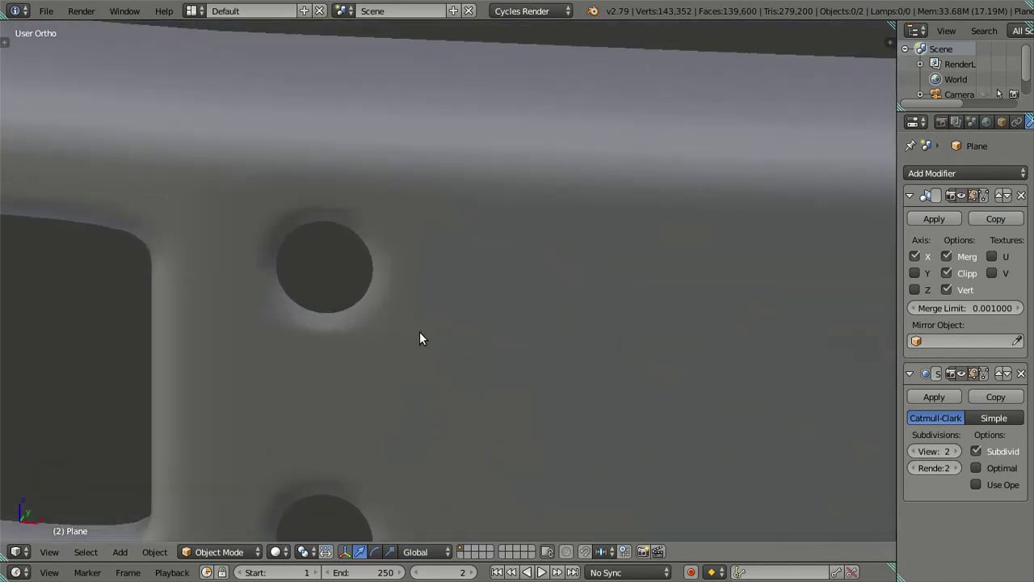
scroll(388, 315, "up", 2)
Enter Edit Mode and frame the bumper's round bolt hole
key("Tab")
scroll(347, 289, "up", 2)
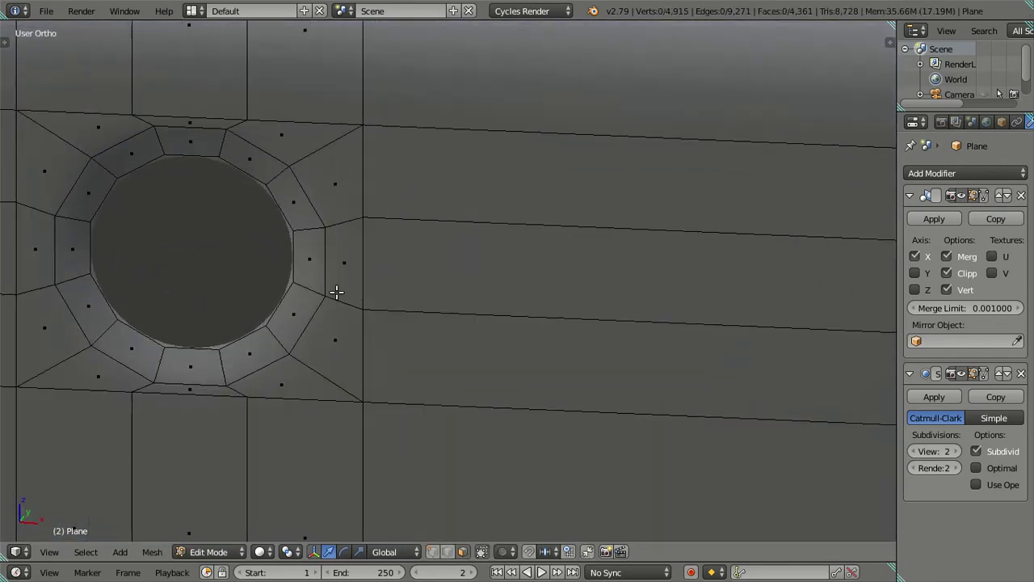
middle_click_drag(342, 289, 578, 342, "shift")
scroll(560, 342, "up", 1)
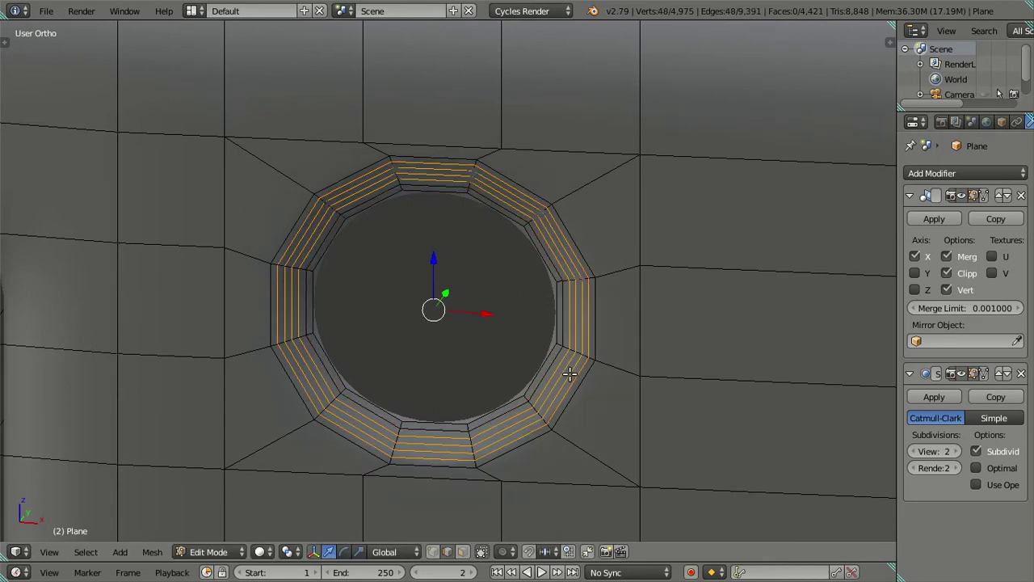
Dissolve the selected edge loops around the bumper bolt hole
key("x")
key("Escape")
key("x")
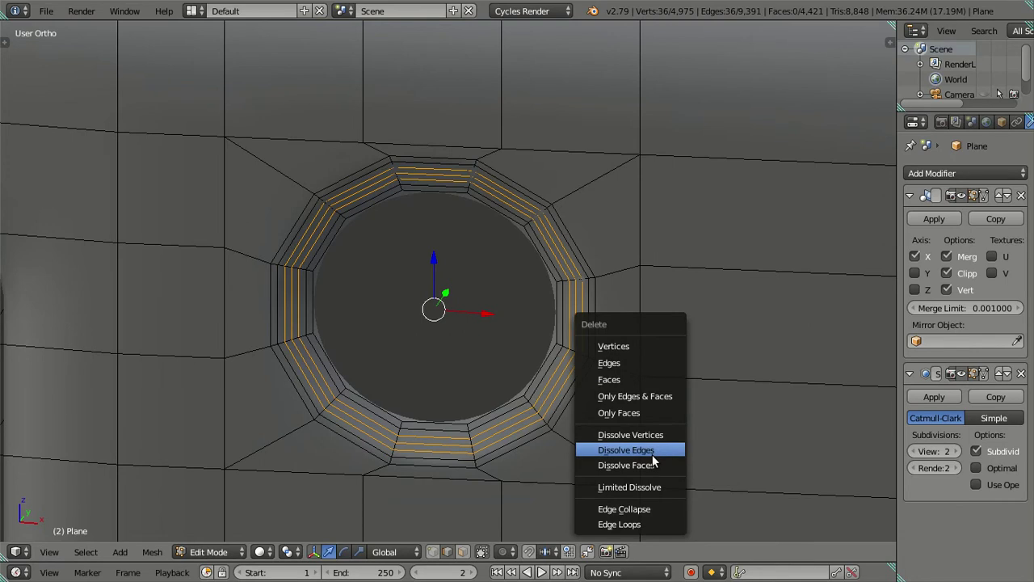
left_click(649, 449)
scroll(578, 398, "down", 2)
scroll(579, 398, "down", 3)
scroll(579, 398, "up", 1)
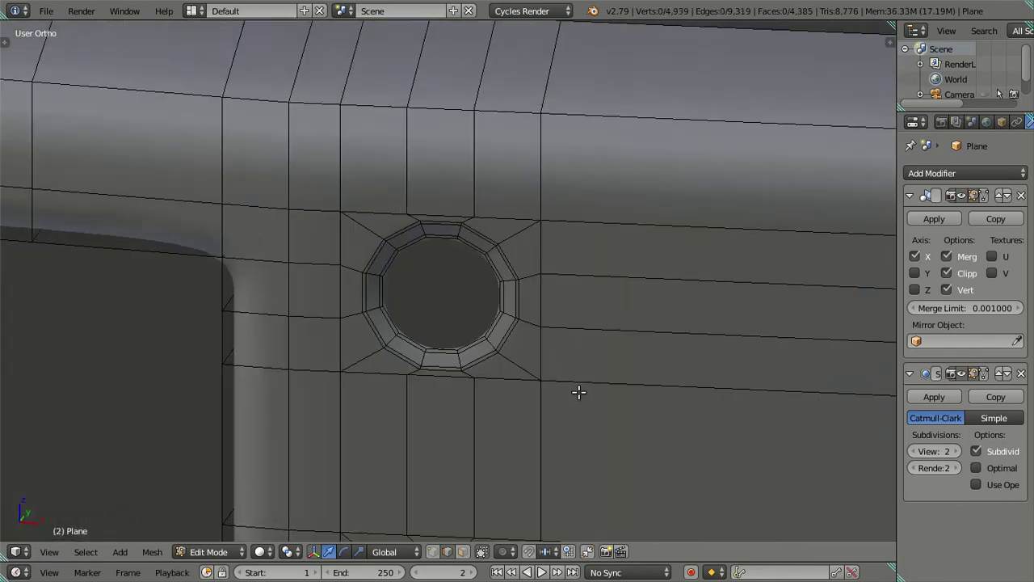
scroll(578, 398, "up", 1)
Compare the softened bolt hole in Object and Edit Mode, finishing in Object Mode
key("Tab")
scroll(579, 391, "down", 1)
scroll(579, 391, "down", 3)
scroll(579, 391, "down", 4)
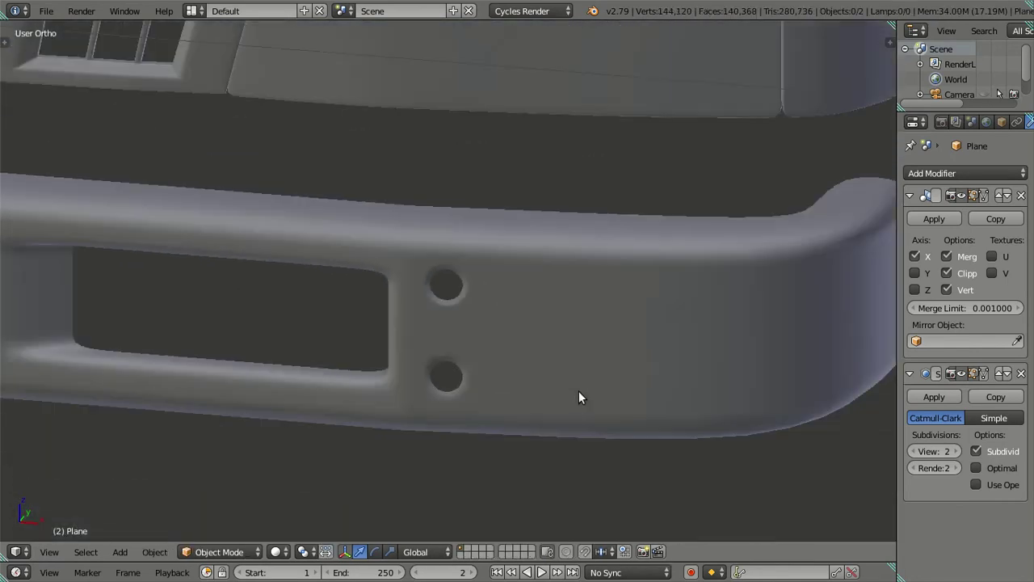
scroll(579, 390, "down", 3)
scroll(578, 390, "up", 2)
scroll(579, 390, "up", 5)
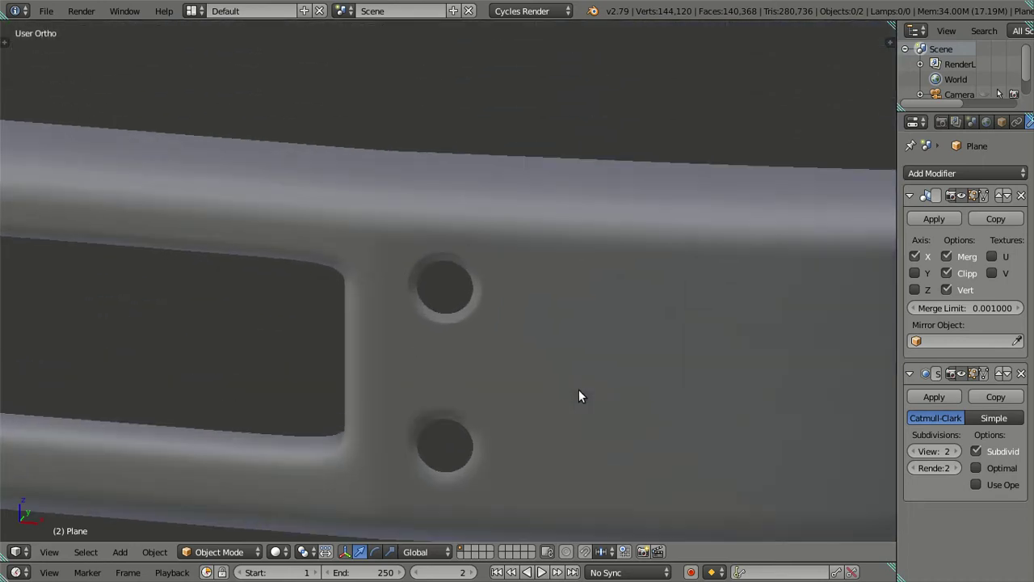
scroll(579, 390, "down", 3)
key("Tab")
scroll(578, 388, "up", 4)
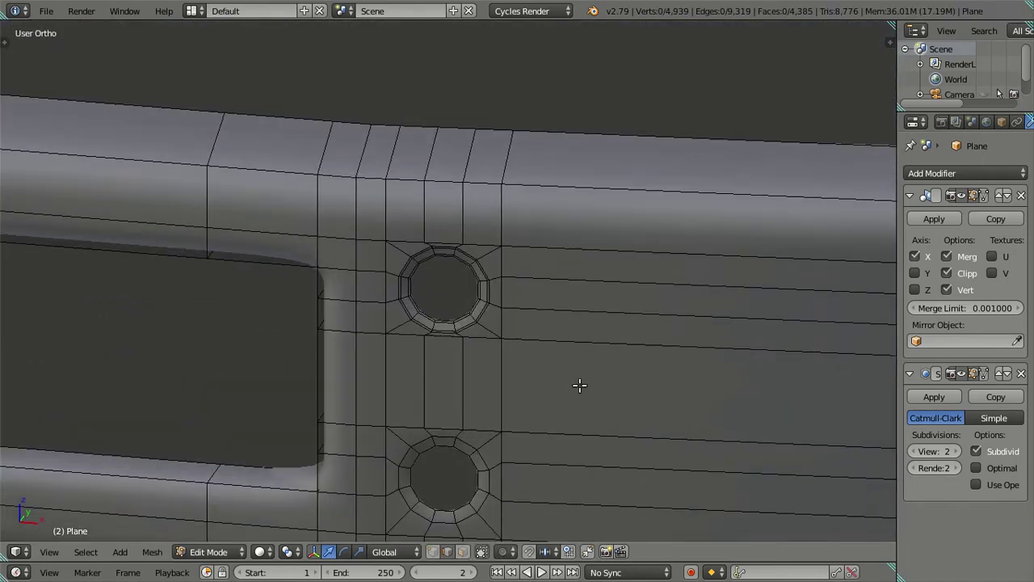
scroll(580, 385, "up", 4)
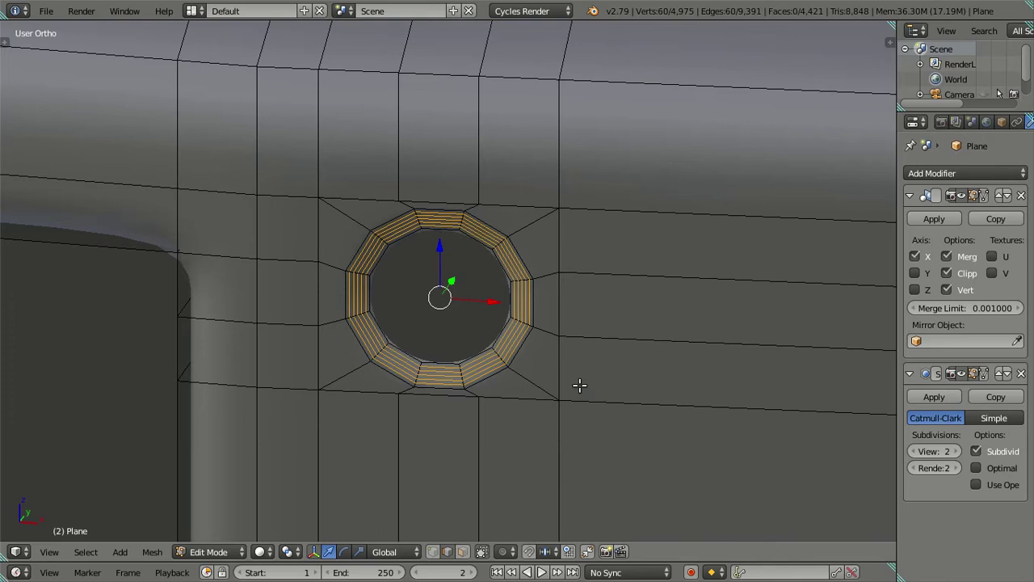
scroll(579, 385, "down", 4)
key("Tab")
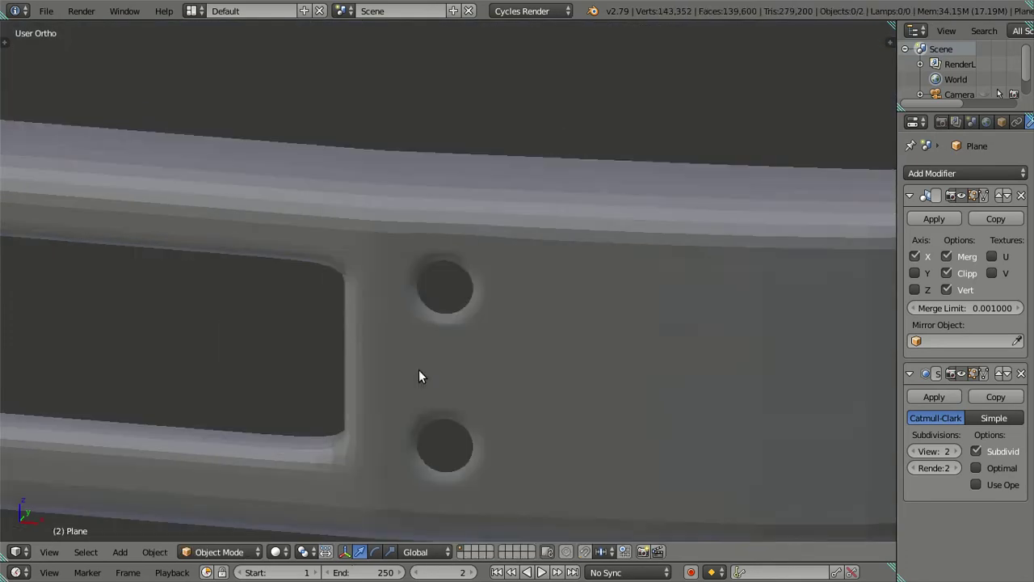
scroll(418, 370, "down", 5)
scroll(484, 307, "up", 1)
scroll(498, 296, "up", 2)
Inspect the grille from the front, then the bumper
mouse_move(501, 288)
middle_mouse_down()
mouse_move(512, 266)
mouse_move(508, 167)
mouse_move(504, 240)
middle_mouse_up()
scroll(502, 238, "up", 6)
scroll(445, 369, "down", 2)
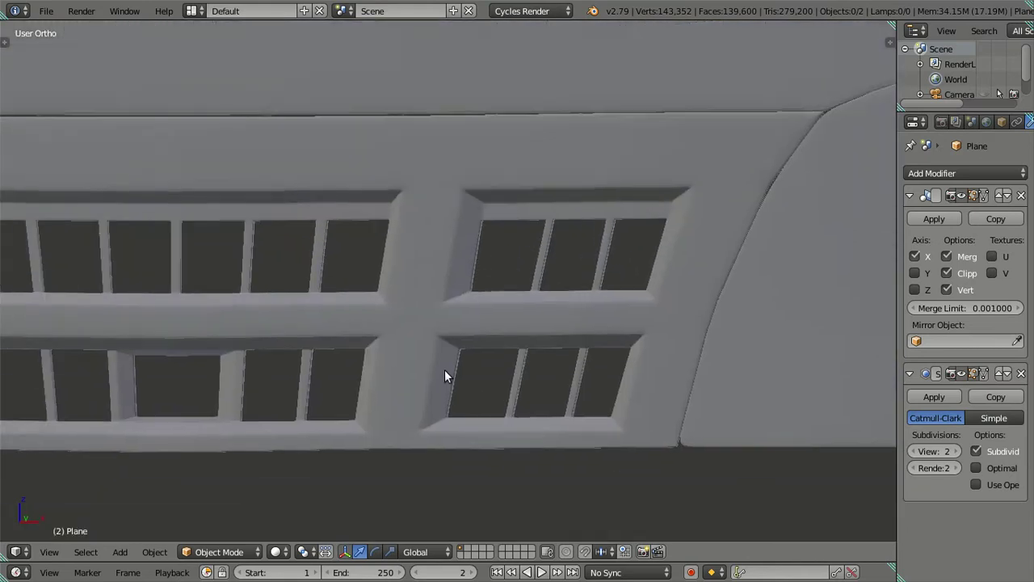
scroll(444, 369, "up", 2)
scroll(441, 351, "down", 2)
scroll(441, 348, "down", 2)
scroll(440, 342, "up", 4)
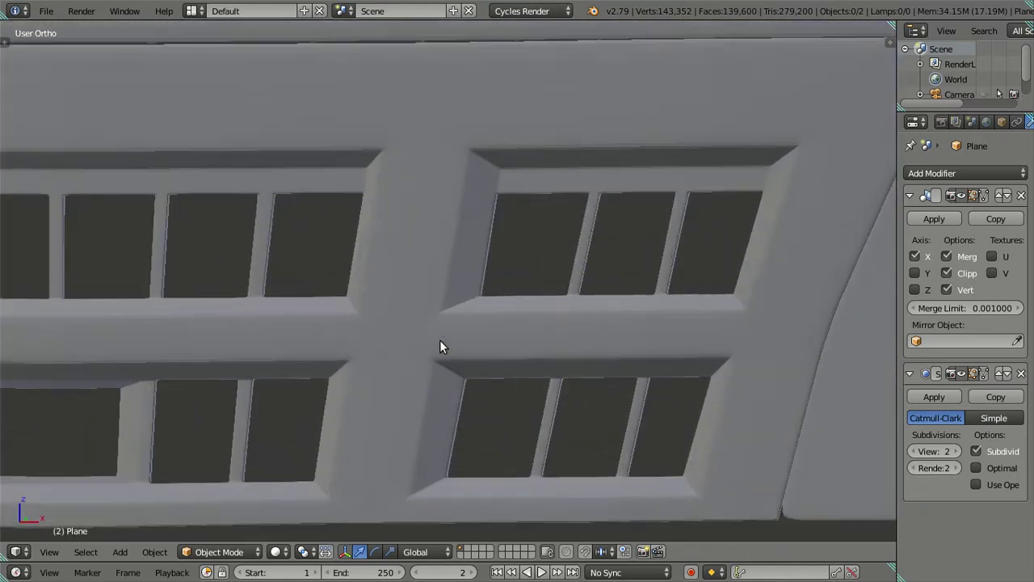
scroll(441, 342, "up", 2)
scroll(441, 341, "down", 4)
scroll(441, 341, "down", 4)
scroll(441, 341, "down", 3)
scroll(440, 341, "up", 2)
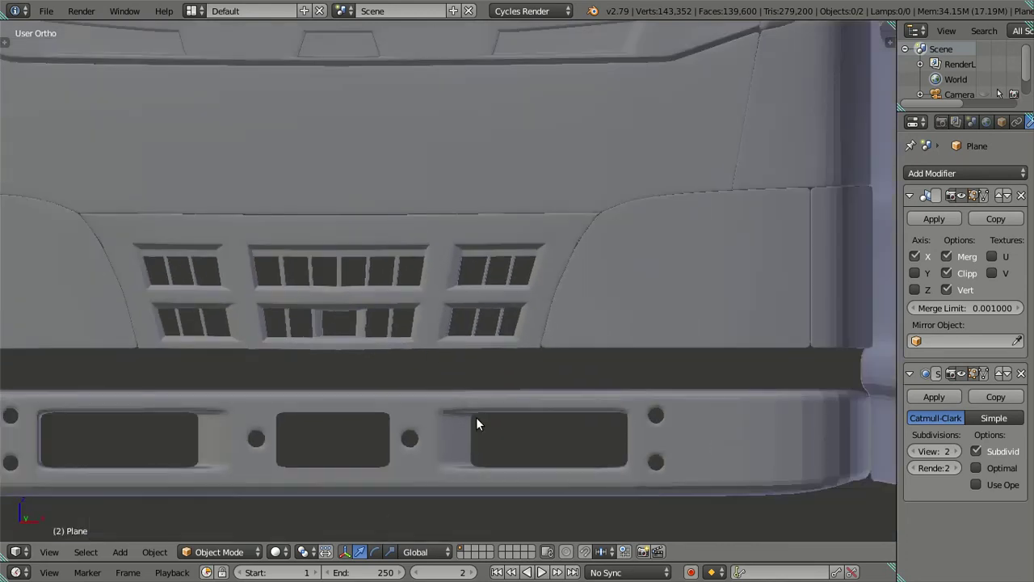
middle_click_drag(476, 420, 358, 282, "shift")
scroll(373, 310, "up", 3)
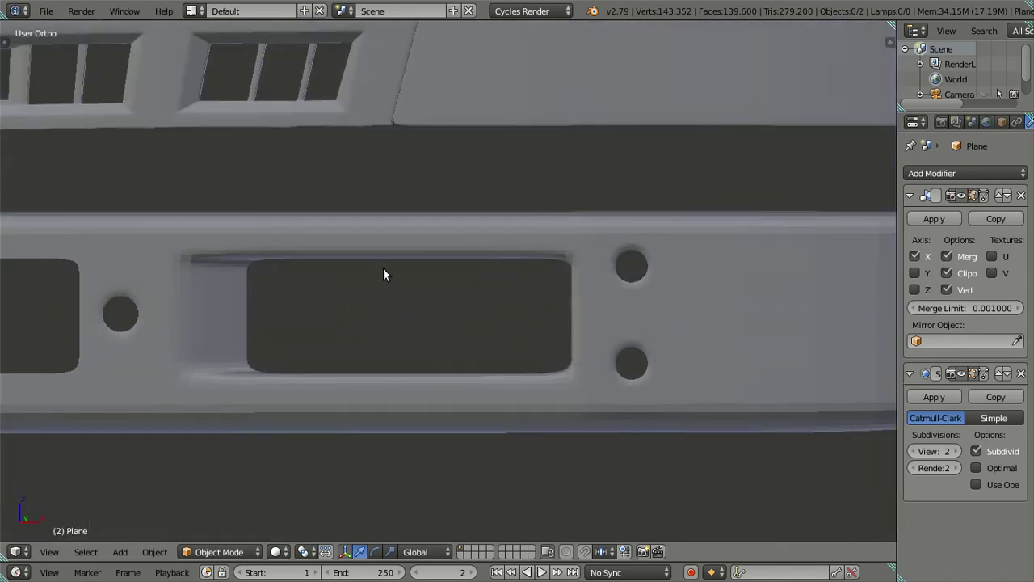
scroll(384, 275, "down", 3)
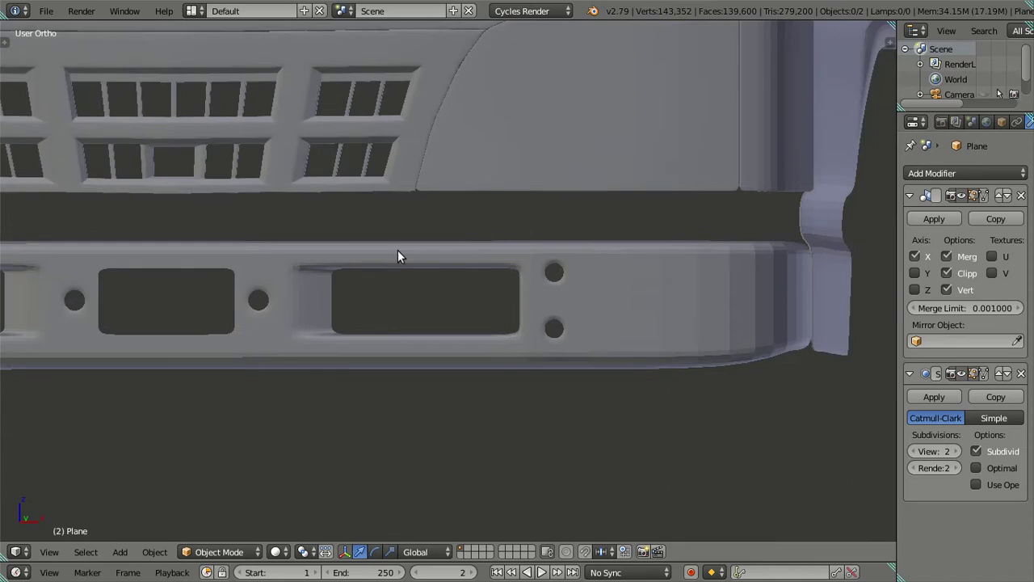
Select the truck cab, orbit to its side door, and enter Edit Mode
right_click(398, 256)
scroll(398, 256, "down", 3)
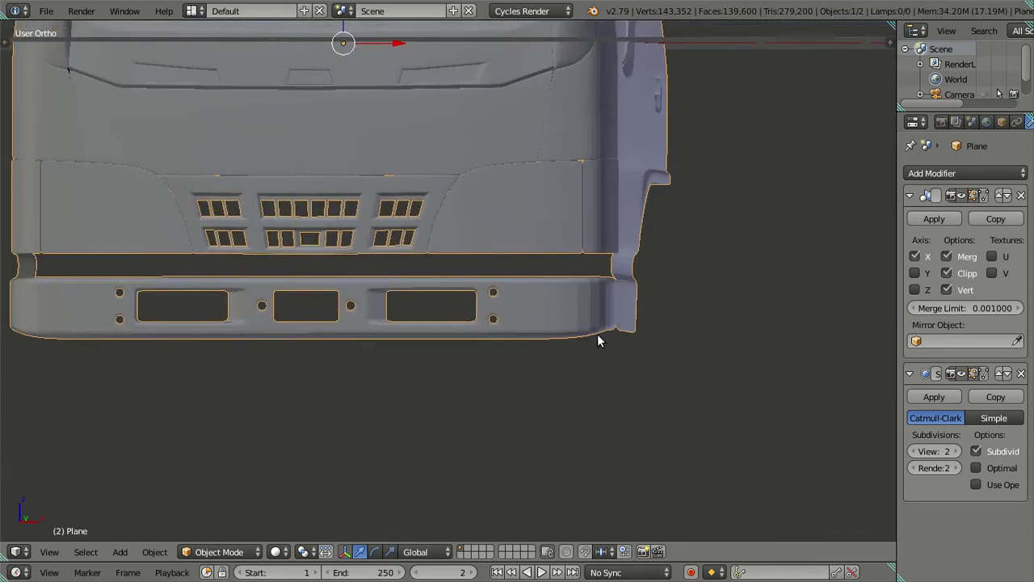
scroll(597, 334, "up", 5, "shift")
middle_click_drag(597, 218, 485, 307)
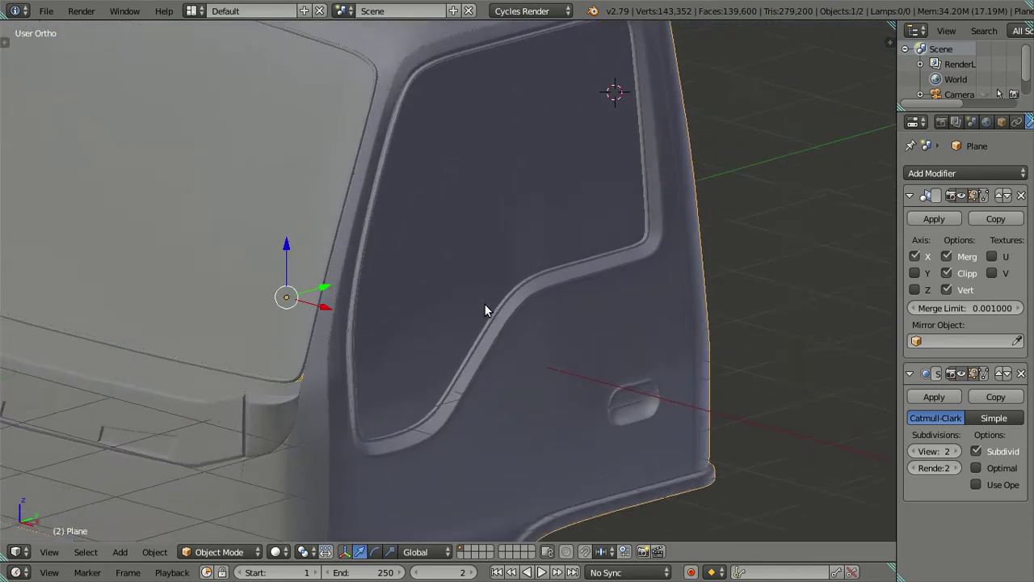
scroll(486, 304, "up", 3)
scroll(487, 304, "down", 3)
mouse_move(582, 274)
middle_mouse_down()
mouse_move(437, 242)
mouse_move(584, 299)
middle_mouse_up()
key("Tab")
Set the cab's viewport subdivision level to 0, checking the mesh in wireframe
key("a")
key("a")
key("a")
key("a")
middle_click_drag(489, 328, 716, 318)
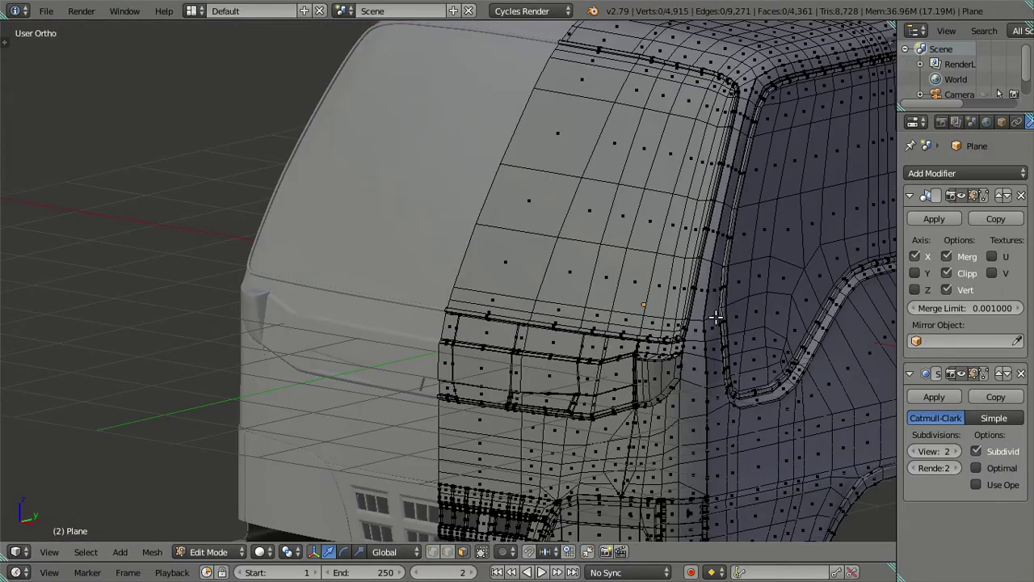
scroll(598, 353, "down", 5)
key("z")
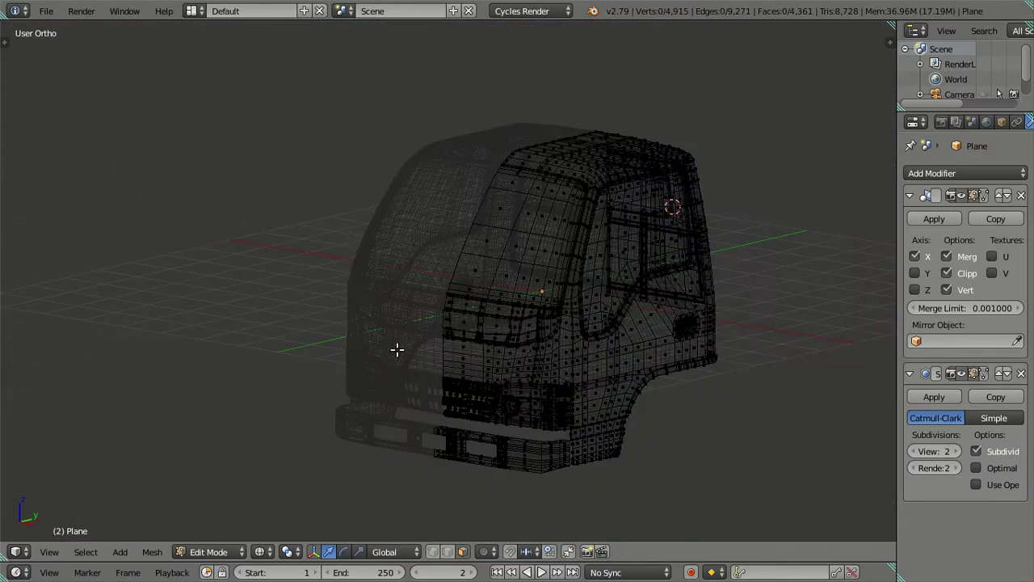
double_click(913, 452)
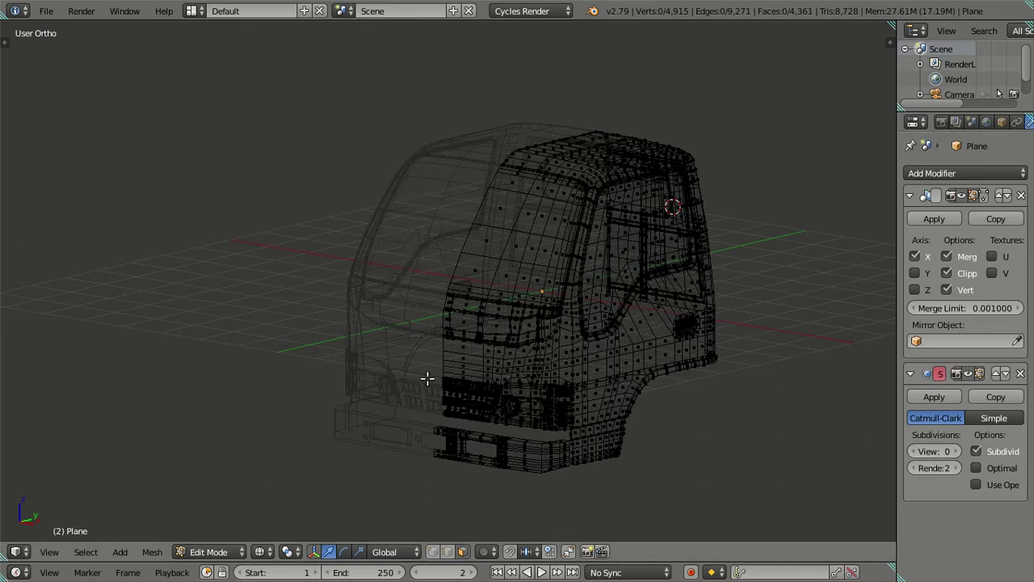
key("z")
Apply smooth shading to the cab in Object Mode
key("Tab")
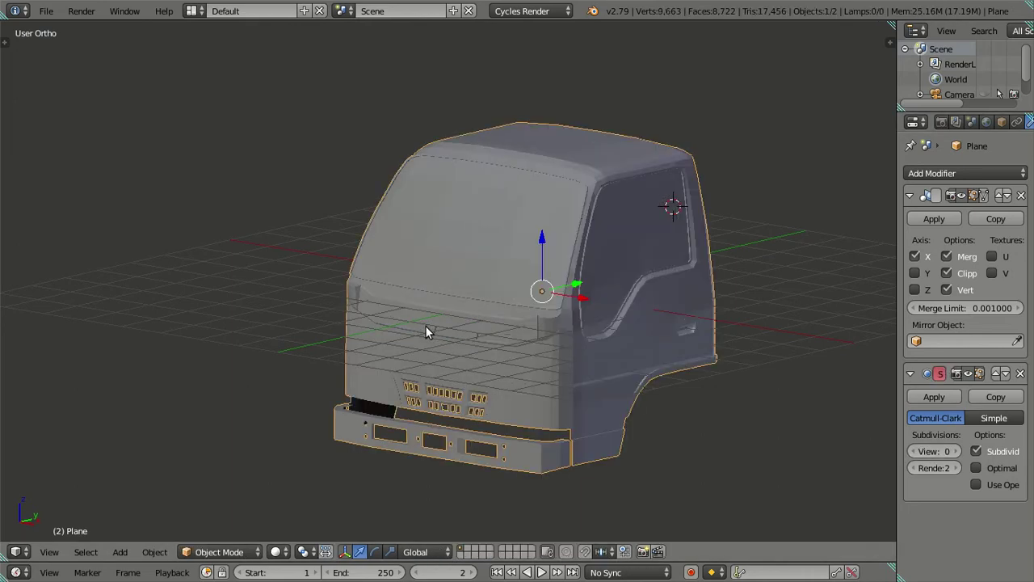
key("t")
left_click(42, 251)
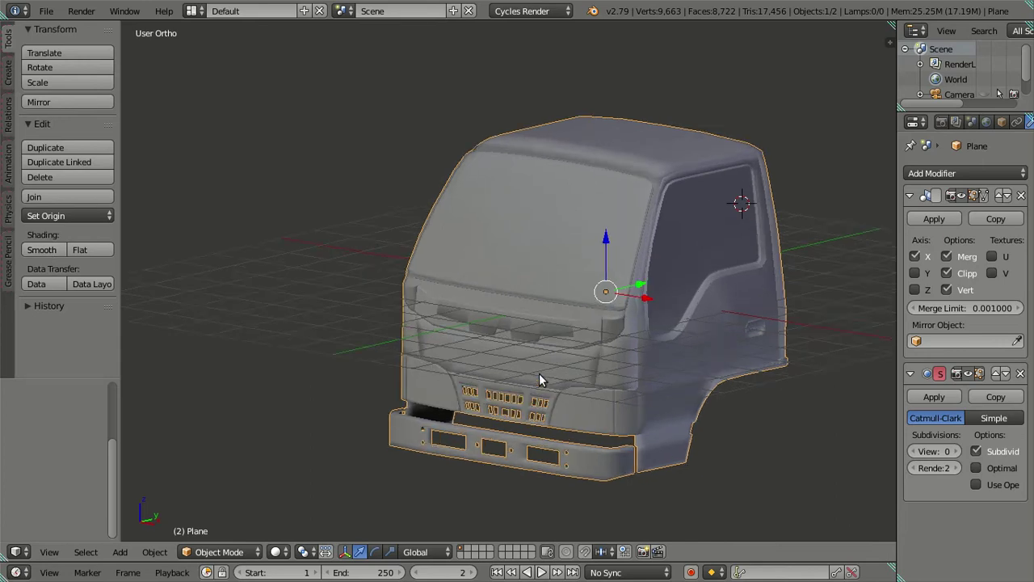
scroll(266, 283, "up", 3)
key("t")
key("a")
Raise viewport subdivision to 2 and inspect the smoothed grille and bumper
left_click(956, 451)
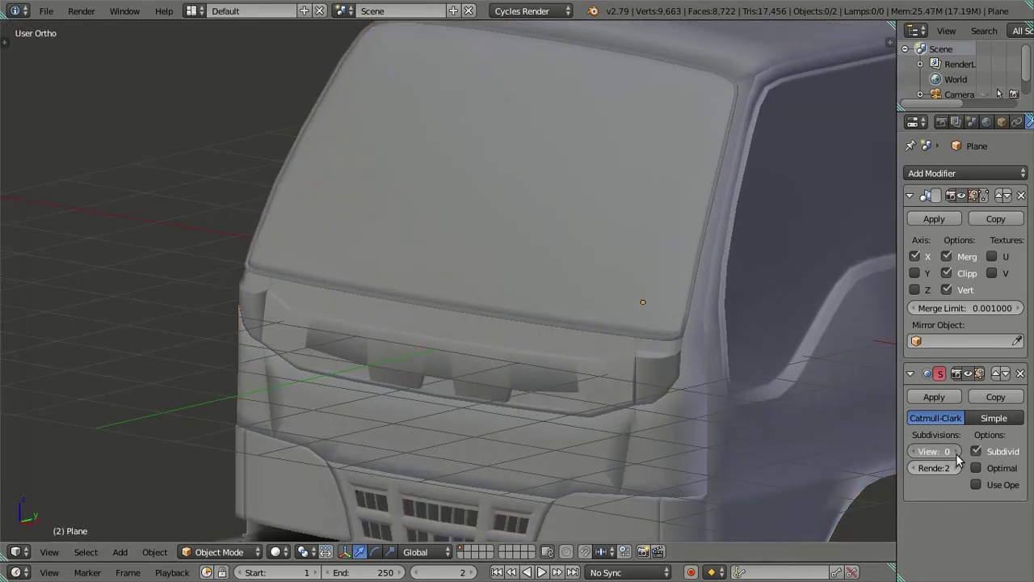
left_click(956, 451)
scroll(687, 467, "down", 3)
middle_click_drag(630, 472, 566, 289, "shift")
scroll(566, 288, "up", 2)
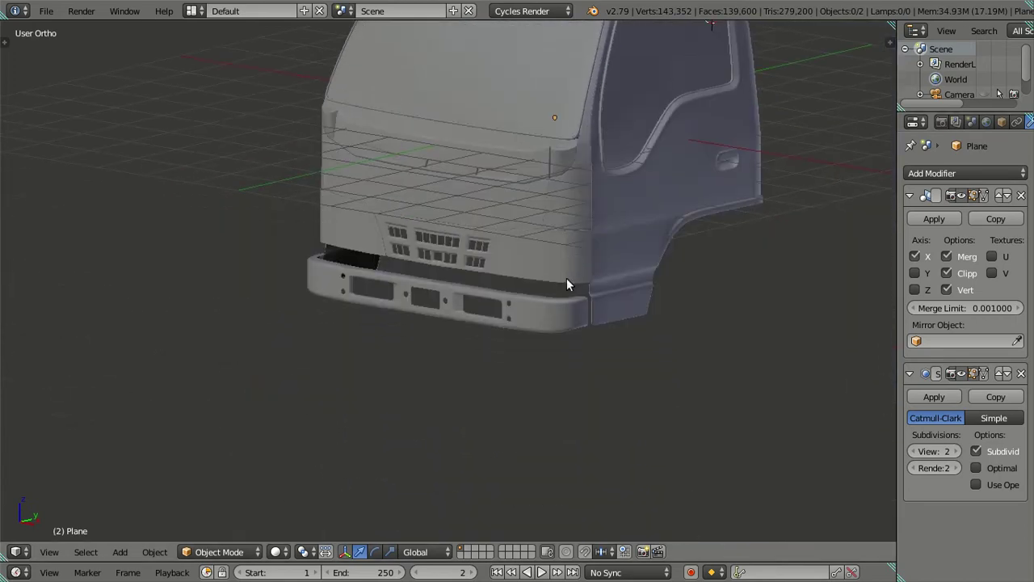
scroll(450, 323, "up", 2)
scroll(542, 247, "up", 2)
scroll(482, 315, "up", 2)
scroll(482, 315, "up", 3)
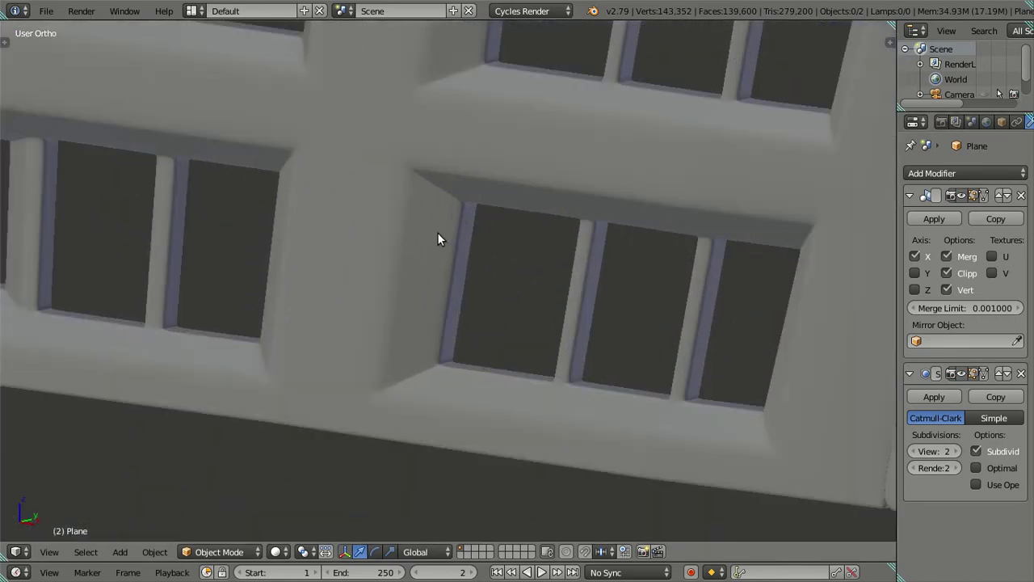
scroll(422, 283, "up", 3)
scroll(422, 287, "down", 1)
scroll(423, 285, "down", 3)
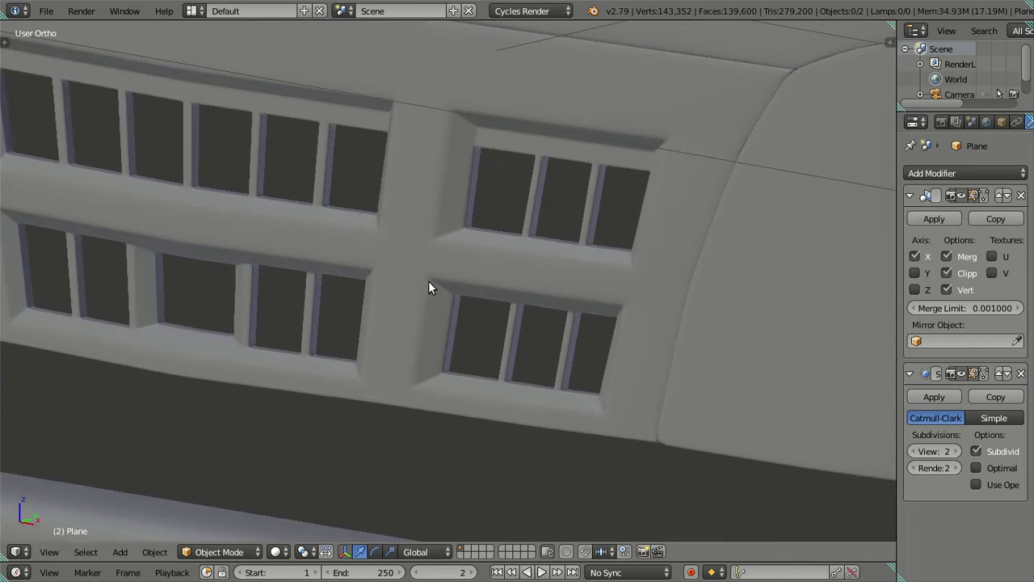
scroll(428, 280, "down", 2)
scroll(486, 308, "down", 2)
scroll(549, 314, "up", 1)
scroll(621, 320, "up", 2, "shift")
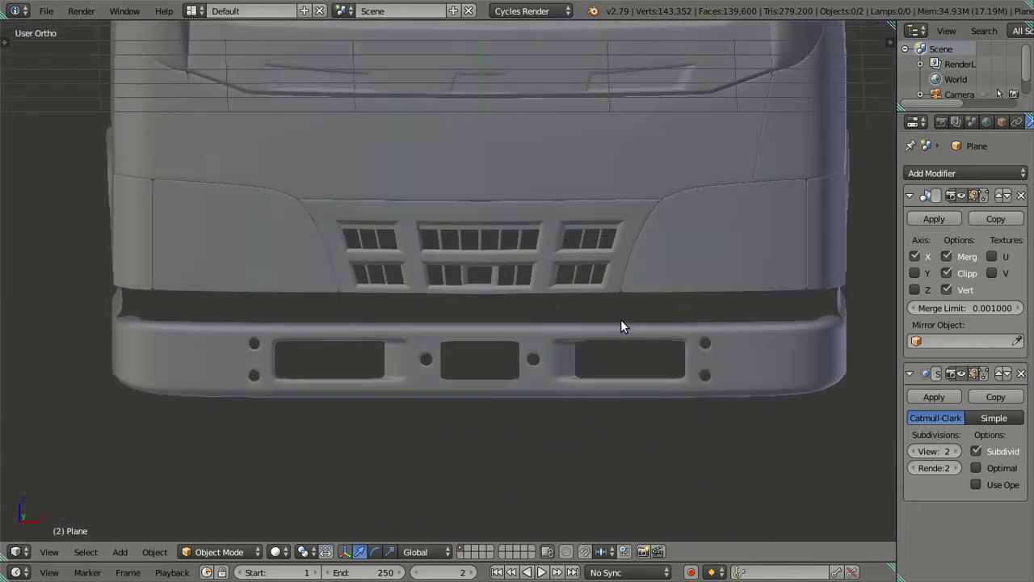
scroll(612, 277, "up", 1, "shift")
scroll(629, 247, "up", 4, "shift")
mouse_move(586, 256)
middle_mouse_down()
mouse_move(389, 263)
mouse_move(536, 201)
mouse_move(573, 266)
mouse_move(554, 231)
mouse_move(492, 240)
mouse_move(492, 253)
mouse_move(501, 283)
mouse_move(554, 189)
mouse_move(716, 277)
mouse_move(568, 277)
mouse_move(605, 292)
middle_mouse_up()
scroll(390, 264, "down", 2)
scroll(491, 240, "up", 2)
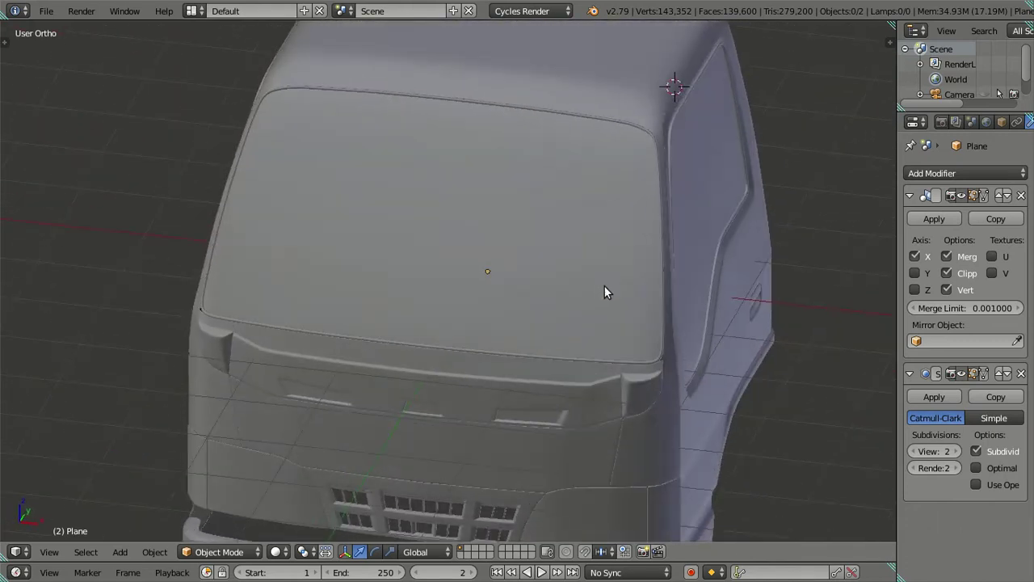
Compare viewport subdivision levels 0, 1 and 2, leaving it at 0
left_click(913, 450)
left_click(913, 451)
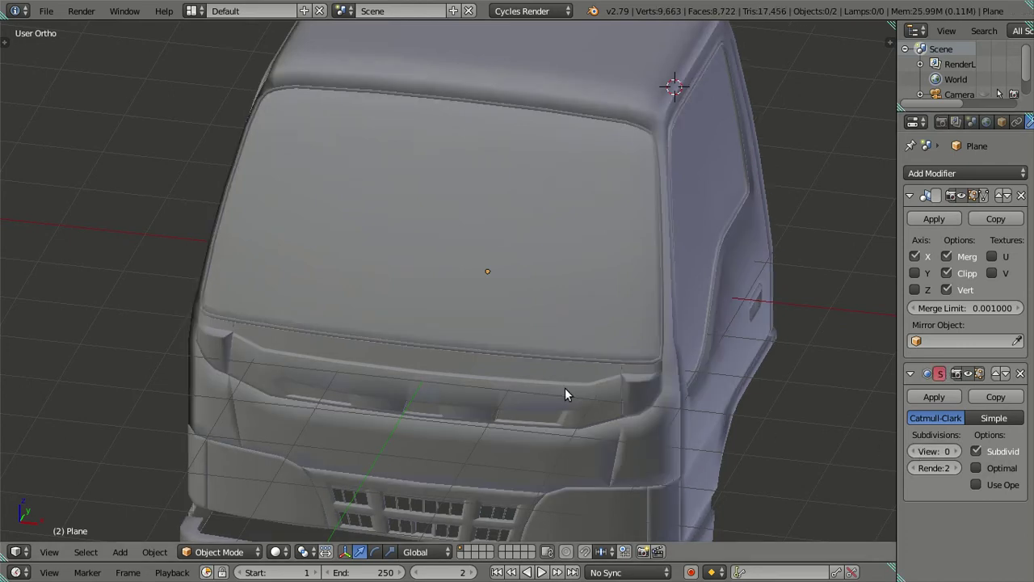
scroll(407, 320, "down", 5)
key("a")
scroll(664, 416, "up", 6)
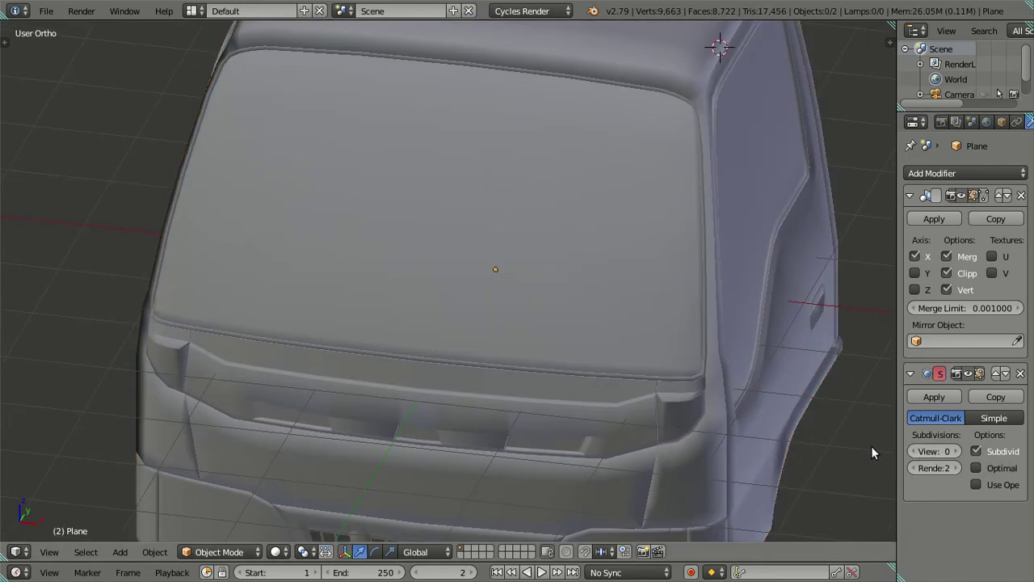
left_click(958, 450)
mouse_move(680, 392)
middle_mouse_down()
mouse_move(682, 333)
mouse_move(428, 362)
mouse_move(426, 353)
mouse_move(655, 341)
mouse_move(615, 250)
middle_mouse_up()
scroll(800, 463, "up", 4)
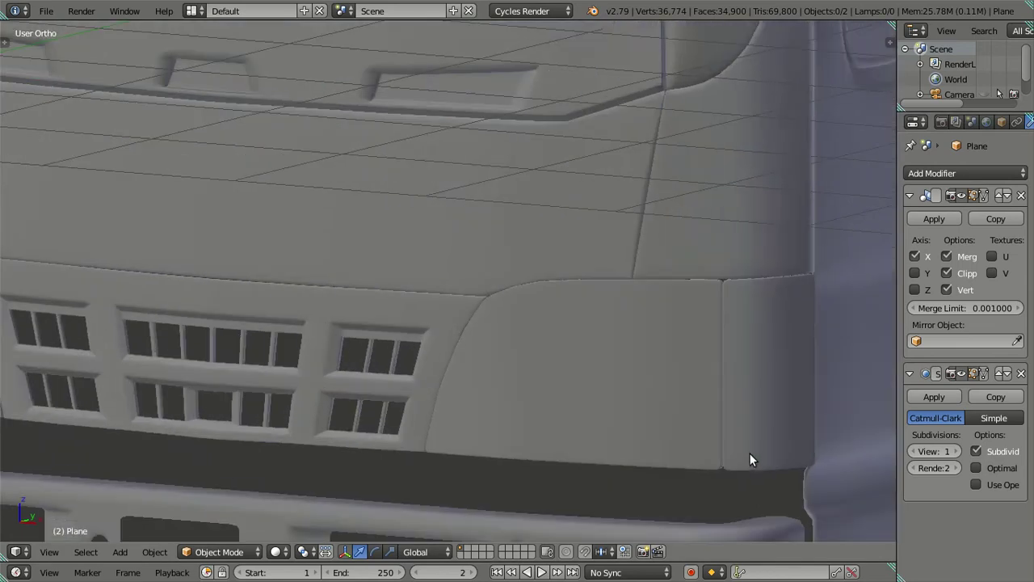
scroll(859, 465, "down", 2)
scroll(649, 368, "down", 2)
middle_click_drag(649, 368, 525, 304)
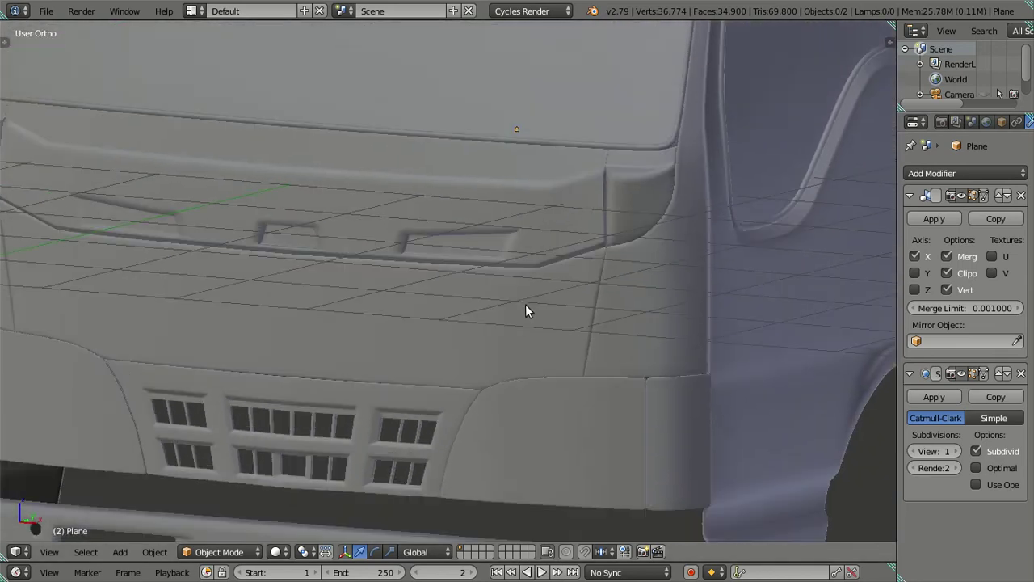
scroll(859, 413, "up", 4)
left_click(955, 452)
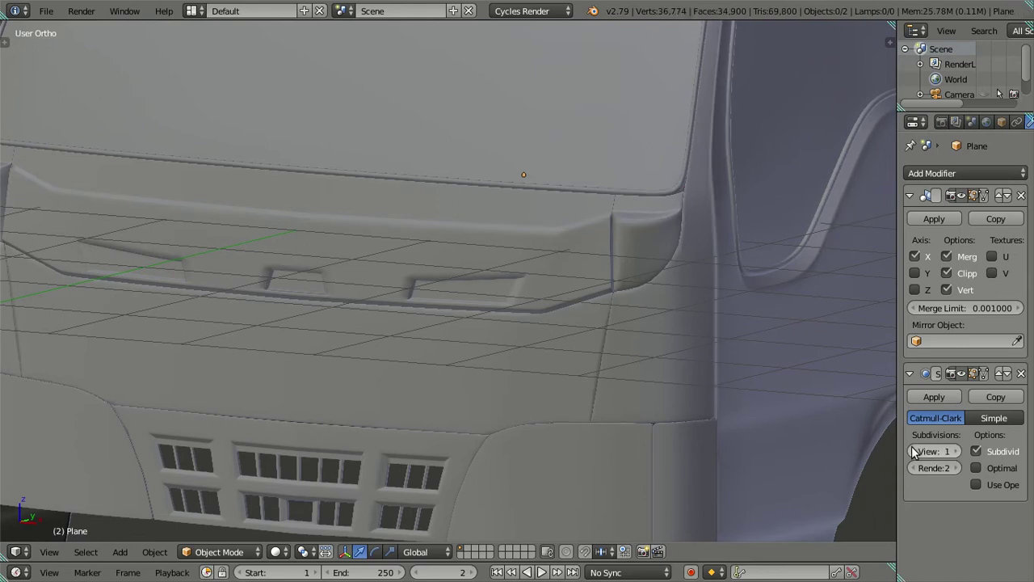
left_click(914, 453)
scroll(243, 159, "down", 2)
scroll(244, 159, "down", 3)
Select the cab, then deselect it and view it through the scene camera
right_click(445, 206)
scroll(444, 215, "up", 3)
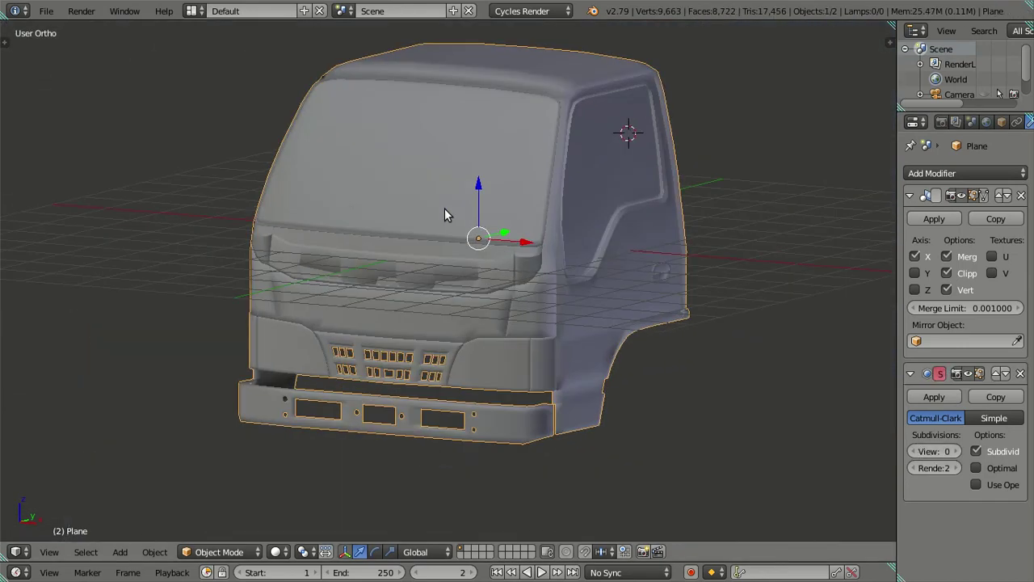
key("t")
mouse_move(424, 275)
middle_mouse_down()
mouse_move(502, 271)
mouse_move(525, 309)
middle_mouse_up()
key("a")
key("t")
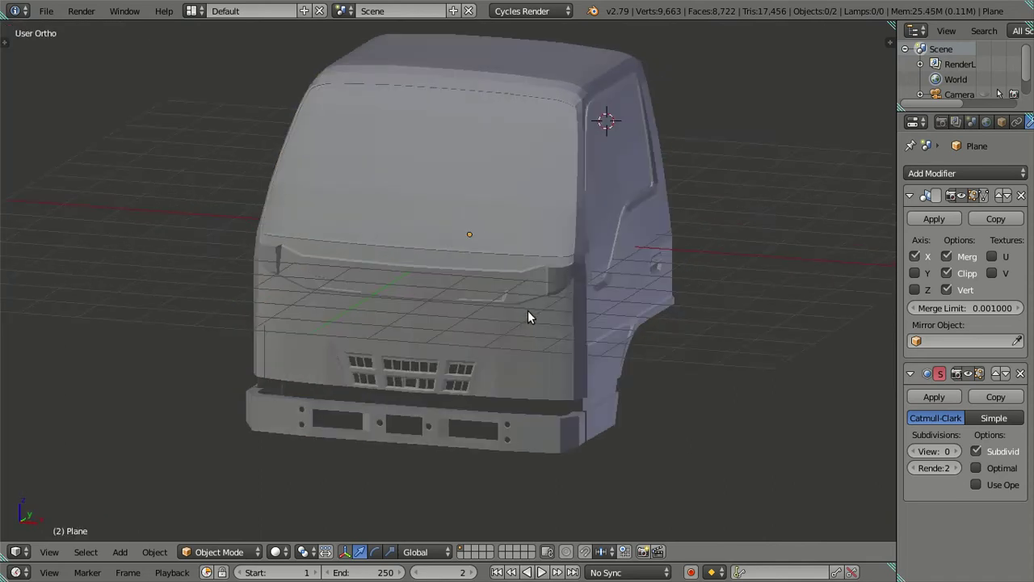
key("KP_0")
Save over the .blend file and switch to the front orthographic view
key("ctrl+s")
left_click(435, 285)
key("KP_1")
scroll(440, 284, "down", 2)
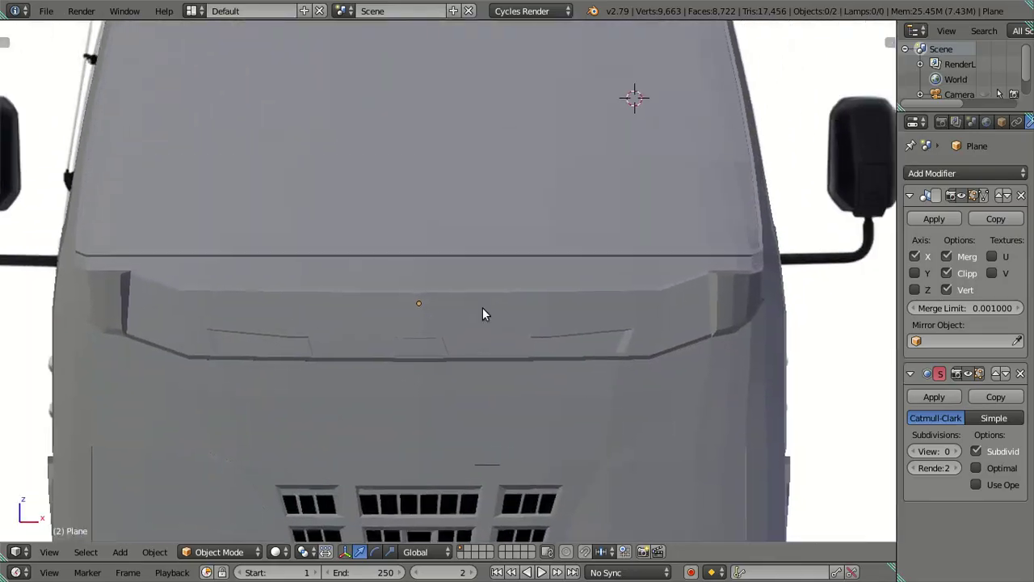
scroll(485, 312, "down", 2)
Enter Edit Mode on the cab and show its wireframe over the front ISUZU reference photo
key("Tab")
middle_click_drag(476, 300, 589, 354)
scroll(590, 354, "up", 3)
key("KP_1")
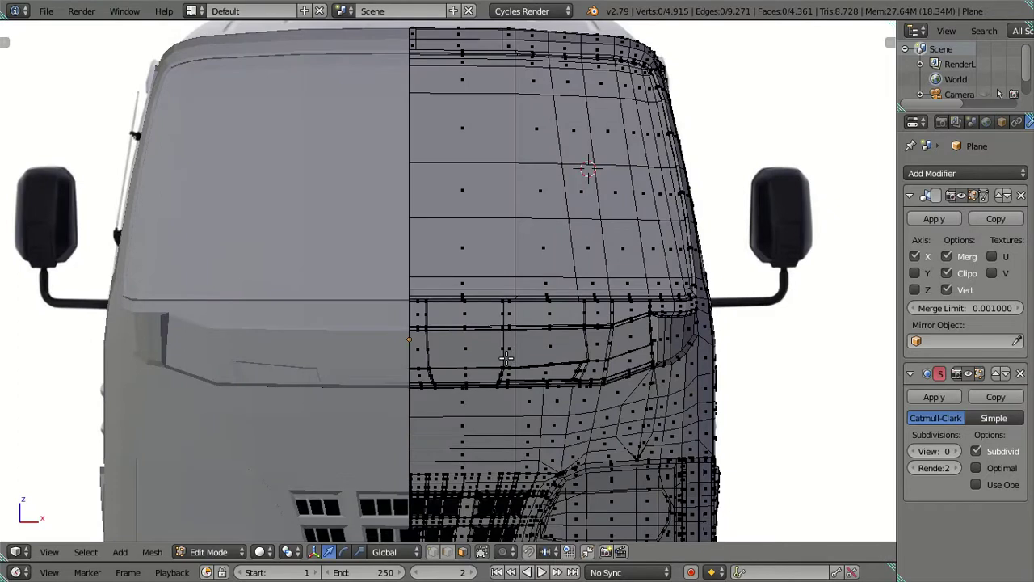
scroll(501, 351, "up", 4)
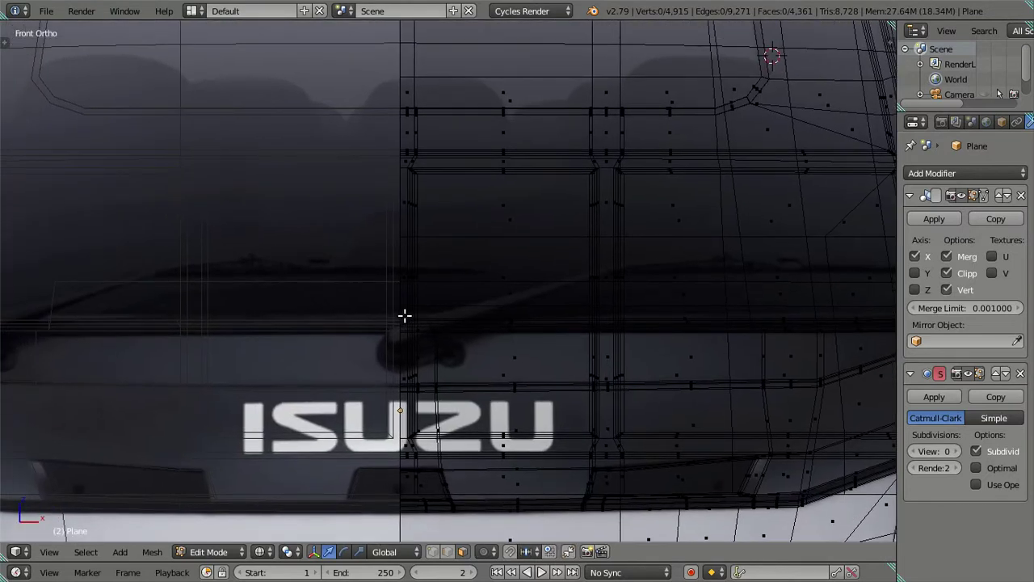
key("z")
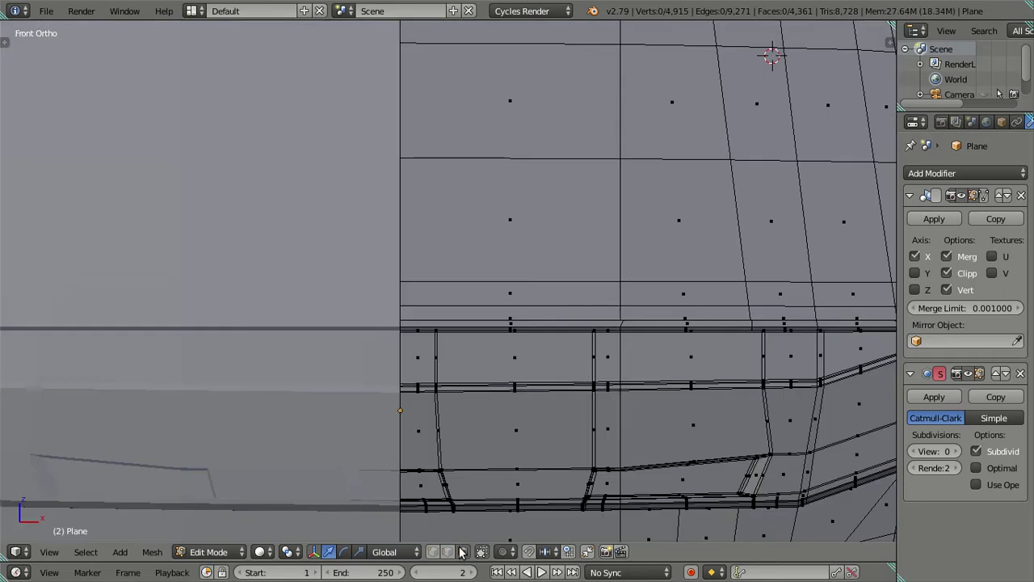
key("z")
scroll(457, 471, "up", 1)
scroll(439, 461, "up", 1)
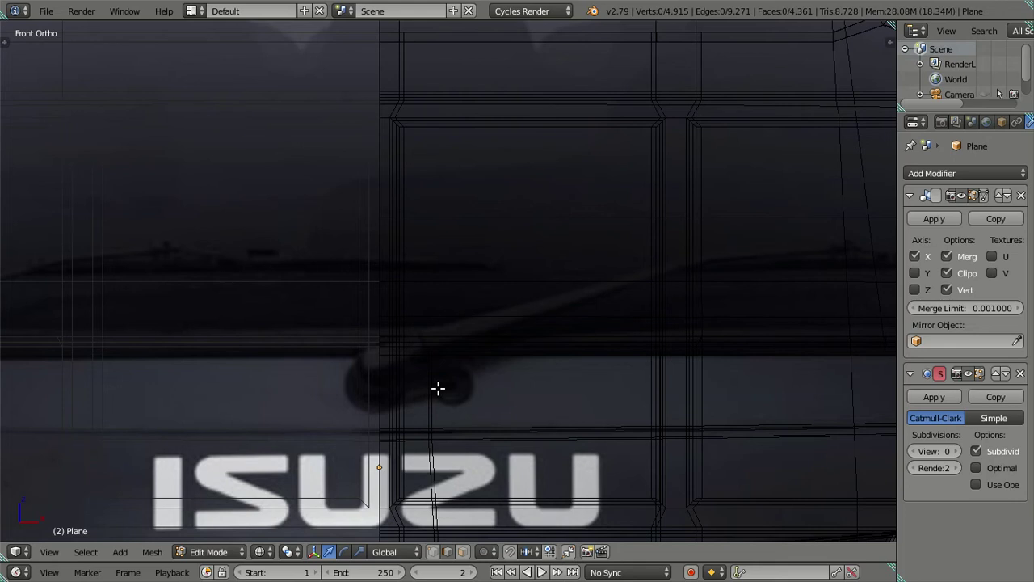
Check the mesh against the ISUZU reference photo in X-ray and pick a face on the under-windshield strip
key("z")
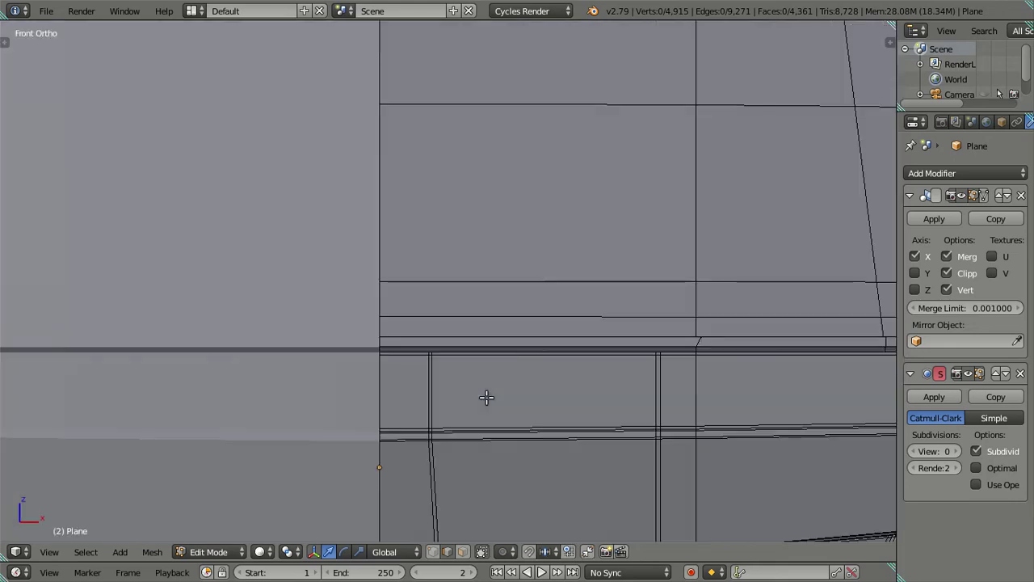
left_click(464, 553)
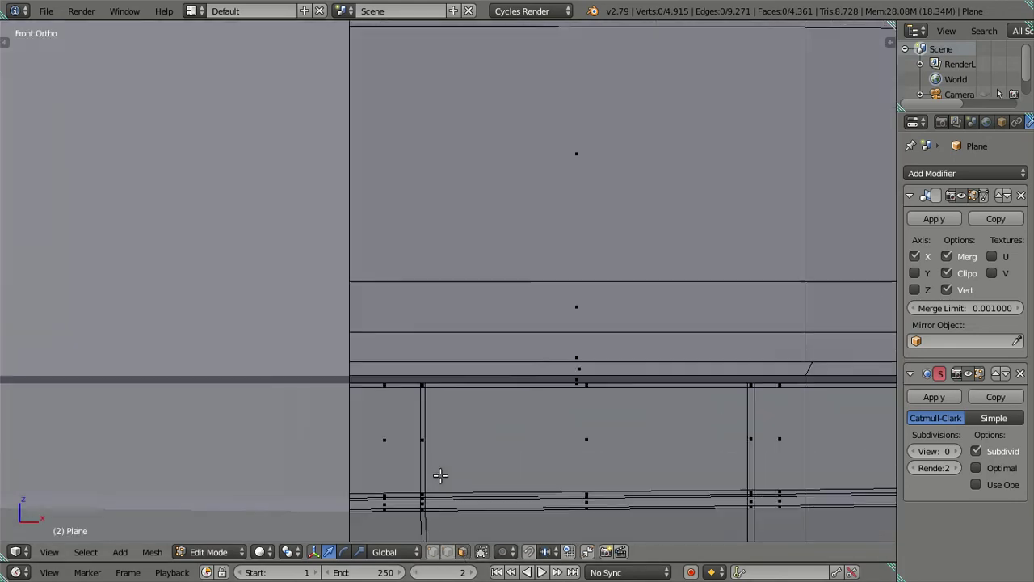
key("z")
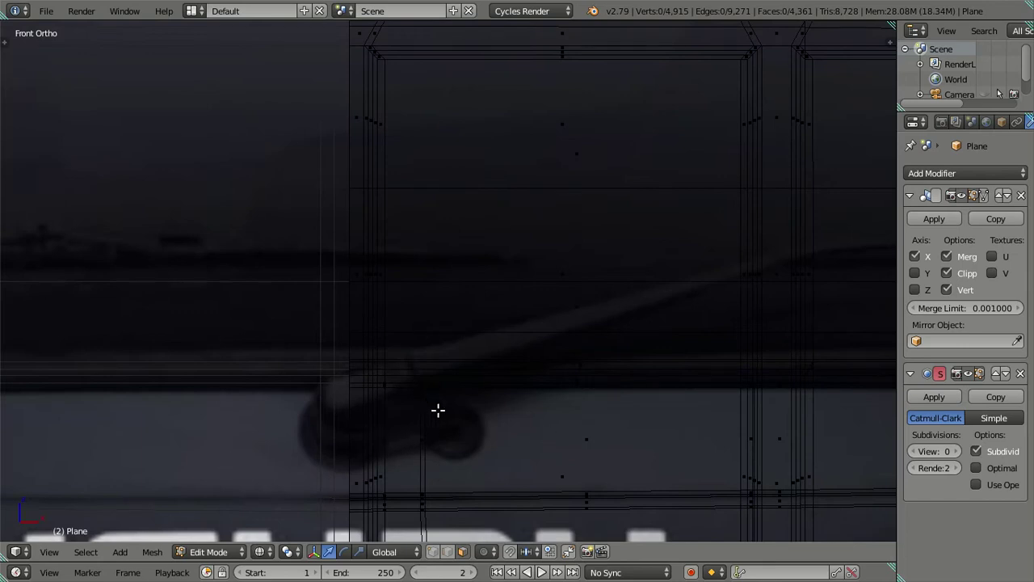
key("z")
left_click(533, 435)
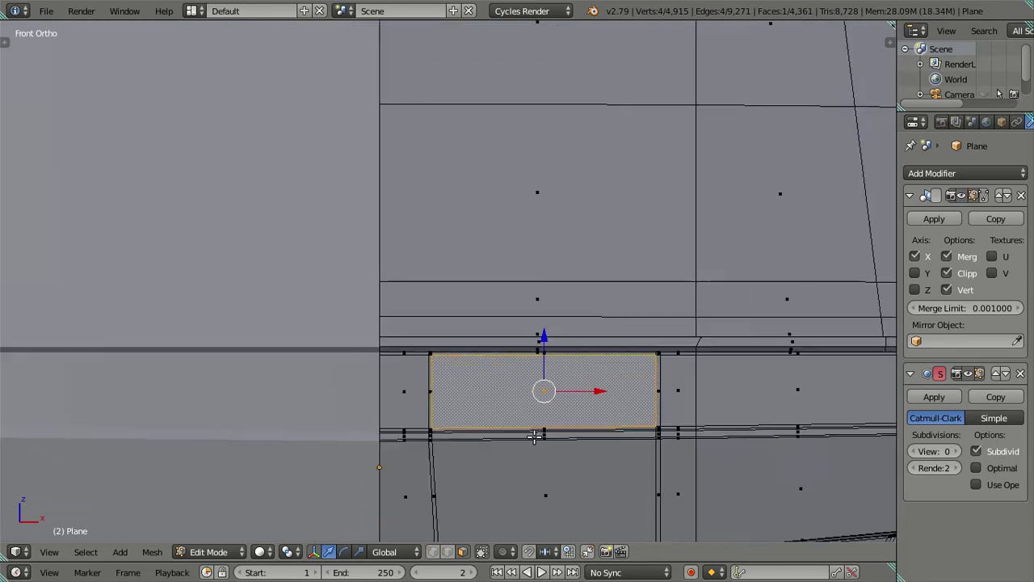
scroll(533, 436, "down", 1)
scroll(533, 437, "down", 3)
key("z")
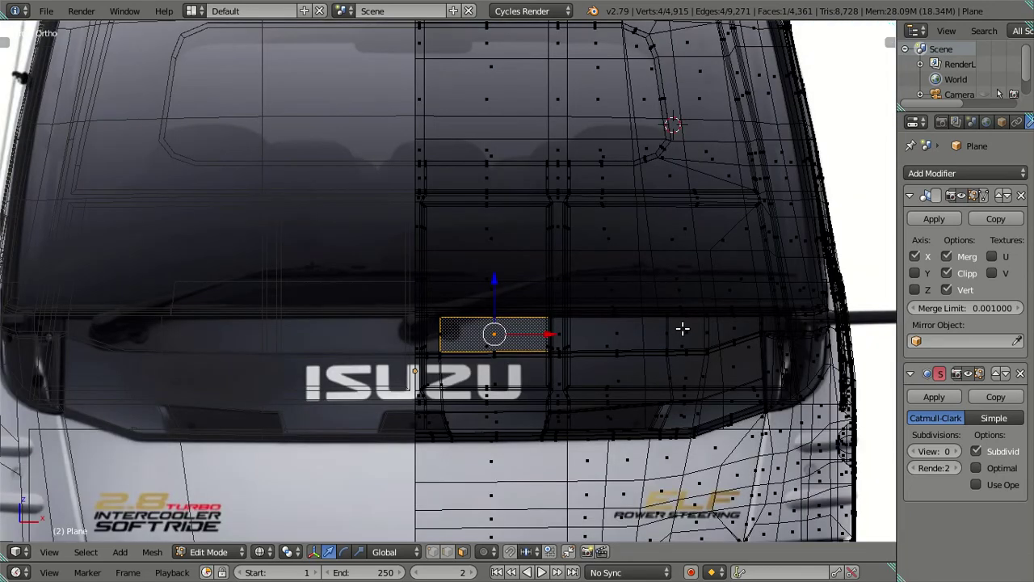
key("z")
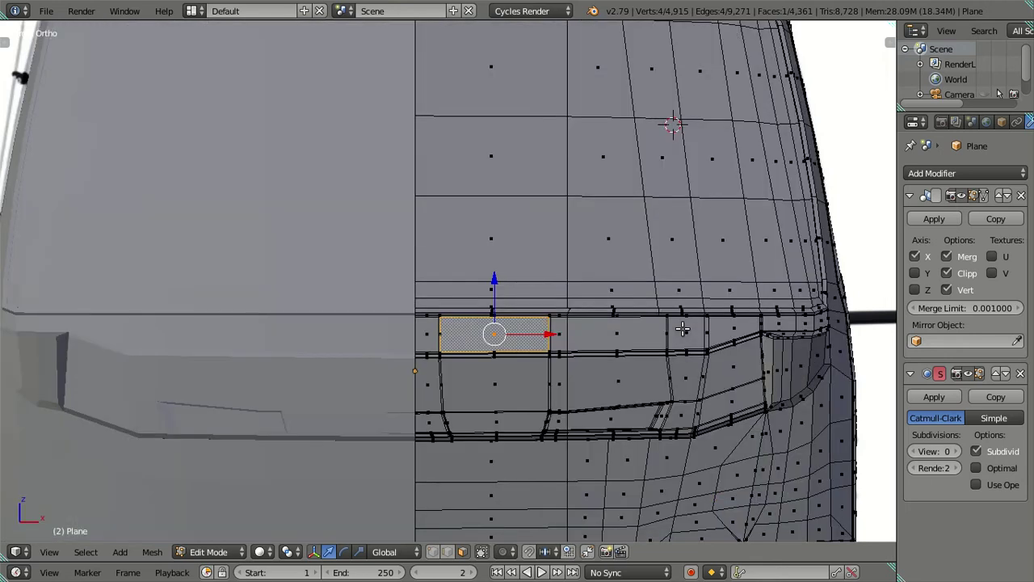
key("z")
Select the full row of strip faces beneath the windshield; a trial duplicate is cancelled
key("z")
key("z")
key("z")
right_click(716, 328)
key("z")
key("z")
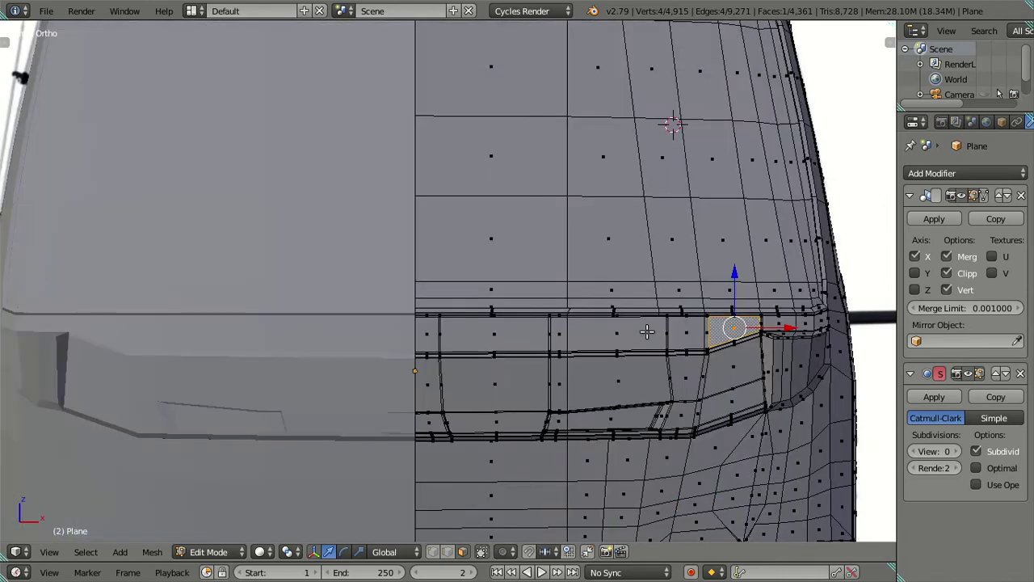
right_click(489, 331, "shift")
key("z")
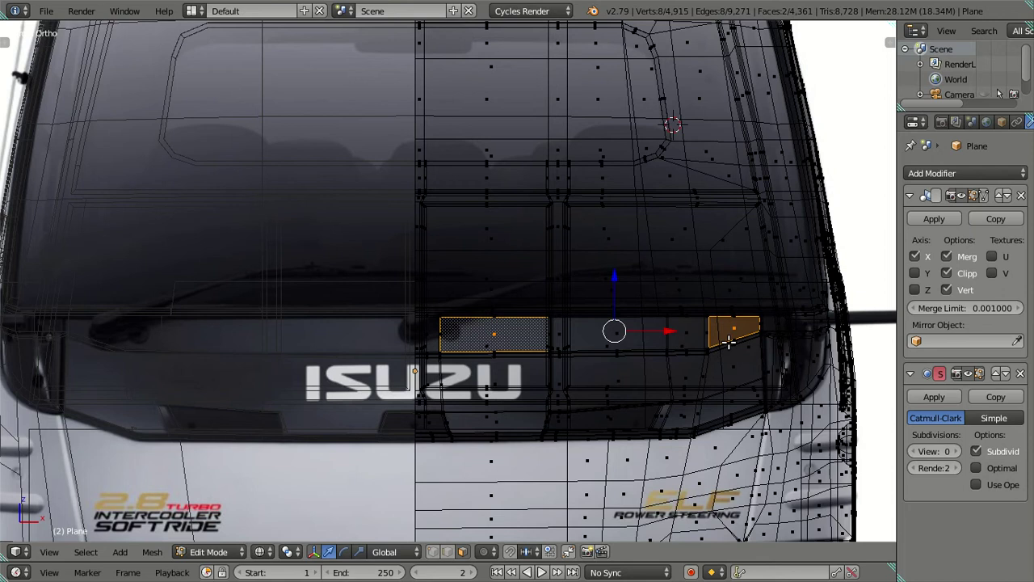
key("z")
scroll(728, 342, "up", 3)
right_click(427, 355)
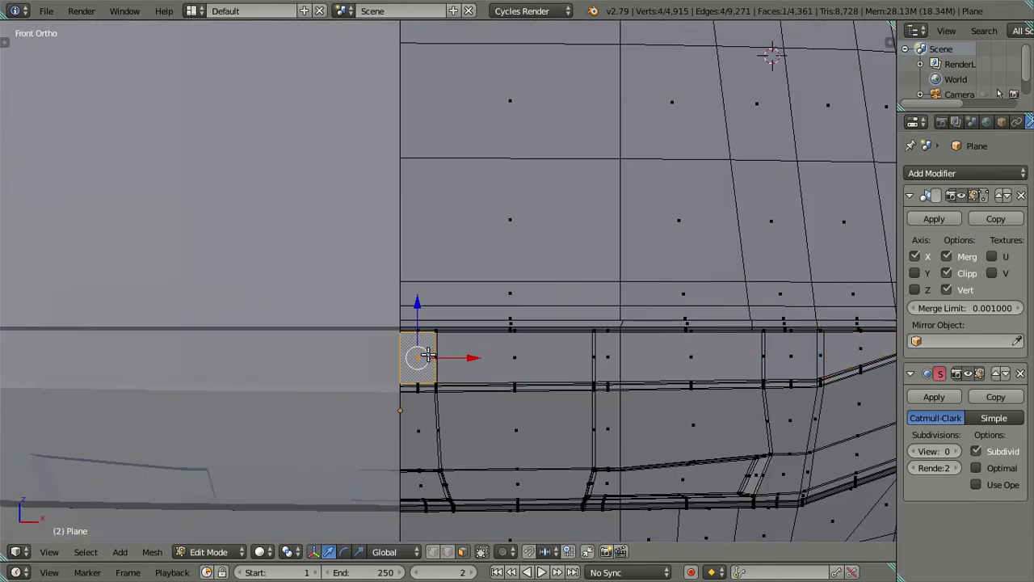
scroll(427, 355, "down", 3)
right_click(514, 366, "alt")
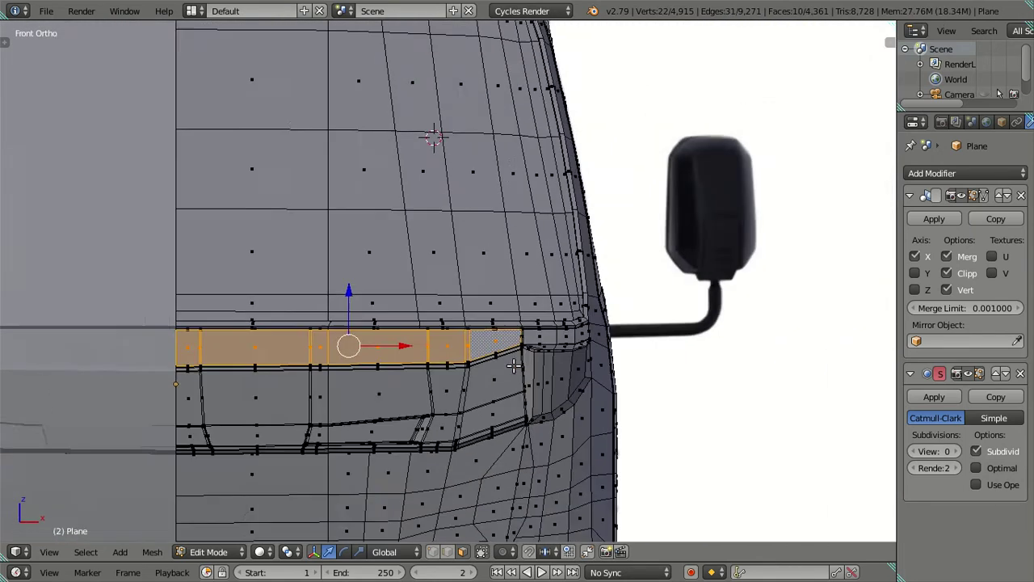
scroll(514, 366, "down", 2)
key("shift+d")
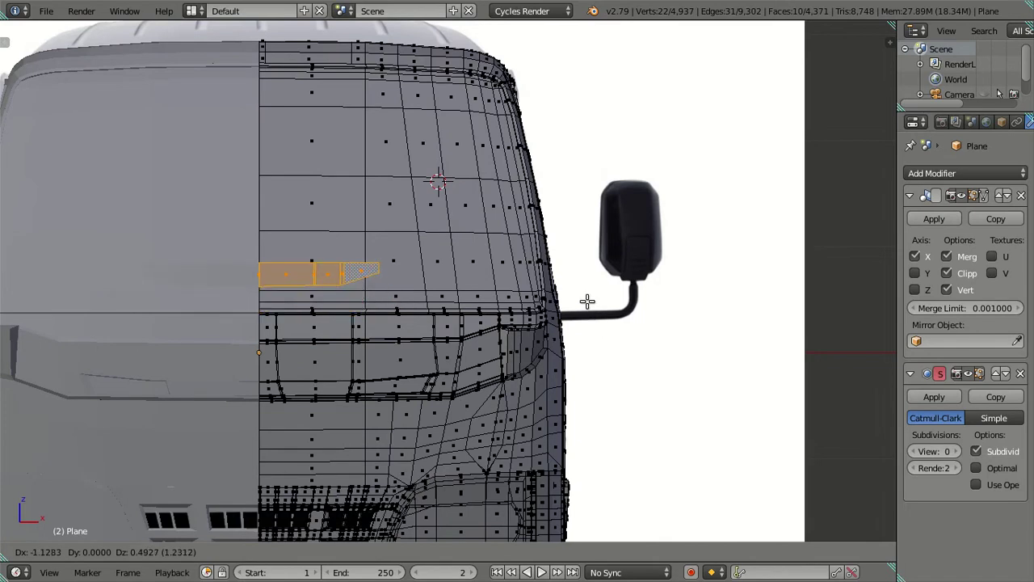
right_click(588, 301)
Separate the selected strip faces into a new object, Plane.001, and select it in Object Mode
key("p")
left_click(495, 279)
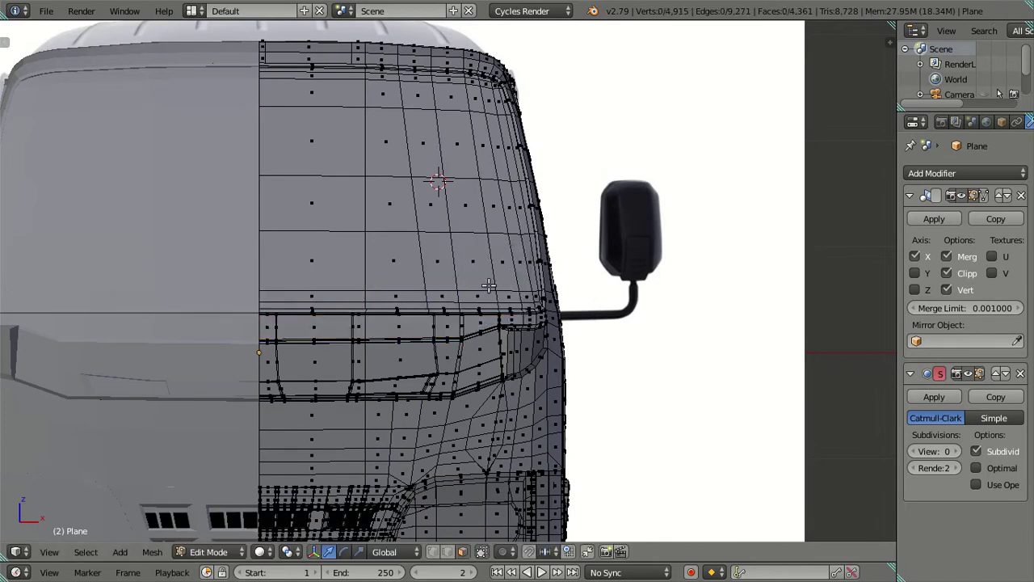
middle_click_drag(489, 285, 329, 340)
key("Tab")
scroll(476, 340, "up", 3)
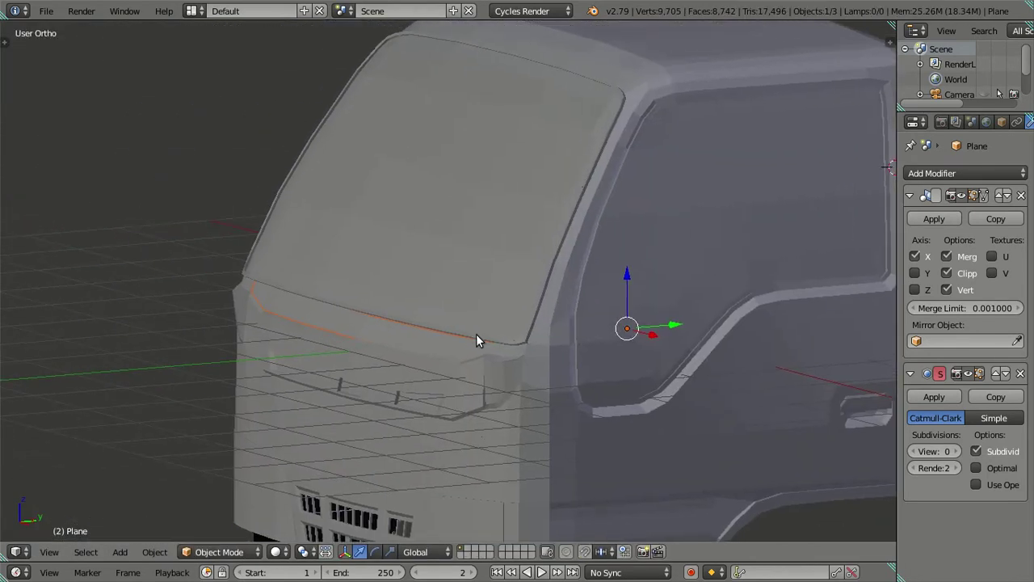
key("z")
middle_click_drag(476, 340, 380, 339)
right_click(405, 346)
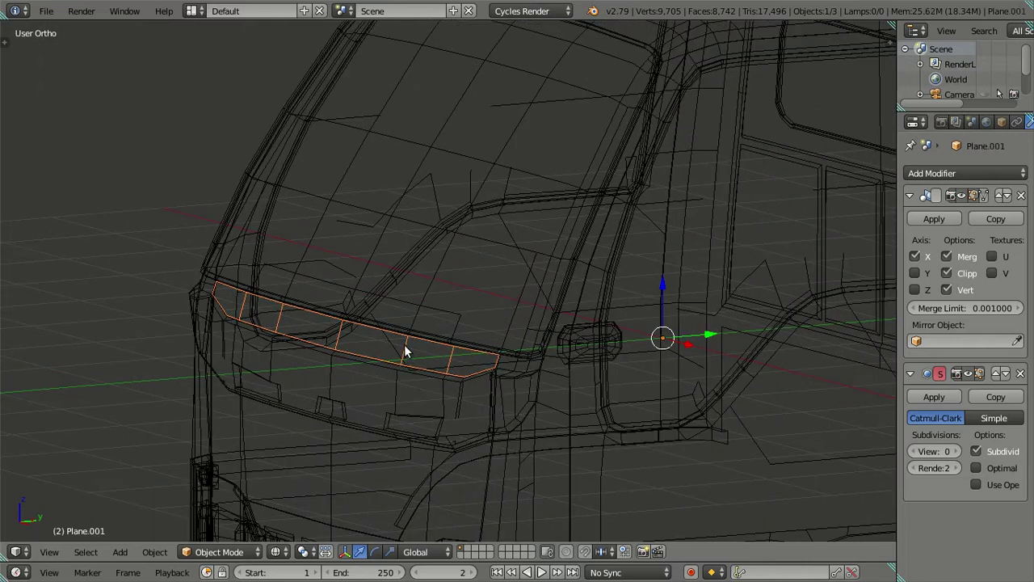
key("z")
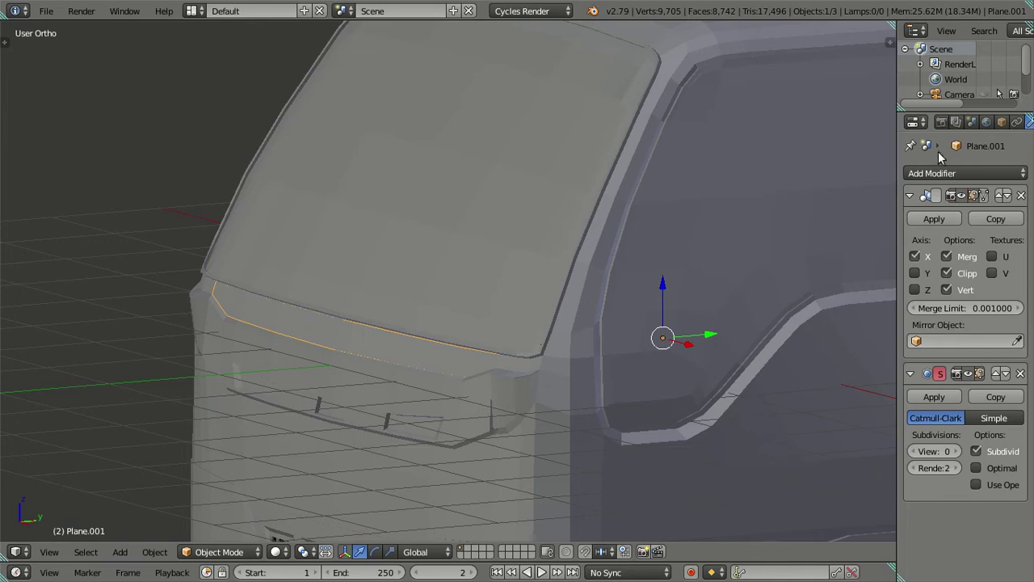
Apply Plane.001's Mirror modifier, then edit its mesh in edge select mode
left_click(934, 218)
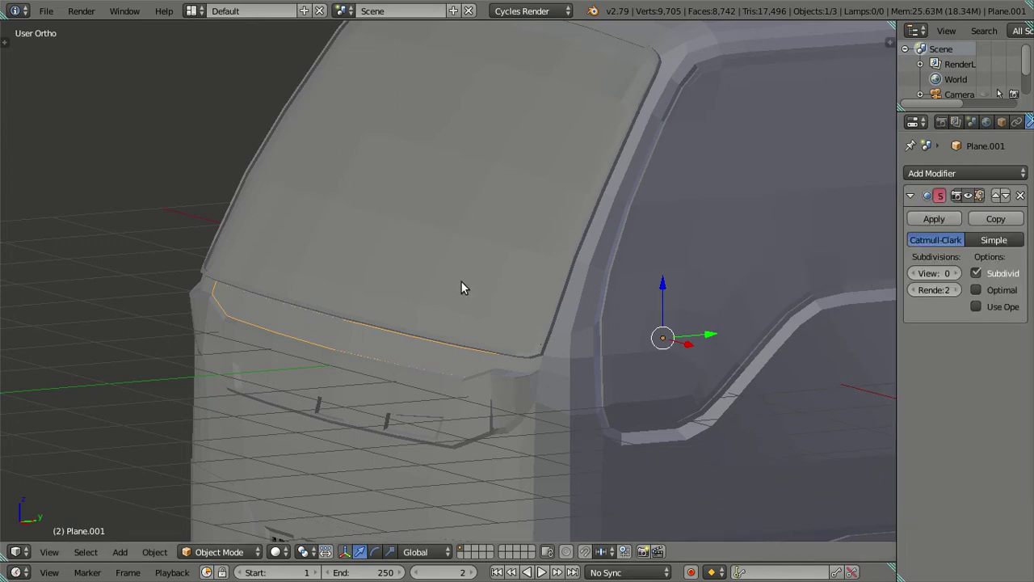
middle_click_drag(462, 289, 491, 325)
key("Tab")
middle_click_drag(374, 335, 404, 299)
scroll(434, 353, "up", 1)
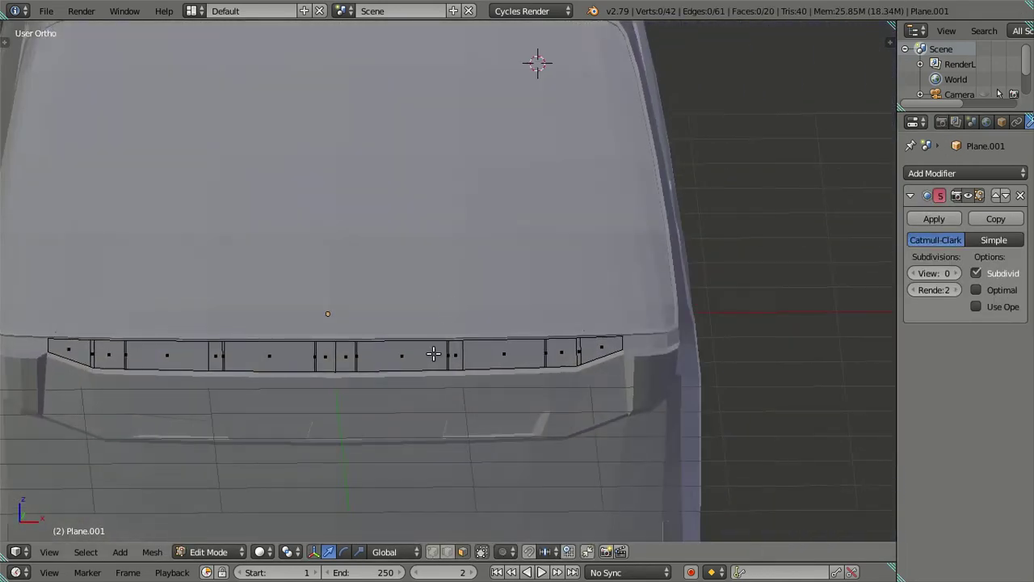
scroll(434, 354, "up", 3)
left_click(447, 552)
Try selecting several vertical edges of the strip in front view, then clear the selection
middle_click_drag(342, 427, 407, 415, "shift")
scroll(407, 415, "up", 2)
left_click(141, 375)
left_click(223, 385, "shift")
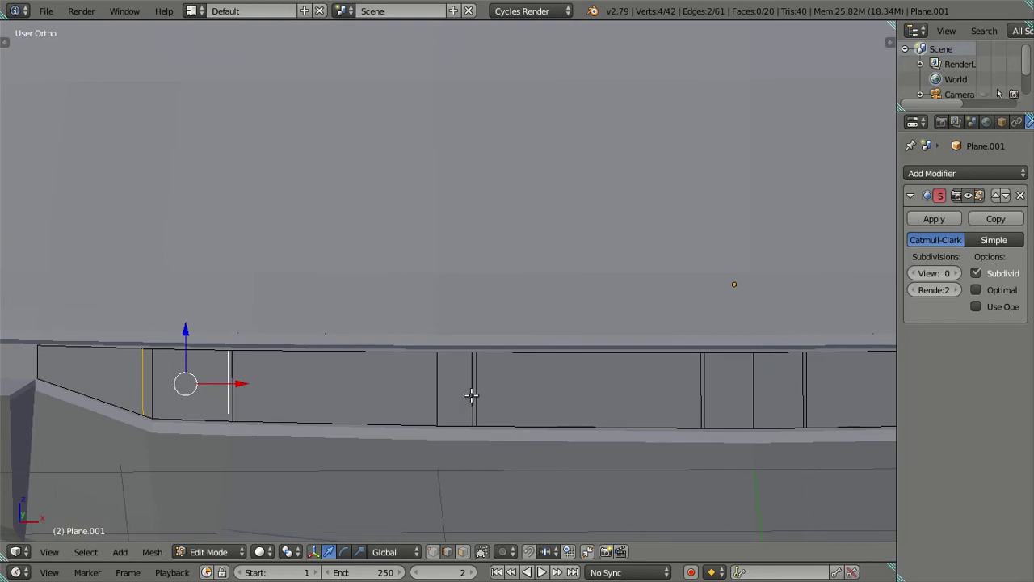
key("KP_1")
scroll(476, 379, "up", 3)
left_click(470, 416, "shift")
scroll(478, 410, "down", 4)
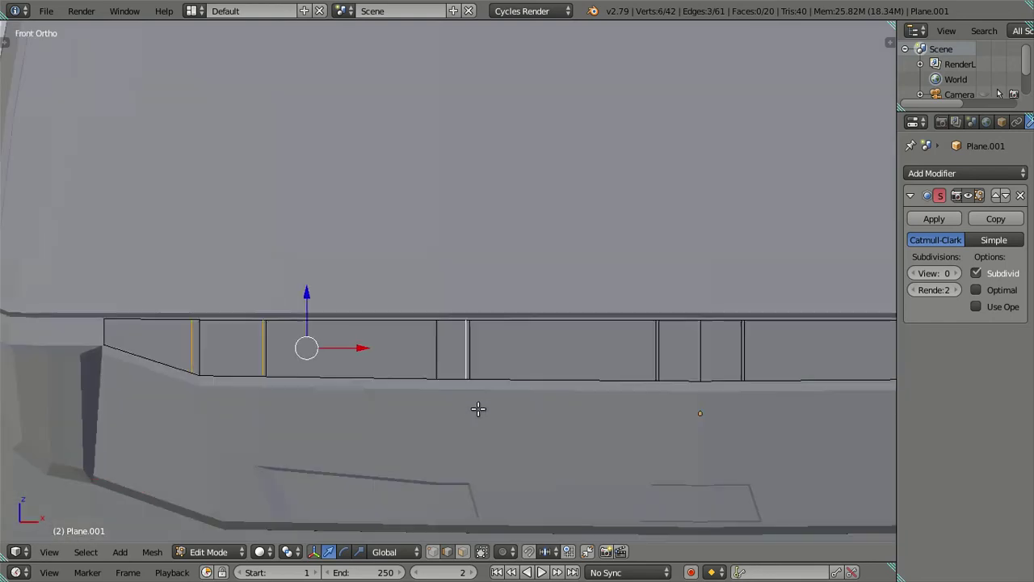
scroll(479, 410, "up", 5, "ctrl")
scroll(467, 388, "up", 1, "ctrl")
left_click(439, 348, "shift")
left_click(520, 346, "shift")
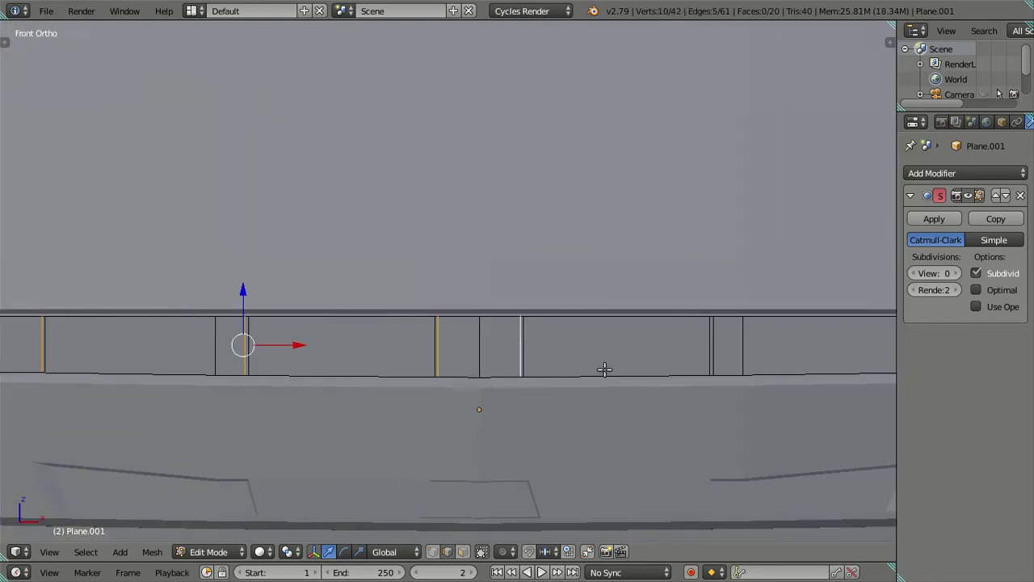
scroll(605, 370, "up", 2, "ctrl")
scroll(477, 380, "down", 5)
key("a")
scroll(695, 349, "up", 4)
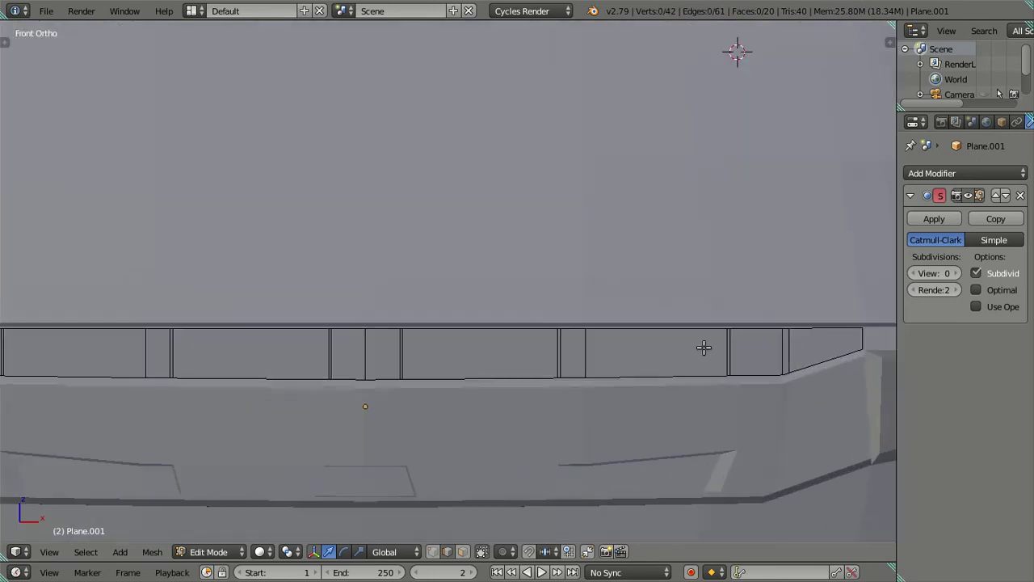
scroll(704, 351, "up", 1)
scroll(640, 337, "up", 2)
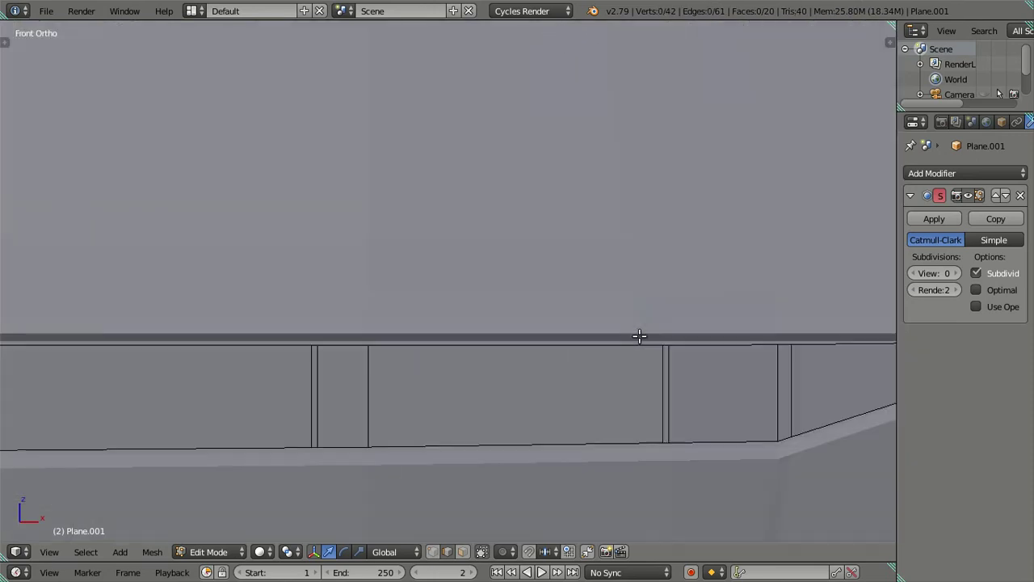
Select the extra vertical divider edges across the windshield strip
right_click(792, 388)
right_click(669, 385, "shift")
scroll(513, 404, "down", 2)
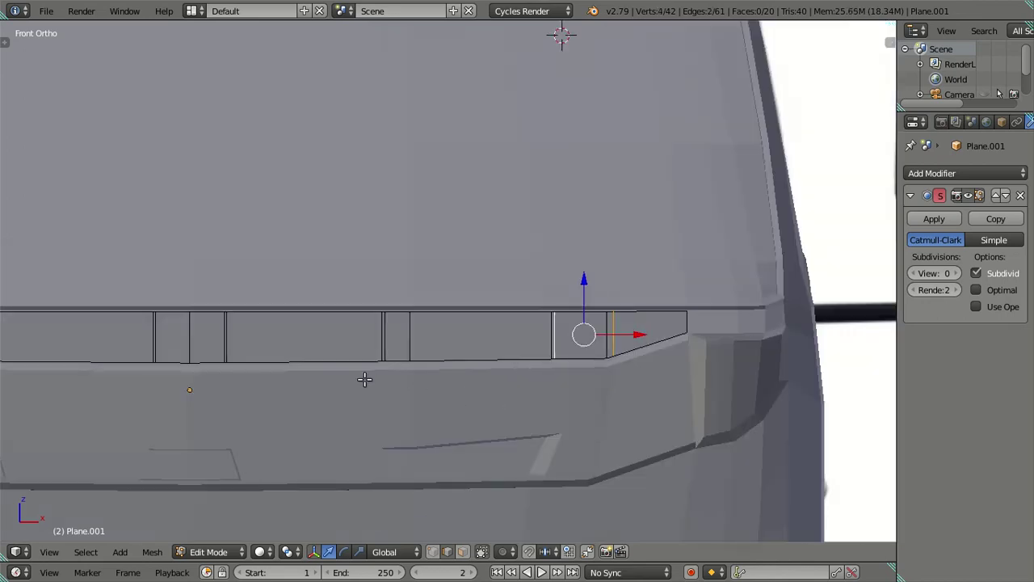
right_click(389, 337, "shift")
right_click(388, 336, "shift")
right_click(388, 336, "shift")
scroll(184, 348, "down", 4, "ctrl")
right_click(138, 339, "shift")
right_click(196, 342, "shift")
right_click(364, 341, "shift")
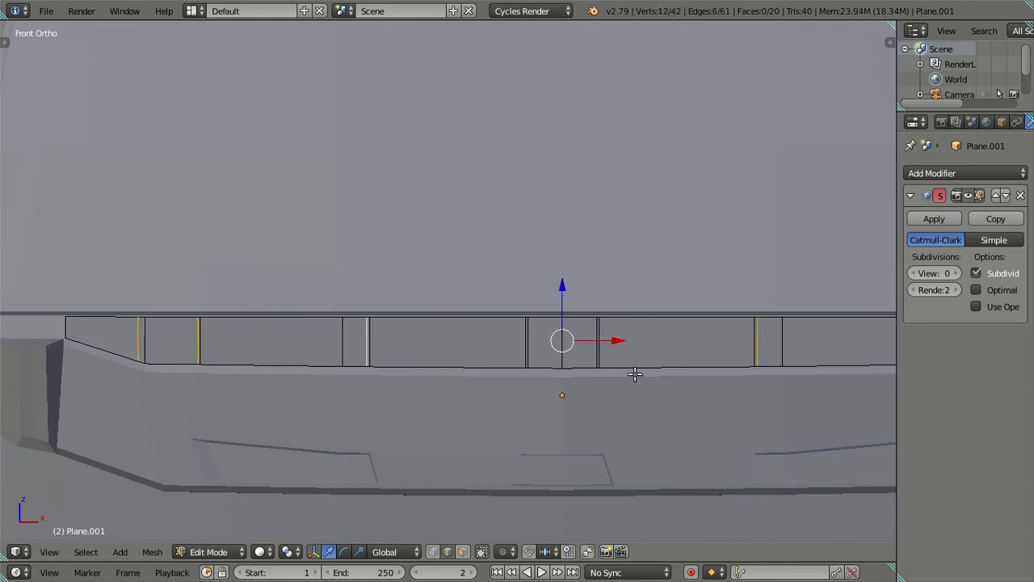
scroll(489, 358, "up", 2, "ctrl")
scroll(490, 358, "up", 3)
right_click(462, 374, "shift")
right_click(343, 385, "shift")
Dissolve the selected edges and view the simplified strip from the front
key("x")
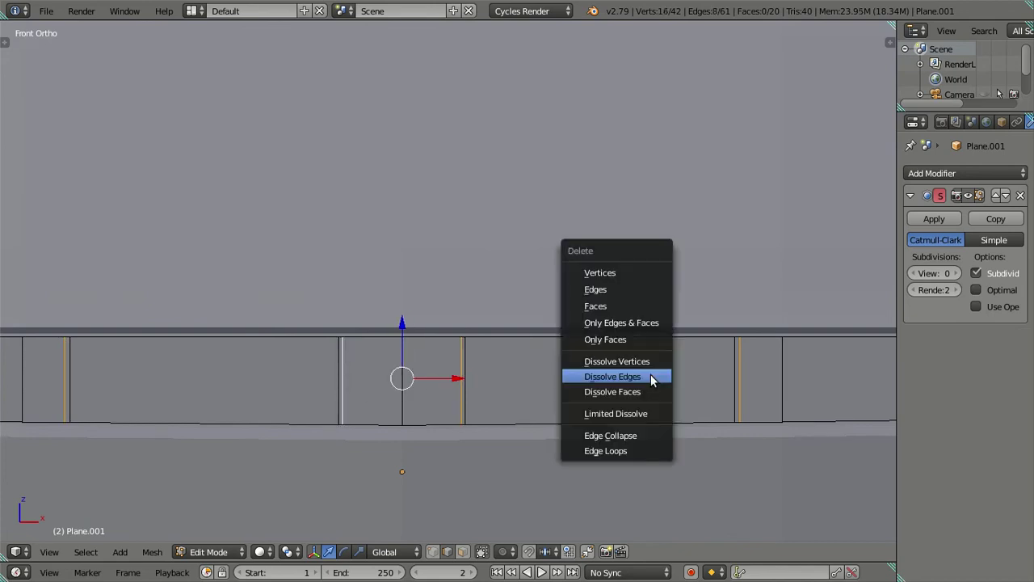
left_click(651, 376)
scroll(605, 362, "down", 4)
scroll(597, 331, "down", 1)
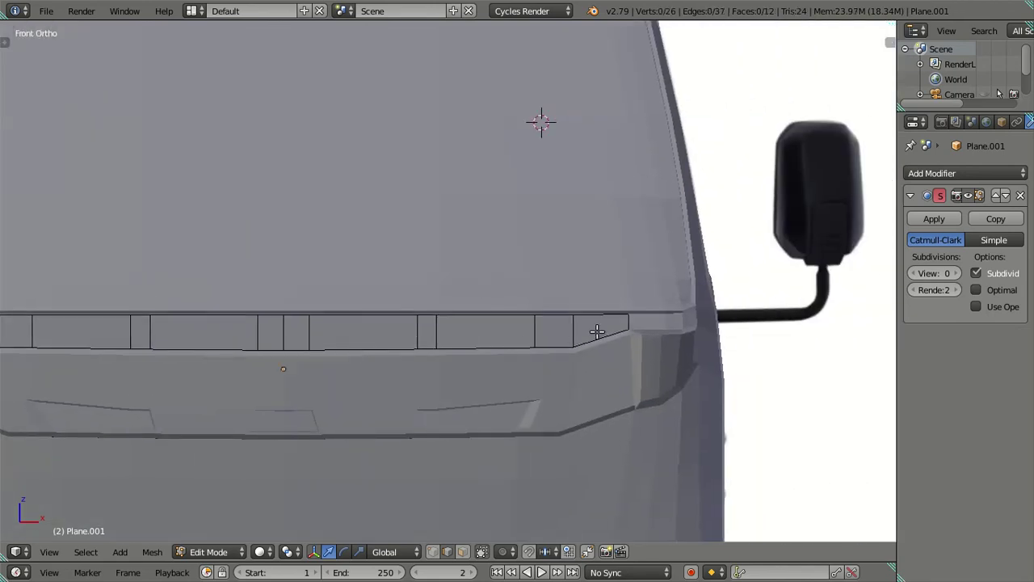
middle_click_drag(597, 332, 492, 383)
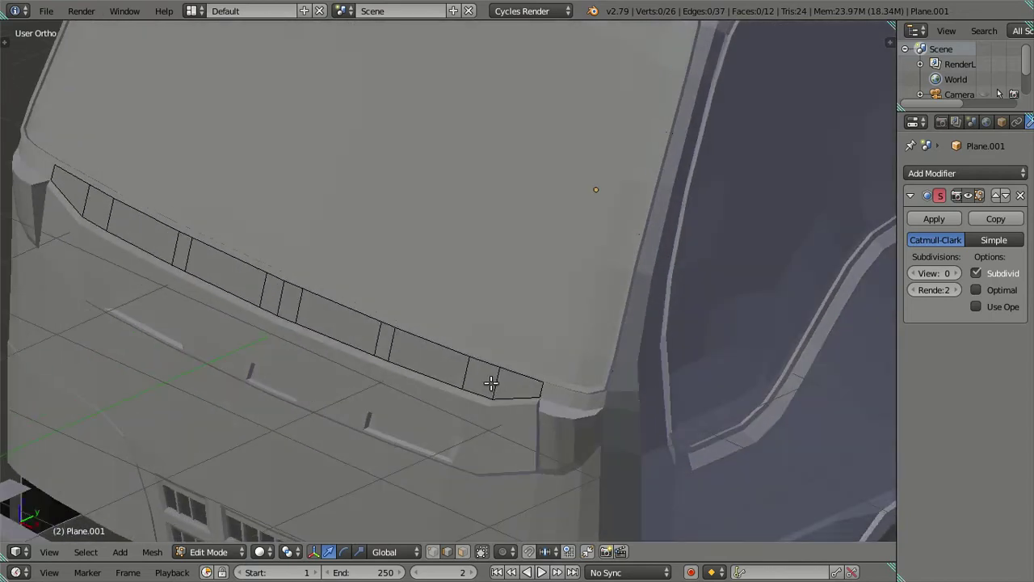
key("KP_1")
scroll(380, 383, "up", 3)
middle_click_drag(381, 383, 477, 361, "shift")
scroll(479, 361, "up", 1)
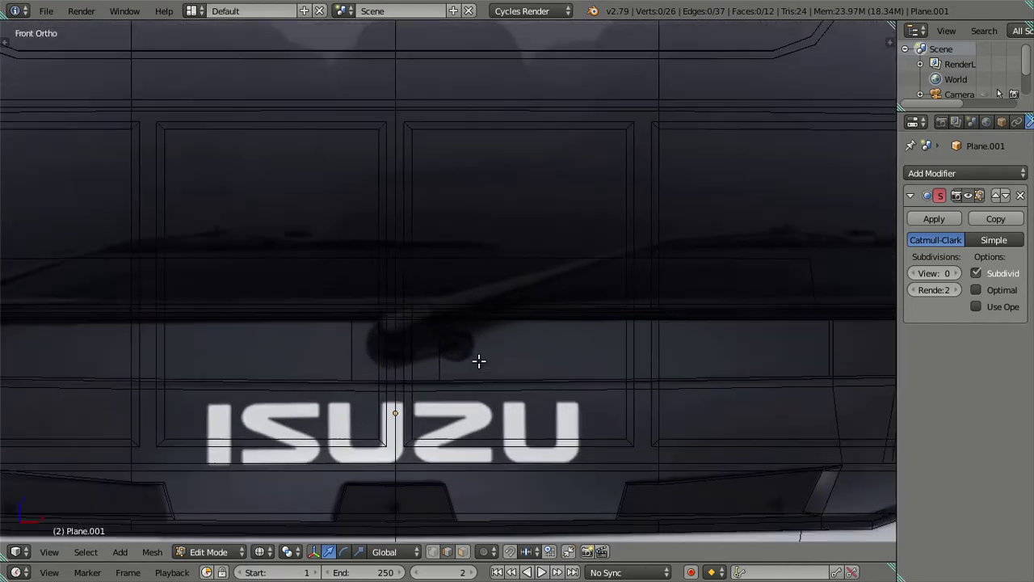
Dissolve one more strip divider, leaving 11 faces, and compare against the reference photo
key("z")
scroll(445, 374, "up", 1)
right_click(368, 400)
key("x")
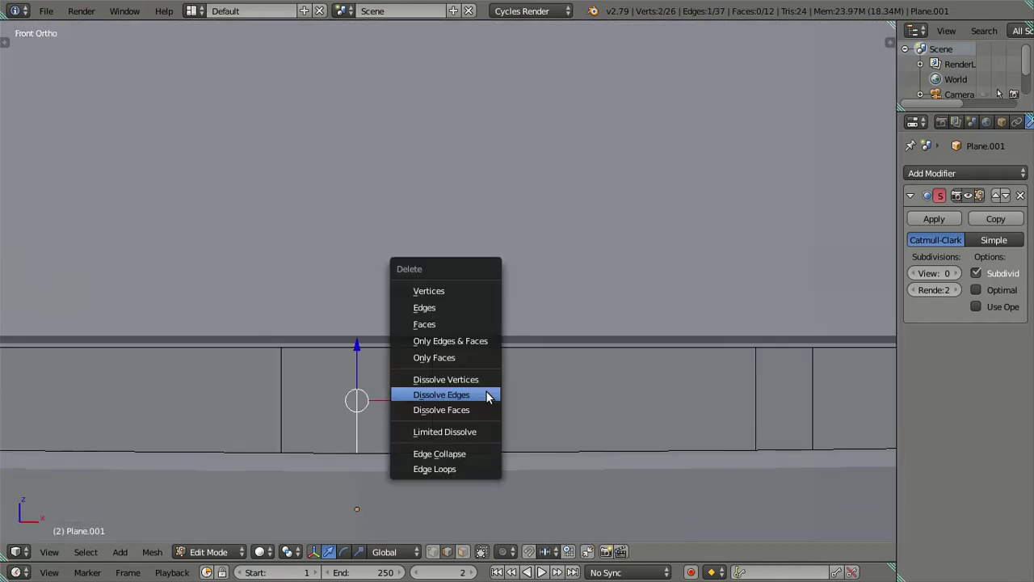
left_click(487, 396)
key("z")
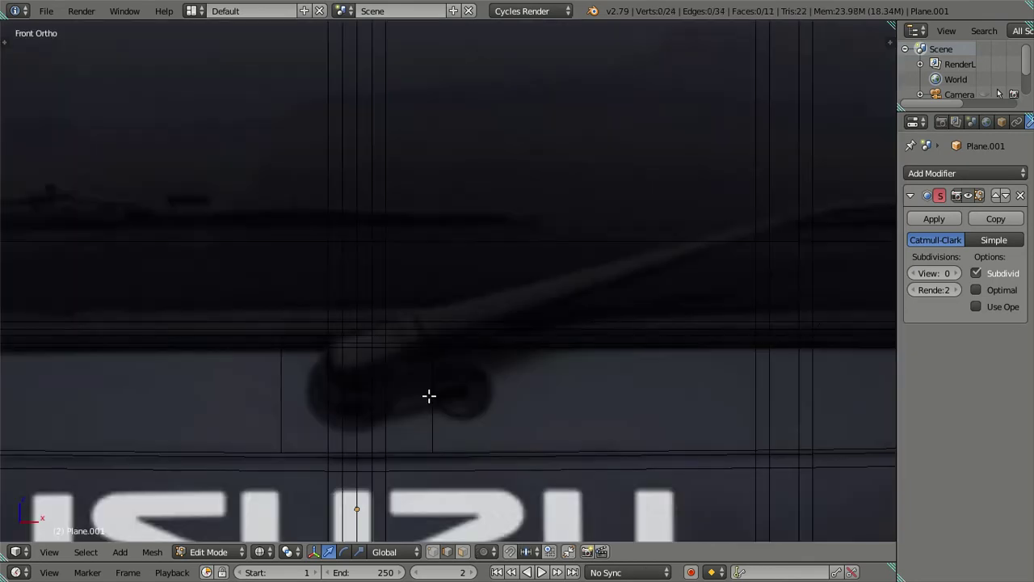
key("z")
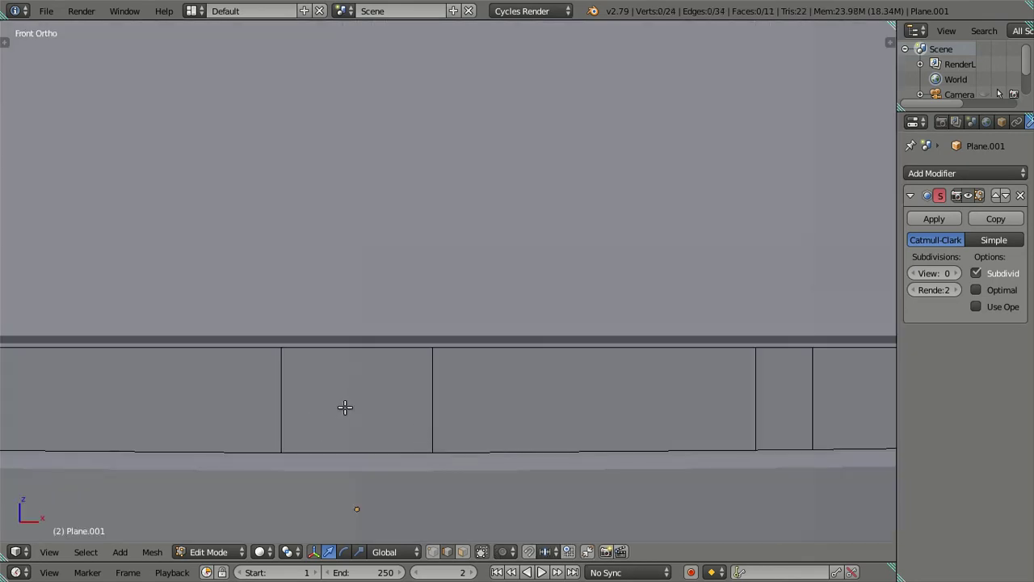
key("z")
key("z")
Snap the 3D cursor to the midpoint between the panel's top and bottom edges
right_click(363, 443)
right_click(352, 350, "shift")
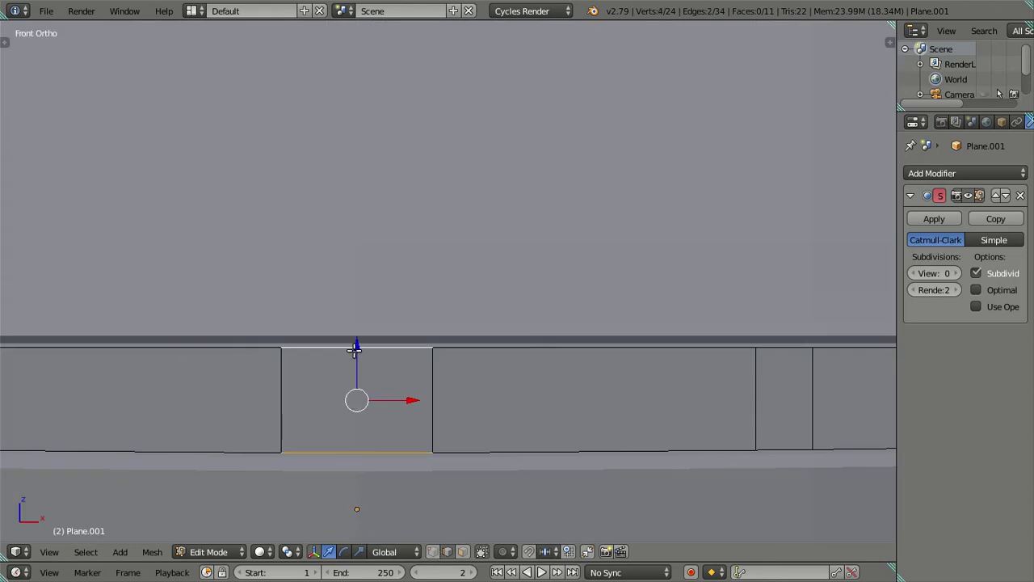
key("shift+s")
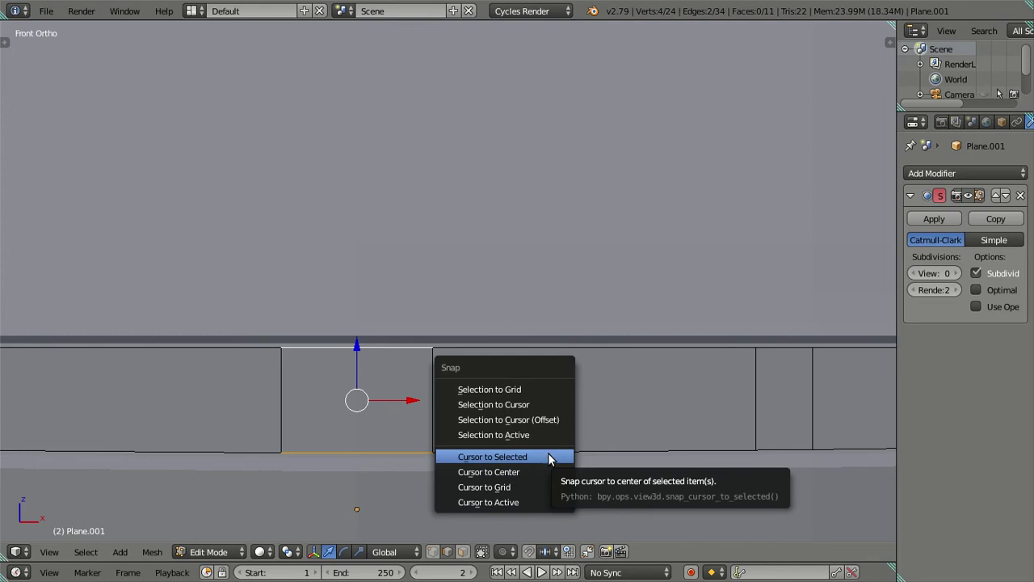
left_click(548, 455)
key("a")
scroll(397, 448, "down", 5)
scroll(397, 407, "down", 3)
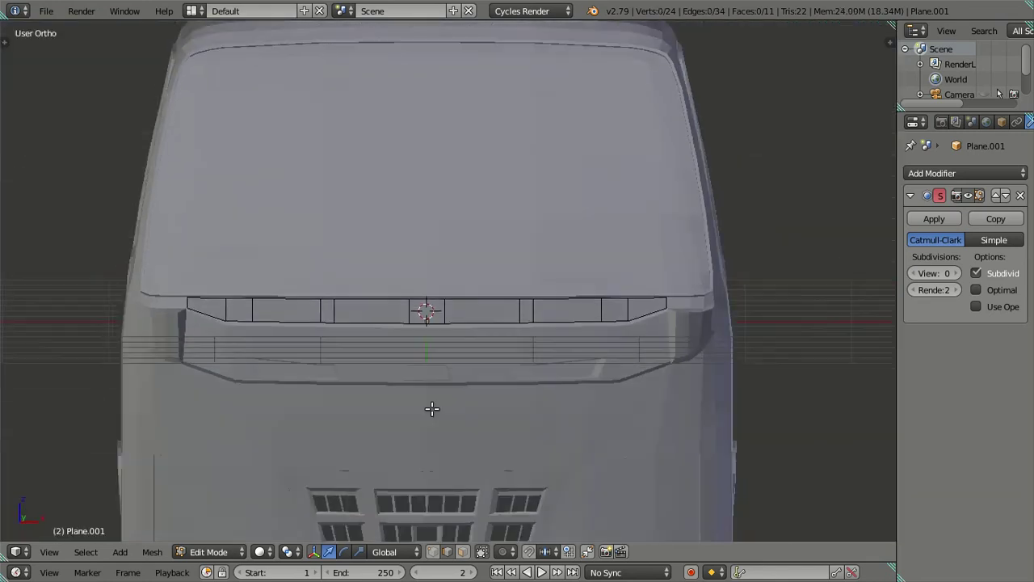
middle_click_drag(426, 409, 416, 439)
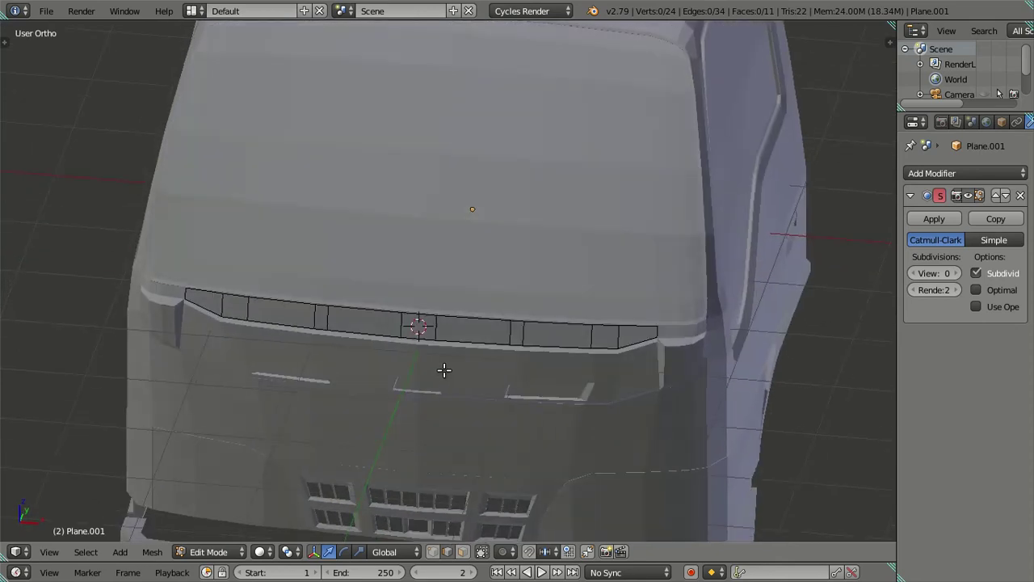
Add a circle mesh at the 3D cursor inside Plane.001
key("t")
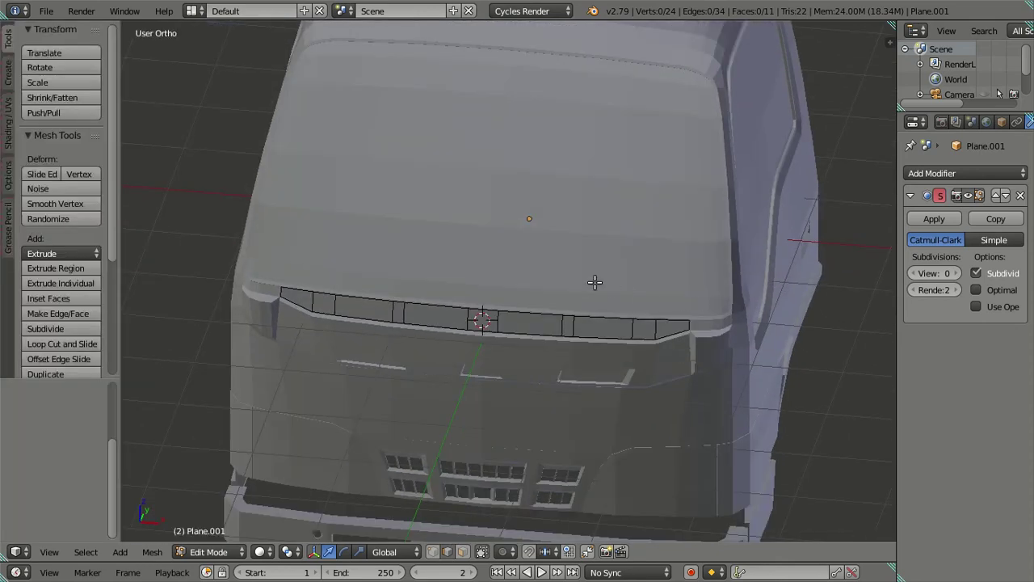
key("shift+a")
left_click(584, 317)
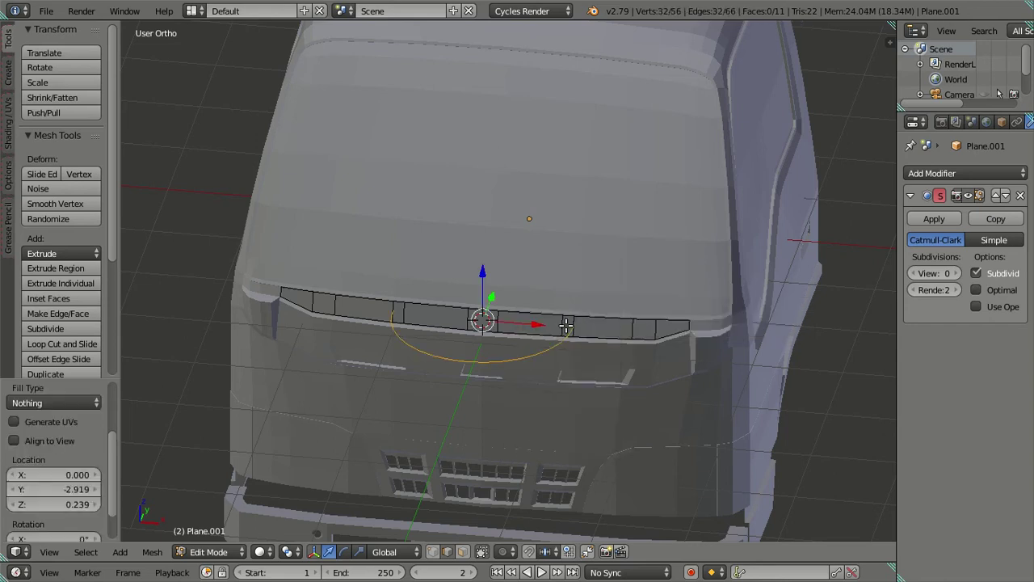
scroll(510, 358, "up", 2)
scroll(509, 358, "up", 1)
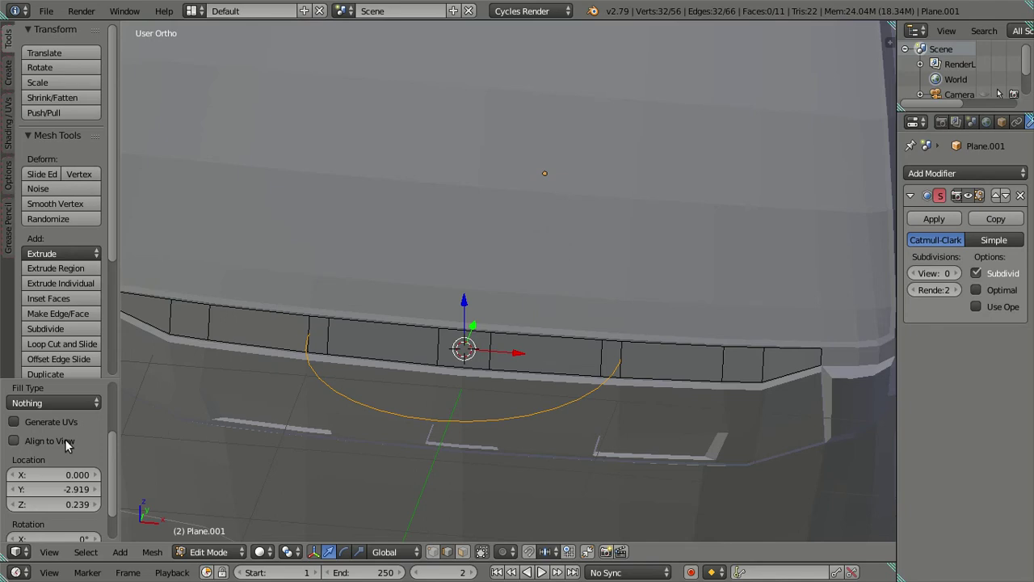
scroll(65, 439, "down", 1)
scroll(62, 437, "up", 2)
scroll(62, 436, "up", 1)
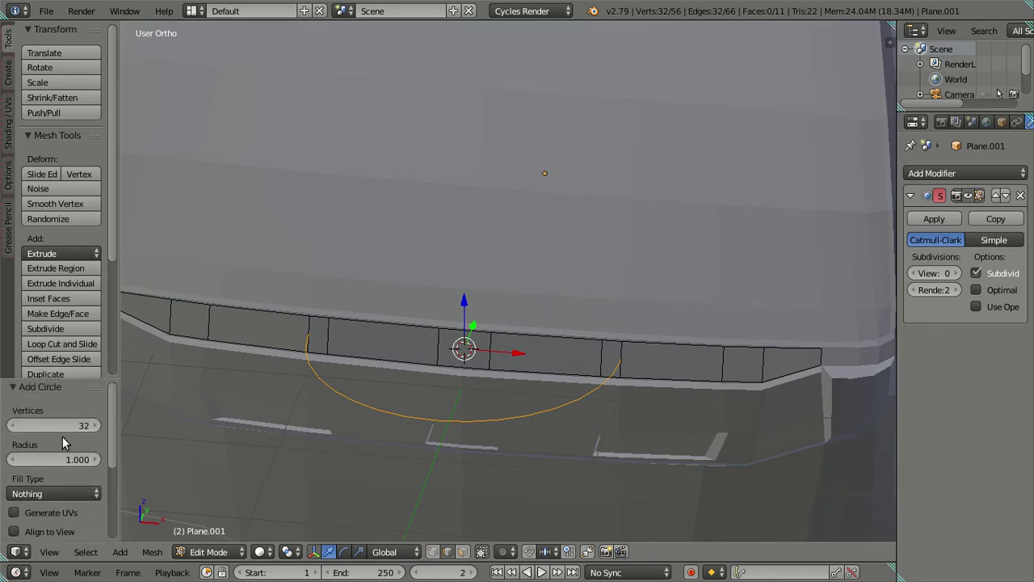
left_click(8, 71)
left_click(6, 44)
mouse_move(409, 269)
middle_mouse_down()
mouse_move(430, 324)
mouse_move(451, 323)
mouse_move(455, 307)
mouse_move(392, 299)
middle_mouse_up()
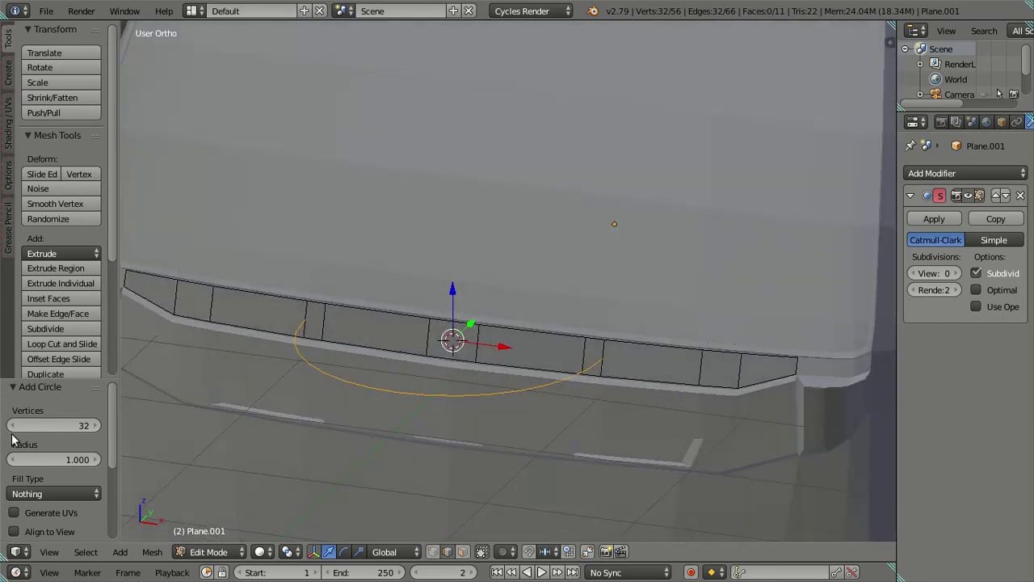
Set the circle's Vertices to 8, making an unfilled octagon of radius 1
left_click(69, 425)
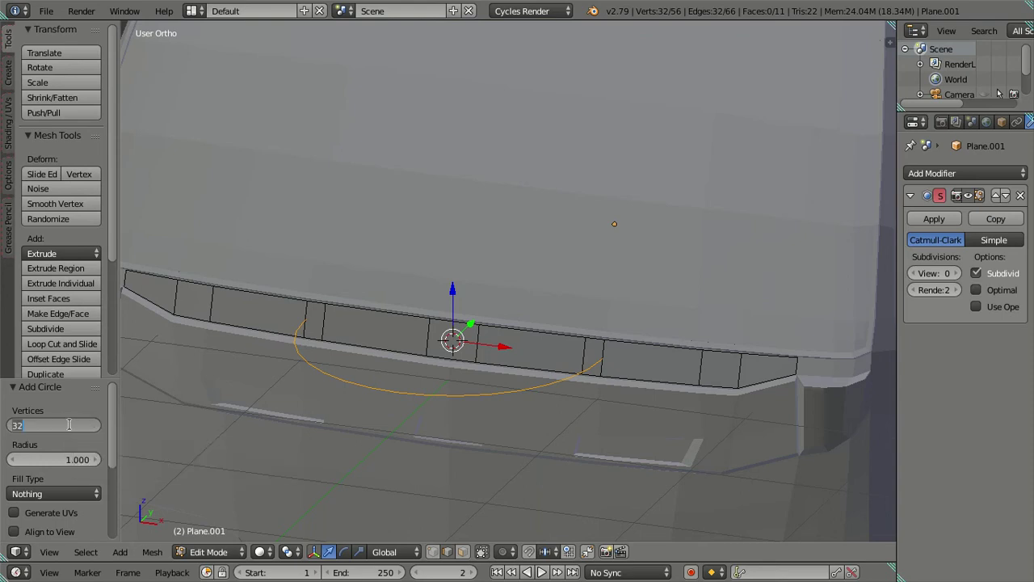
type("8")
key("Return")
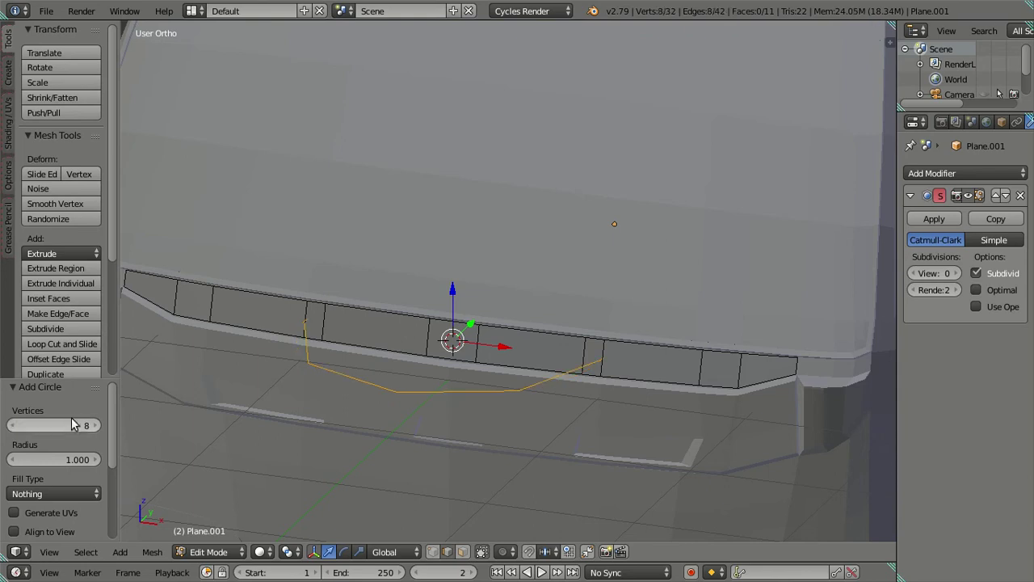
key("g")
key("Escape")
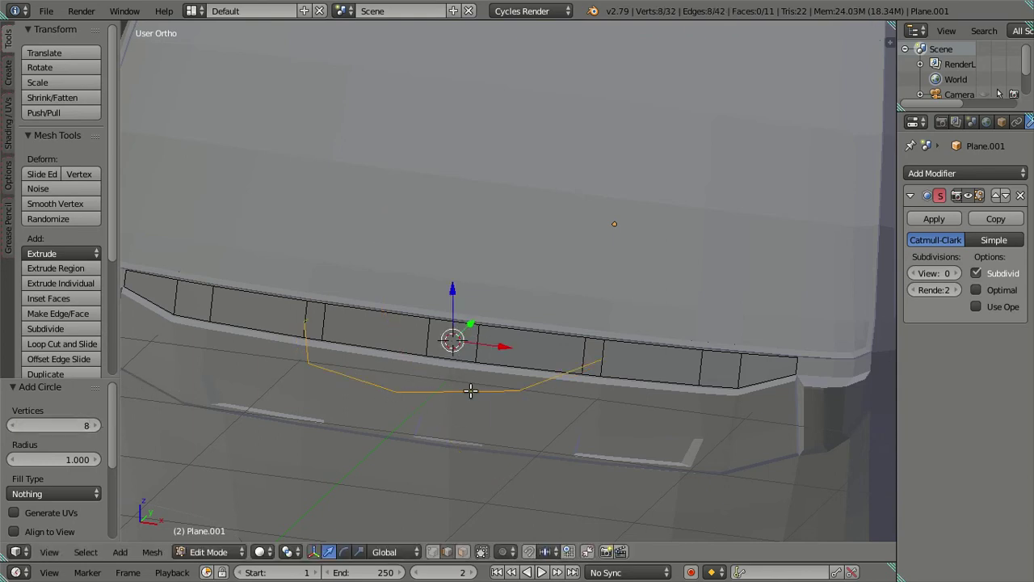
key("t")
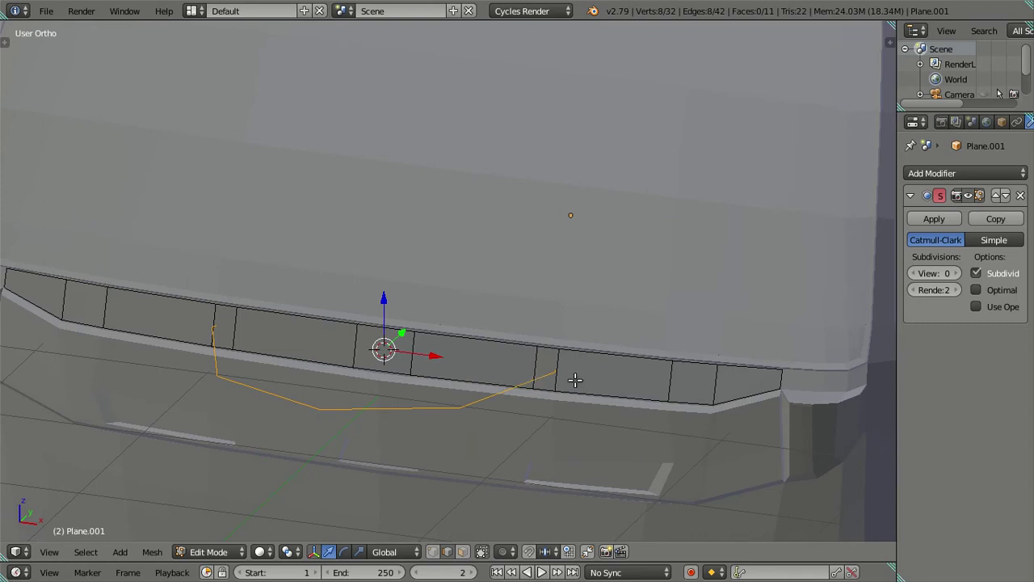
Enter s0, then frame the windshield base in right side wireframe view
type("s0")
key("Return")
key("KP_3")
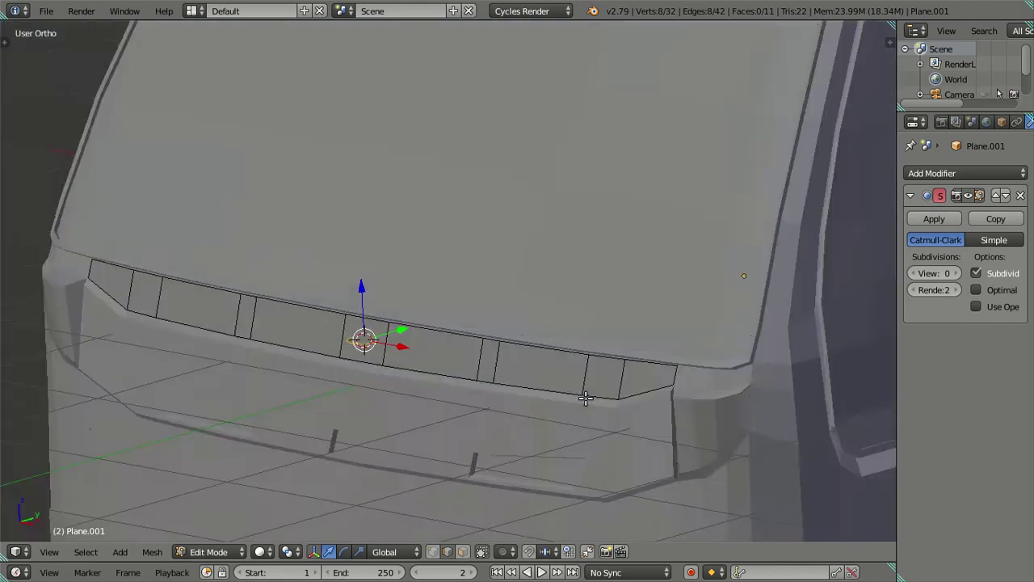
key("z")
scroll(489, 282, "up", 2)
scroll(488, 283, "up", 2)
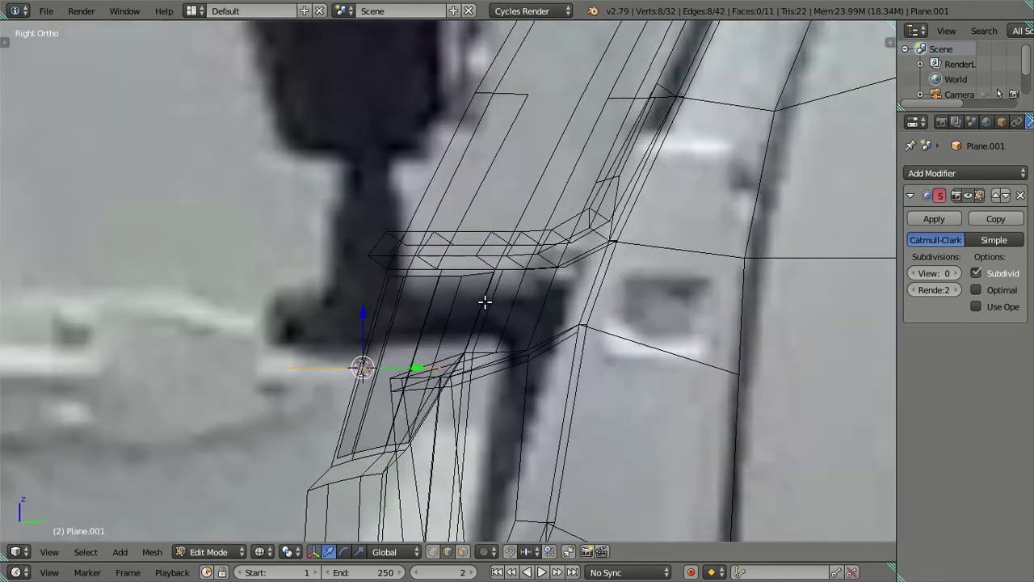
scroll(485, 300, "up", 2)
middle_click_drag(485, 302, 540, 164, "shift")
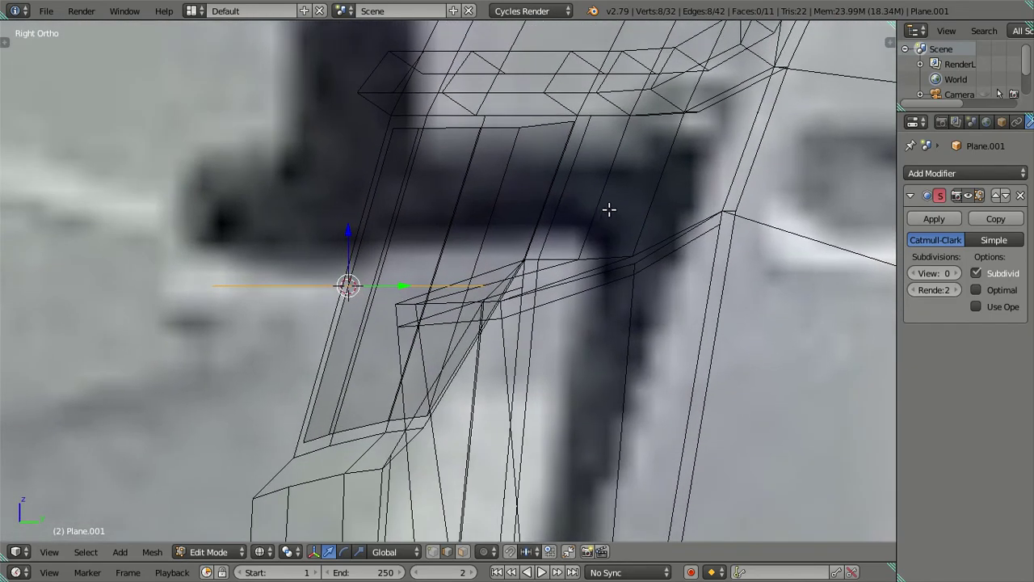
Try −75° and 75° X-axis rotations of the octagon, then discard them
key("r")
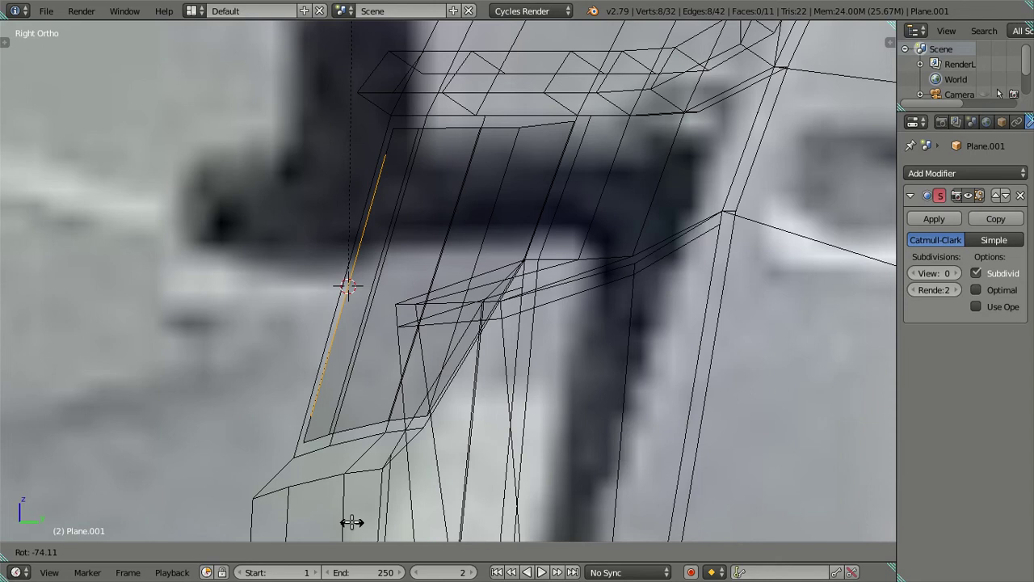
key("minus")
type("75")
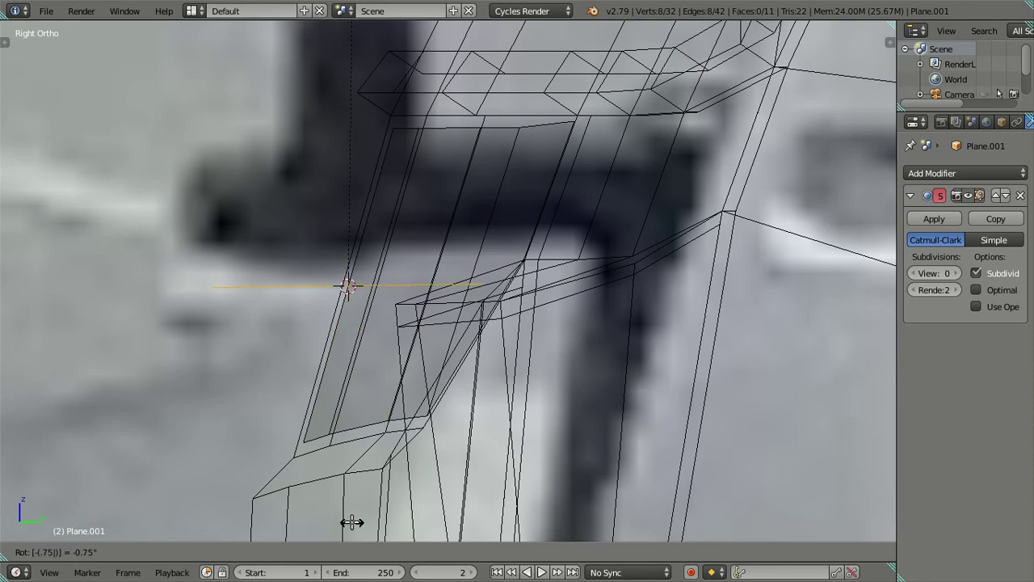
key("Return")
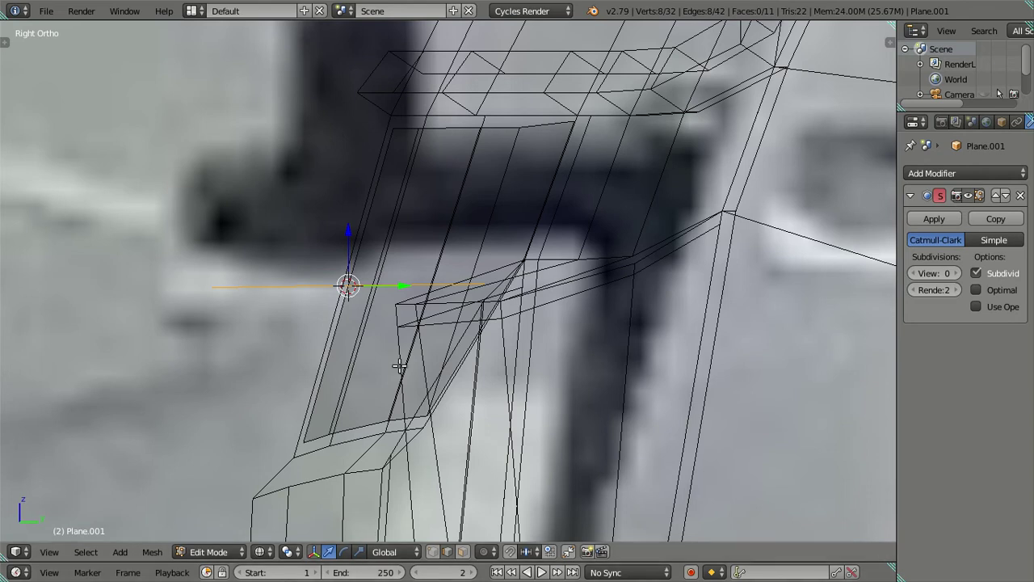
key("t")
scroll(638, 267, "up", 1)
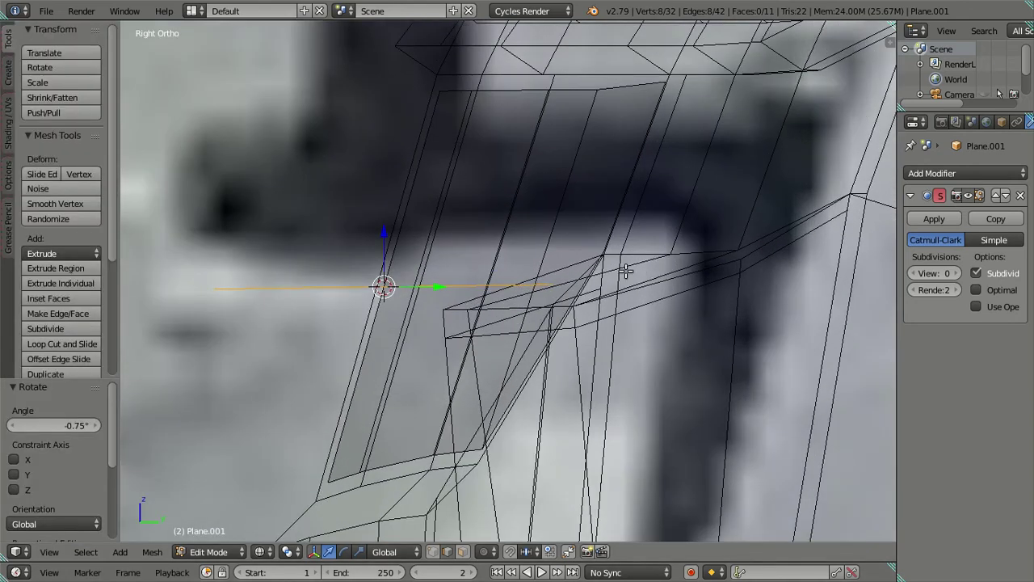
right_click(666, 281)
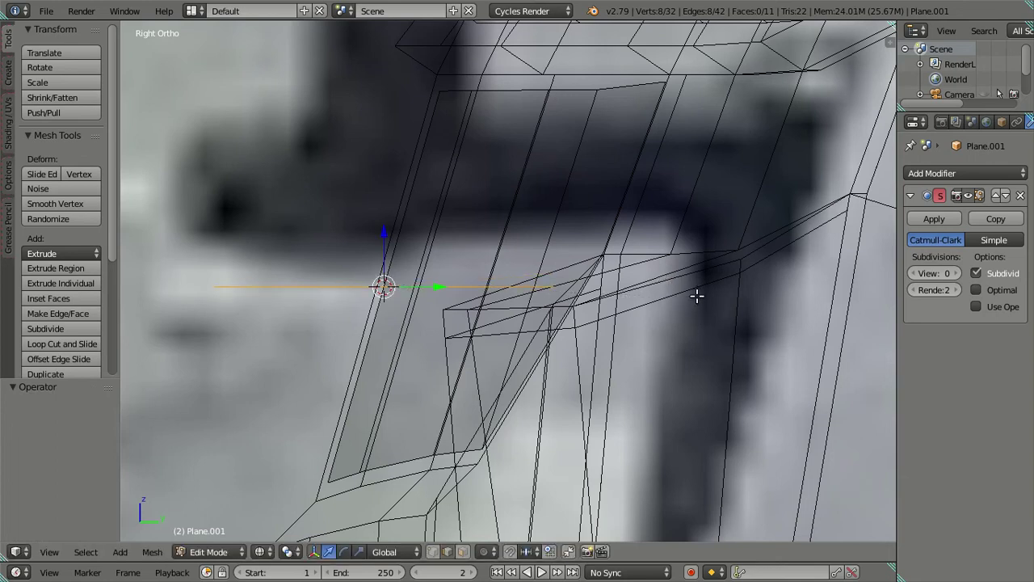
key("r")
key("x")
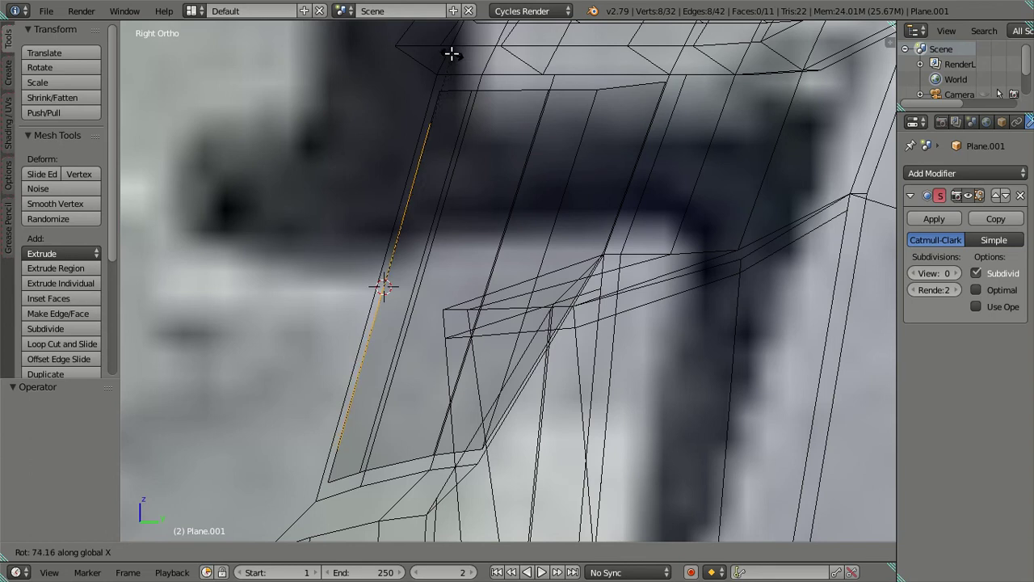
type("75")
key("Return")
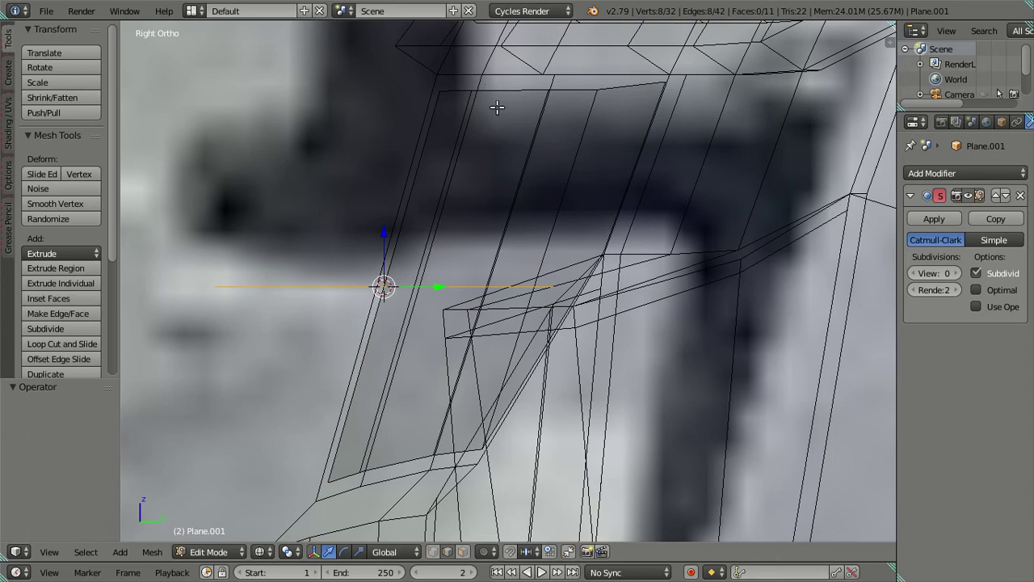
Rotate the octagon 74° about the X axis and zoom in to check its alignment
key("r")
type("x")
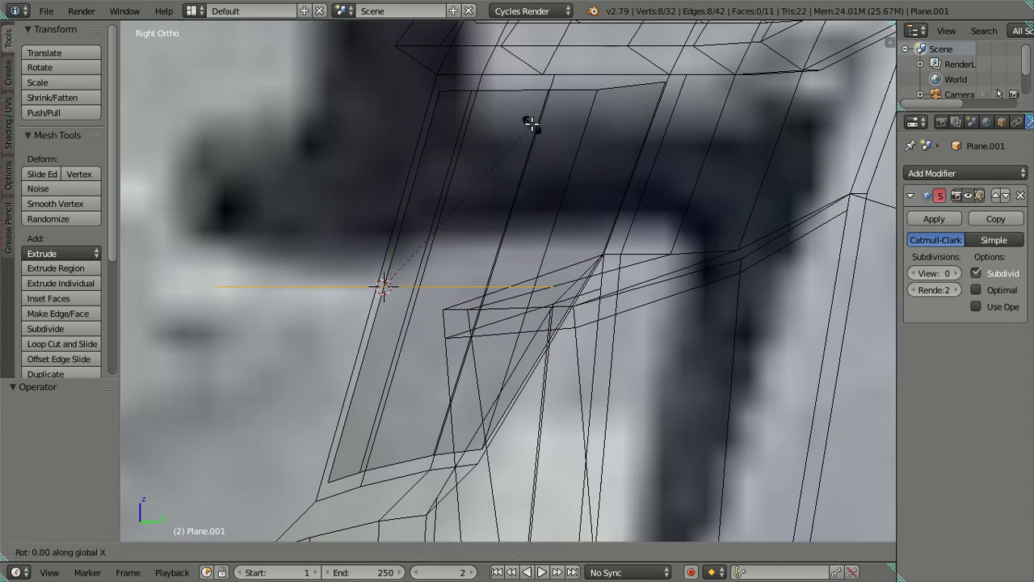
type("74")
key("Return")
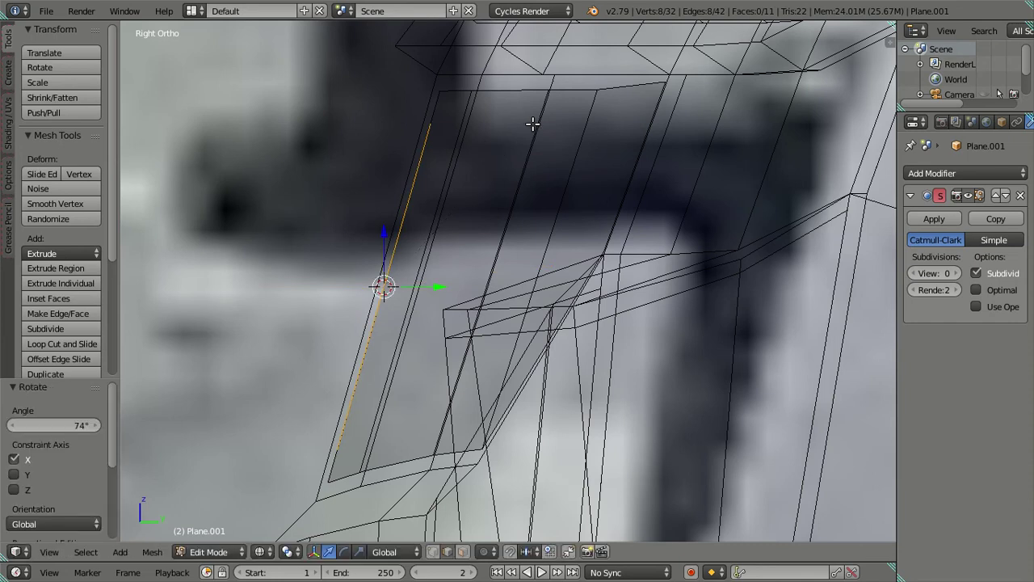
scroll(501, 243, "up", 4)
middle_click_drag(443, 254, 489, 298, "shift")
scroll(489, 298, "up", 3)
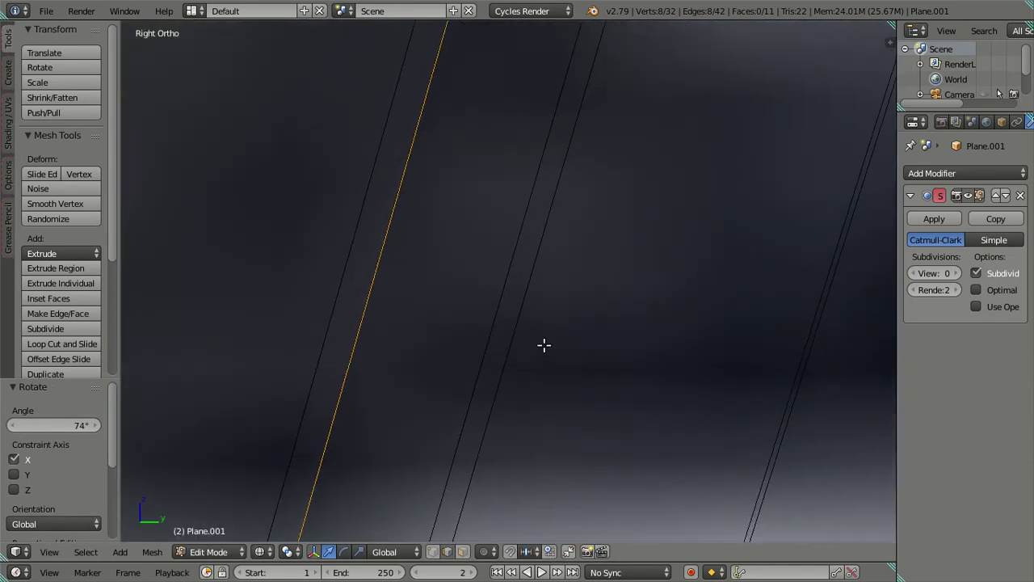
mouse_move(561, 385)
middle_mouse_down("shift")
mouse_move(616, 169)
mouse_move(601, 401)
middle_mouse_up("shift")
scroll(565, 261, "down", 2)
mouse_move(565, 261)
middle_mouse_down("shift")
mouse_move(536, 335)
mouse_move(517, 317)
mouse_move(492, 358)
mouse_move(508, 342)
middle_mouse_up("shift")
scroll(535, 335, "up", 2, "shift")
scroll(534, 323, "down", 3)
scroll(534, 323, "down", 3)
key("a")
scroll(560, 361, "up", 3)
Select the octagon loop in front wireframe view, centred on the wiper mount area
key("z")
key("t")
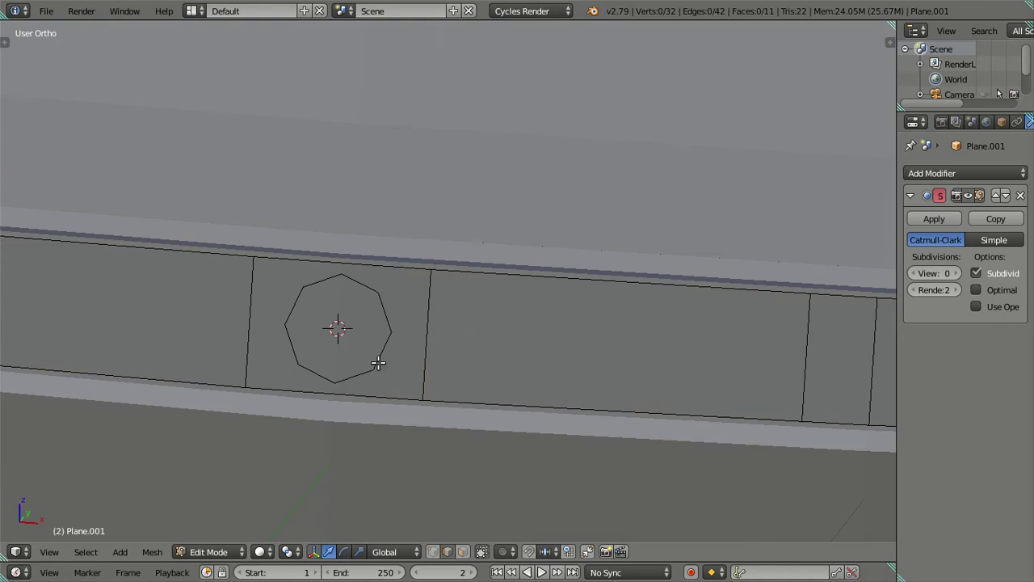
key("KP_1")
left_click(381, 358, "alt")
key("z")
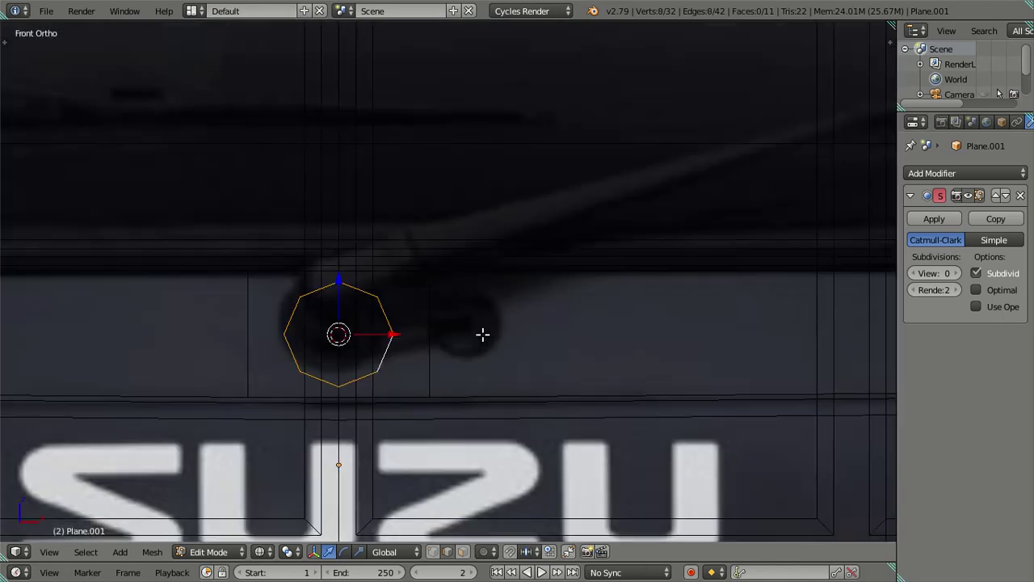
middle_click_drag(483, 334, 477, 356, "shift")
scroll(547, 363, "up", 2)
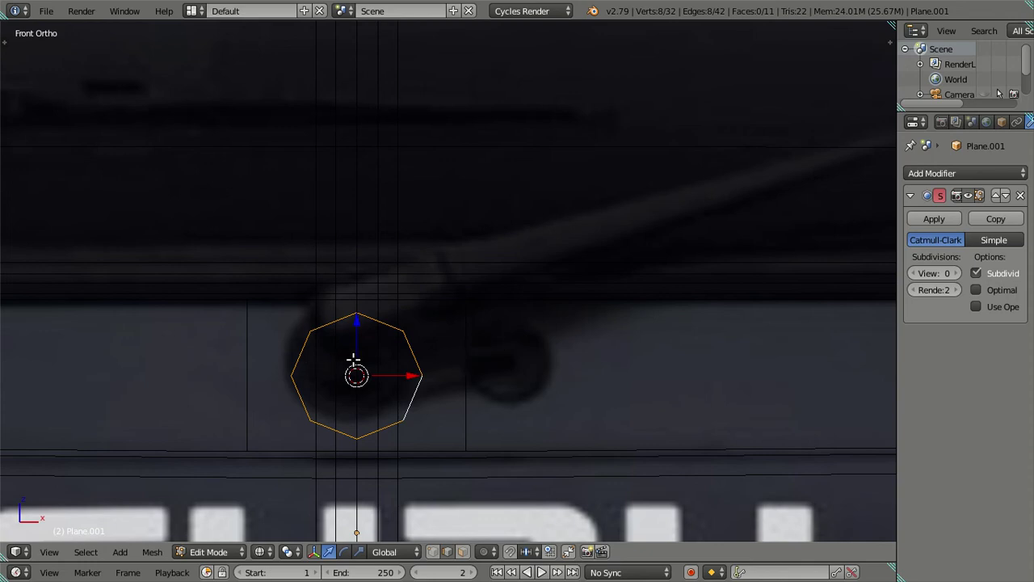
mouse_move(455, 368)
middle_mouse_down()
mouse_move(369, 358)
mouse_move(439, 374)
middle_mouse_up()
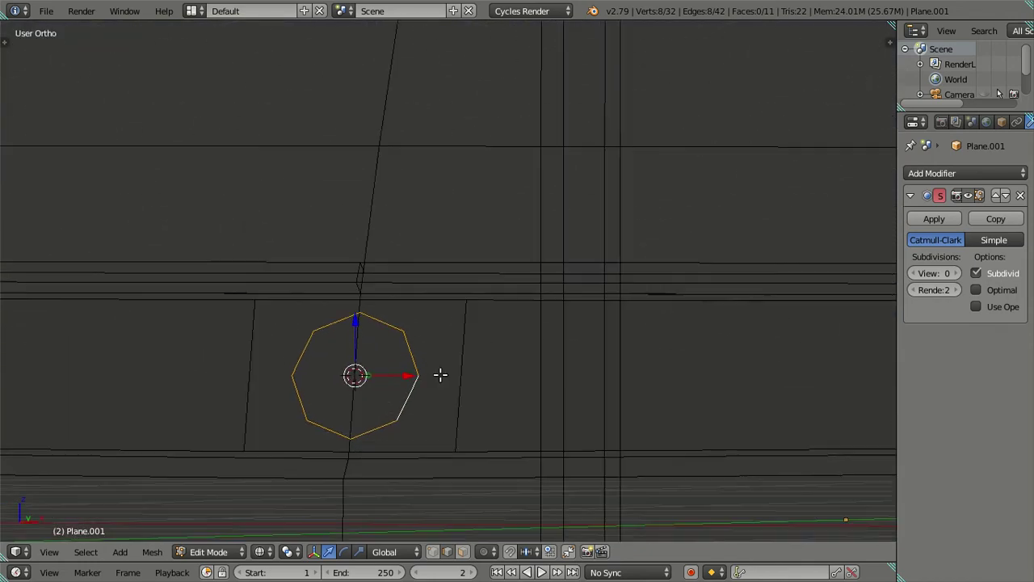
key("KP_1")
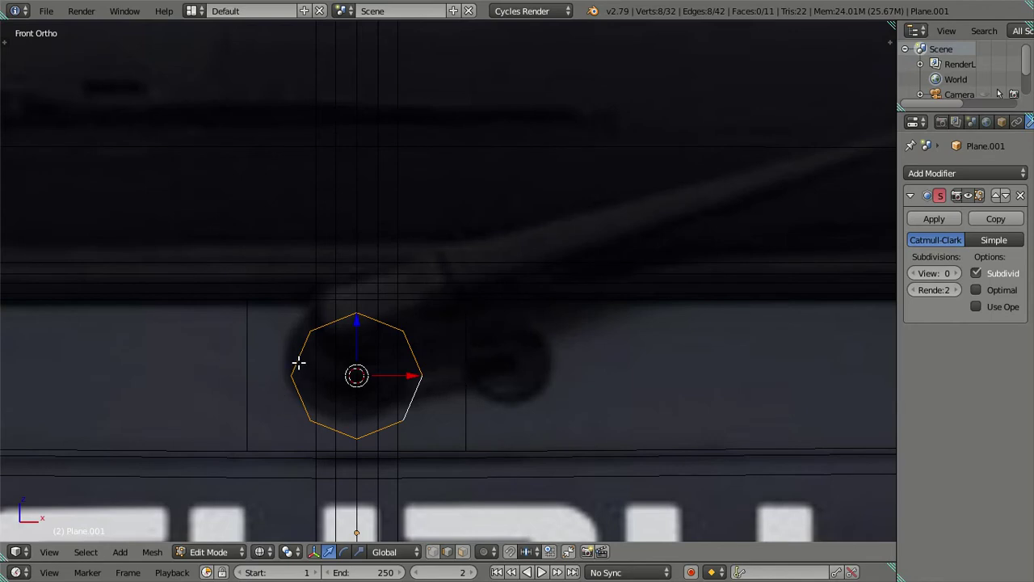
Cut four loops across the strip with Ctrl+R, then dissolve the extra edges leaving one
key("ctrl+r")
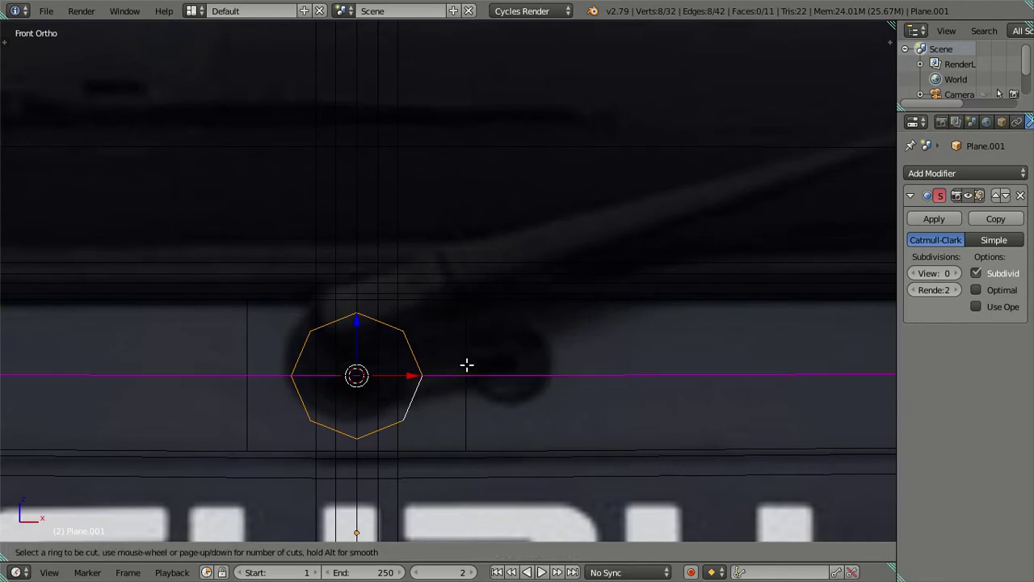
scroll(467, 365, "up", 1)
scroll(467, 365, "up", 1)
scroll(468, 365, "up", 1)
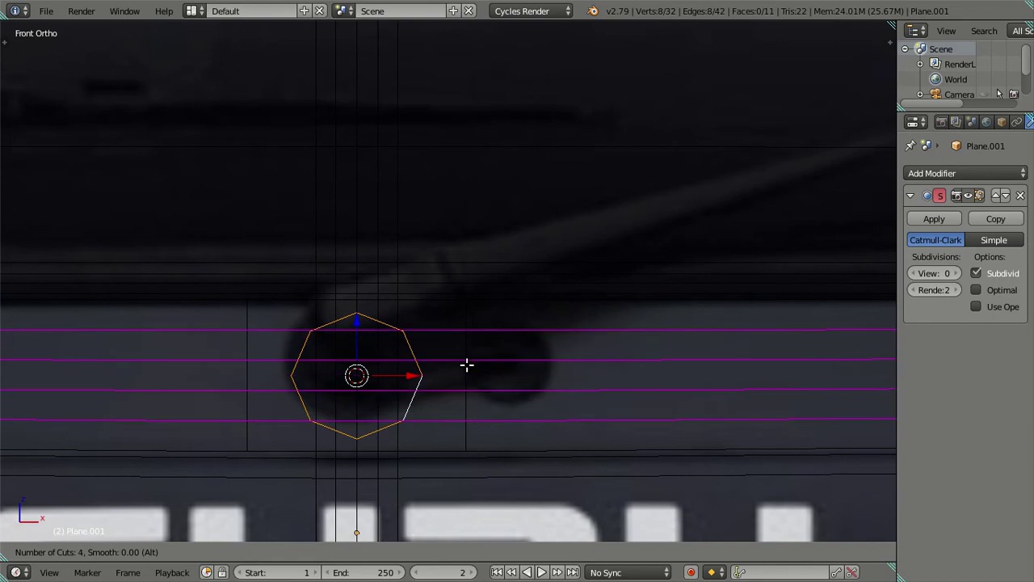
left_click(468, 366)
right_click(459, 364)
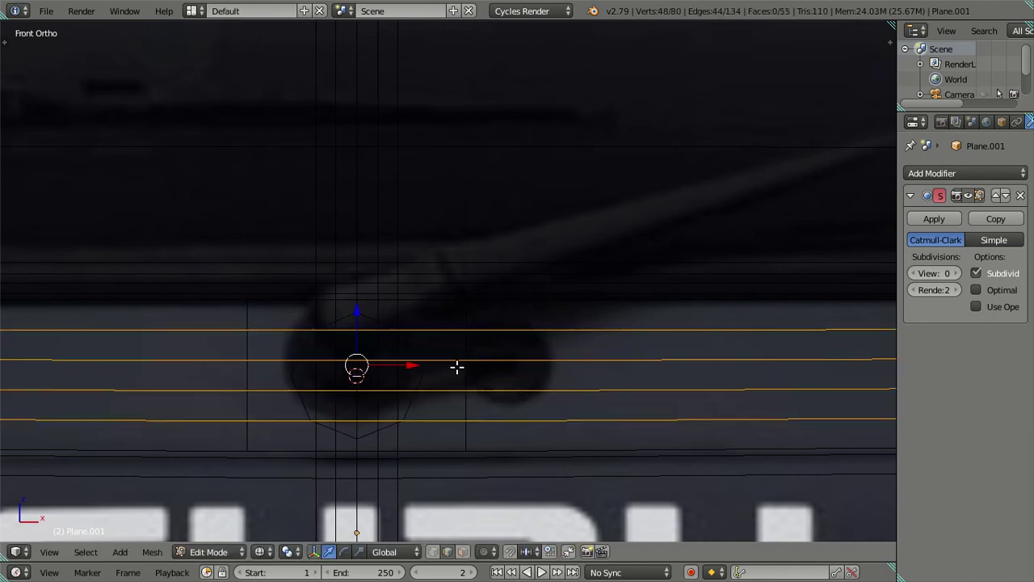
key("x")
left_click(534, 365)
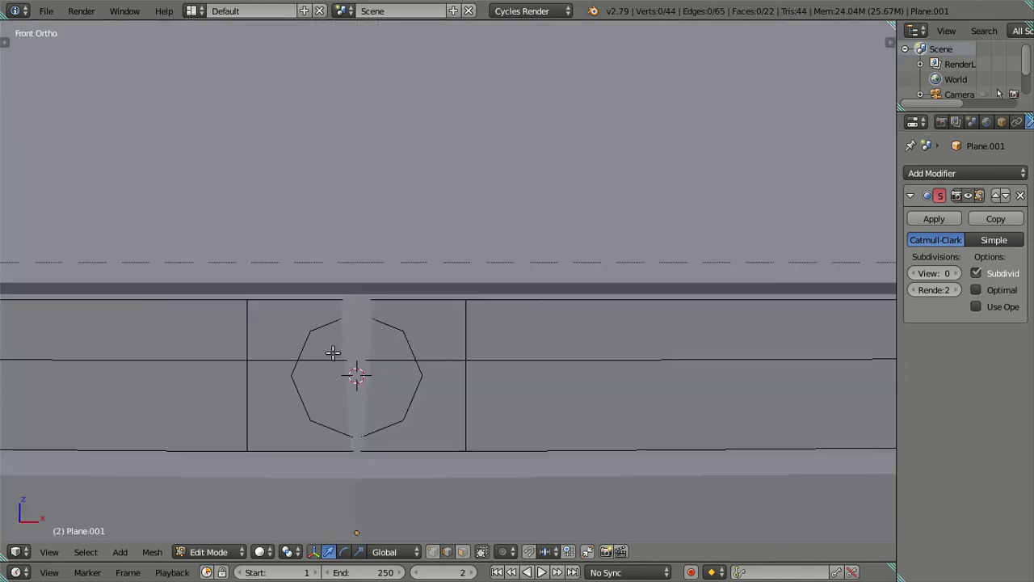
Snap the 3D cursor to the centre of the horizontal edge through the octagon
right_click(413, 358)
key("shift+s")
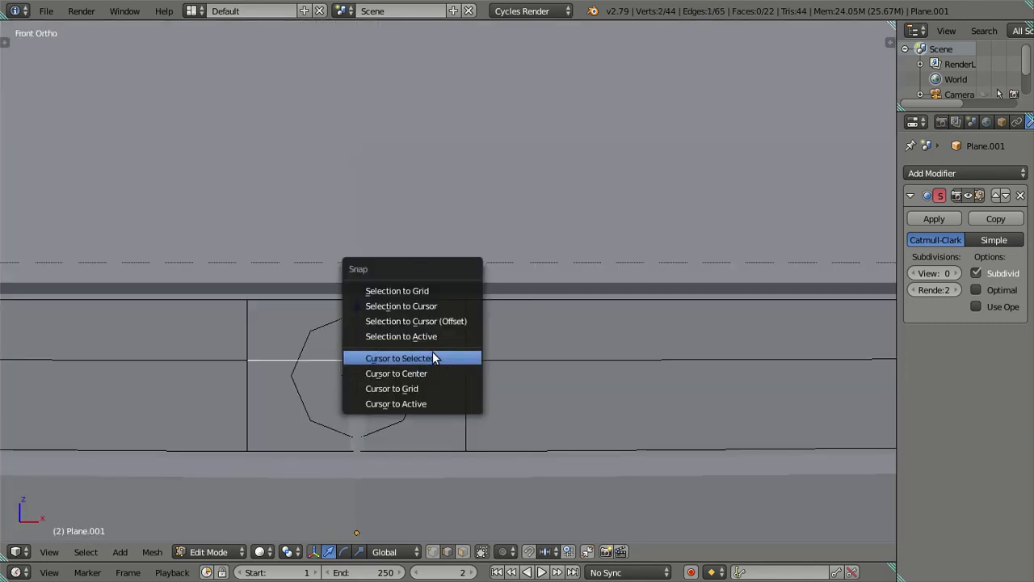
left_click(429, 358)
Move the whole octagon loop onto the 3D cursor and orbit to check it
right_click(410, 394)
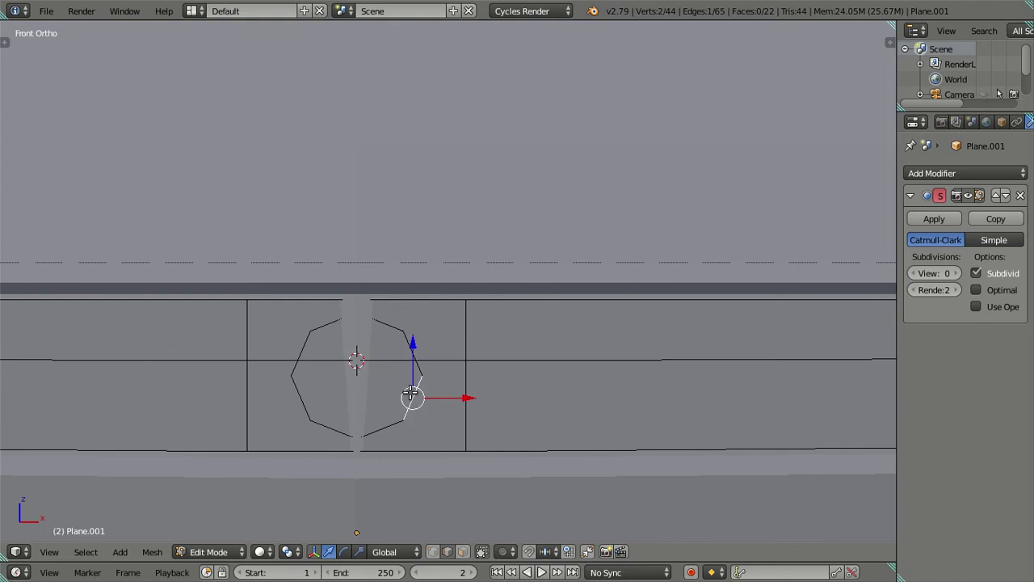
key("l")
key("shift+s")
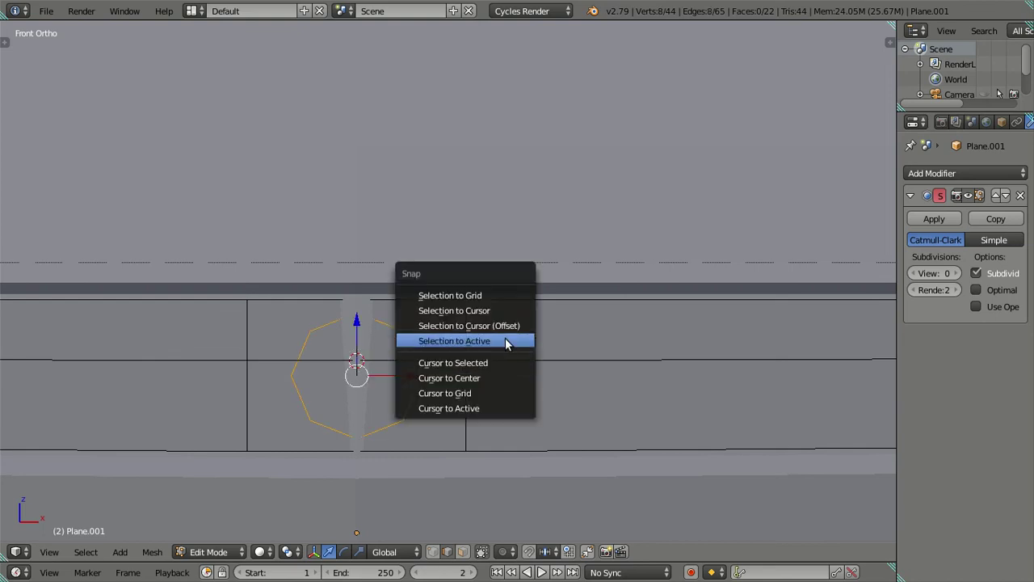
left_click(509, 326)
key("a")
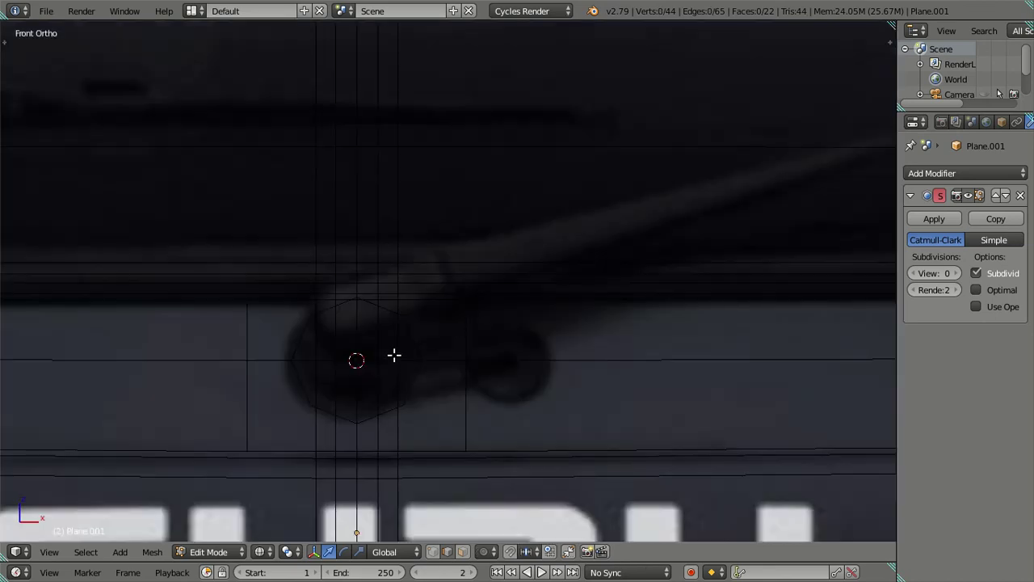
key("l")
scroll(440, 380, "down", 2)
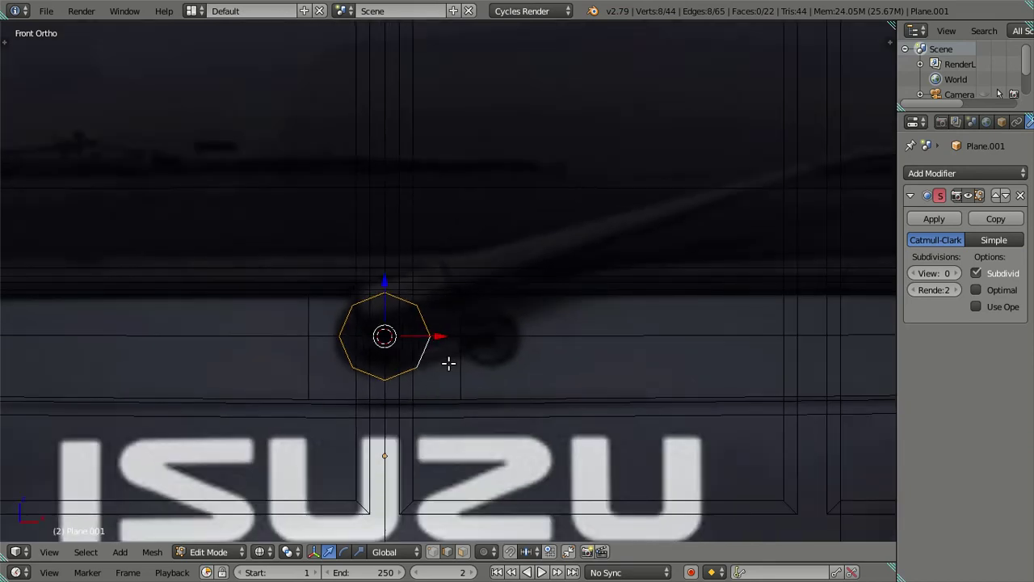
mouse_move(450, 362)
middle_mouse_down()
mouse_move(348, 360)
mouse_move(468, 360)
mouse_move(381, 369)
mouse_move(485, 358)
middle_mouse_up()
scroll(462, 351, "up", 2)
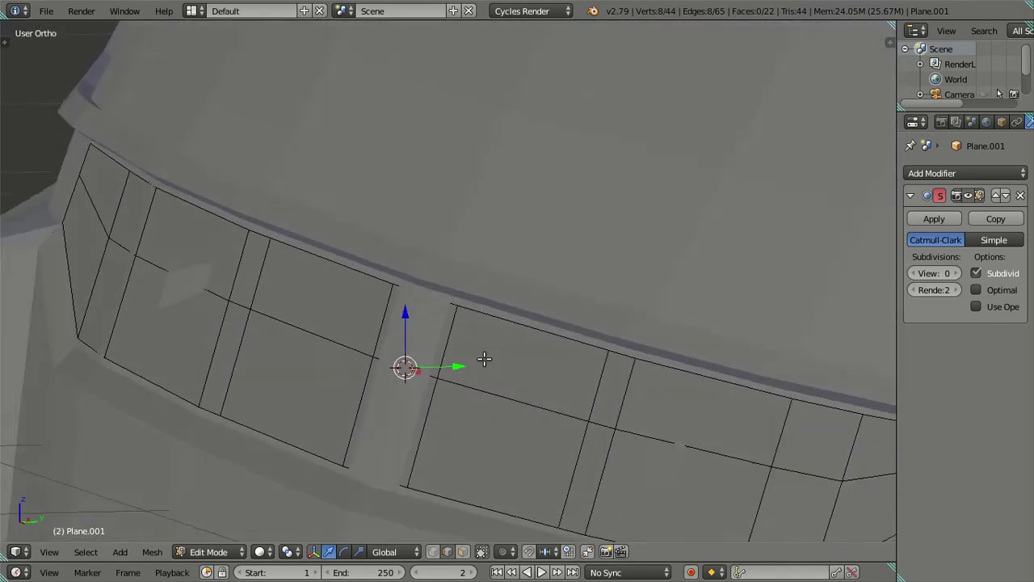
scroll(485, 358, "down", 2)
scroll(474, 360, "up", 1)
scroll(474, 365, "up", 1)
scroll(493, 380, "up", 2)
scroll(493, 386, "up", 2)
scroll(484, 386, "down", 4)
middle_click_drag(474, 388, 478, 384)
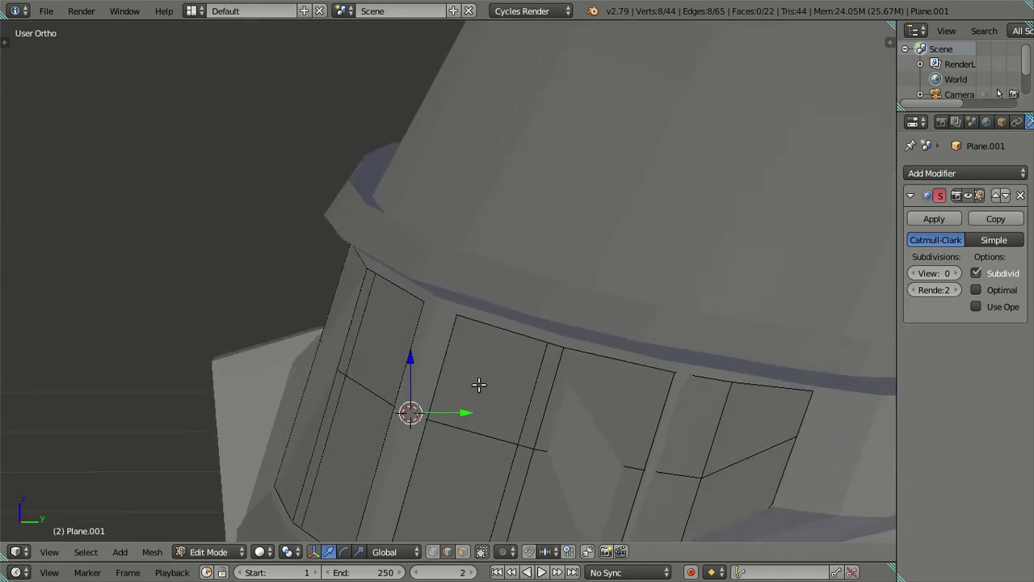
key("g")
key("Escape")
key("e")
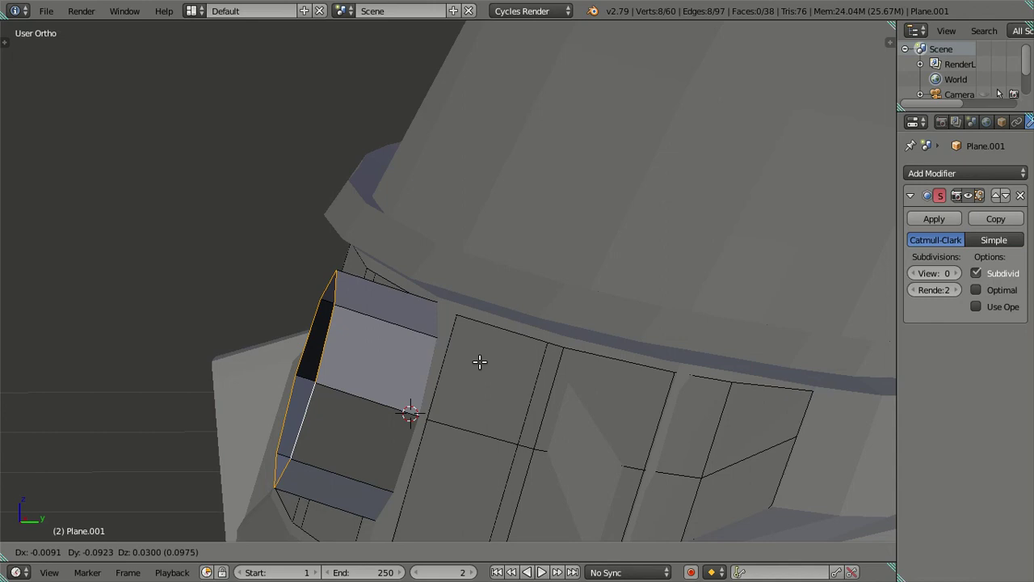
right_click(406, 361)
key("ctrl+z")
mouse_move(435, 348)
middle_mouse_down()
mouse_move(512, 411)
mouse_move(579, 404)
middle_mouse_up()
key("z")
mouse_move(503, 439)
middle_mouse_down()
mouse_move(526, 434)
mouse_move(427, 418)
mouse_move(397, 478)
middle_mouse_up()
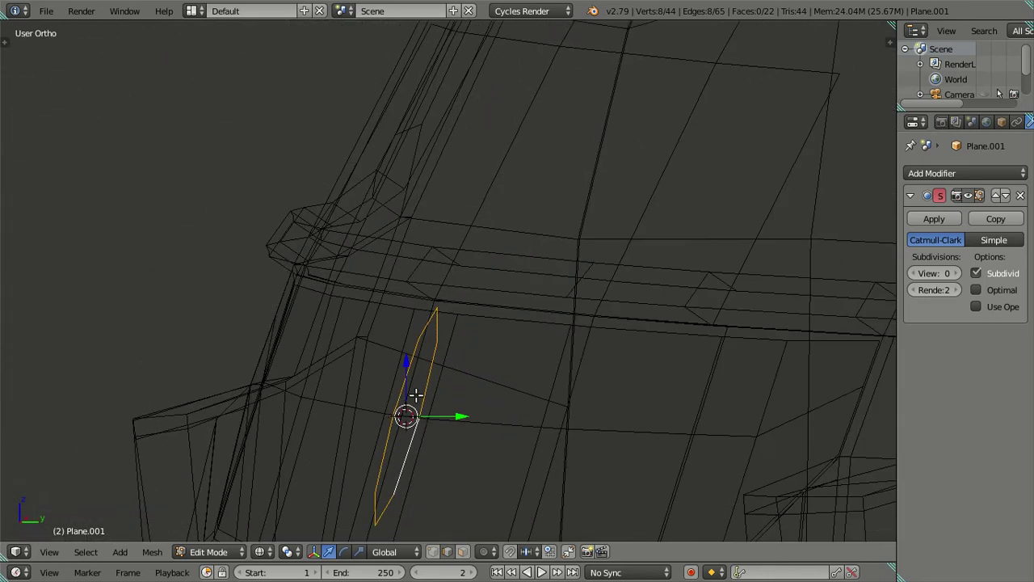
key("KP_3")
scroll(501, 372, "down", 3, "shift")
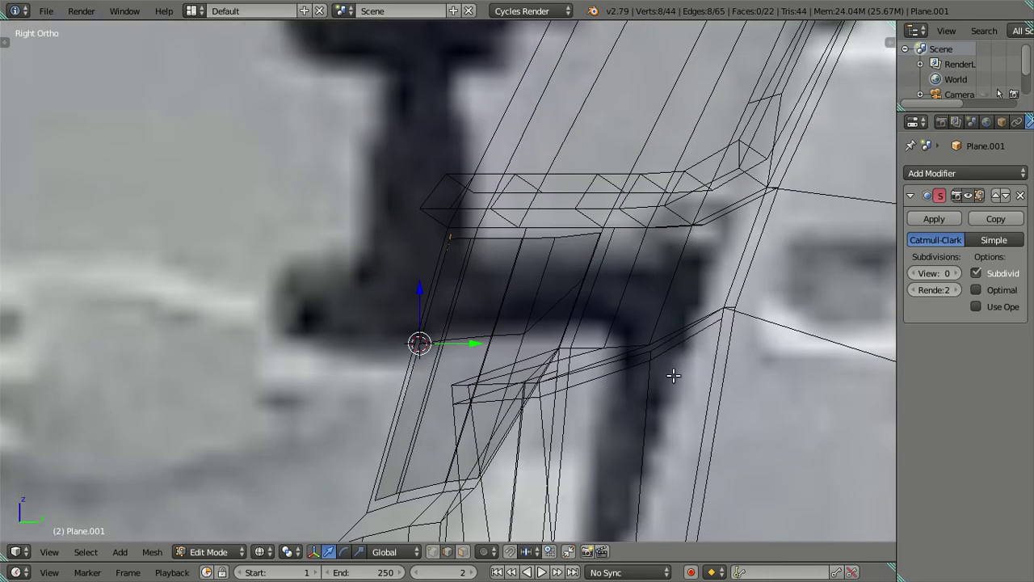
key("e")
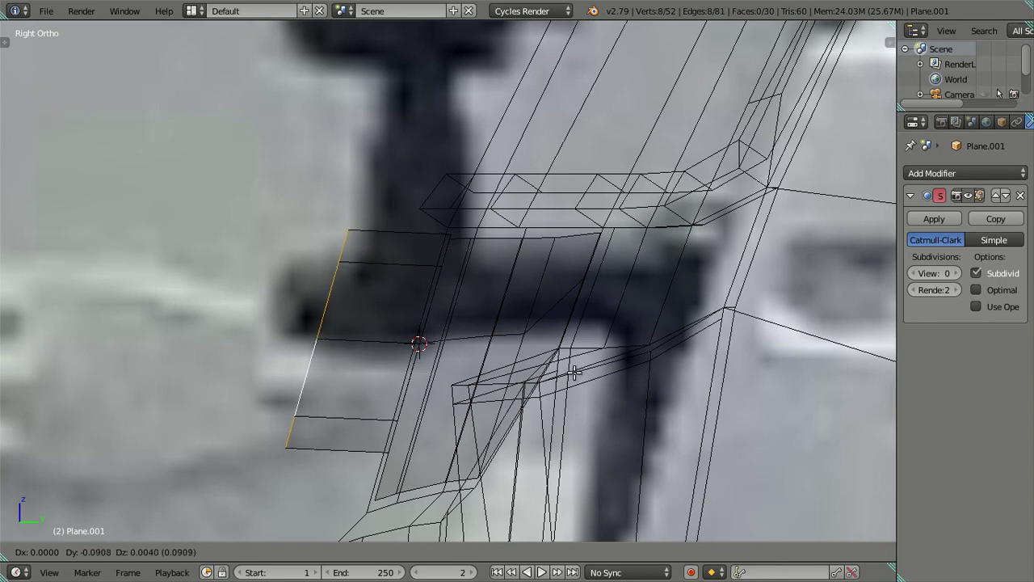
left_click(575, 373)
middle_click_drag(548, 373, 531, 383)
key("ctrl+z")
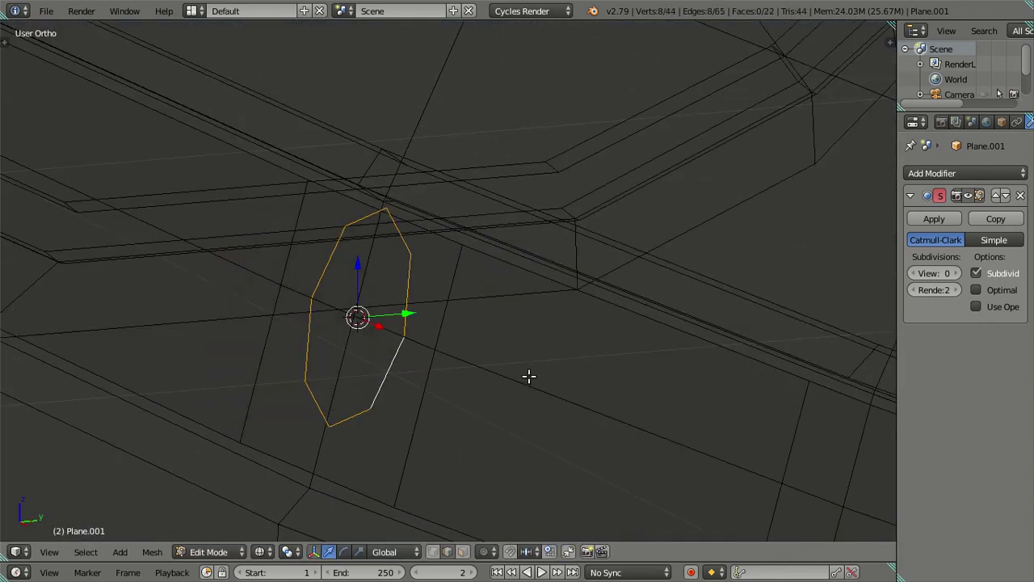
key("ctrl+z")
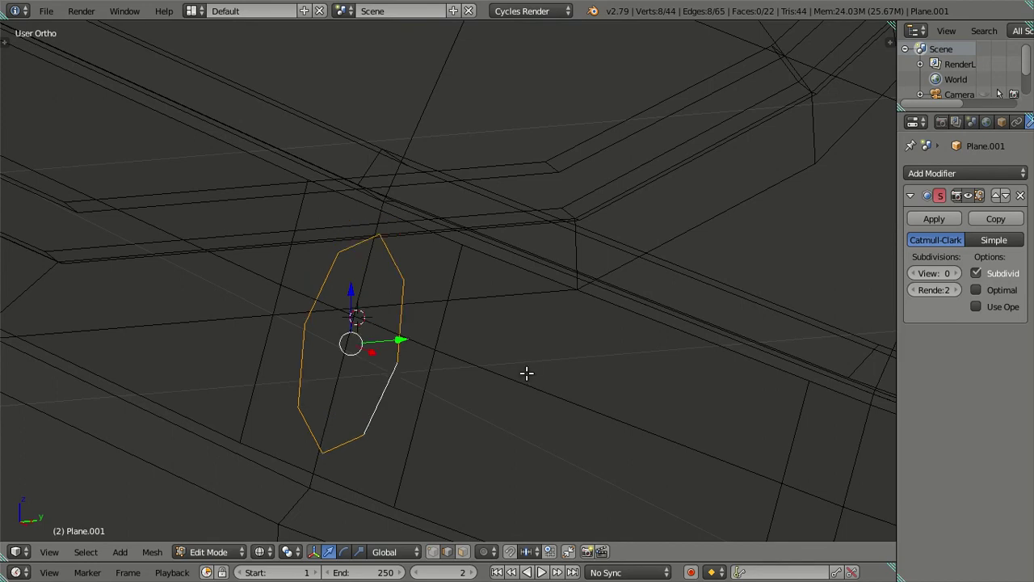
key("a")
key("z")
scroll(500, 355, "up", 3)
key("KP_1")
right_click(389, 378, "alt")
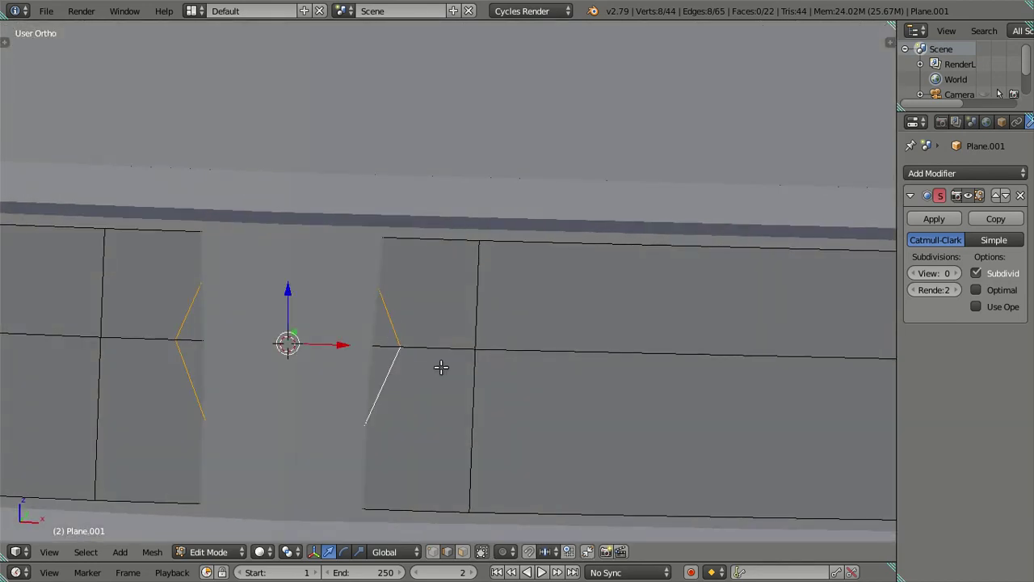
key("z")
scroll(460, 379, "down", 1)
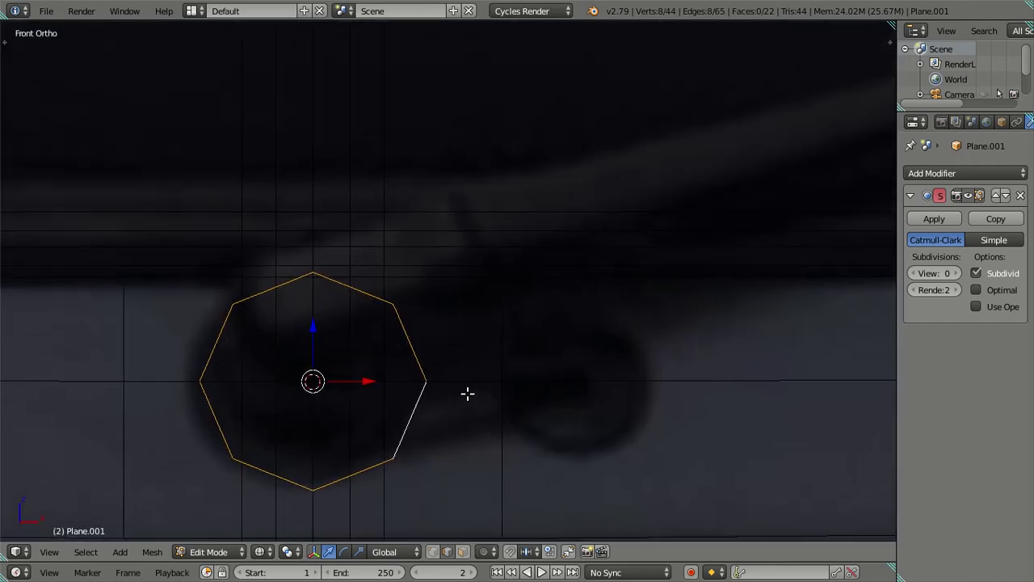
scroll(467, 381, "down", 3)
scroll(465, 355, "down", 4)
middle_click_drag(681, 305, 299, 313, "shift")
scroll(649, 305, "up", 3)
Zoom out, centre the front truck reference image, and switch to camera view
scroll(393, 302, "up", 2)
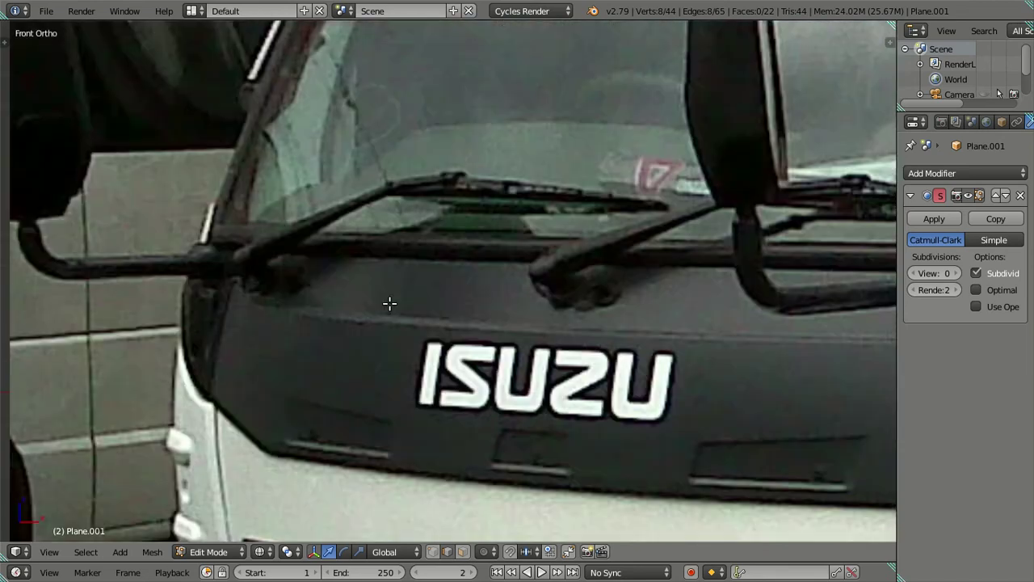
scroll(539, 347, "up", 1)
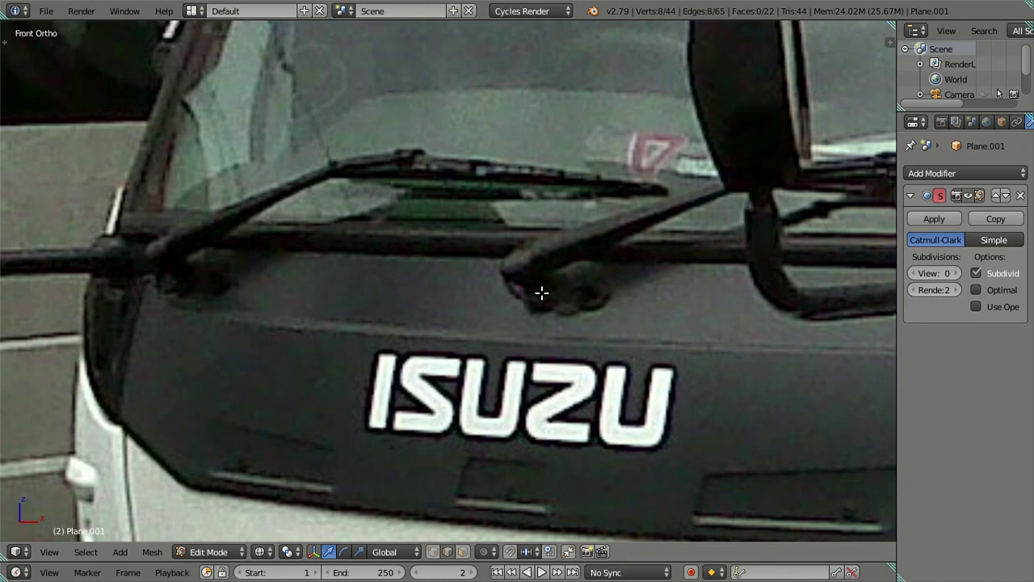
scroll(503, 287, "down", 3)
scroll(502, 300, "down", 1)
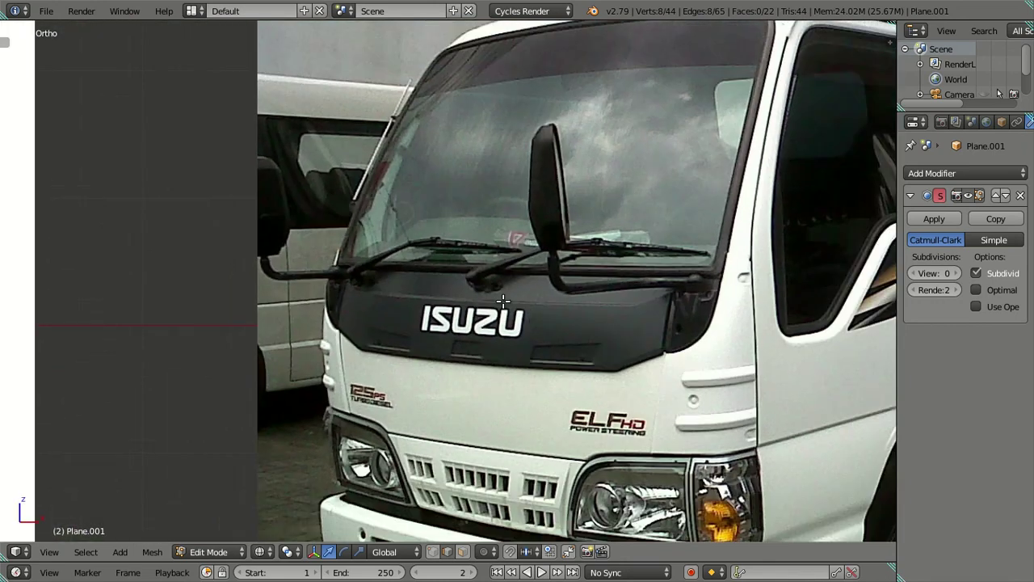
scroll(503, 300, "down", 1)
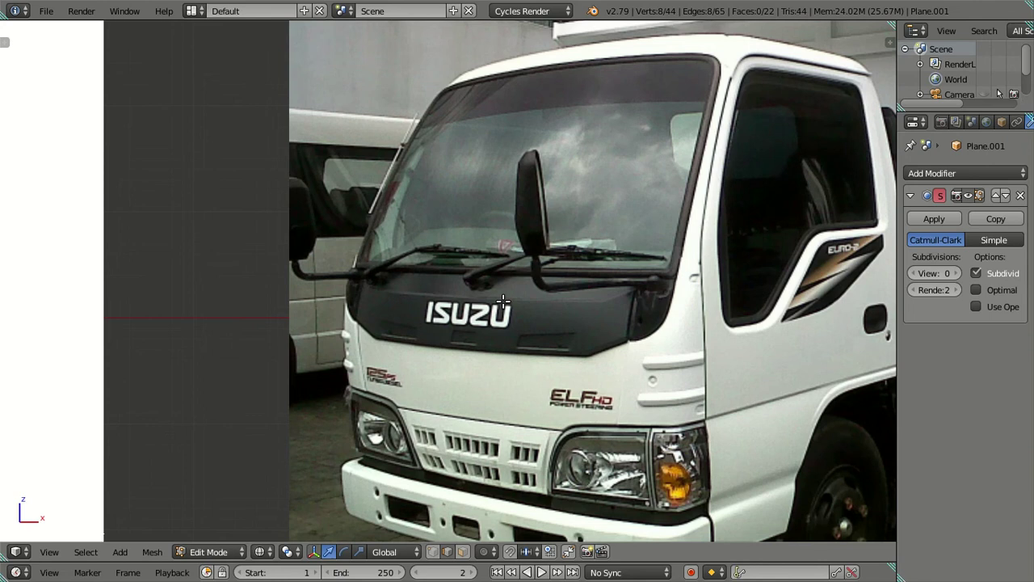
scroll(503, 301, "down", 5)
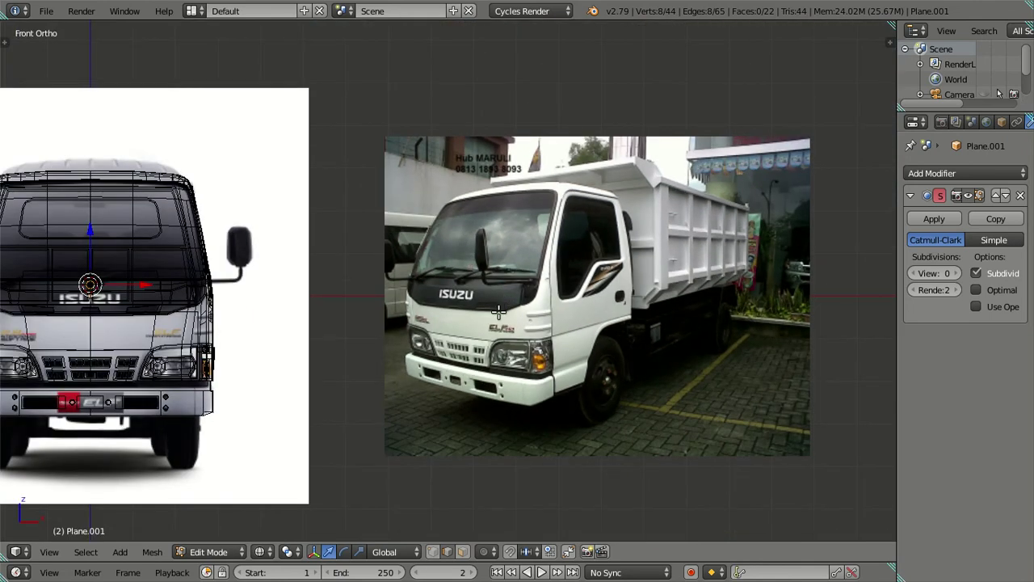
mouse_move(358, 320)
middle_mouse_down("shift")
mouse_move(641, 286)
mouse_move(605, 388)
mouse_move(600, 366)
middle_mouse_up("shift")
scroll(612, 287, "up", 1)
key("KP_0")
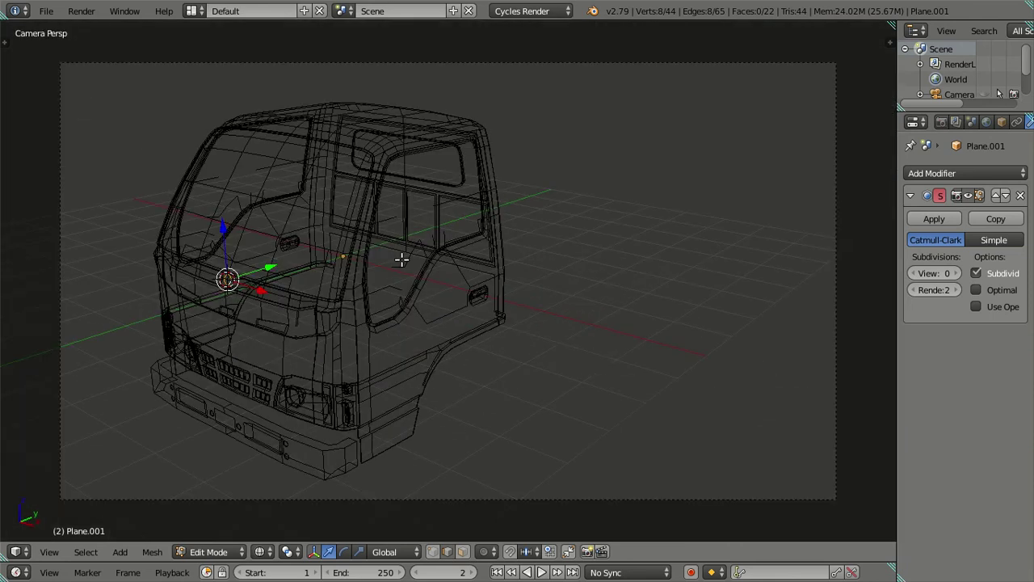
Save the model over the existing Isuzu ELF NKR .blend file
key("ctrl+s")
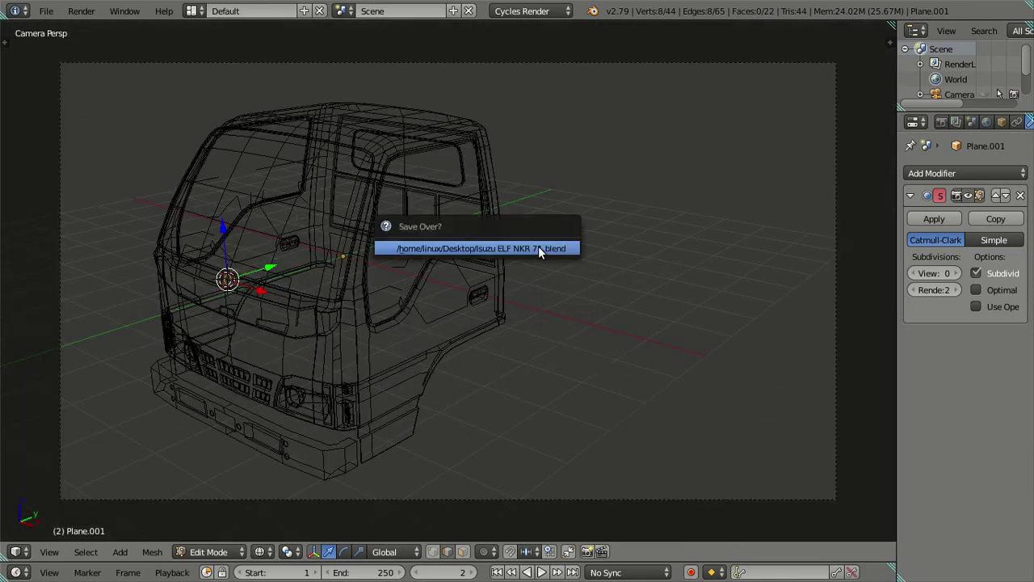
left_click(541, 250)
left_click(118, 12)
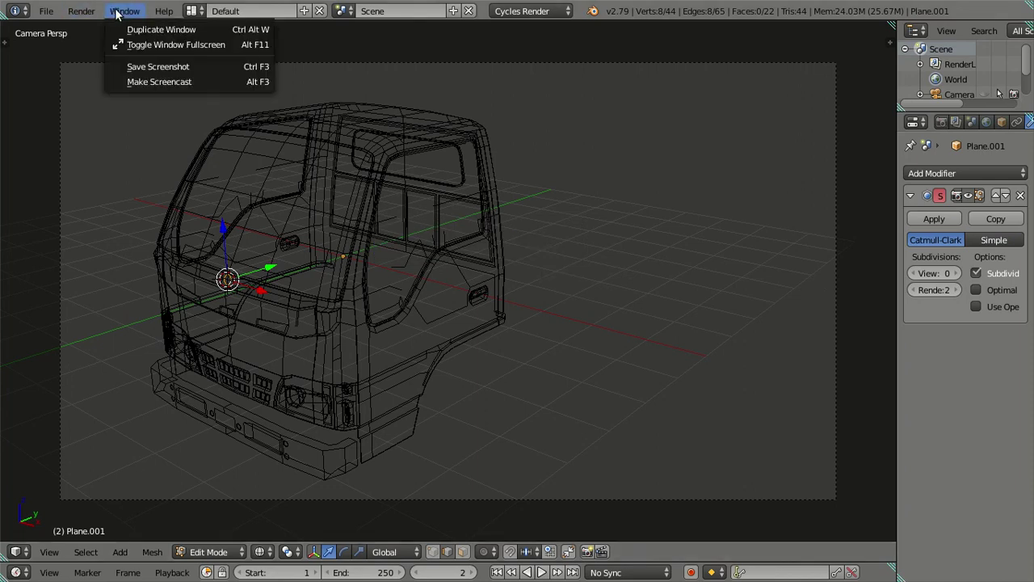